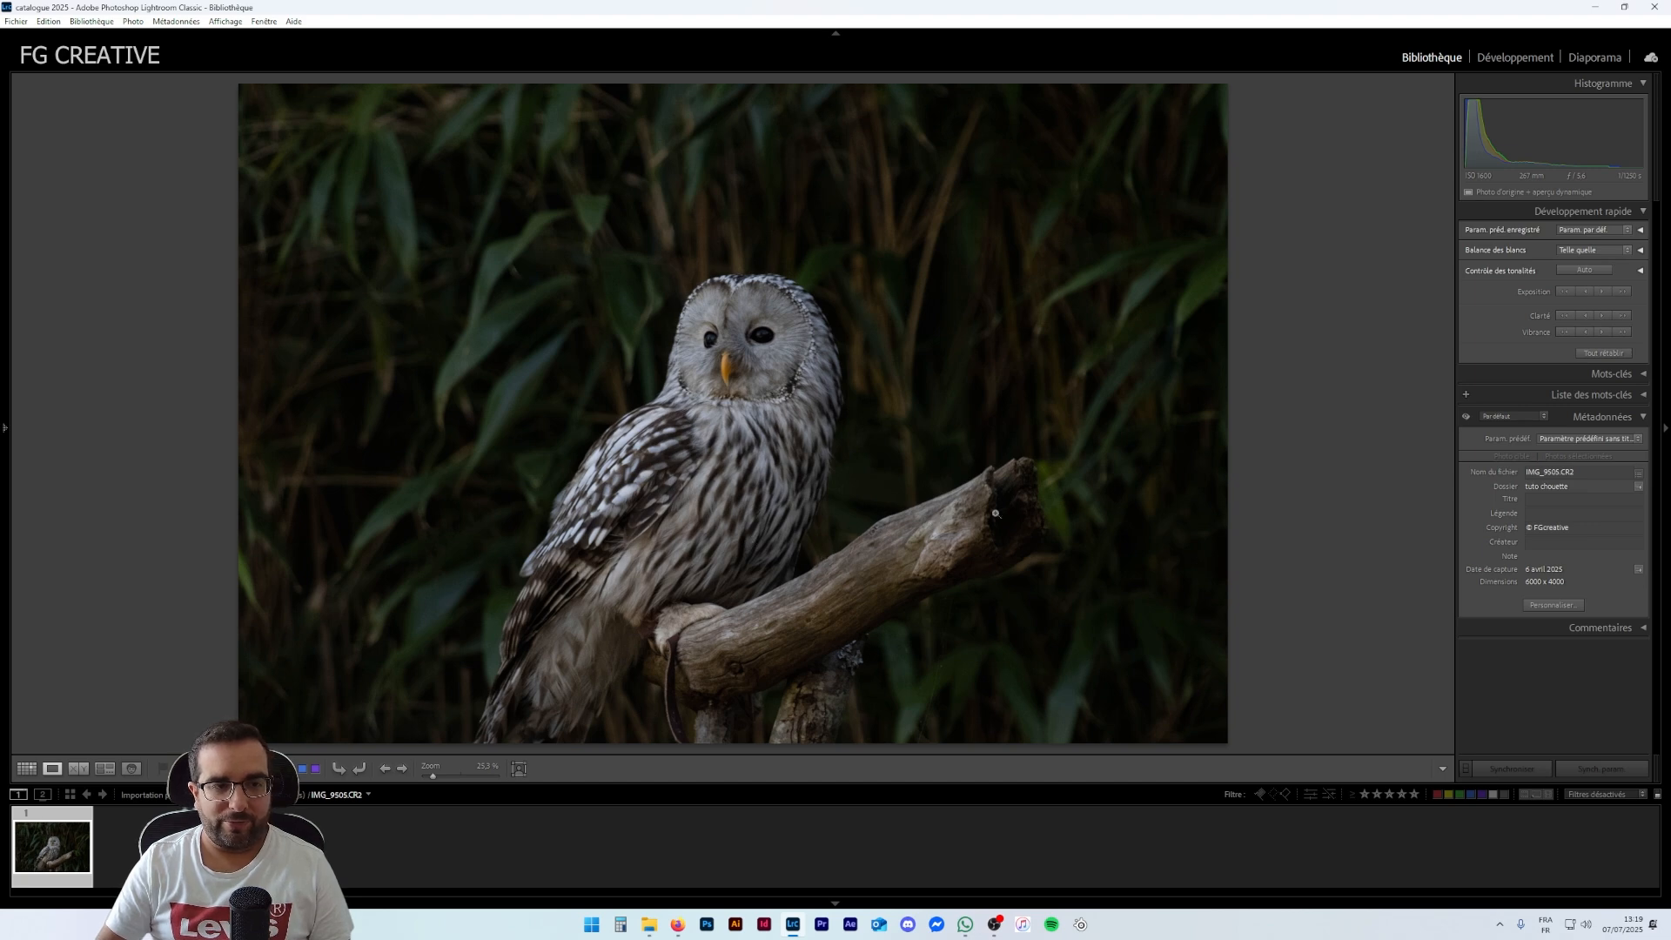
# Open the owl photo for development, then enable chromatic aberration removal and the lens profile correction
pyautogui.click(1515, 59)
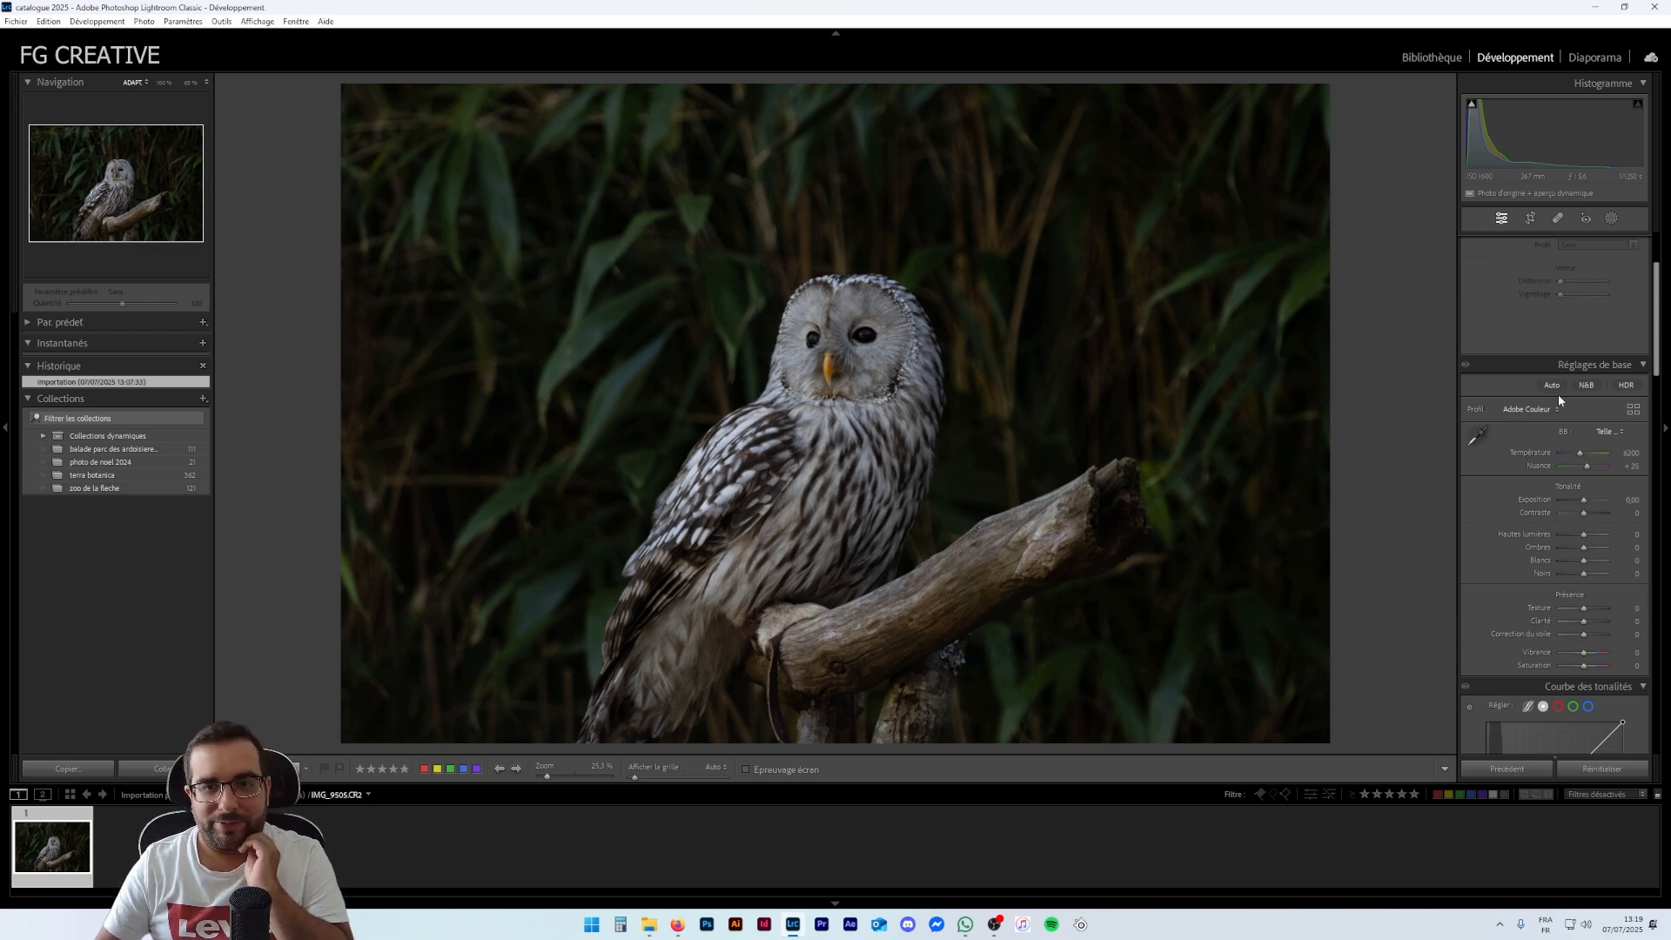
pyautogui.scroll(2, 1541, 366)
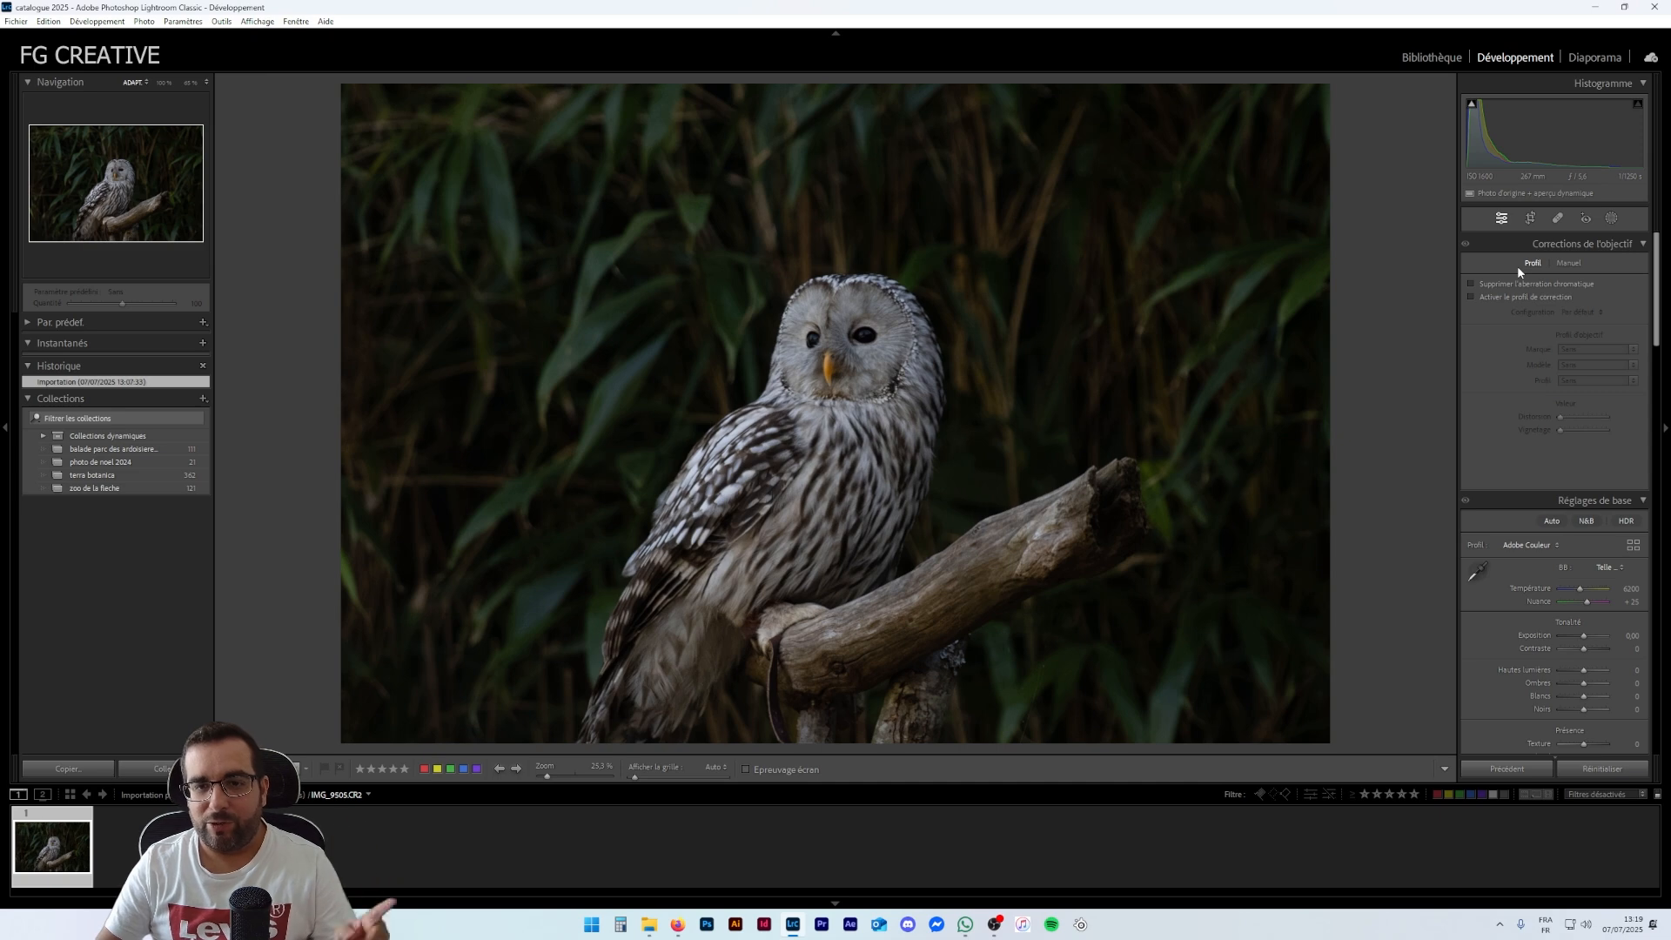
pyautogui.click(1490, 283)
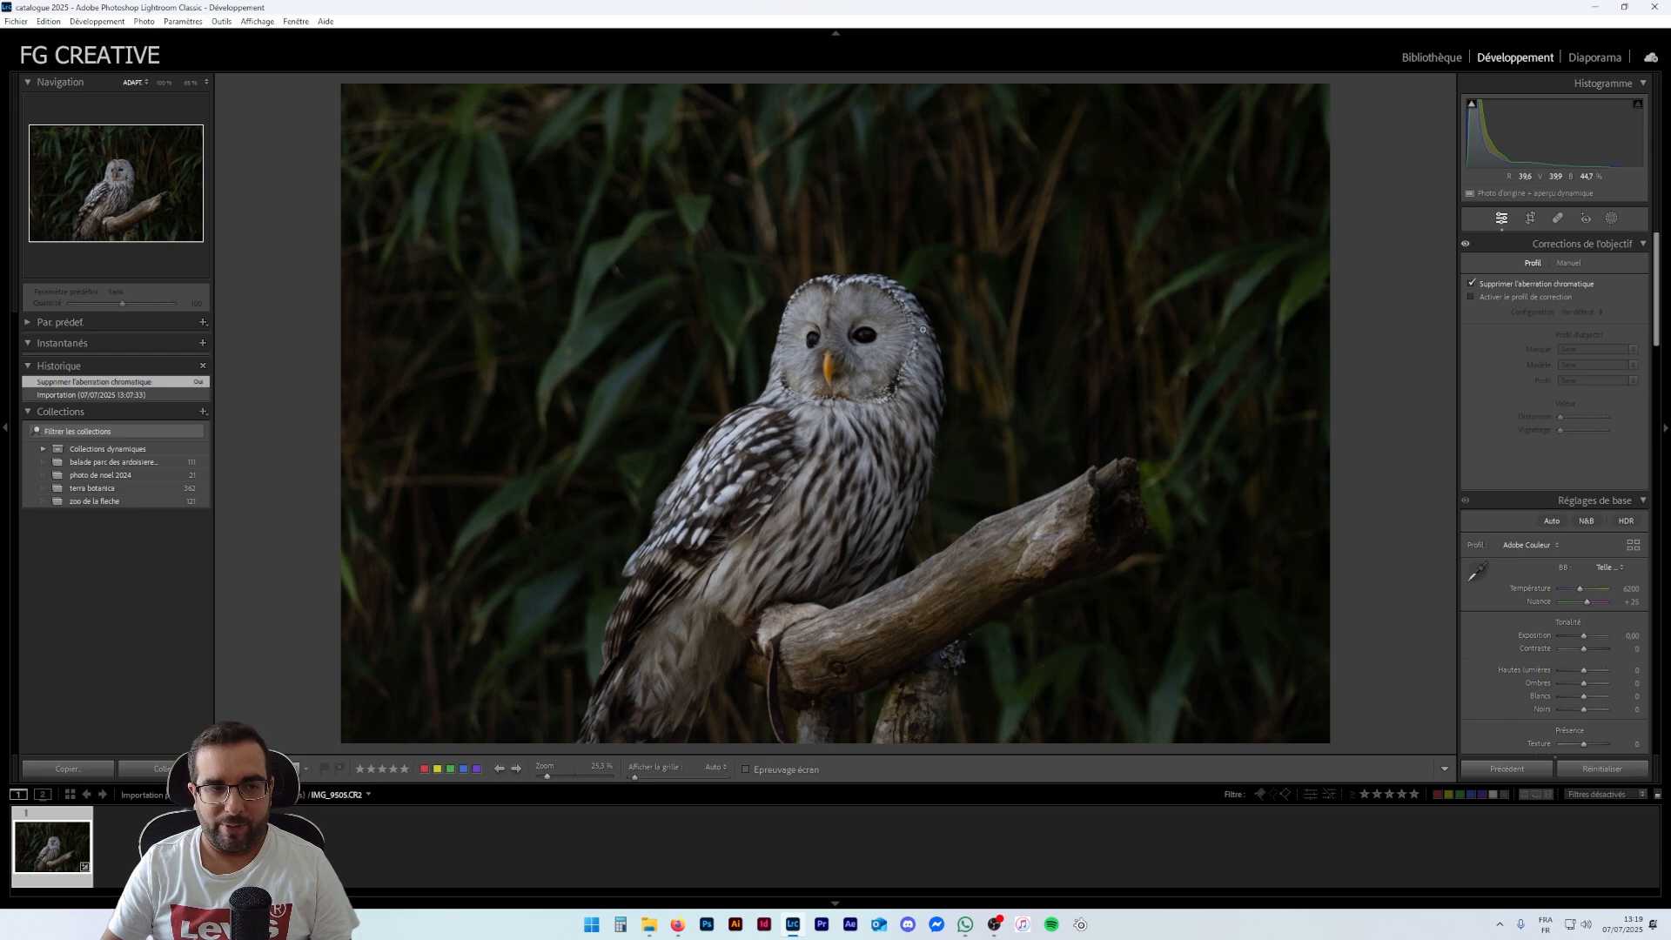
pyautogui.click(1470, 296)
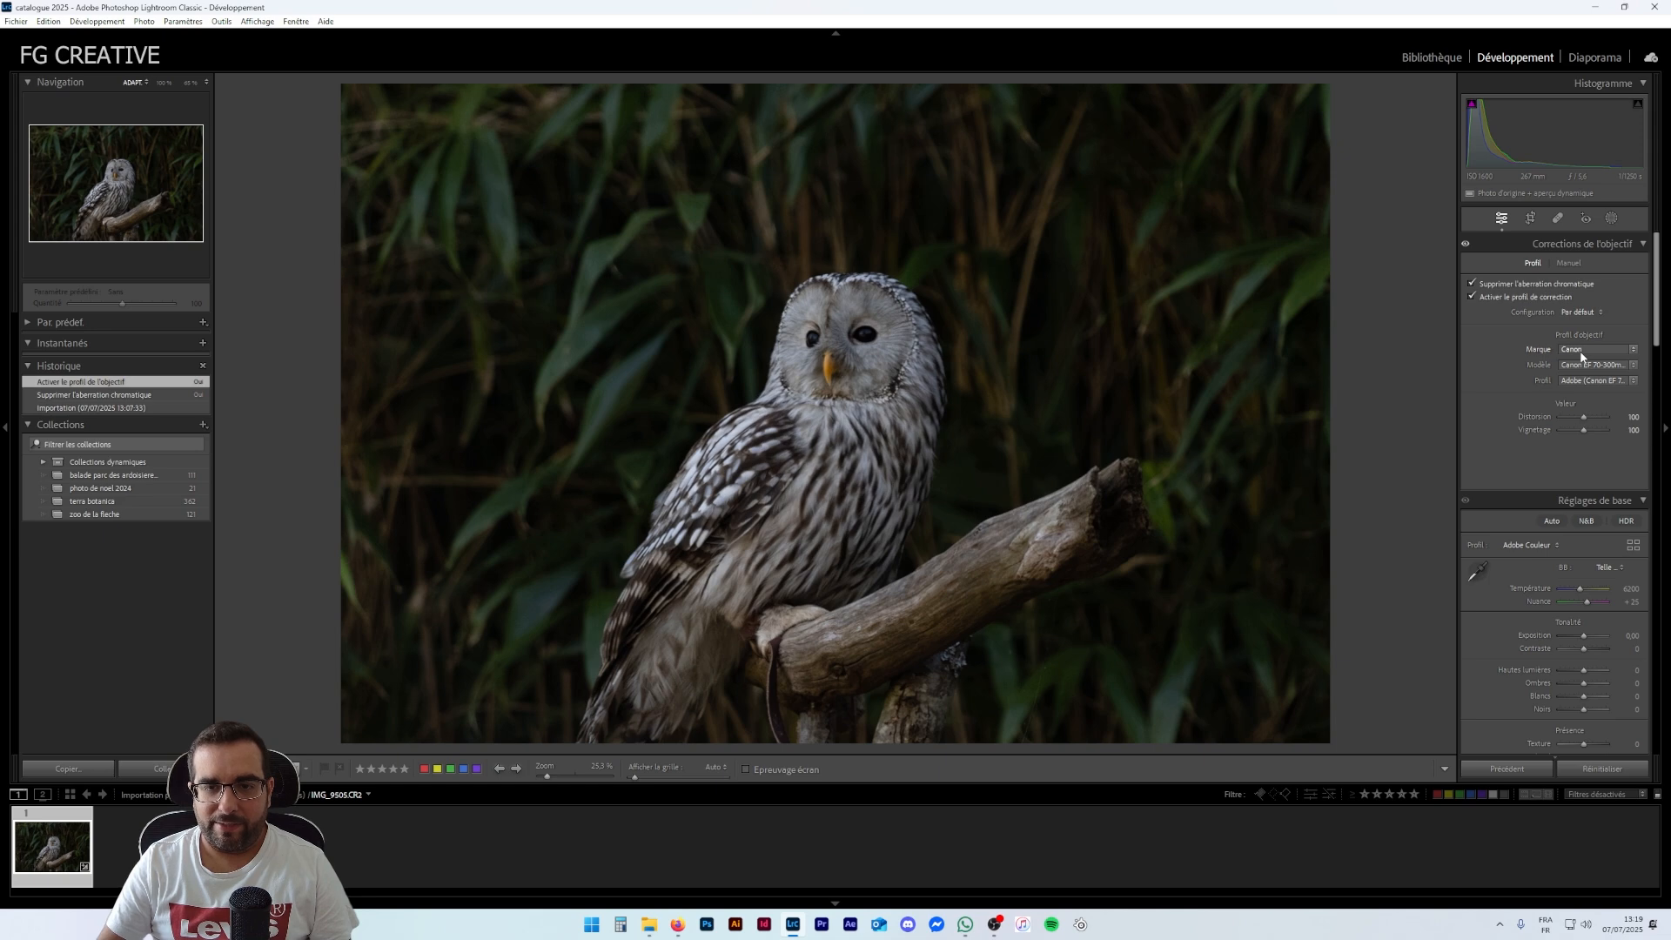
# Compare the photo with and without the lens profile correction, leaving the correction enabled
pyautogui.click(1473, 297)
pyautogui.click(1474, 297)
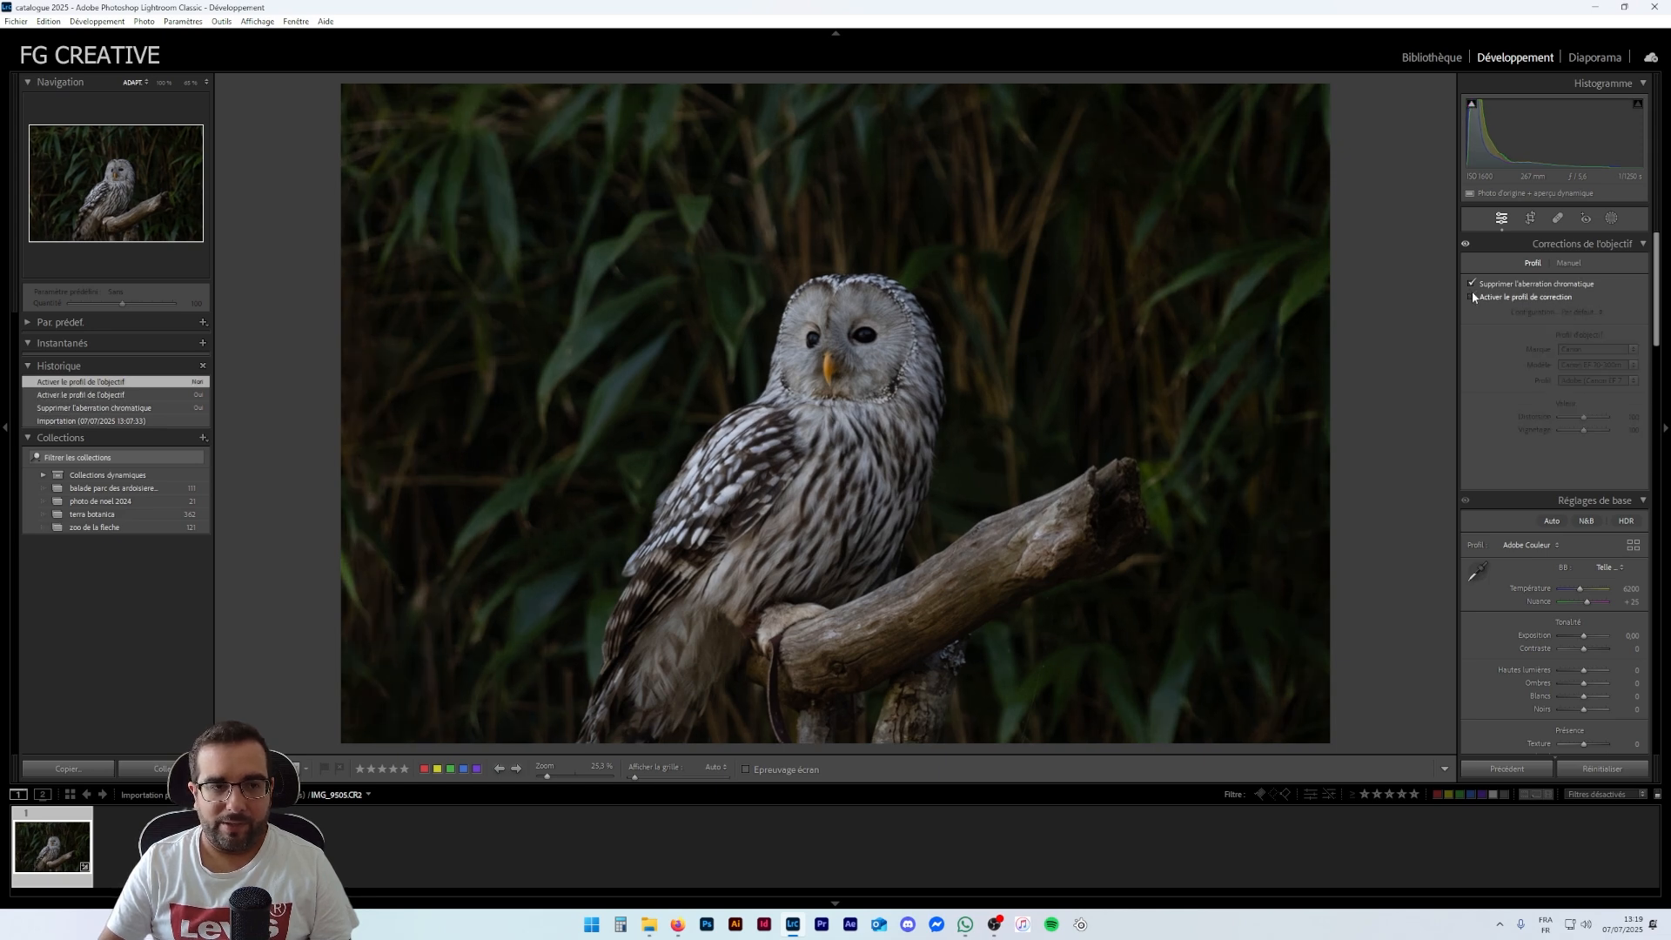
pyautogui.click(1473, 296)
pyautogui.click(1473, 297)
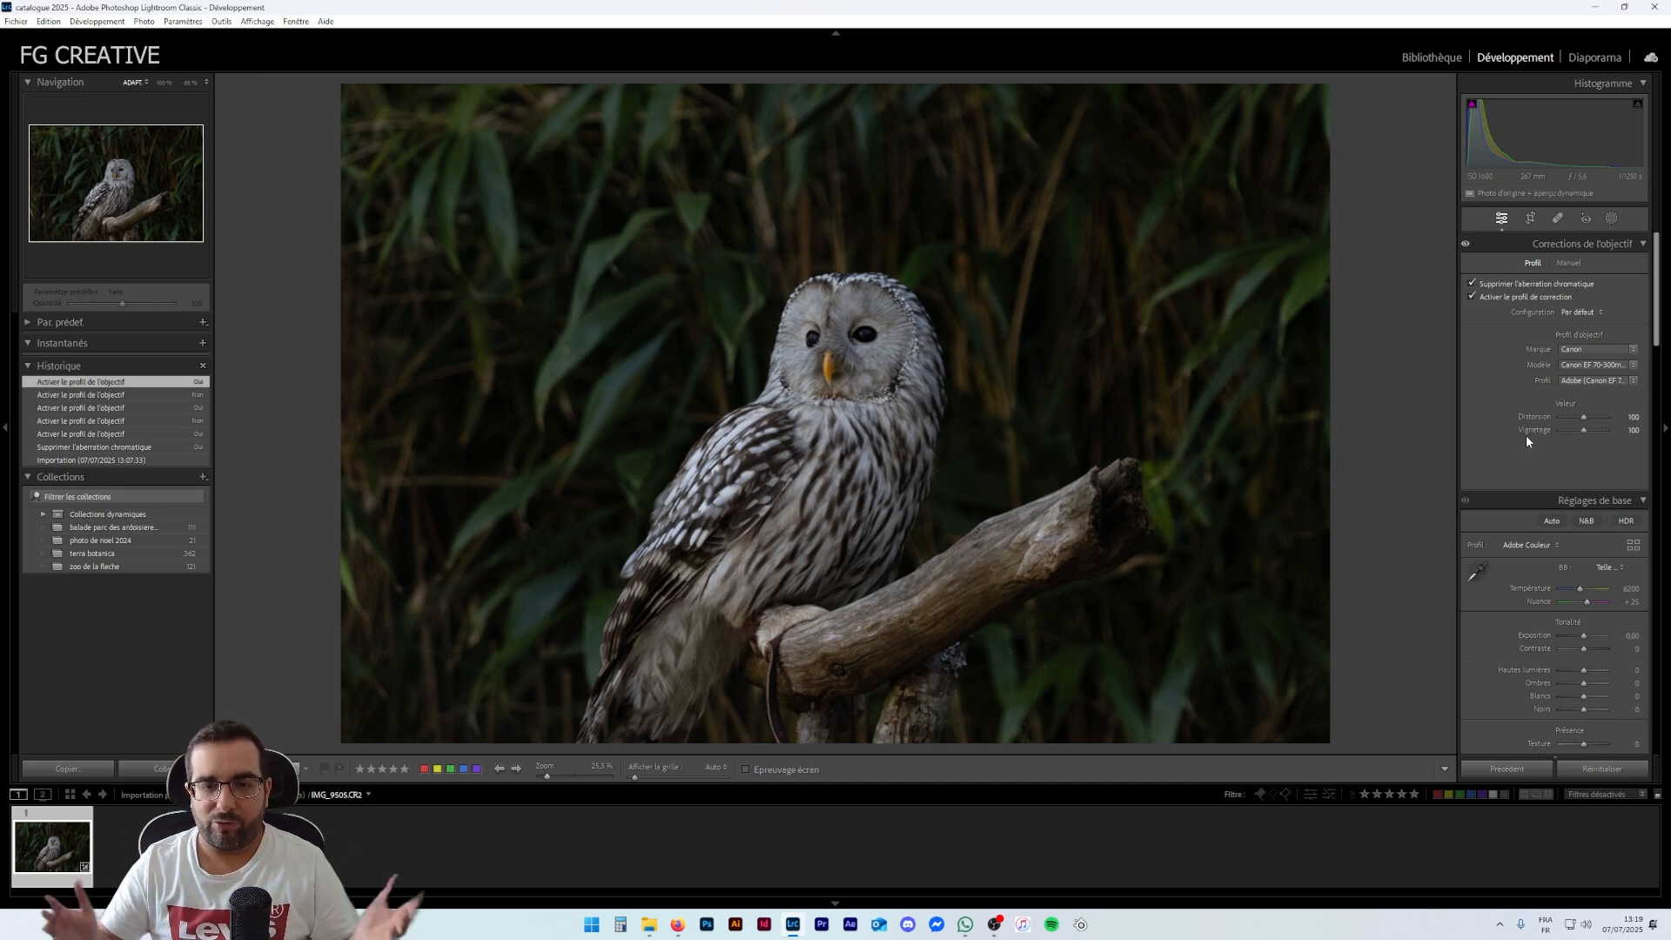
# Reframe the owl with the transformation settings: scale 118, X offset -4.2 and Y offset +9.9
pyautogui.scroll(-15, 1511, 543)
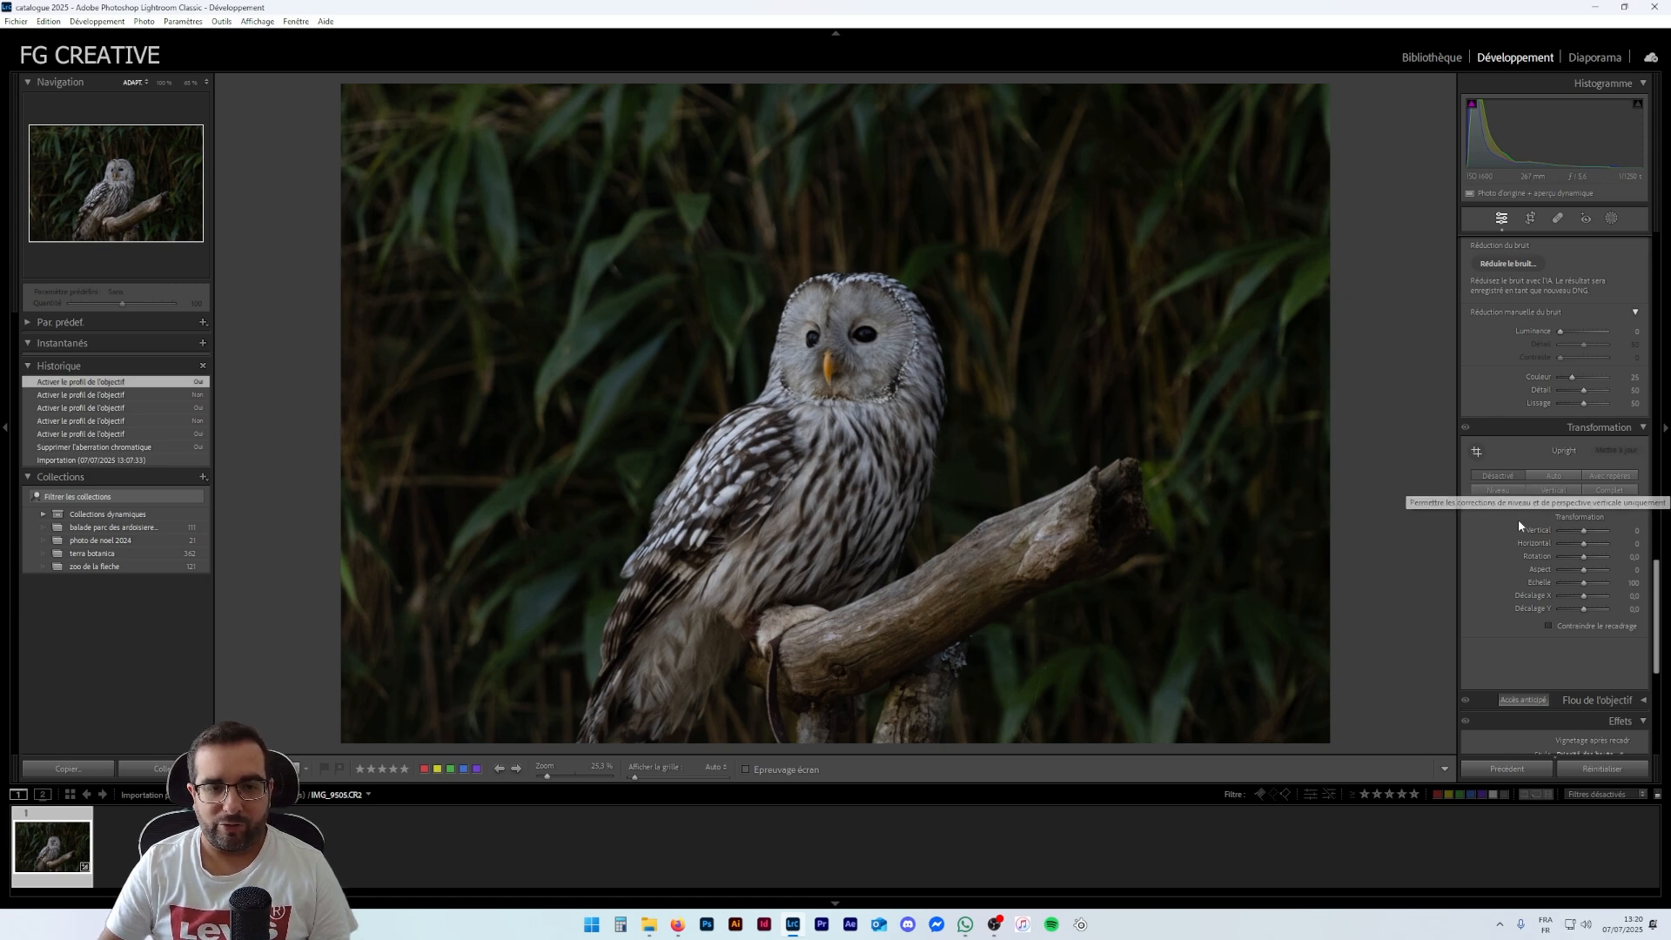
pyautogui.moveTo(1584, 556); pyautogui.dragTo(1550, 590)
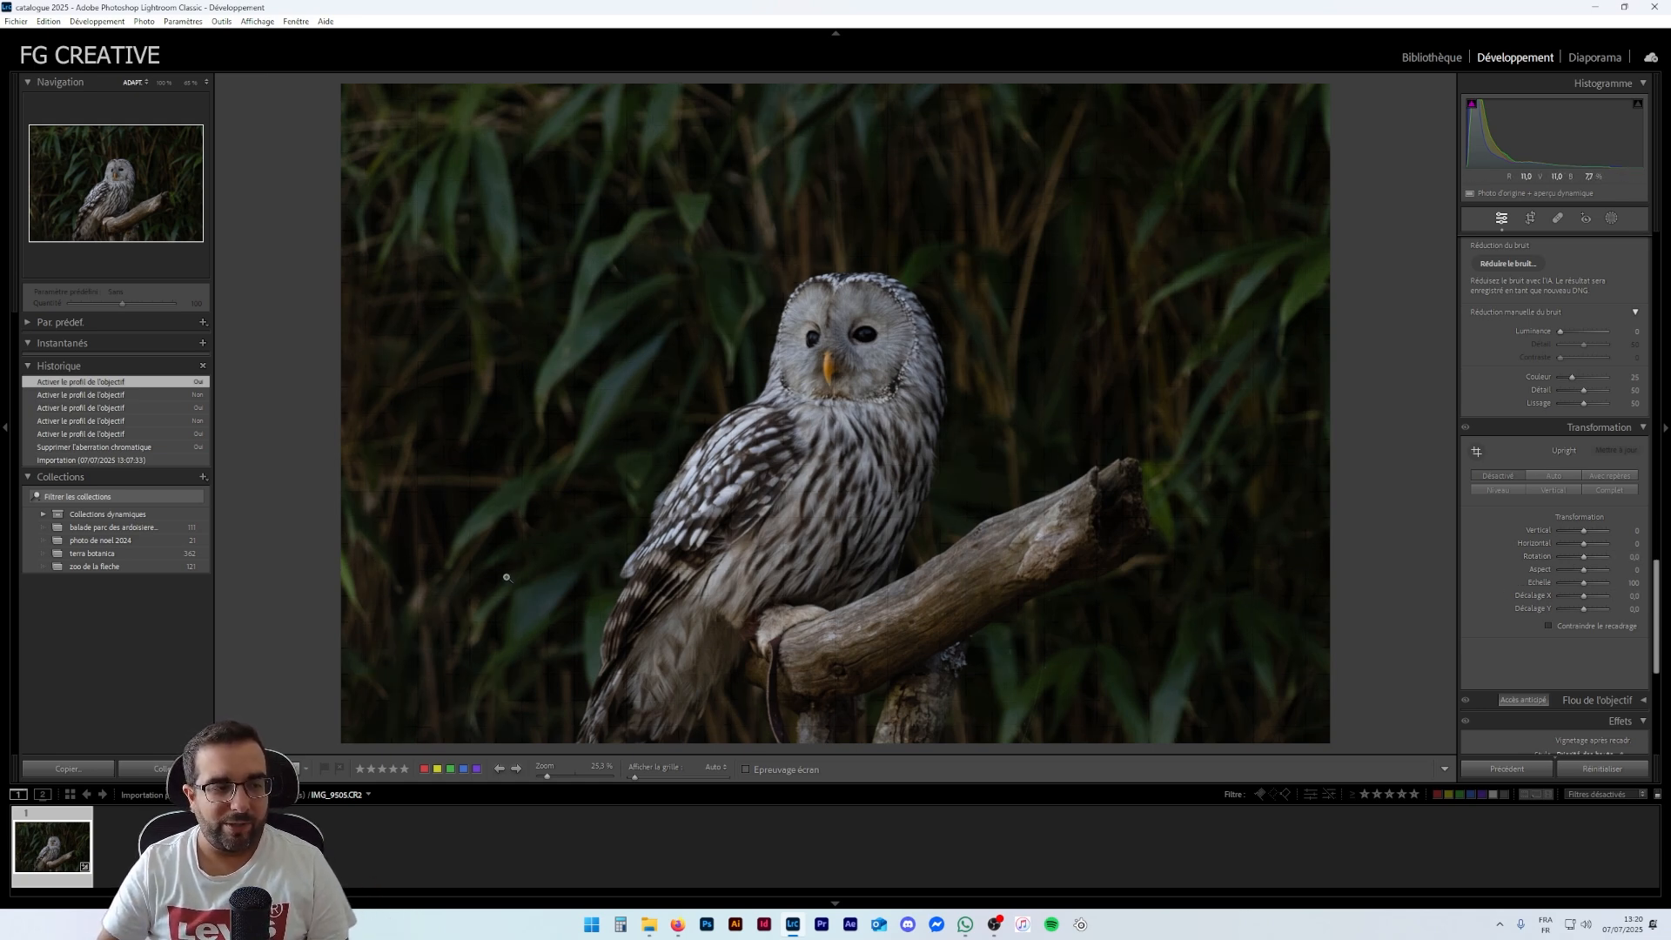
pyautogui.moveTo(1598, 558); pyautogui.dragTo(1589, 611)
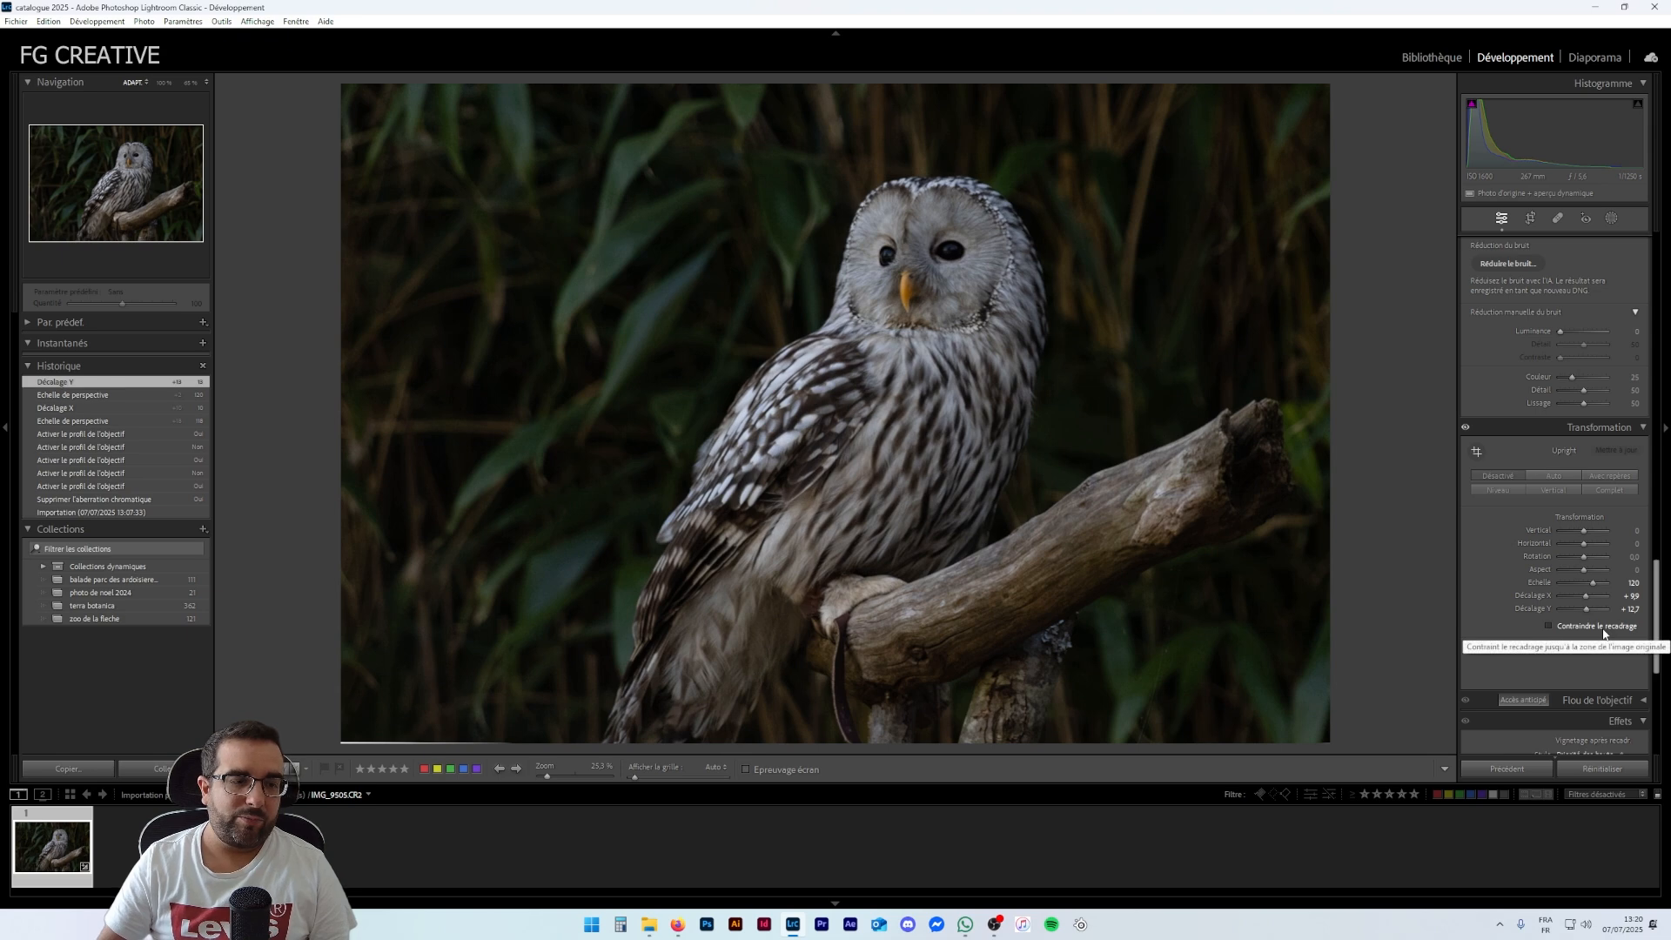
pyautogui.moveTo(1604, 595)
pyautogui.mouseDown()
pyautogui.moveTo(1591, 583)
pyautogui.moveTo(1586, 608)
pyautogui.mouseUp()
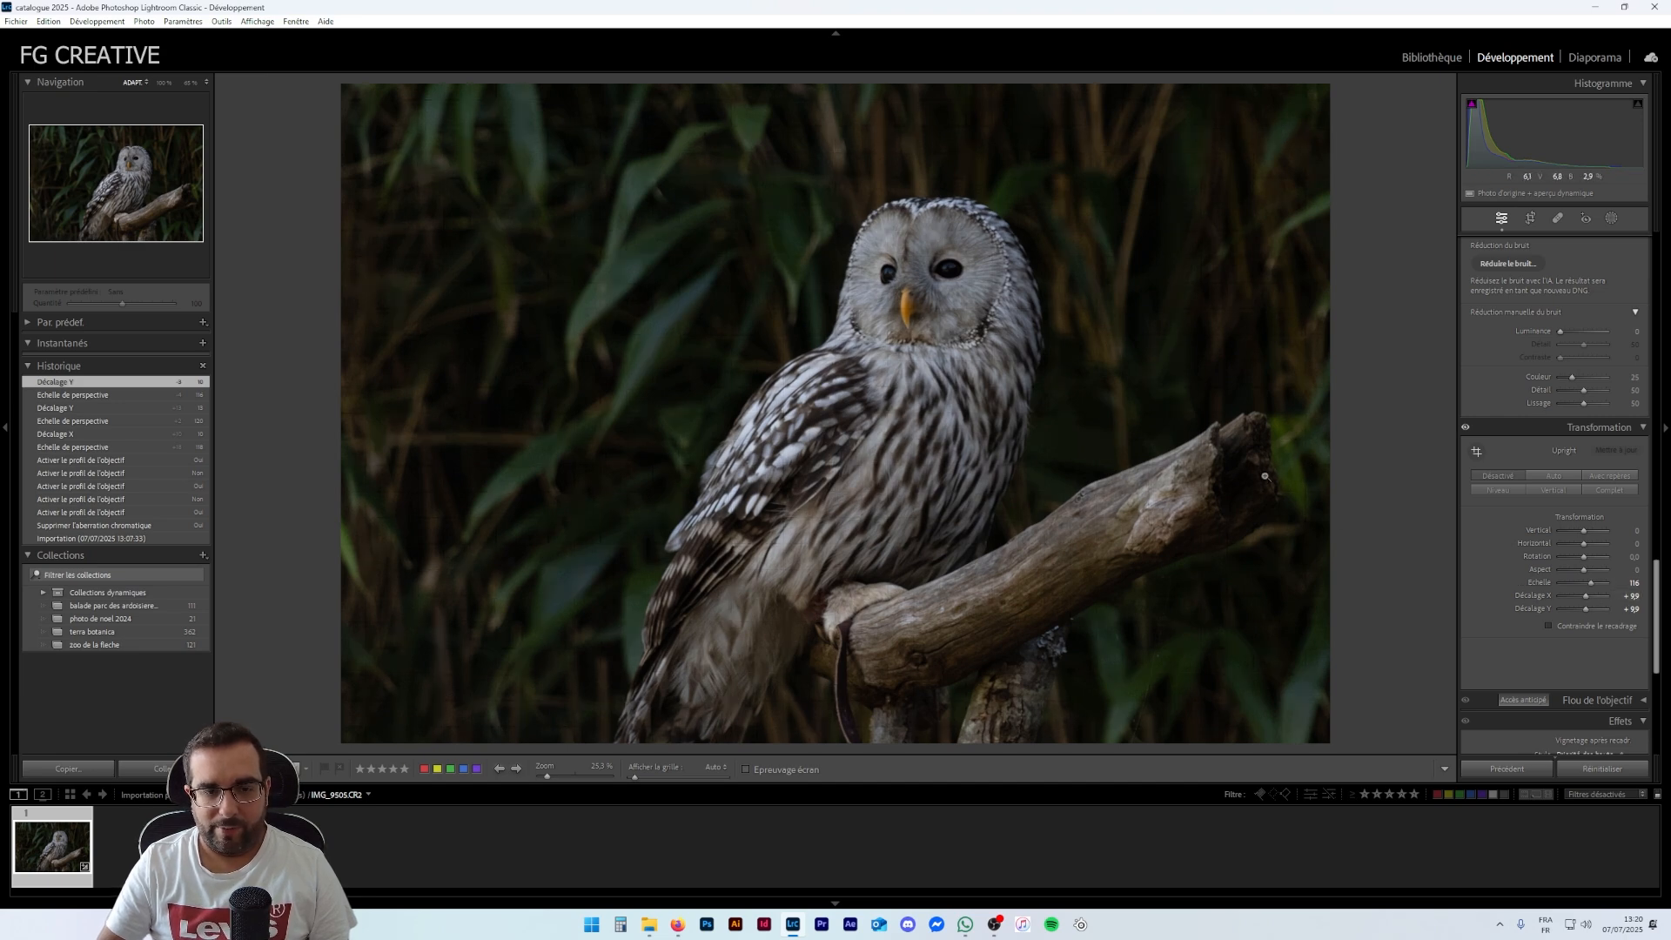
pyautogui.moveTo(1589, 598); pyautogui.dragTo(1592, 583)
pyautogui.moveTo(1585, 599); pyautogui.dragTo(1582, 598)
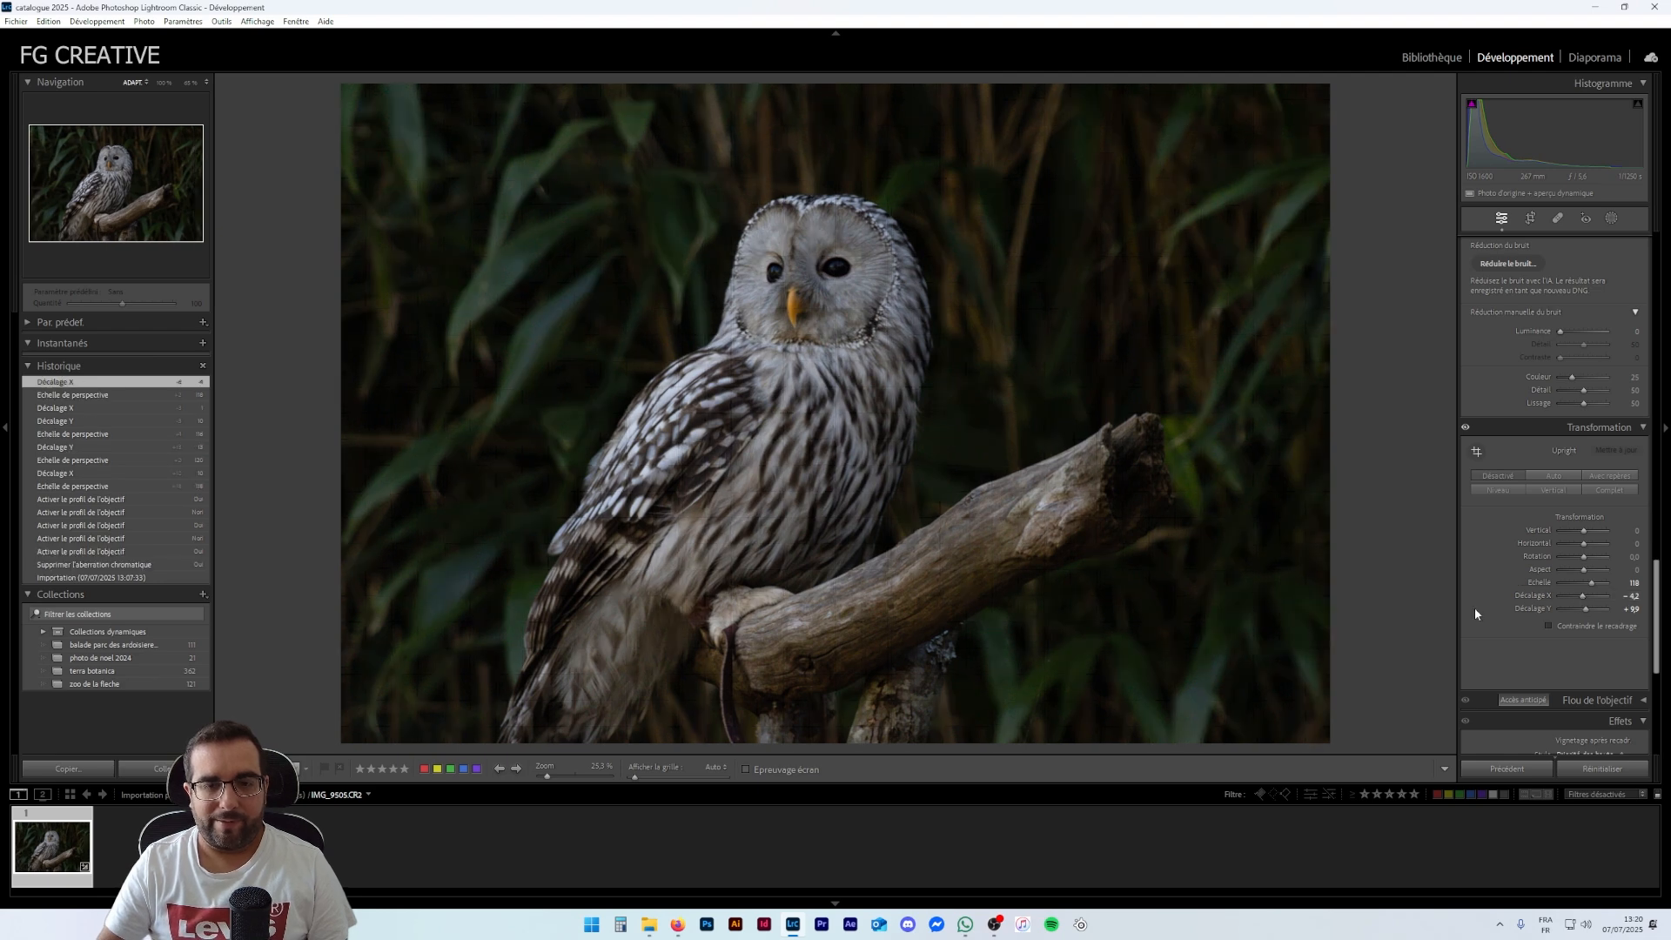
# Compare the framing with and without the transformation adjustments, leaving them enabled
pyautogui.click(1465, 428)
pyautogui.click(1466, 429)
pyautogui.click(1466, 429)
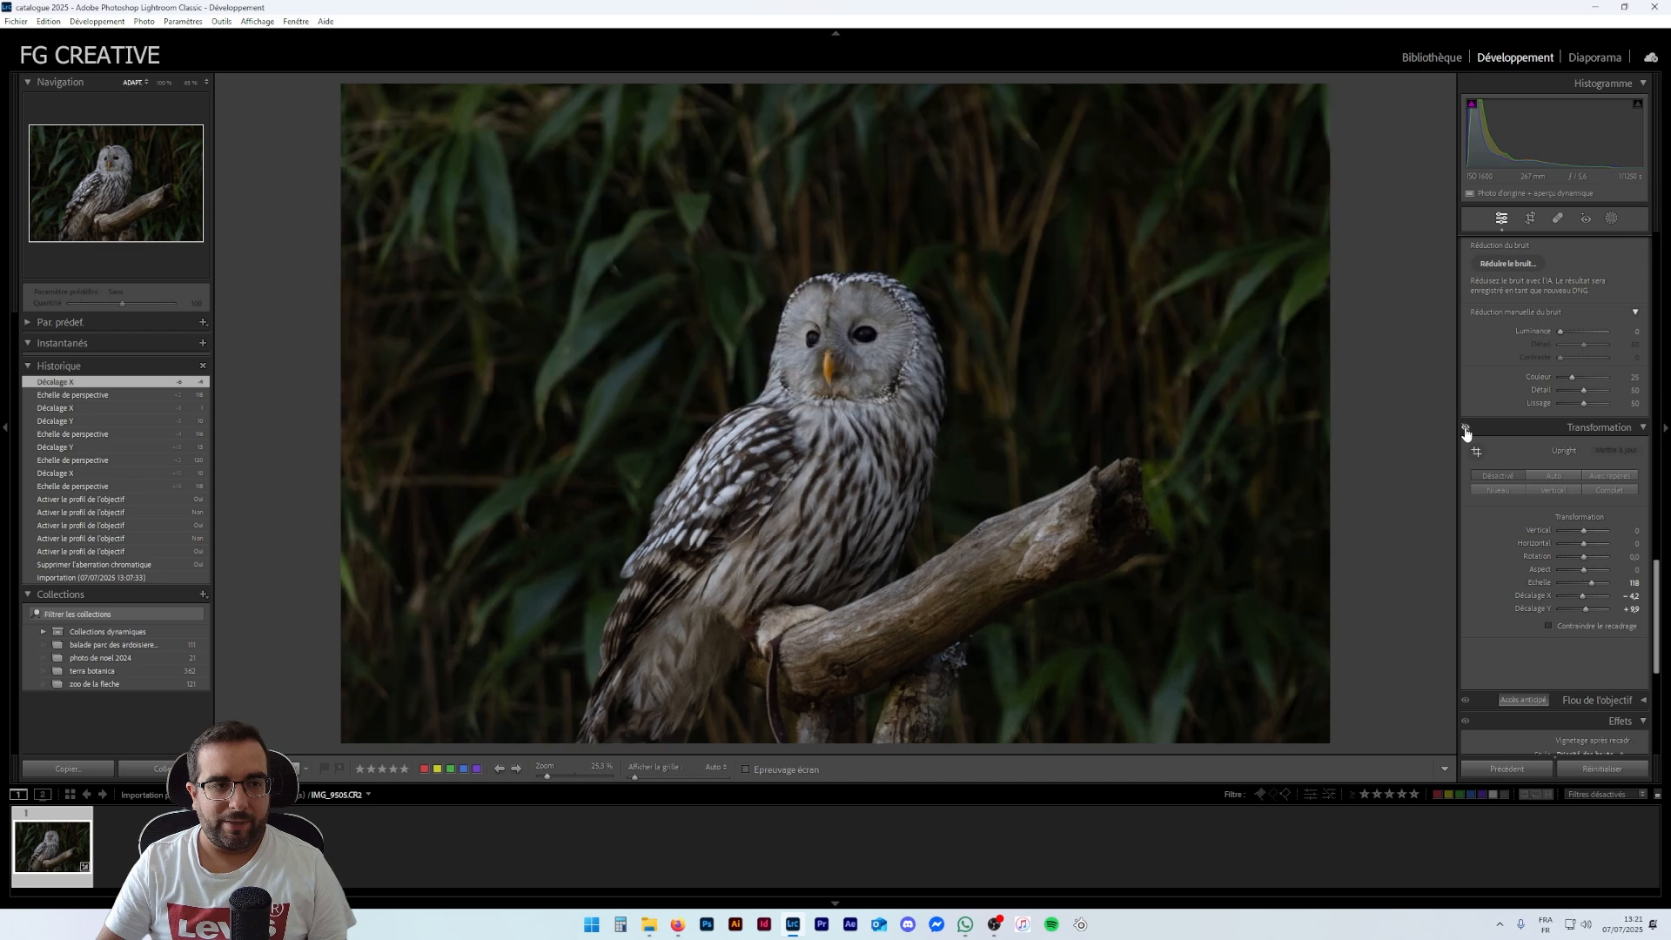
pyautogui.click(1465, 430)
pyautogui.click(1466, 429)
pyautogui.click(1465, 429)
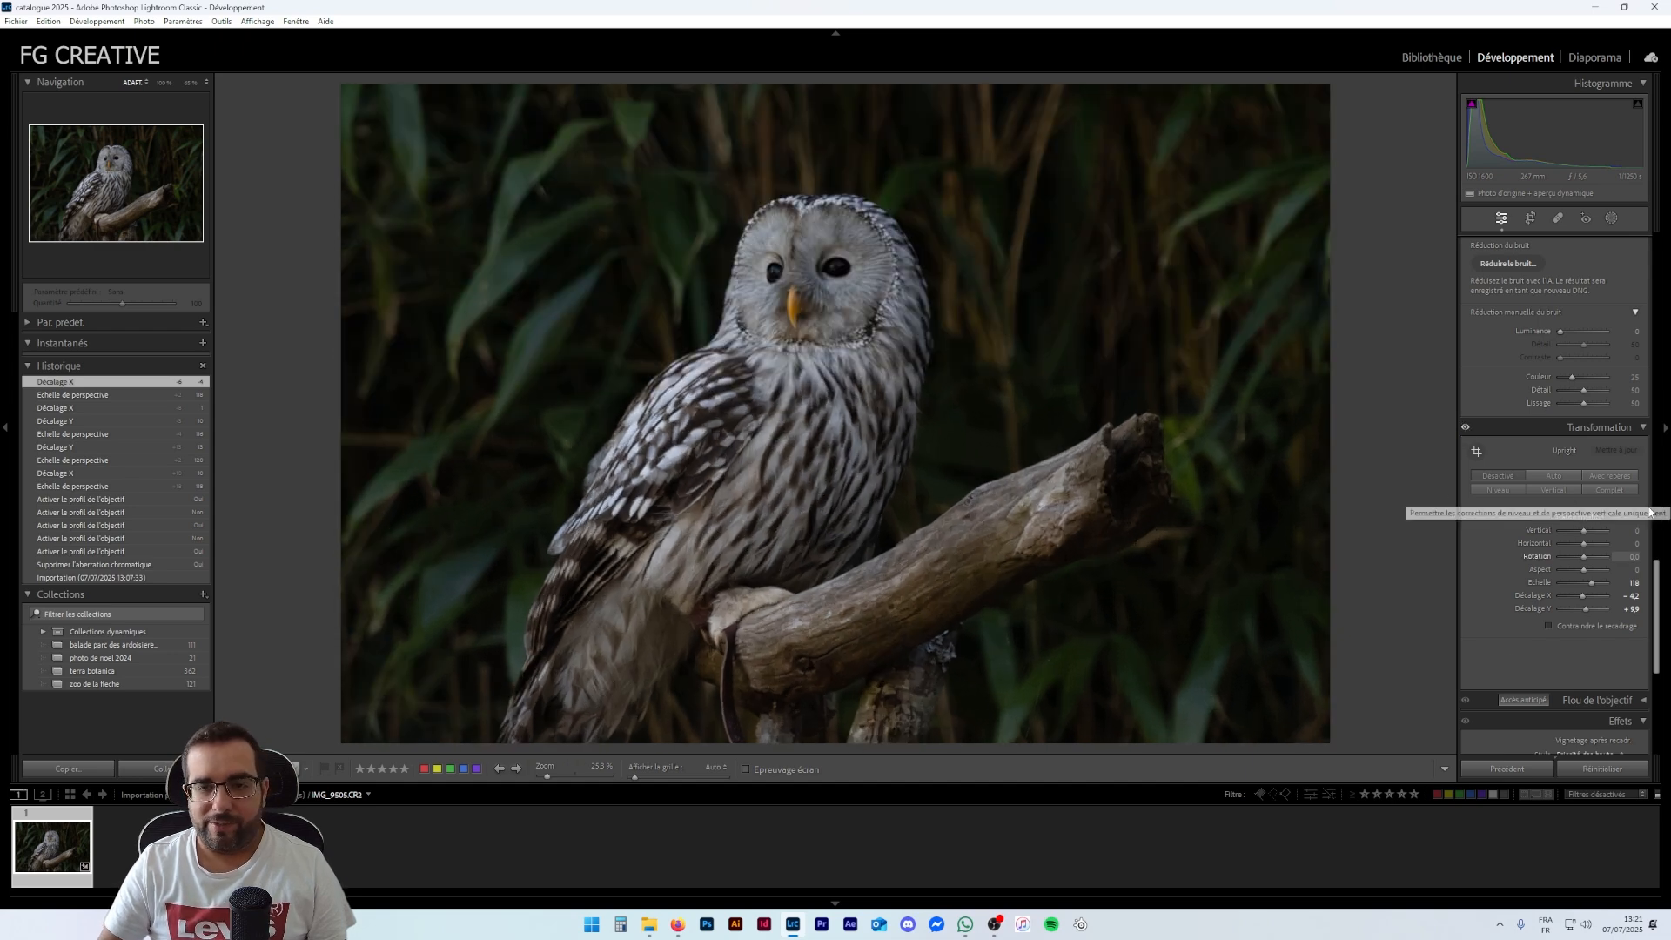
# Try to extend the crop frame beyond the image's right edge with the Crop tool, then close the tool
pyautogui.click(1530, 220)
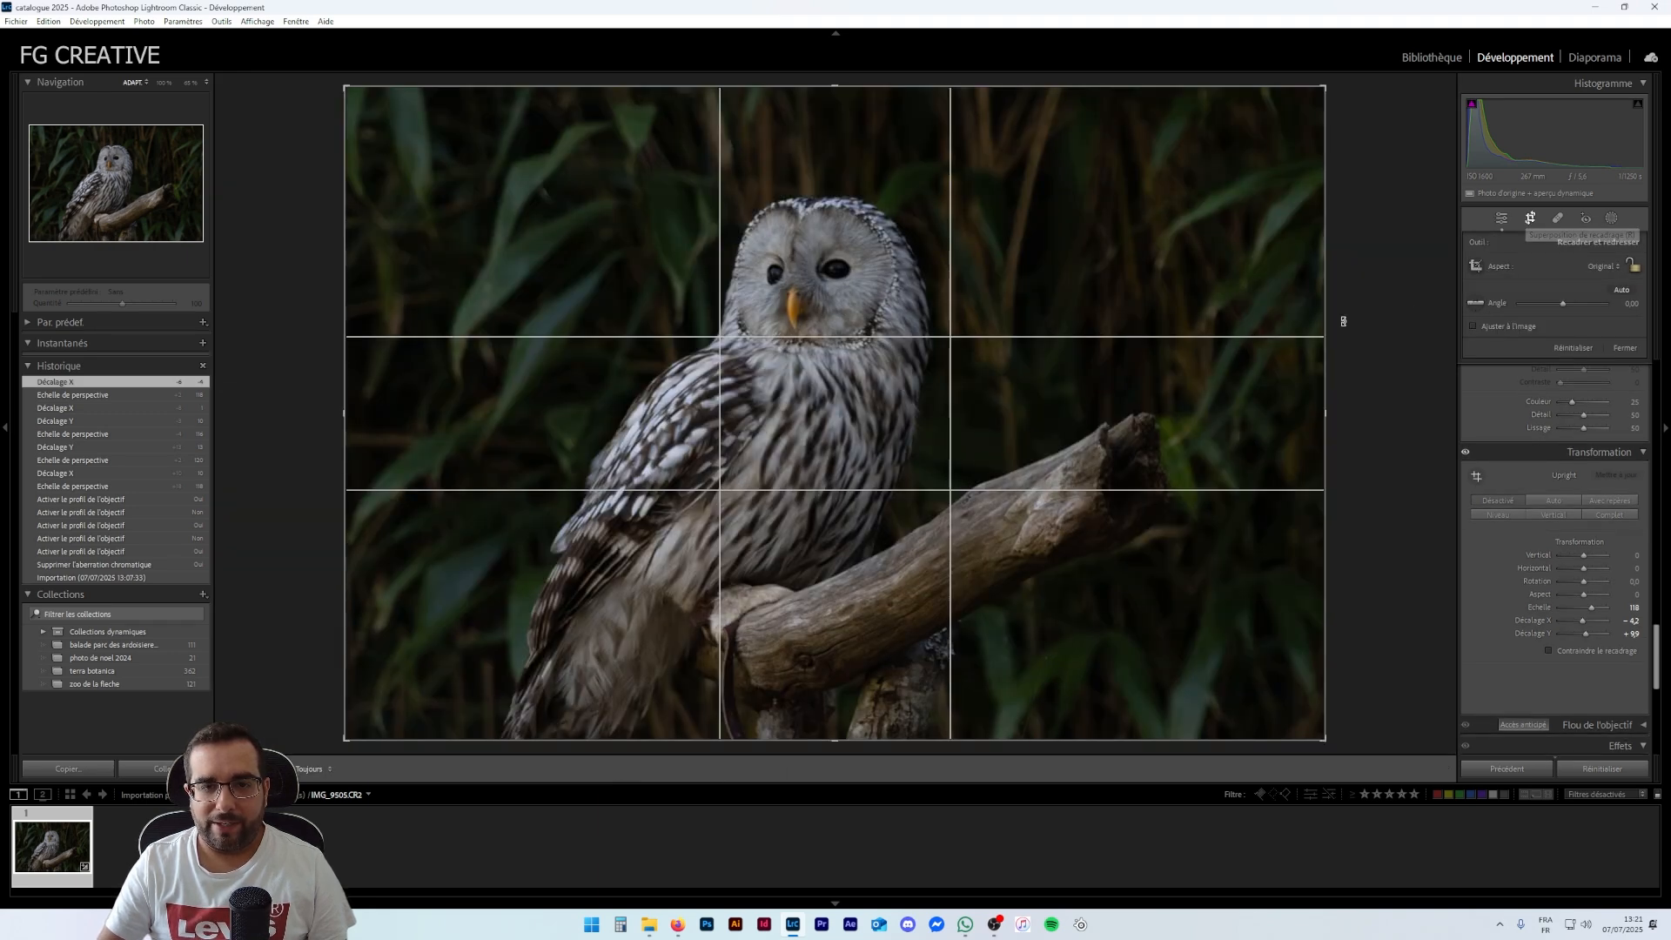
pyautogui.moveTo(1316, 414)
pyautogui.mouseDown()
pyautogui.moveTo(1263, 414)
pyautogui.moveTo(1339, 415)
pyautogui.mouseUp()
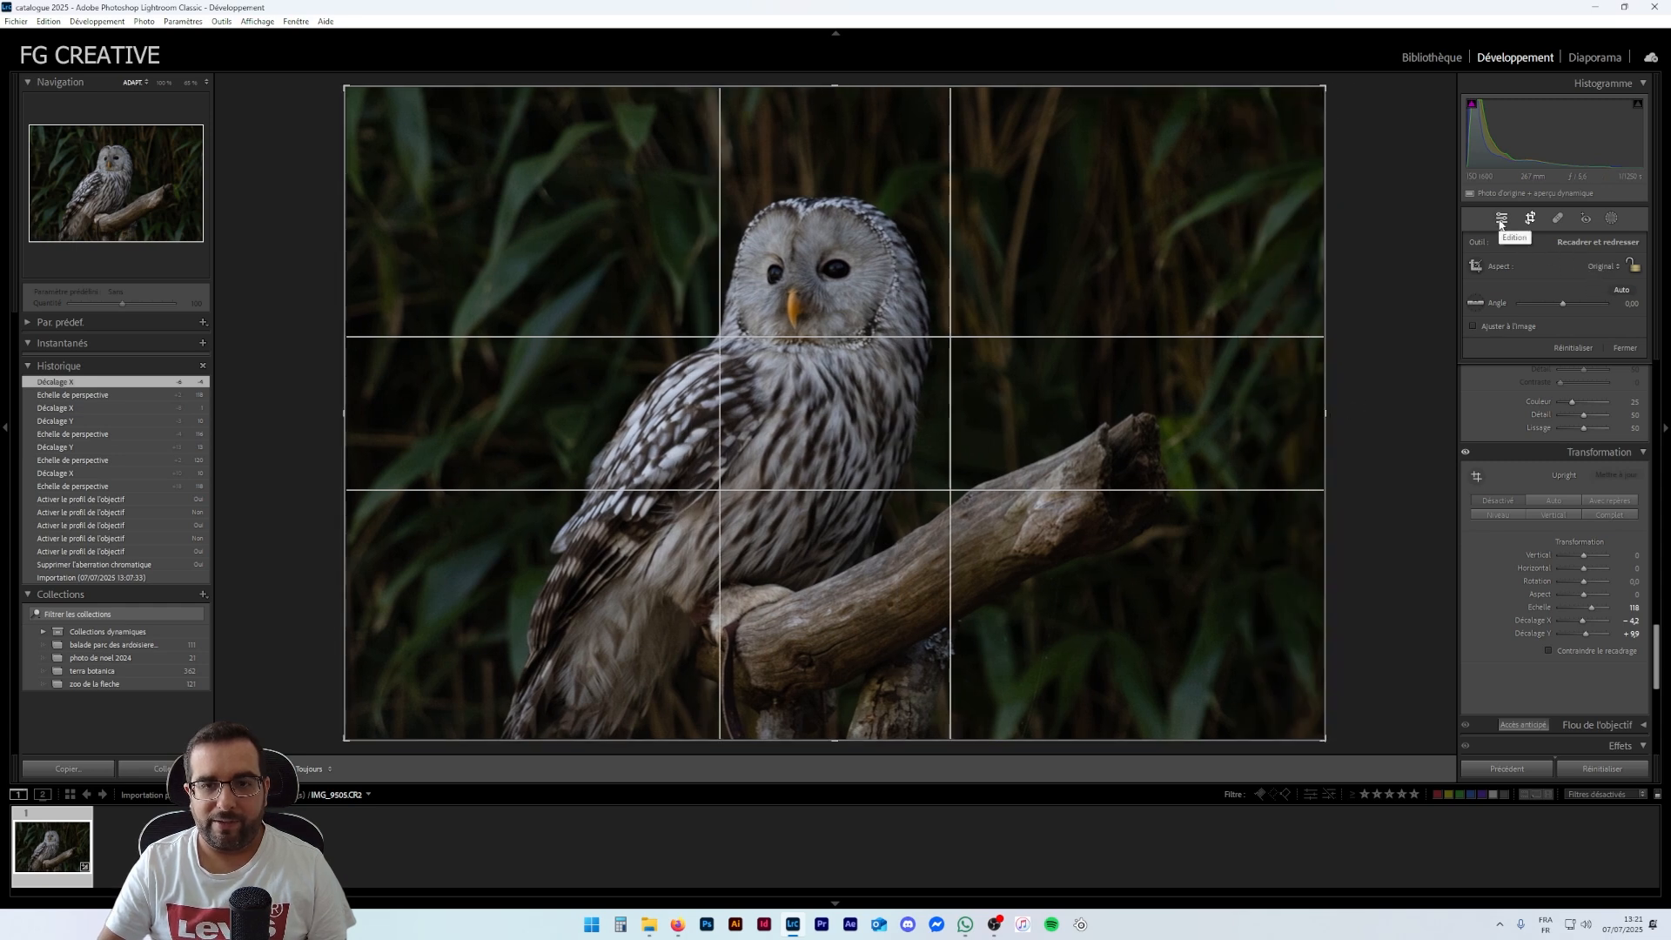
pyautogui.moveTo(1324, 413)
pyautogui.mouseDown()
pyautogui.moveTo(1272, 411)
pyautogui.moveTo(1331, 404)
pyautogui.mouseUp()
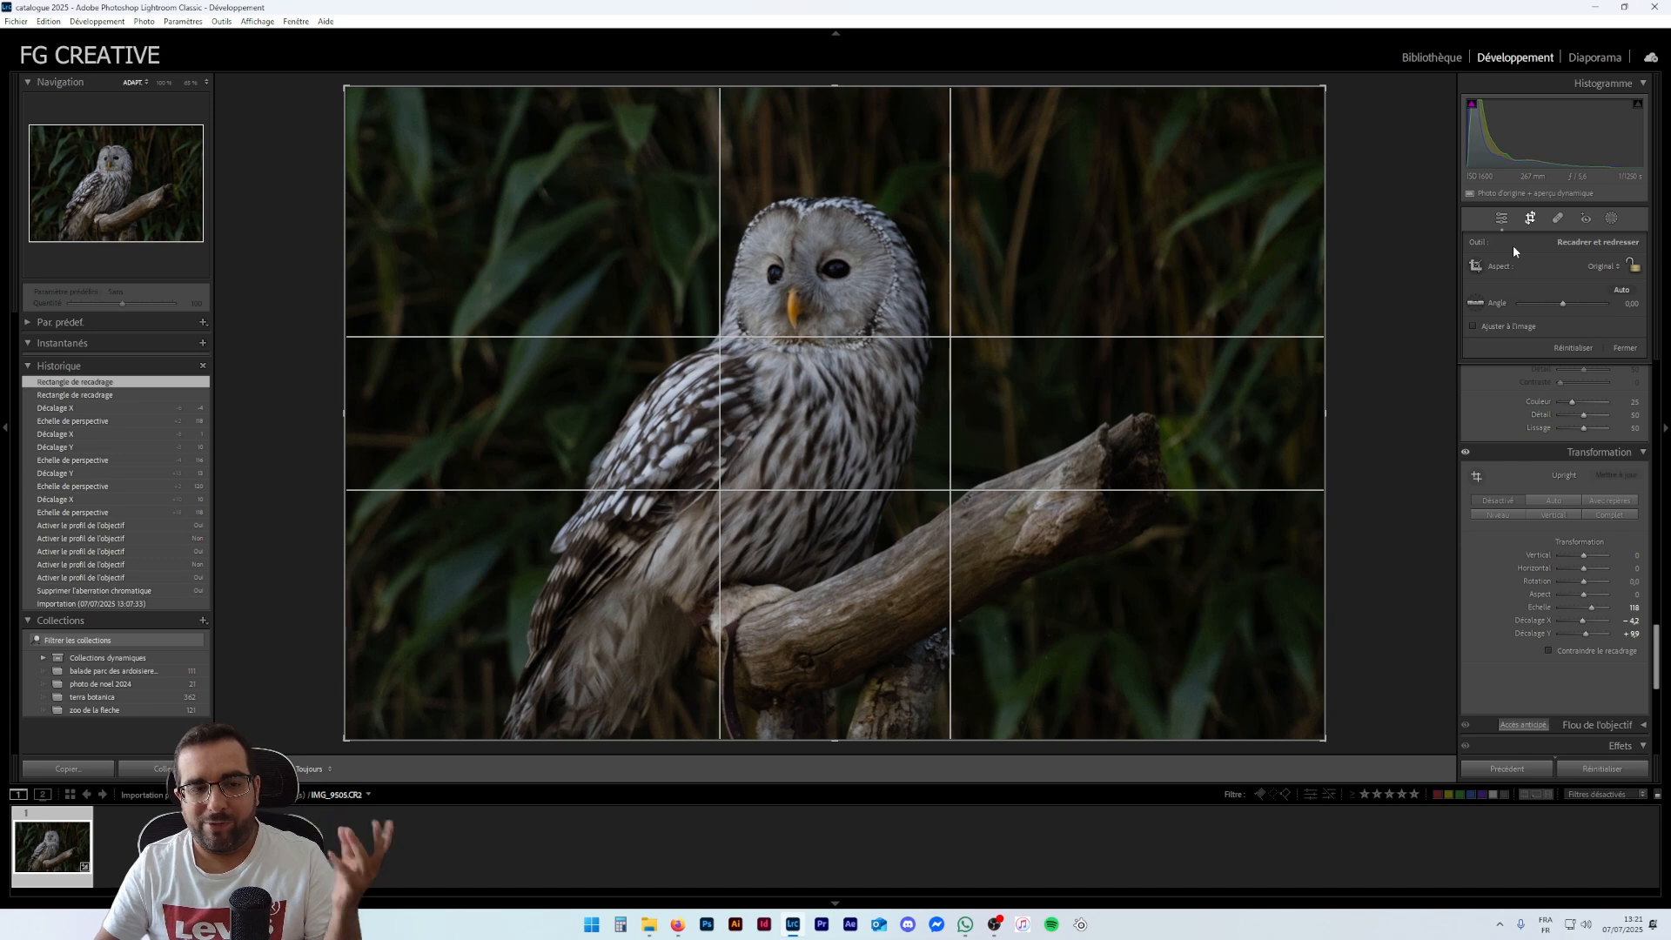
pyautogui.moveTo(1317, 405); pyautogui.dragTo(1361, 397)
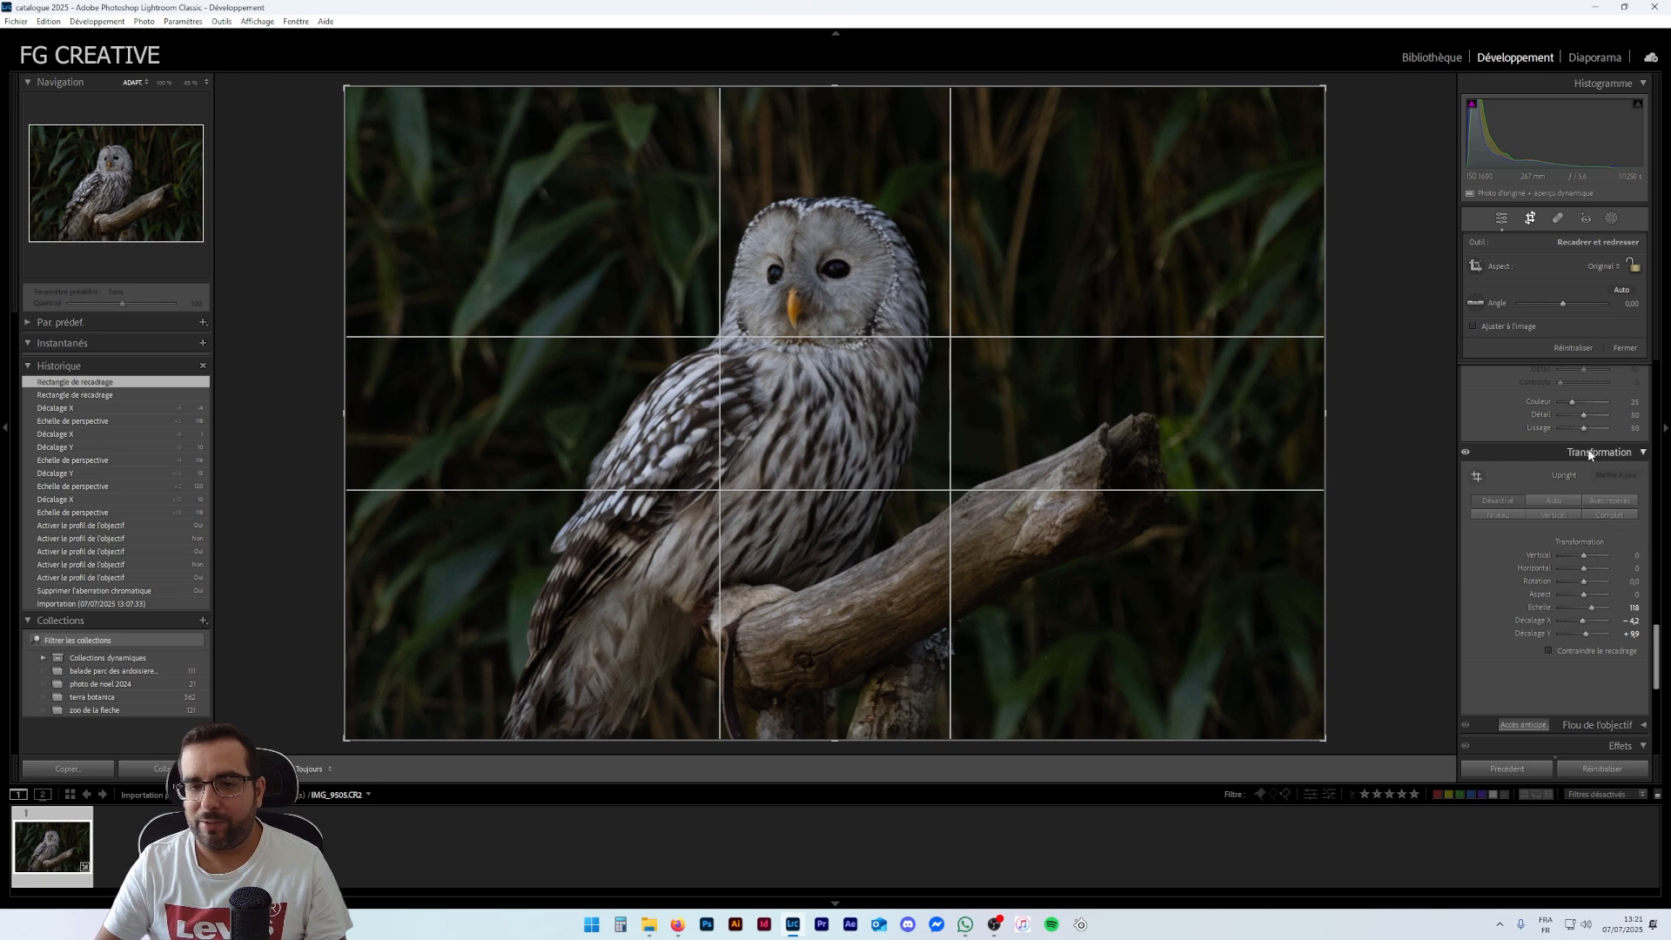
pyautogui.press('r')
pyautogui.scroll(10, 1539, 559)
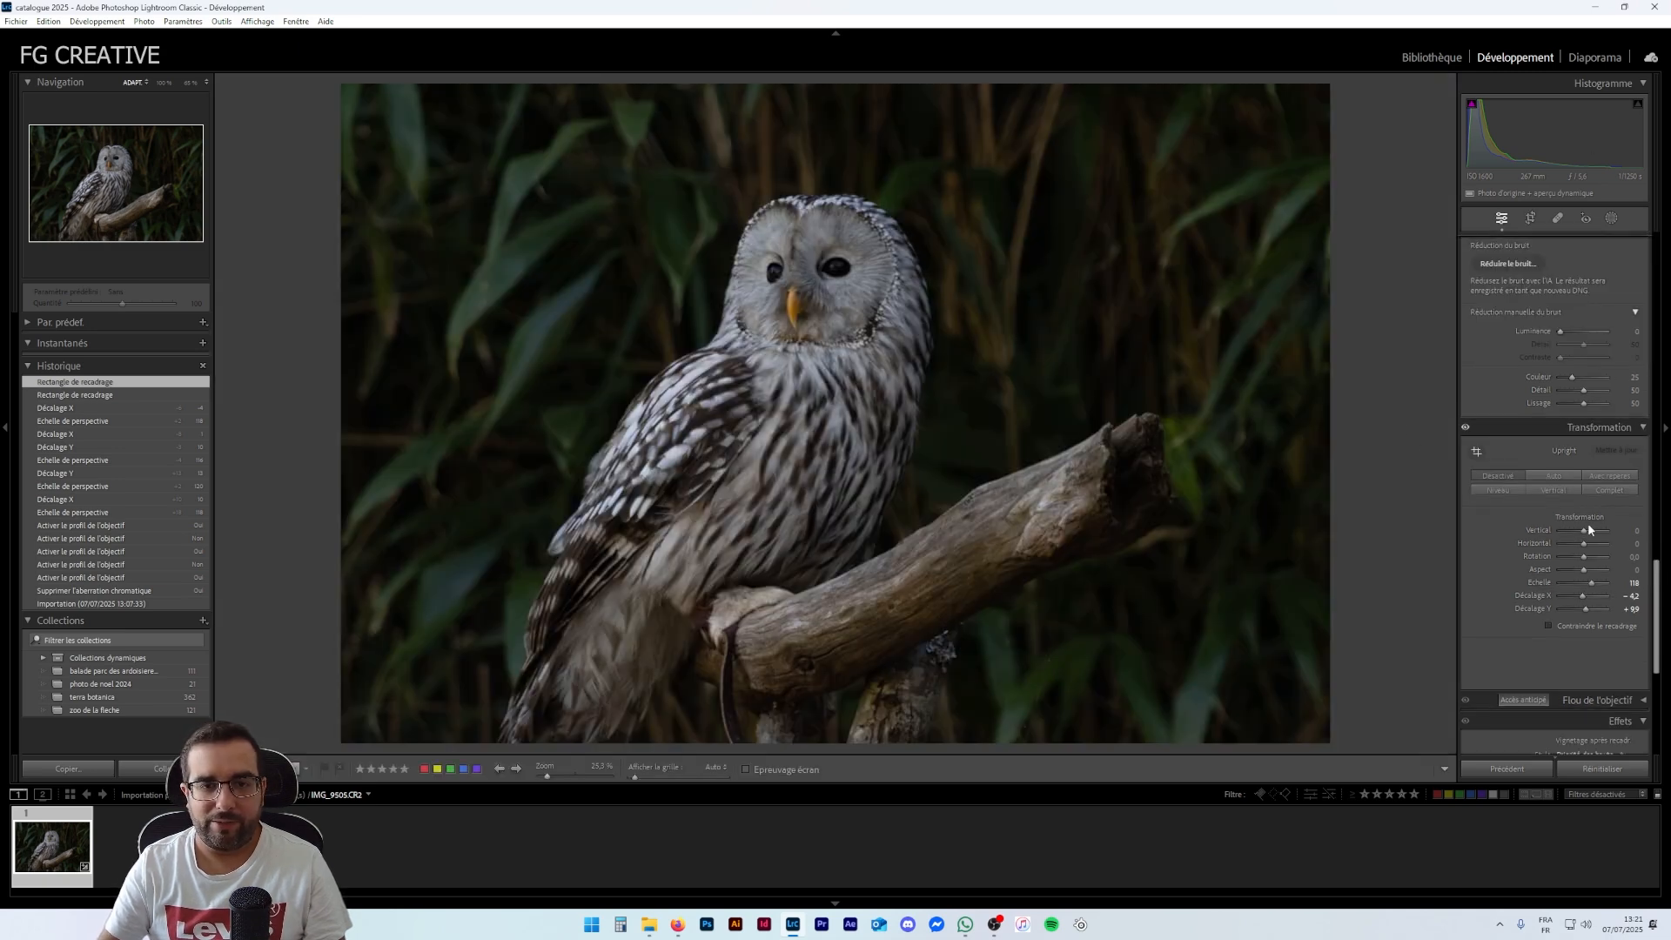
pyautogui.scroll(-4, 1526, 620)
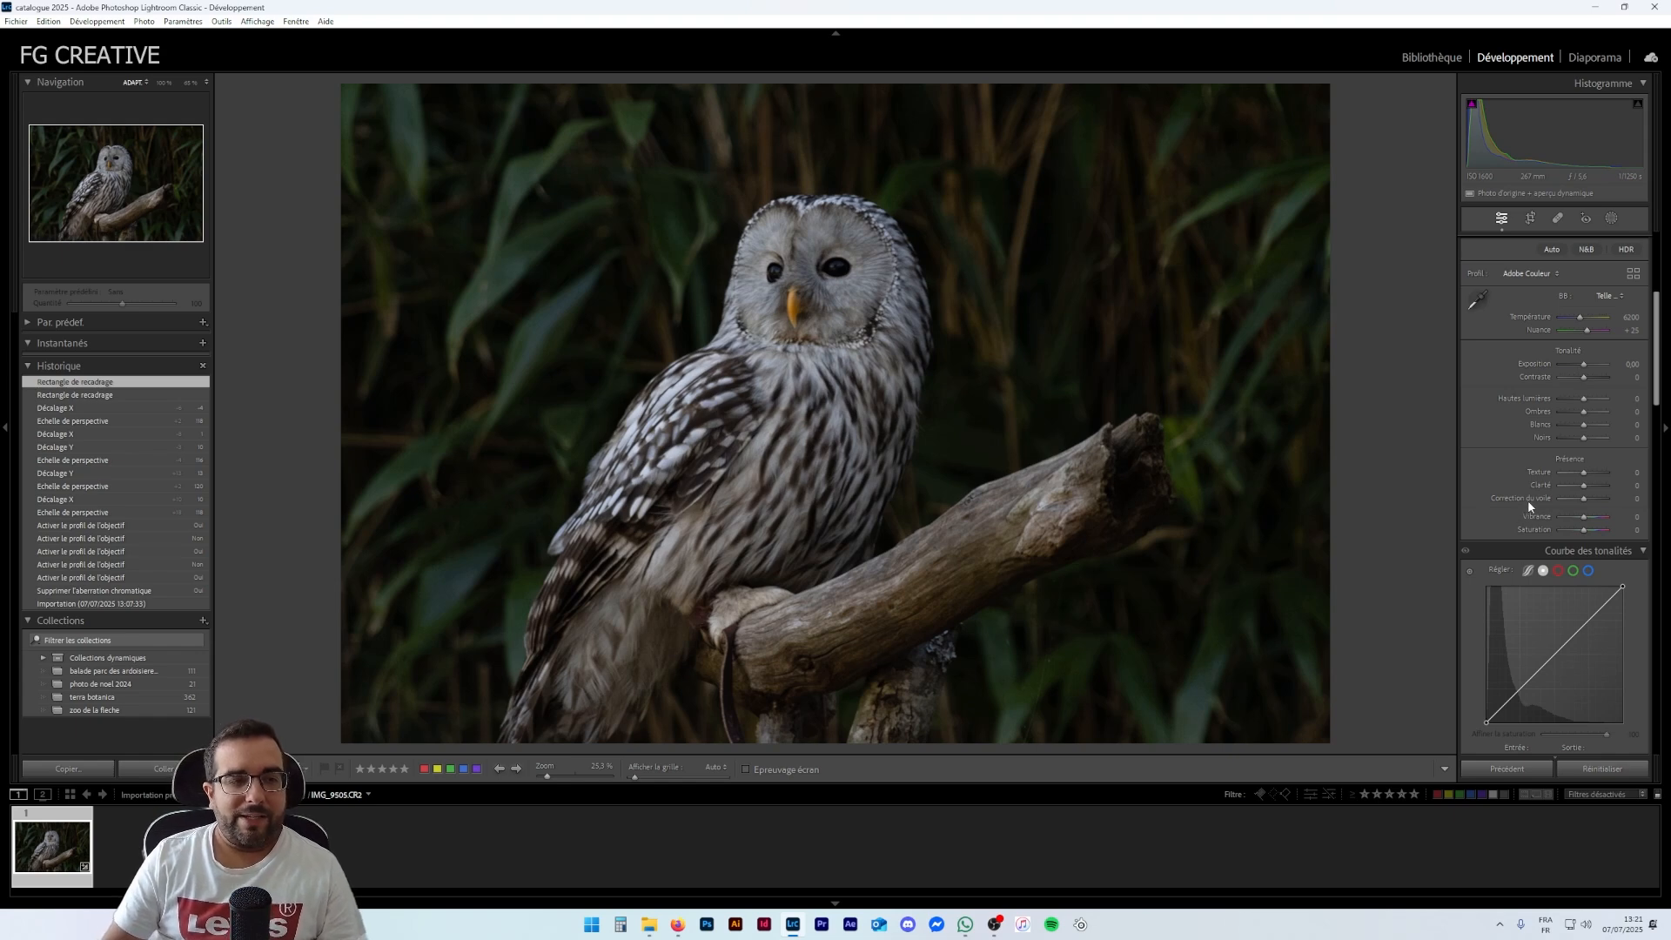
pyautogui.scroll(-3, 1513, 473)
pyautogui.scroll(3, 1513, 474)
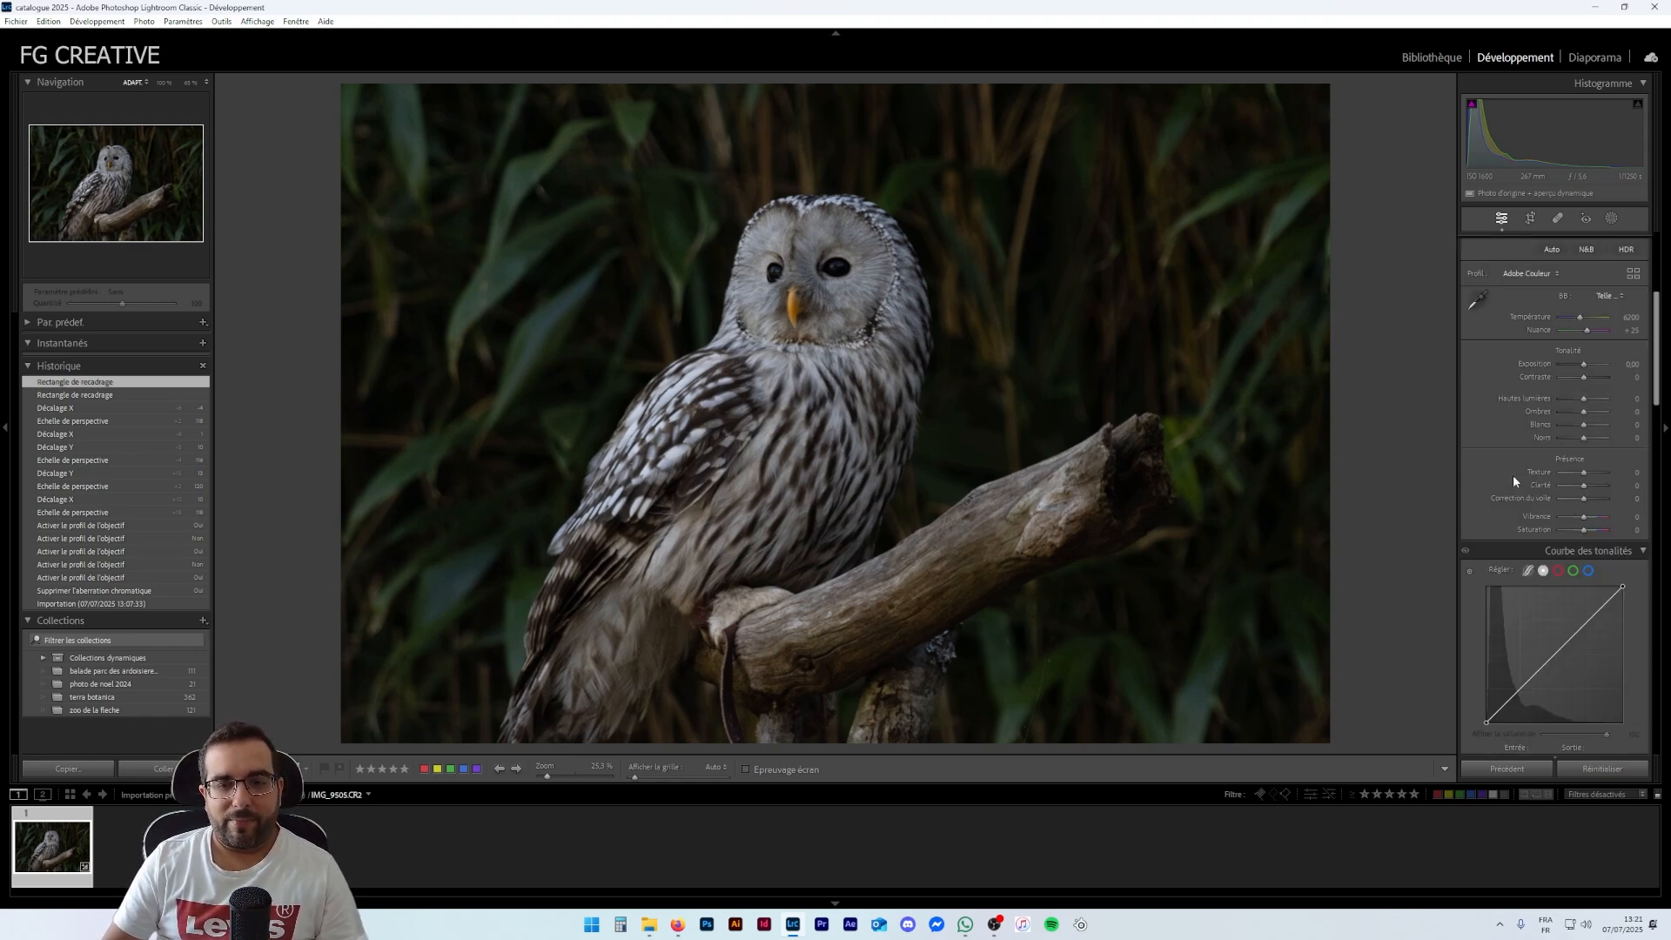
pyautogui.scroll(-2, 1513, 473)
pyautogui.scroll(2, 1513, 473)
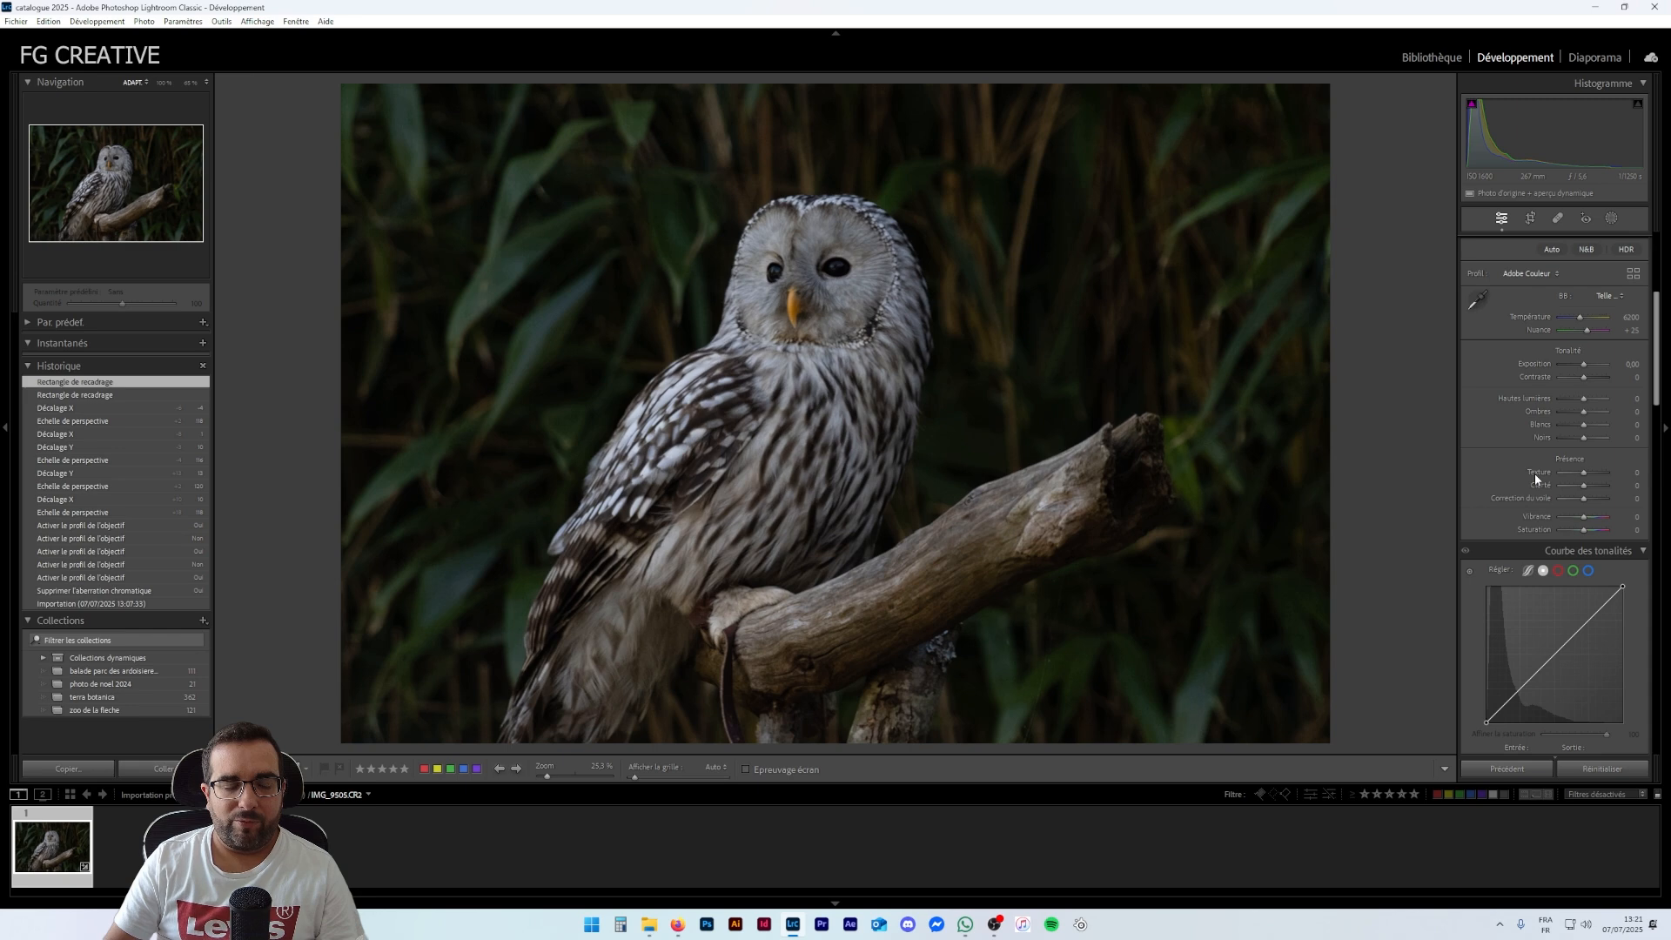
# Create a new mask that selects the owl as the subject and show the mask's components
pyautogui.hotkey('shift', 'w')
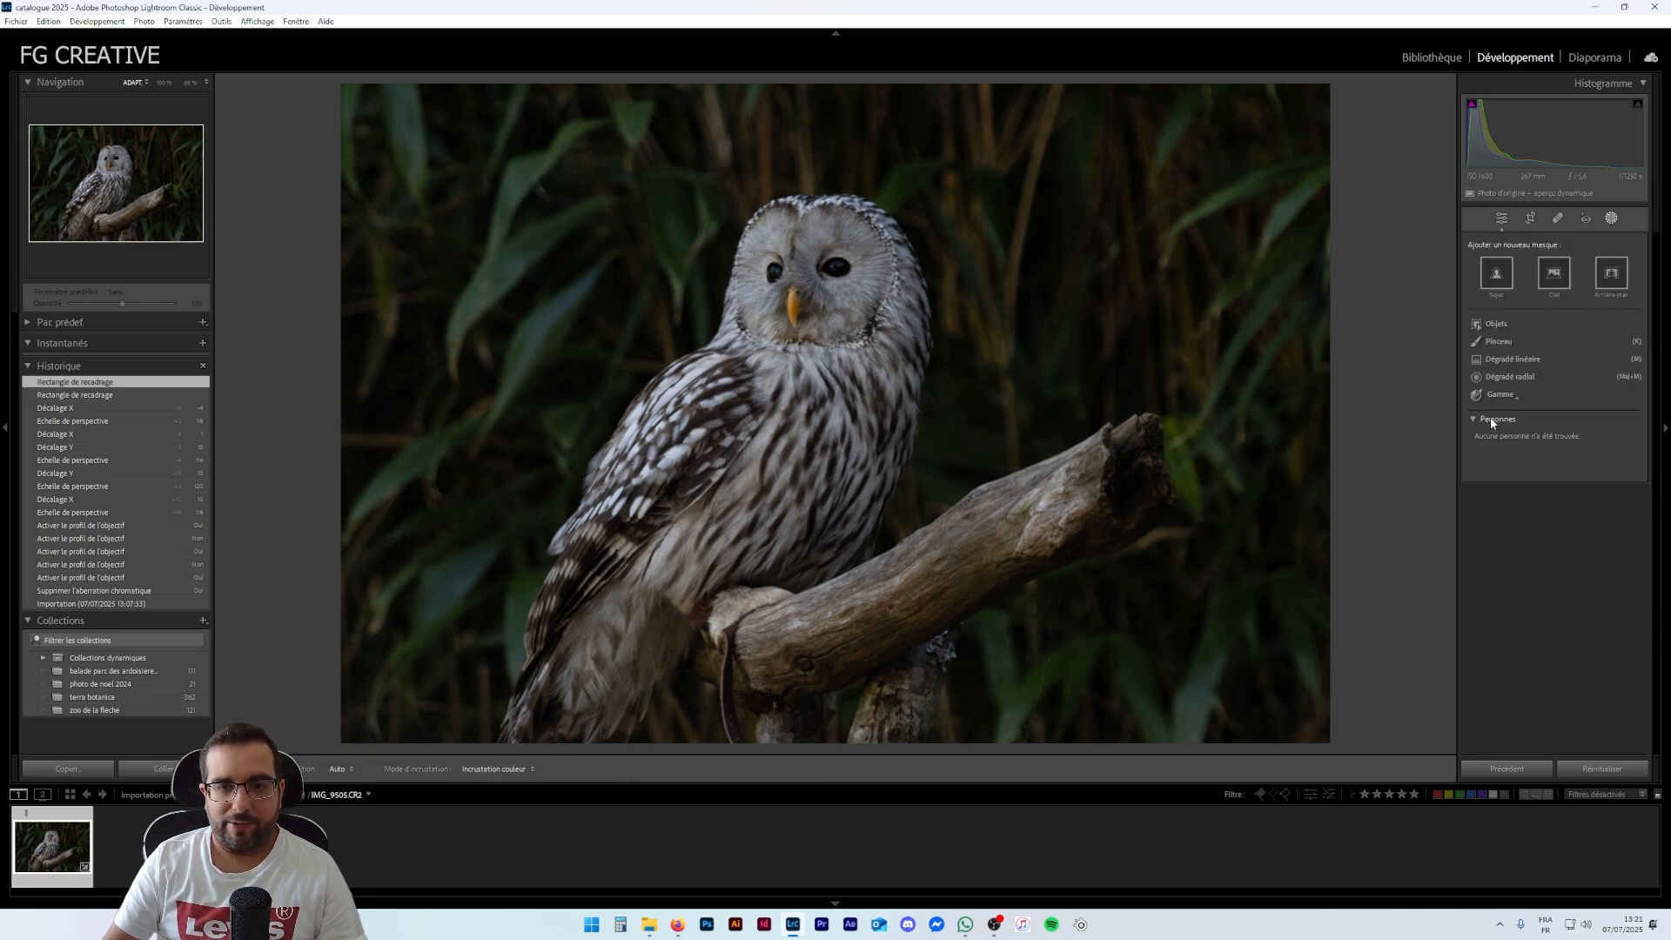
pyautogui.click(1496, 273)
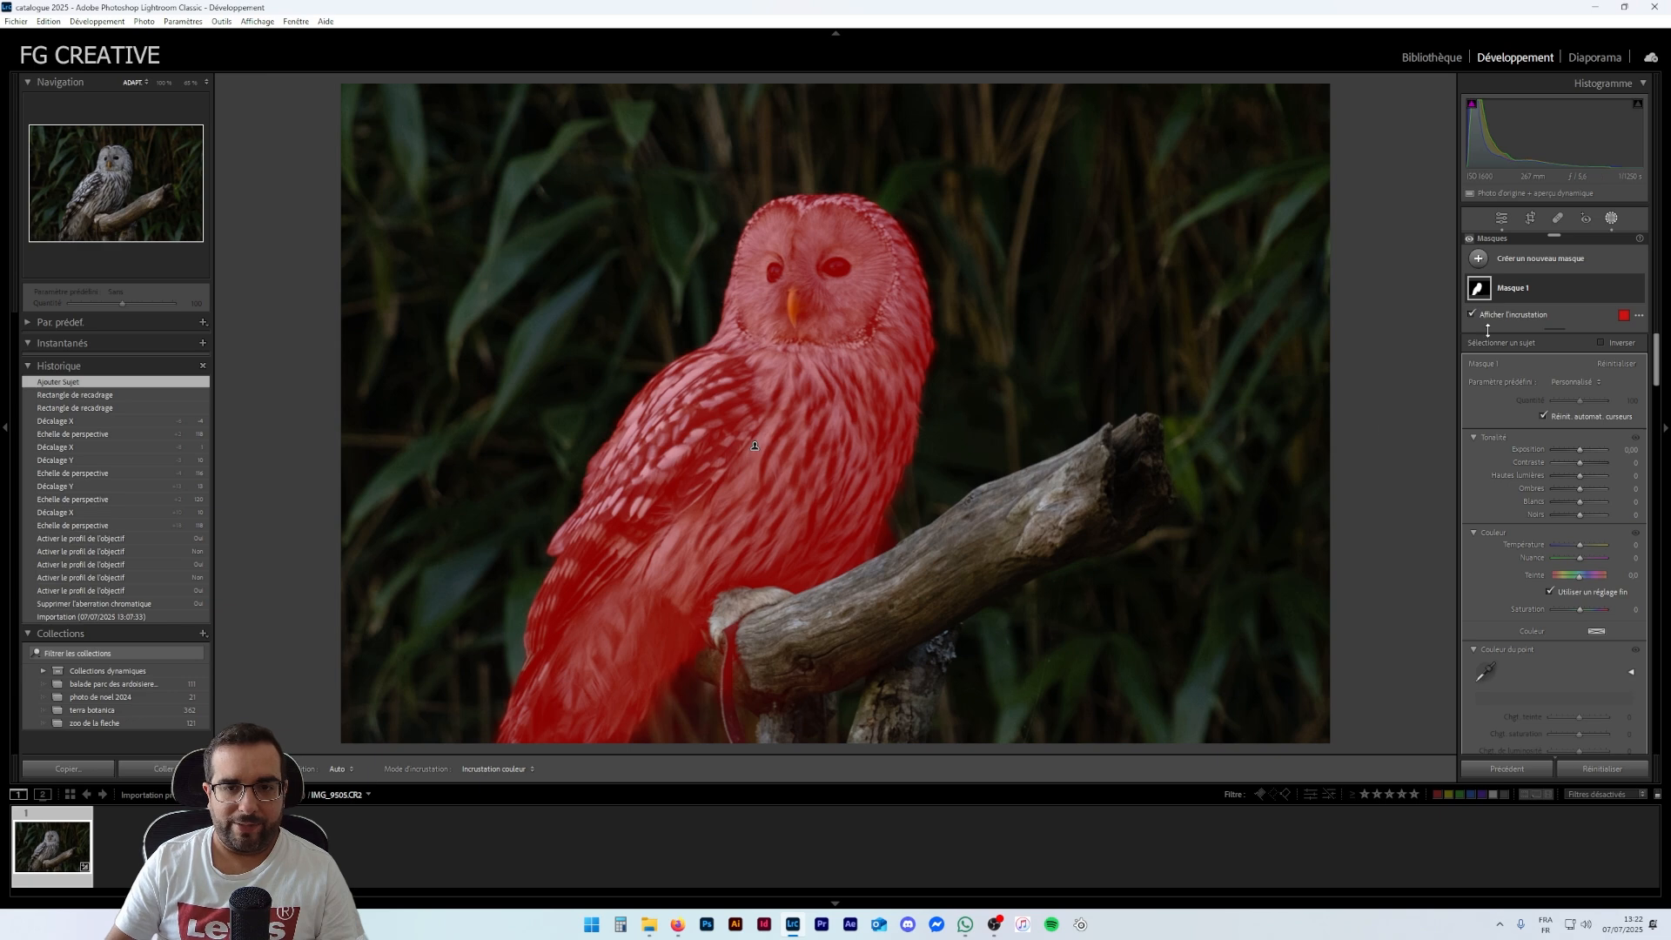
pyautogui.click(1554, 282)
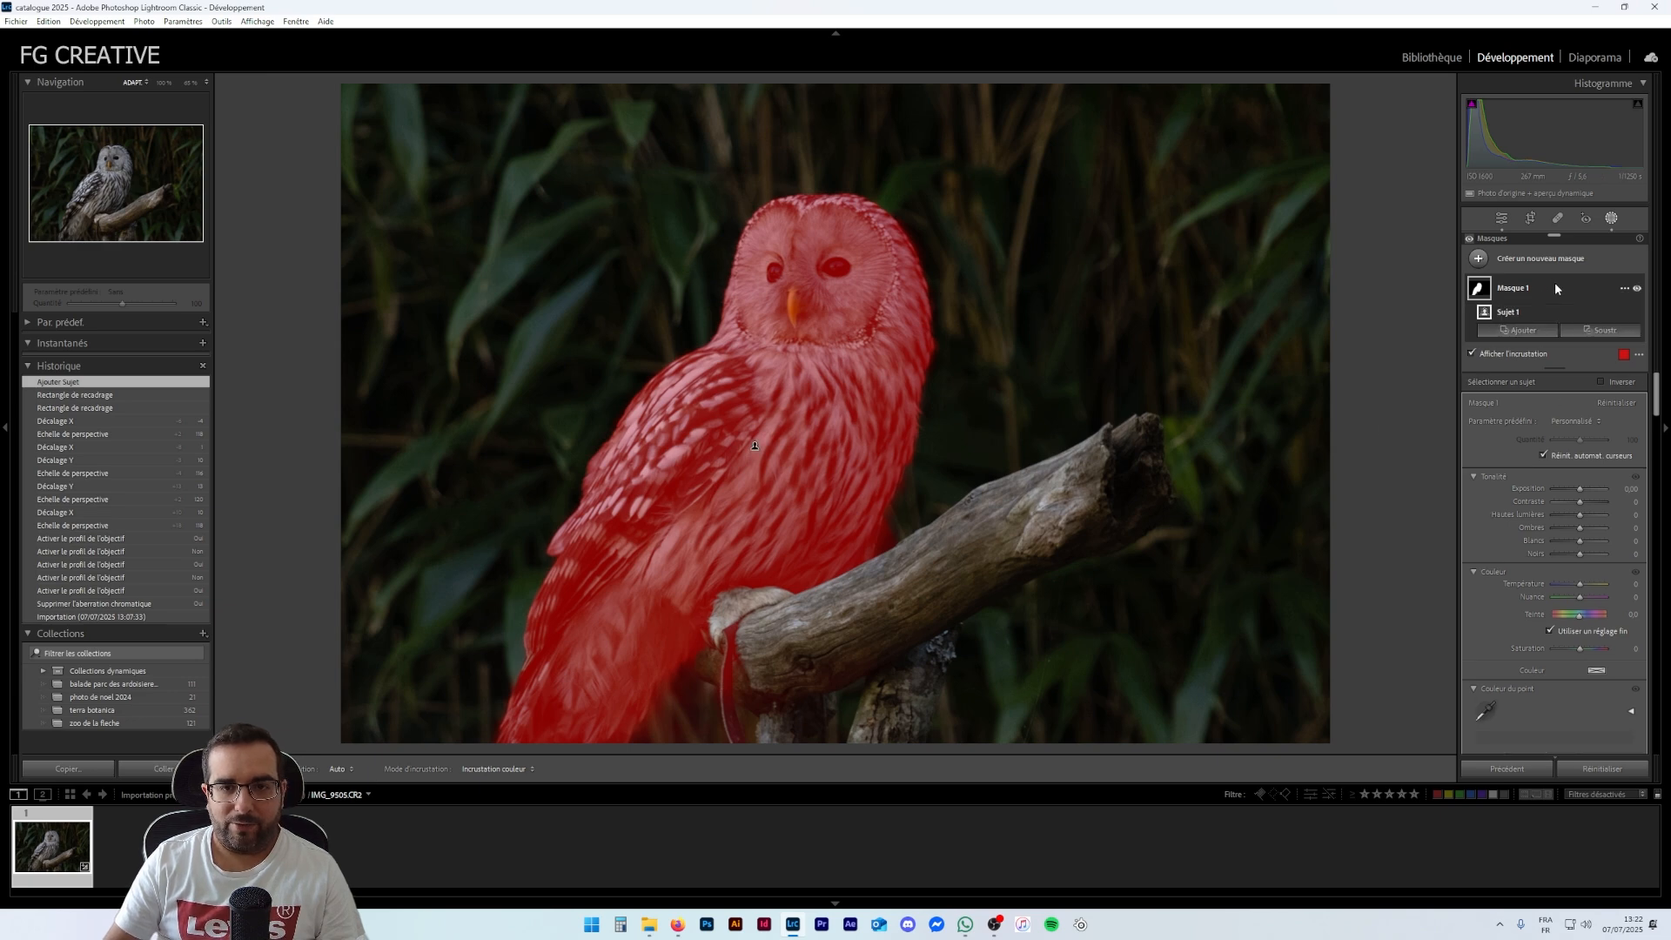
# Add the whole main branch to the owl mask with two Objects selections brushed along its length
pyautogui.click(1520, 331)
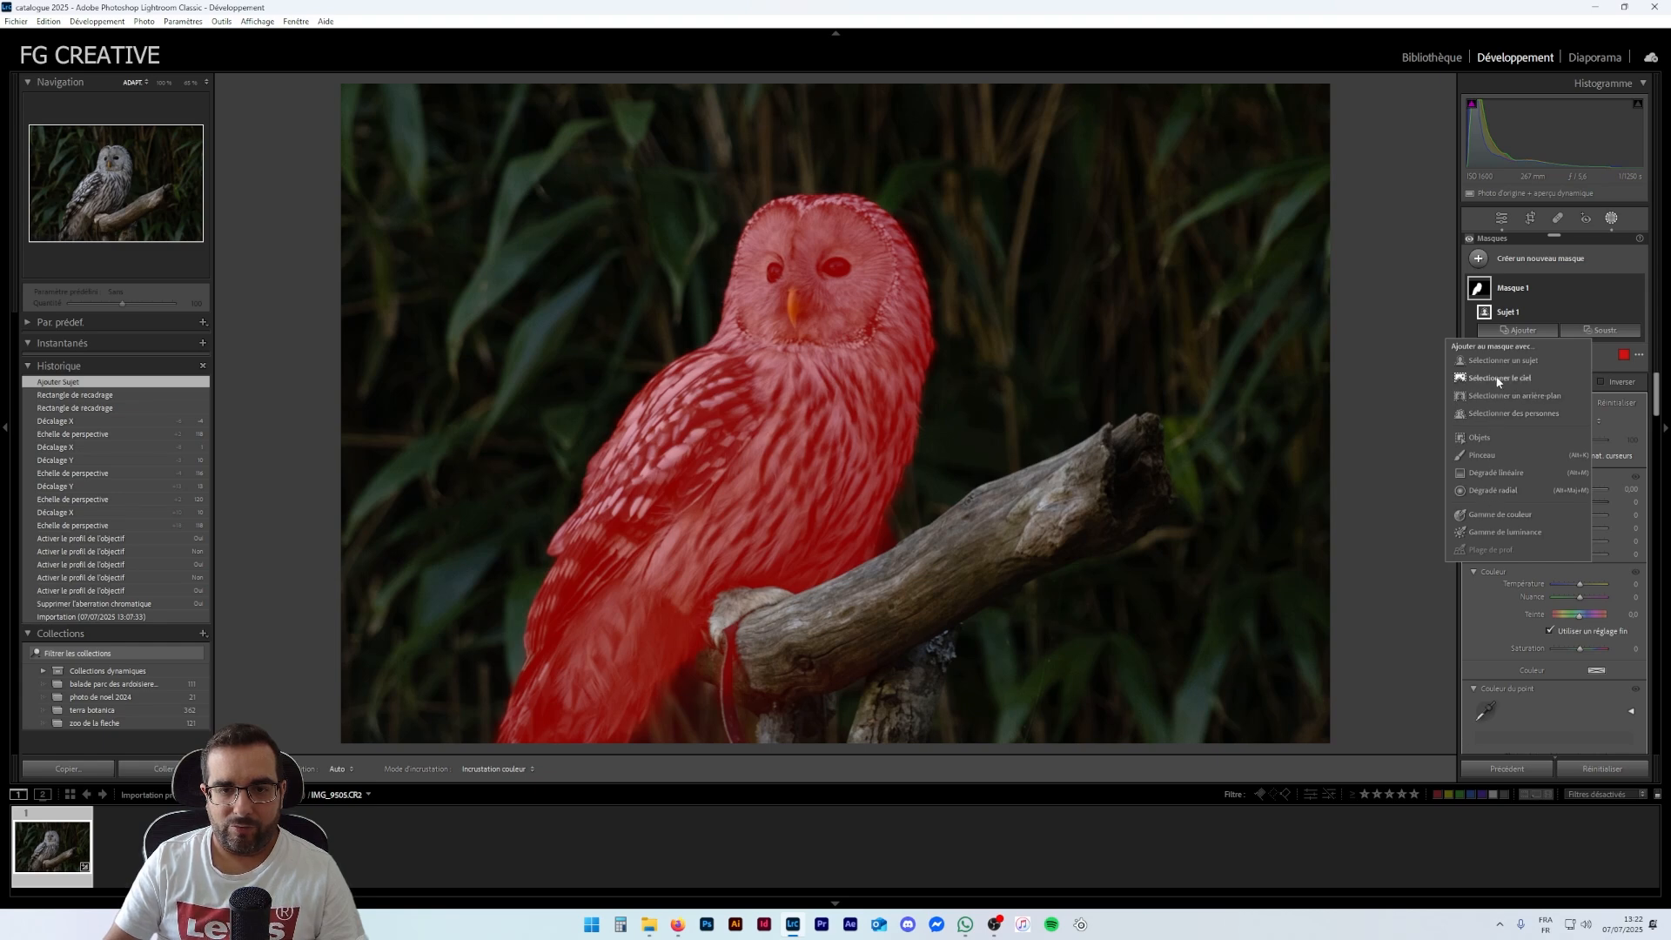
pyautogui.click(1492, 436)
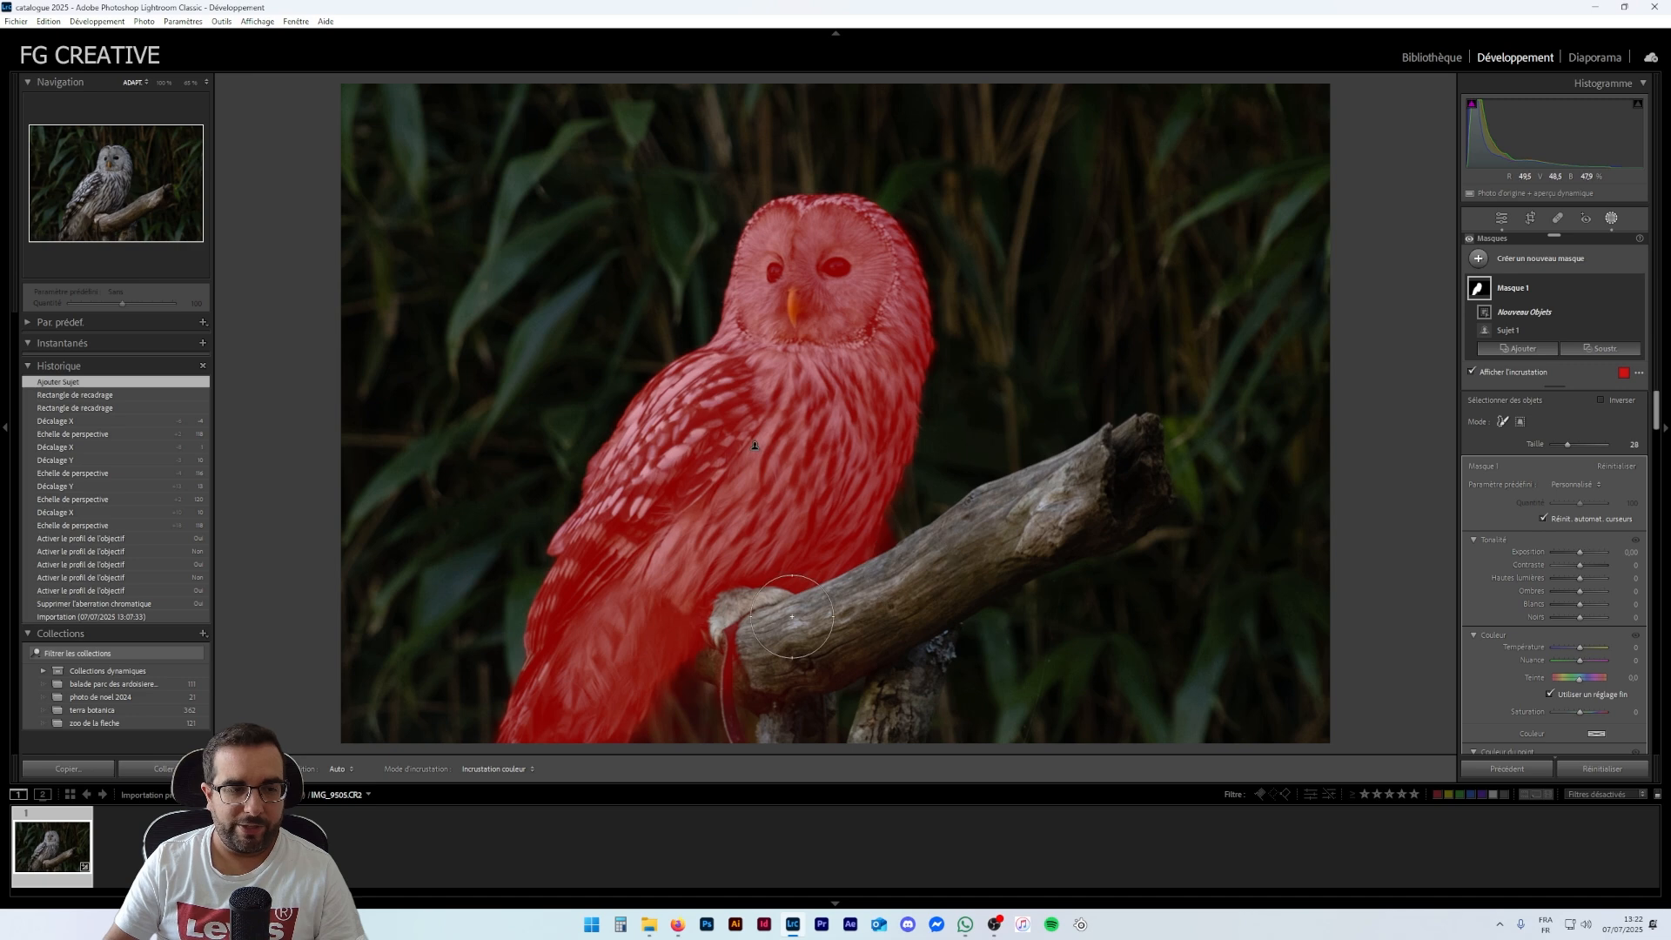
pyautogui.moveTo(722, 657)
pyautogui.mouseDown()
pyautogui.moveTo(884, 604)
pyautogui.moveTo(1107, 477)
pyautogui.mouseUp()
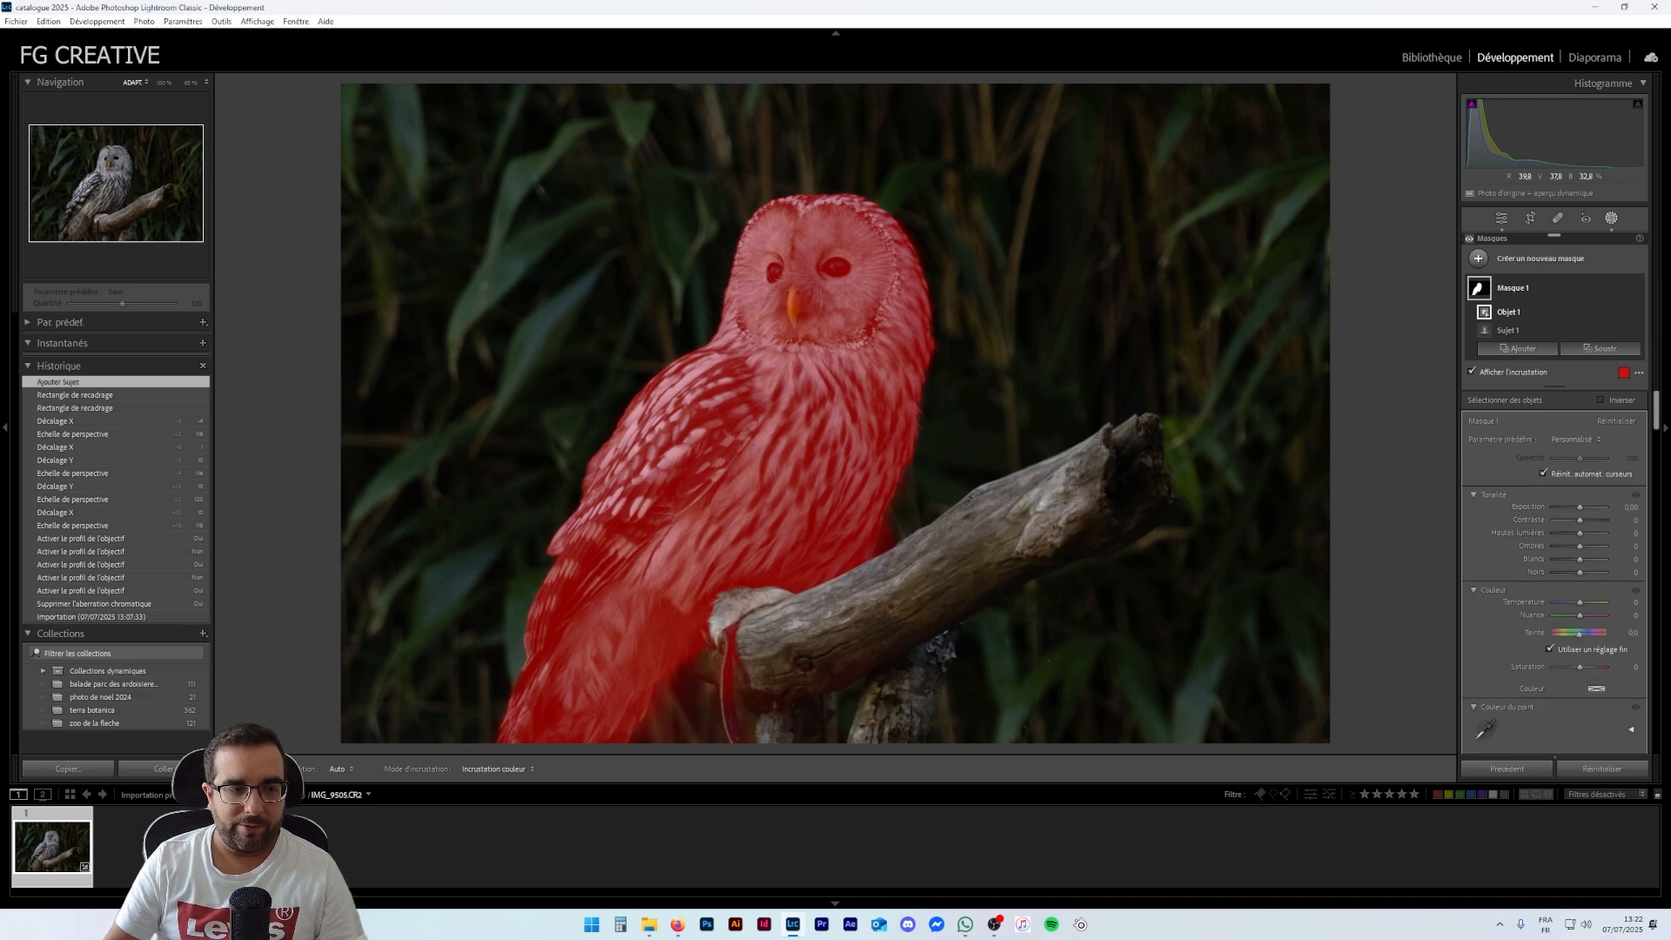
pyautogui.click(1519, 348)
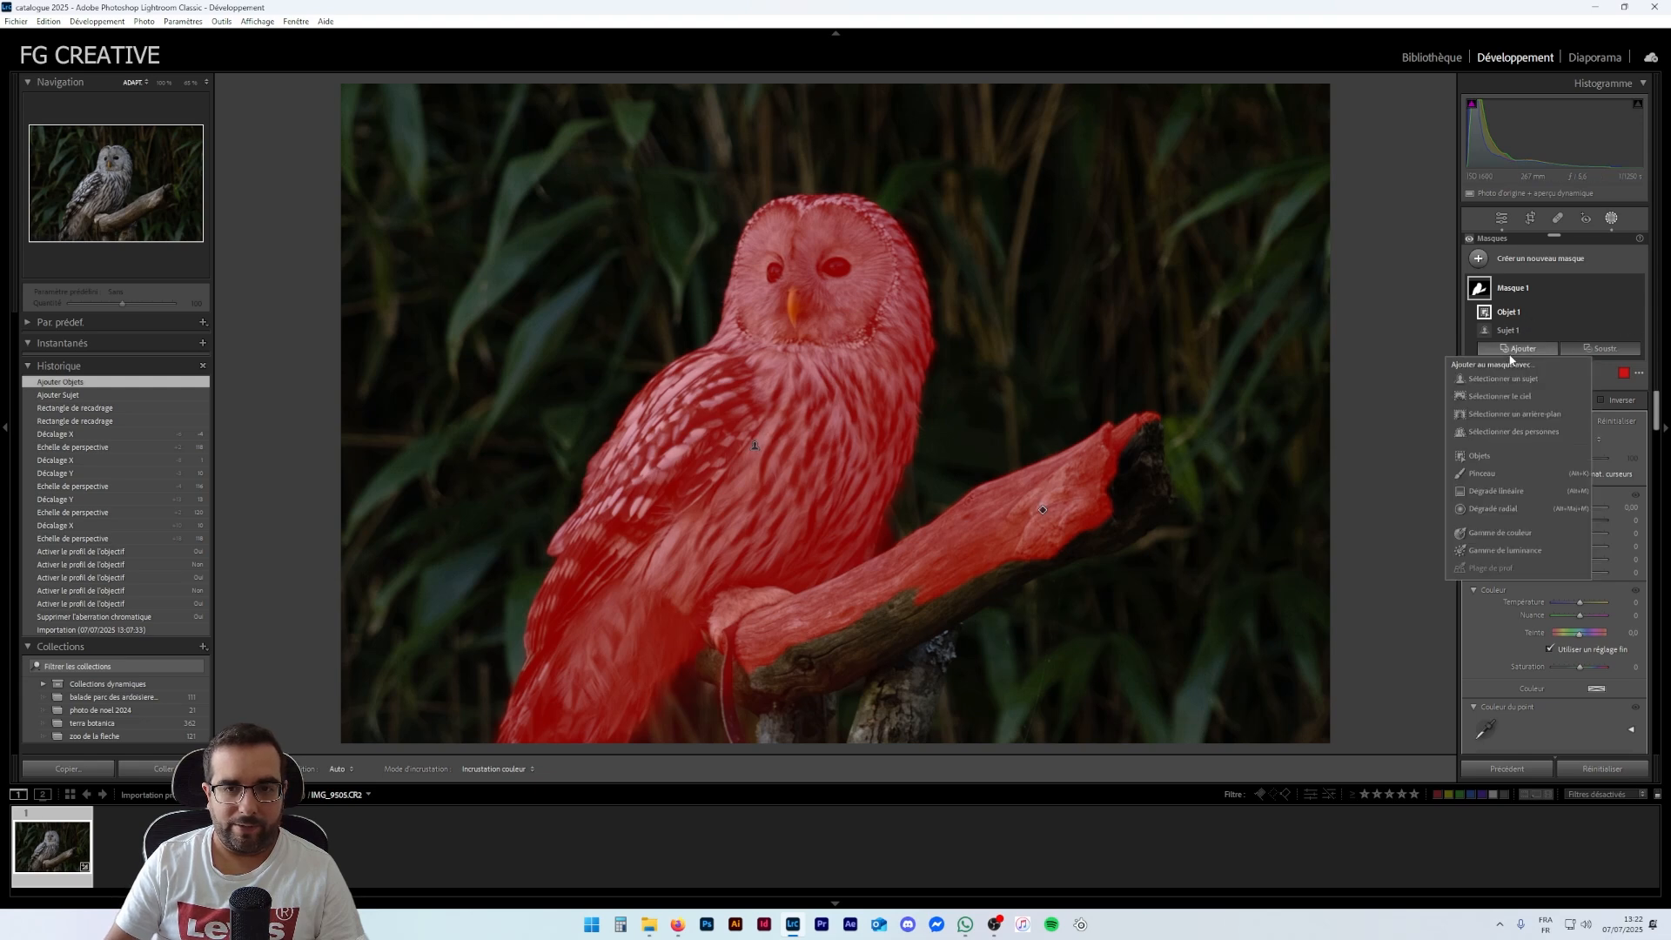
pyautogui.click(1479, 454)
pyautogui.moveTo(723, 666)
pyautogui.mouseDown()
pyautogui.moveTo(880, 629)
pyautogui.moveTo(1107, 513)
pyautogui.moveTo(1145, 435)
pyautogui.mouseUp()
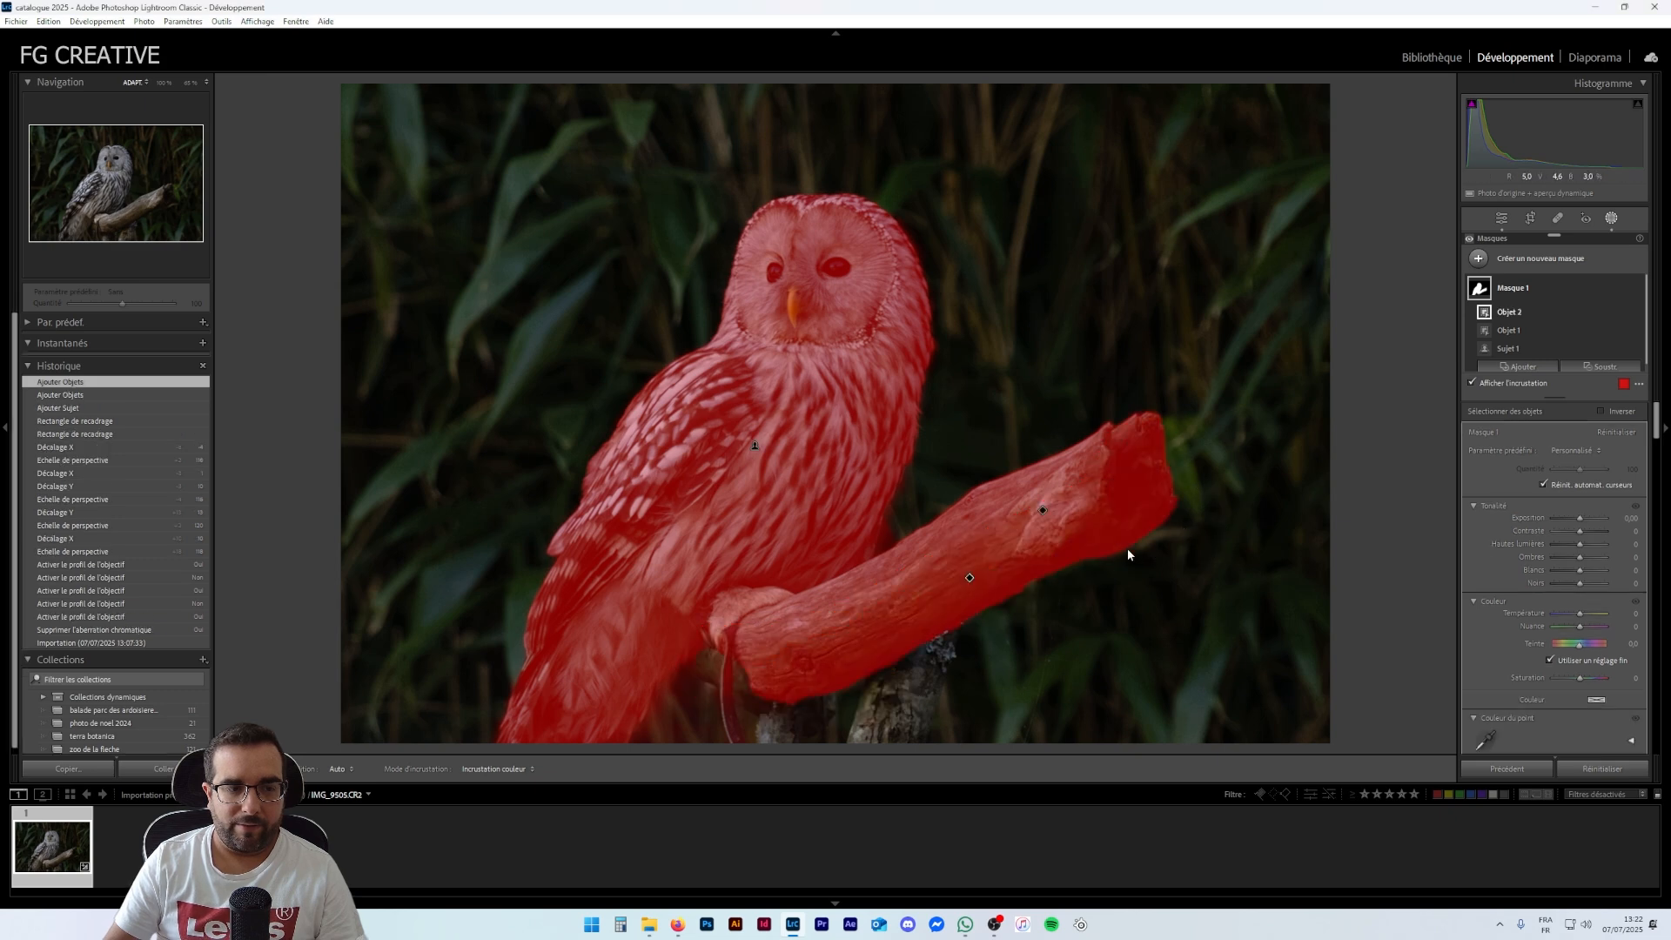
# Add the two wooden supports beneath the branch to the same mask with separate Objects selections
pyautogui.click(1516, 368)
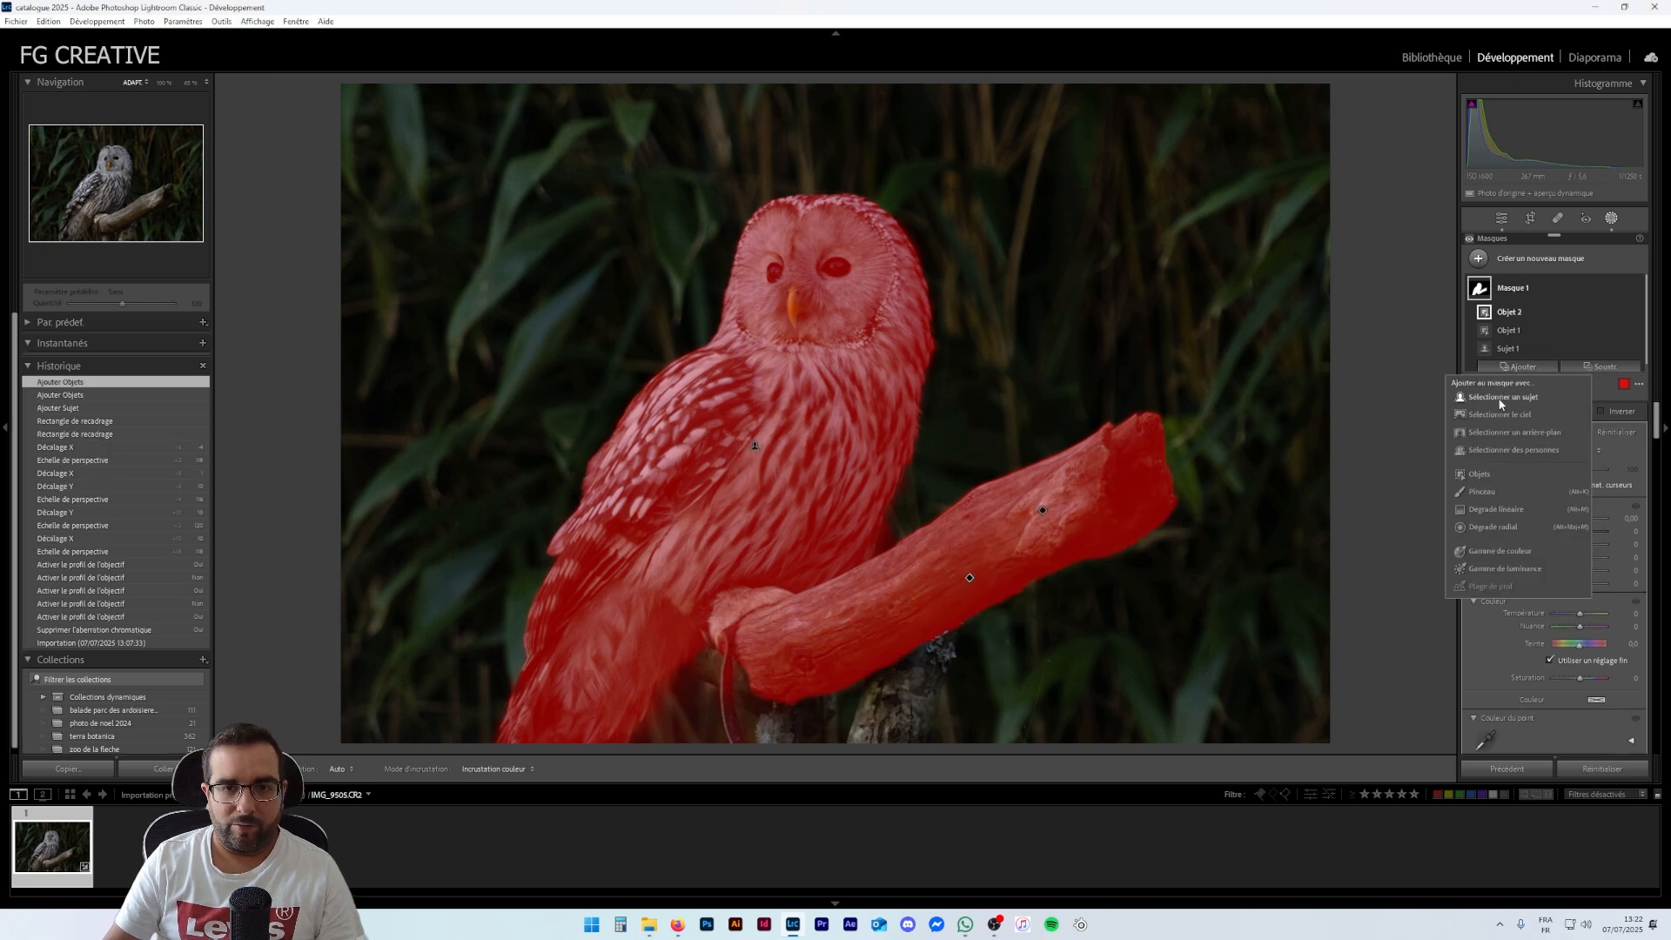
pyautogui.click(1479, 473)
pyautogui.moveTo(712, 667)
pyautogui.mouseDown()
pyautogui.moveTo(760, 672)
pyautogui.moveTo(827, 727)
pyautogui.mouseUp()
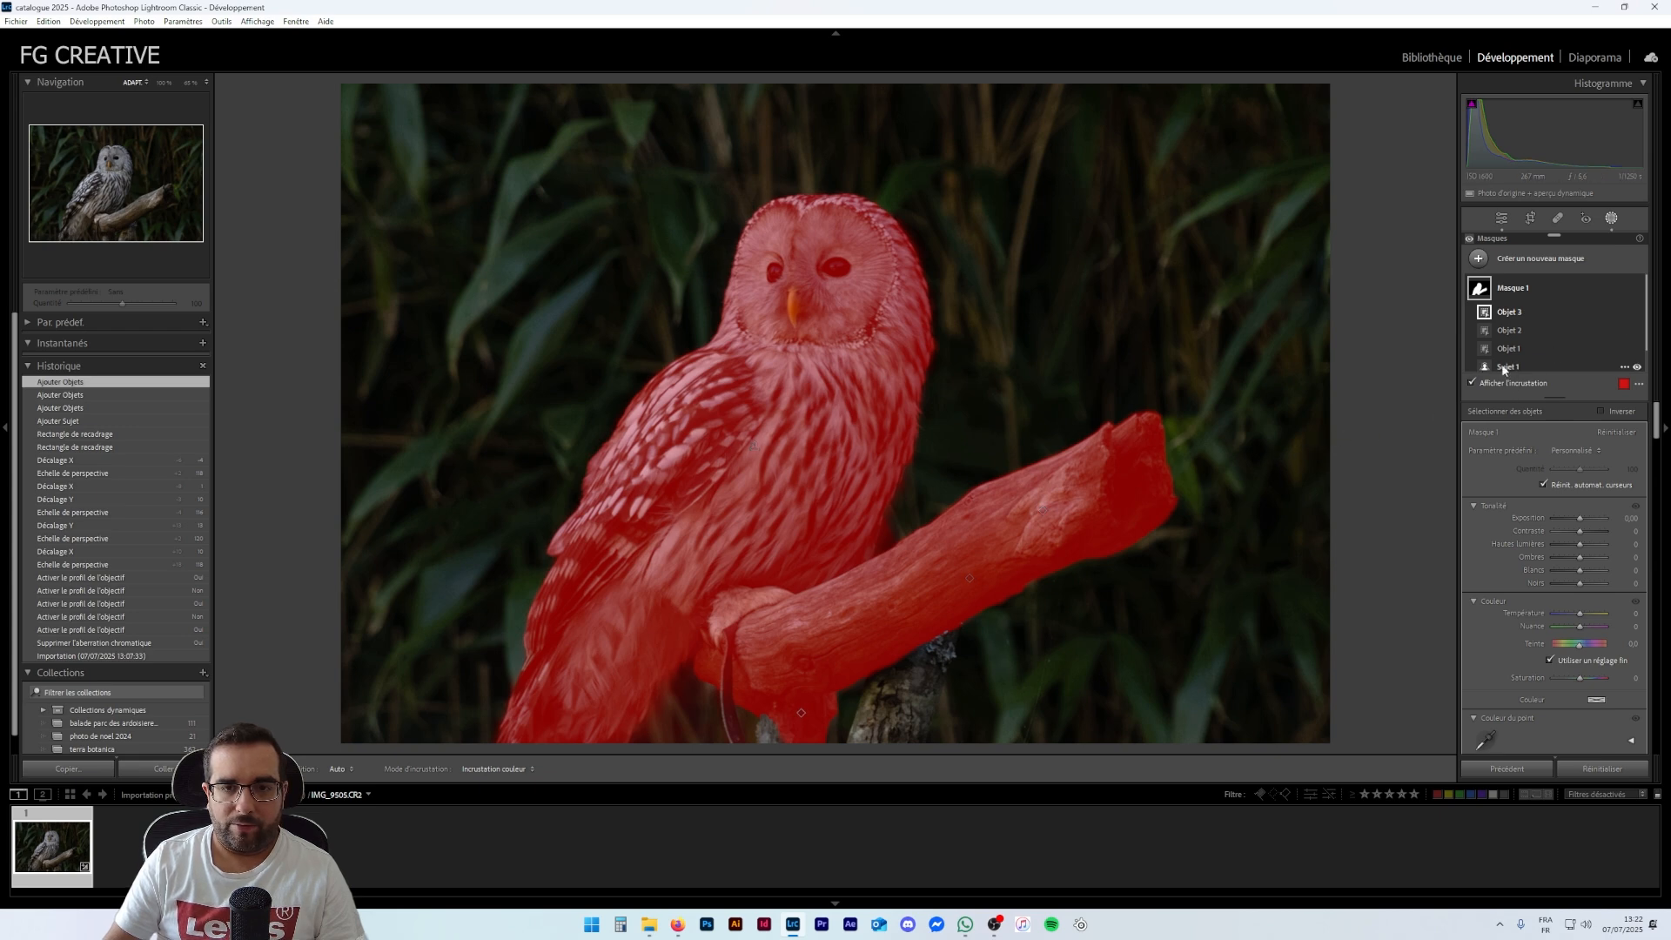
pyautogui.scroll(-2, 1532, 331)
pyautogui.click(1523, 360)
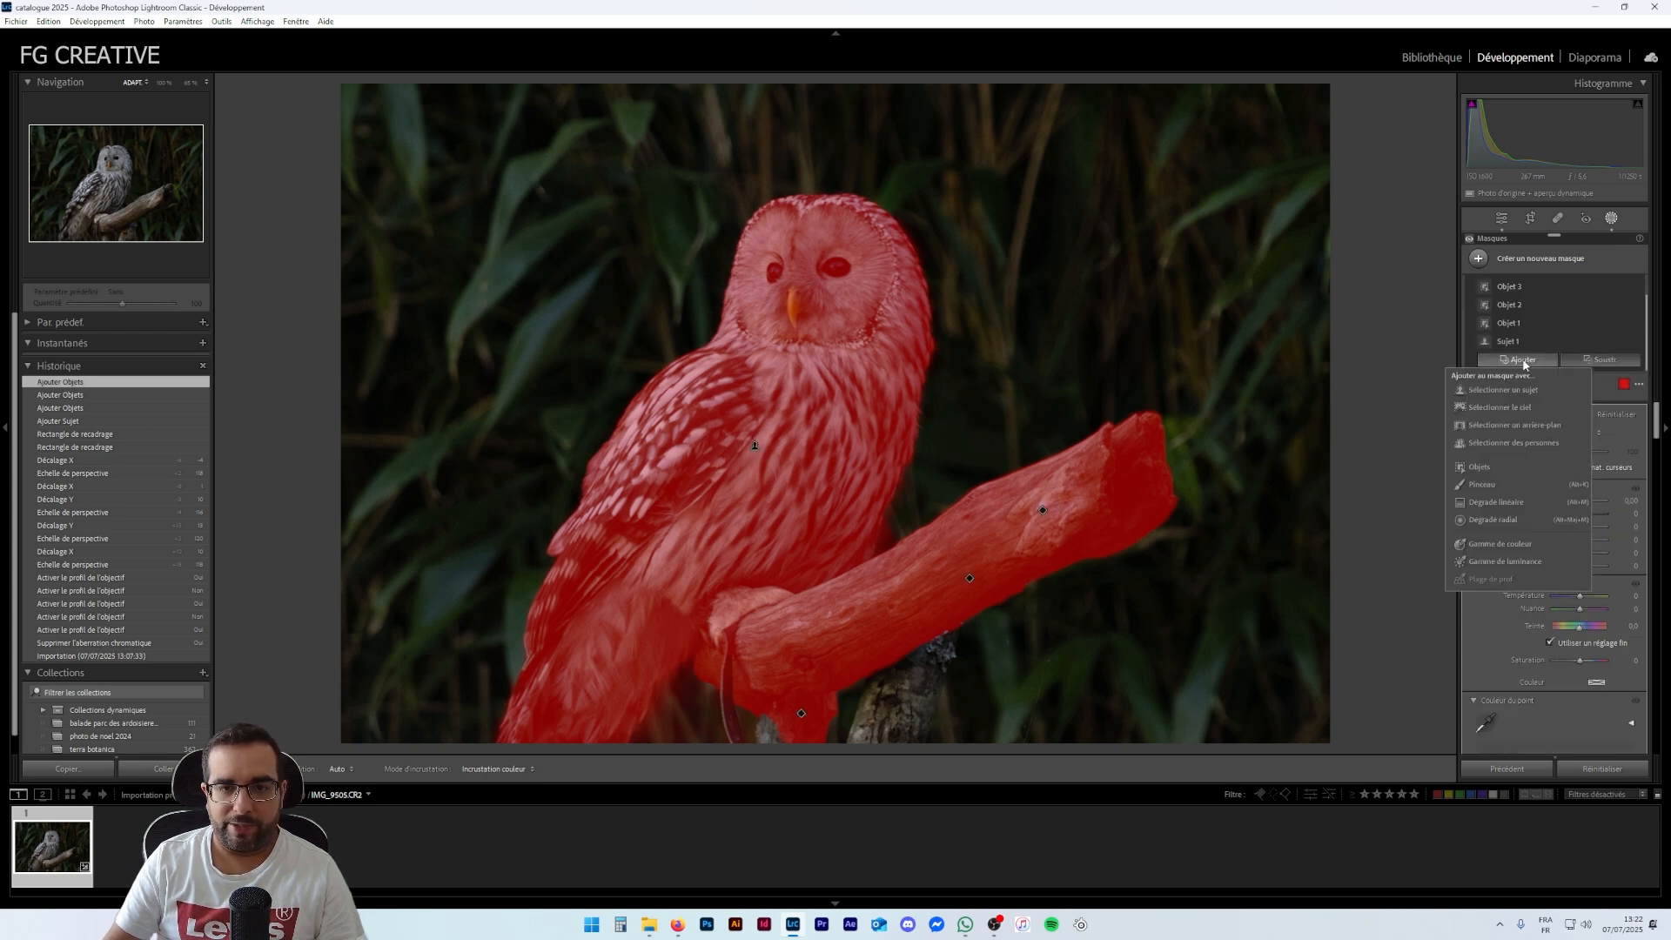
pyautogui.click(1490, 443)
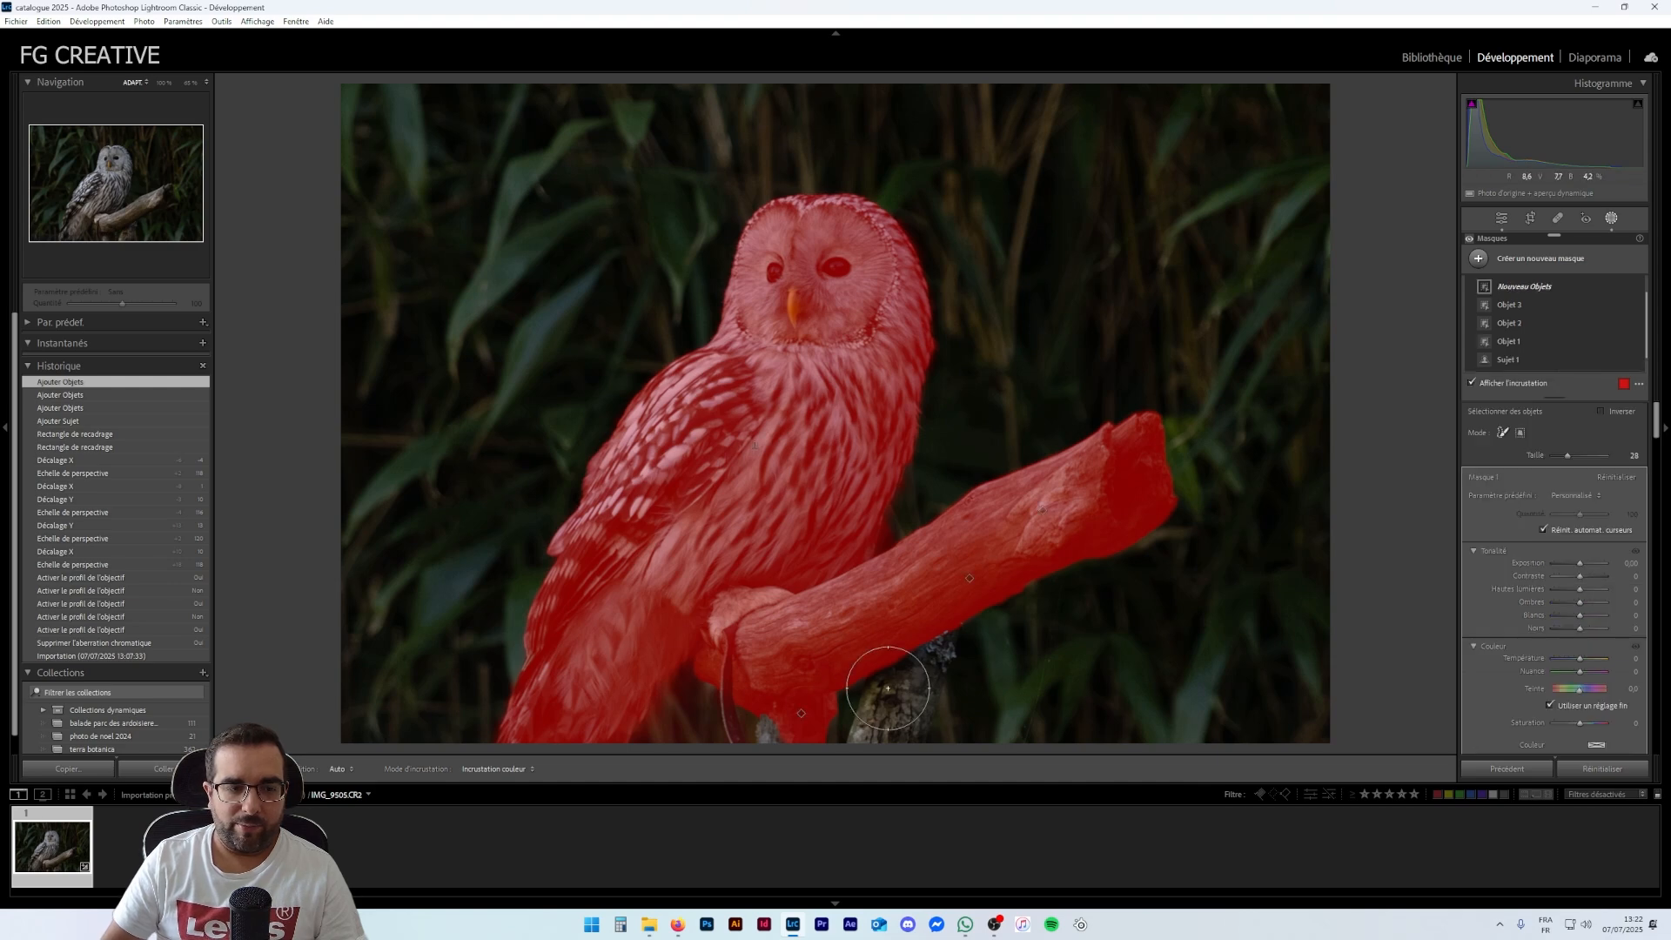
pyautogui.moveTo(888, 726); pyautogui.dragTo(931, 639)
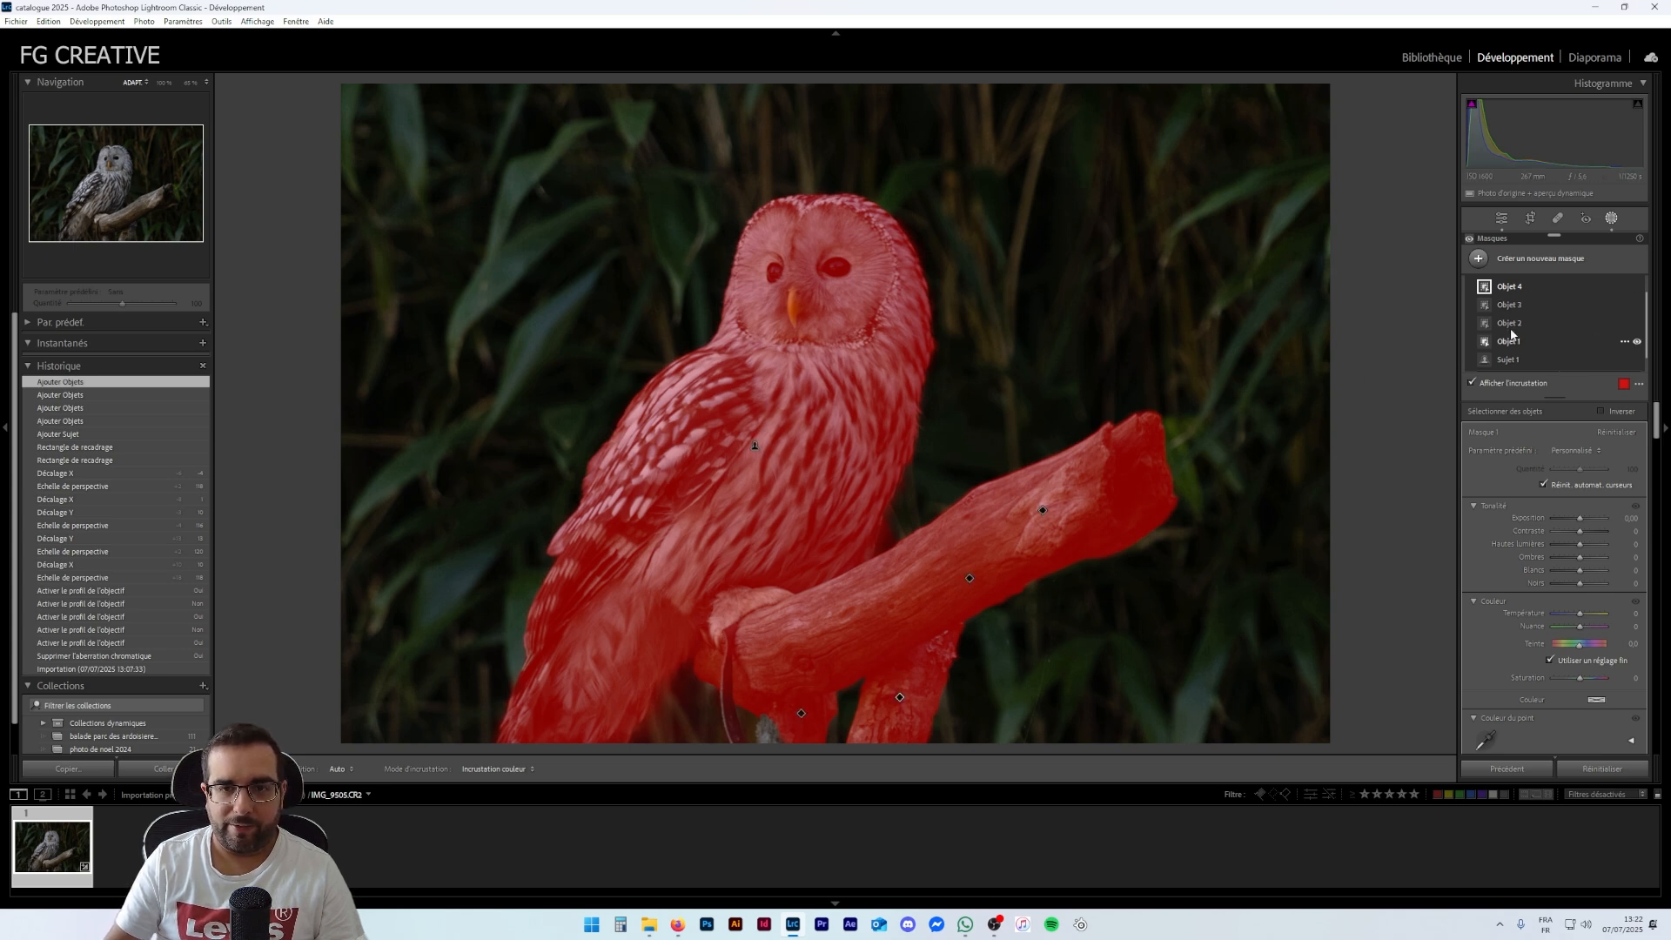
pyautogui.click(1529, 283)
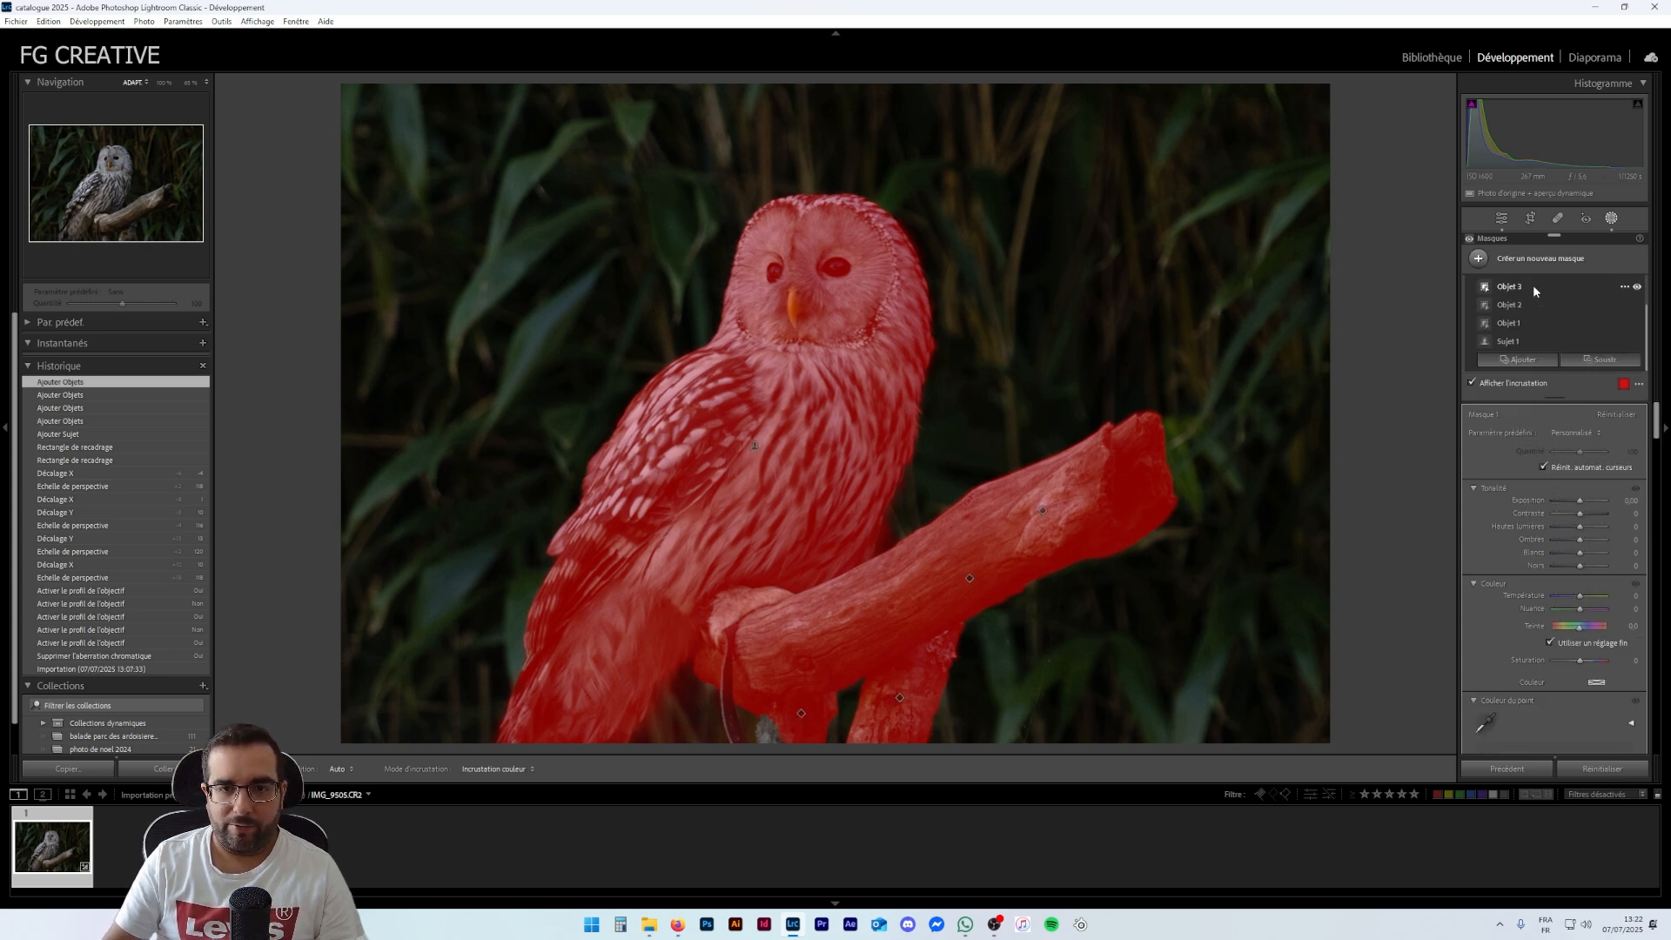
pyautogui.click(1513, 362)
pyautogui.click(1489, 484)
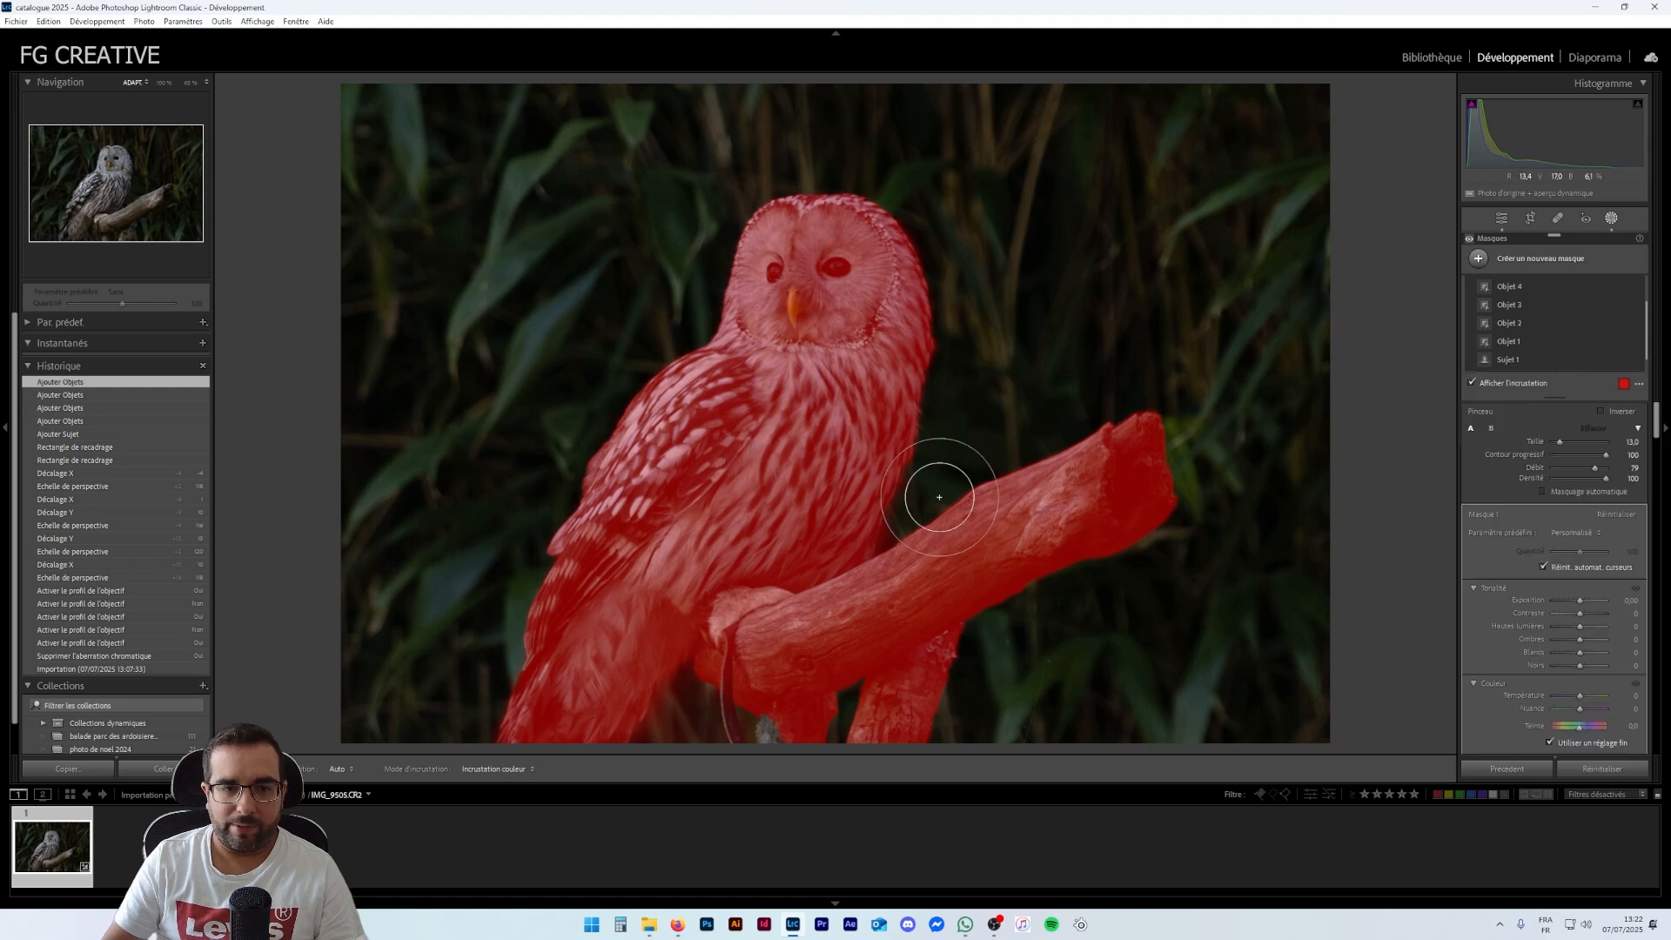
pyautogui.press('h')
pyautogui.scroll(-1, 774, 718)
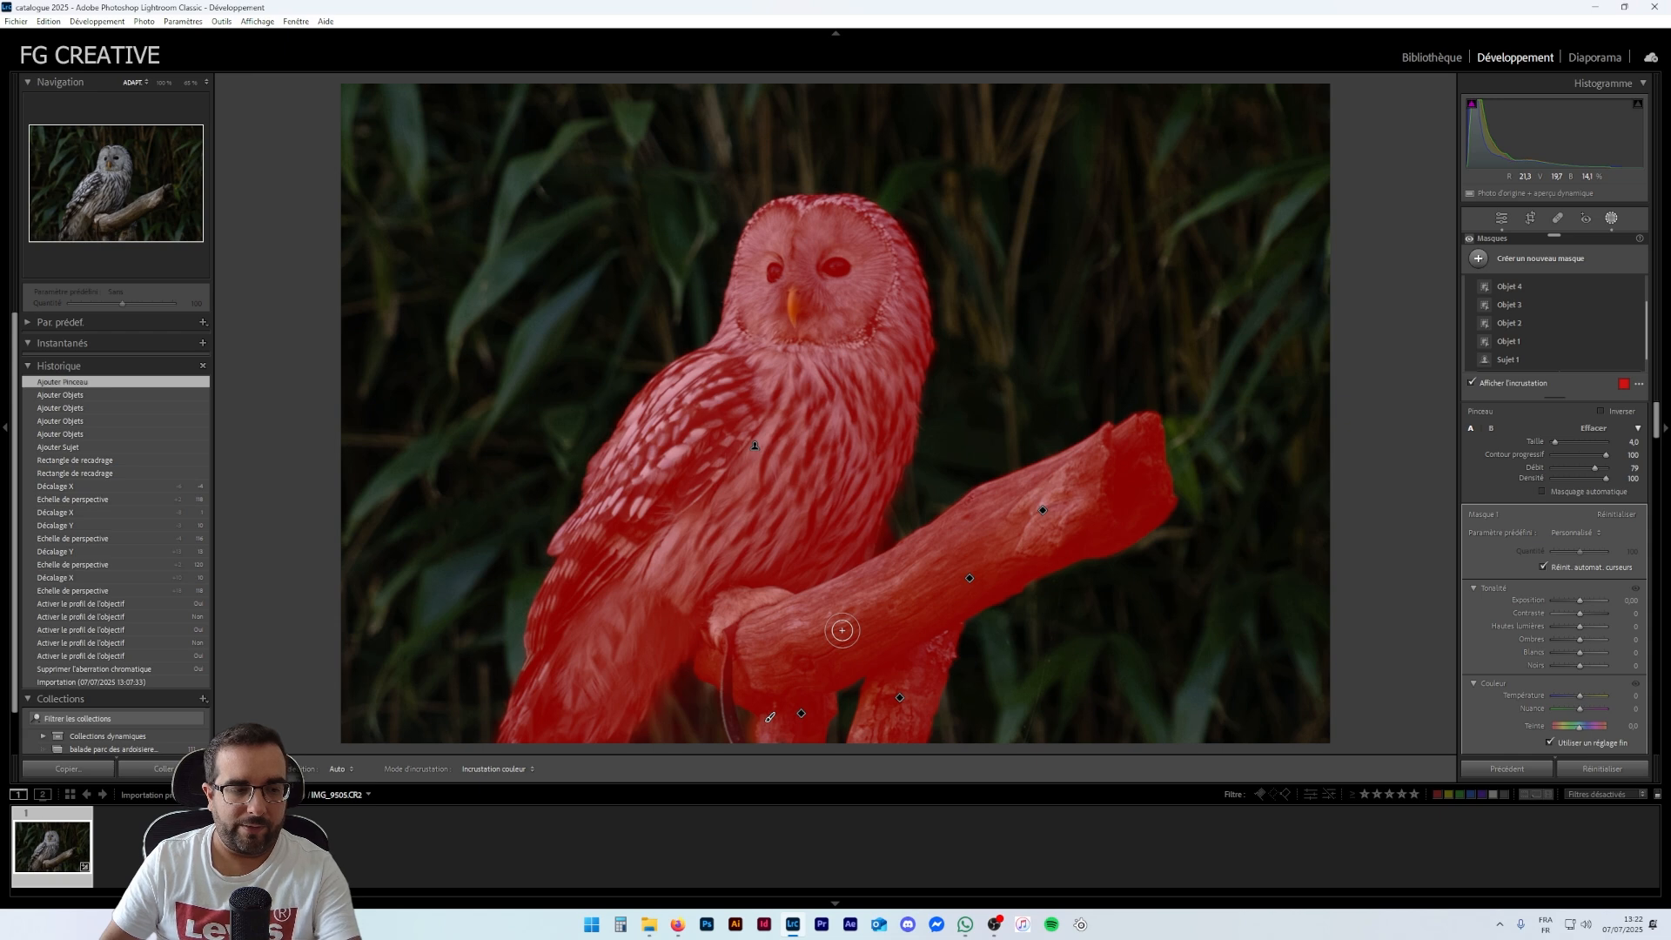
pyautogui.hotkey('ctrl', 'z')
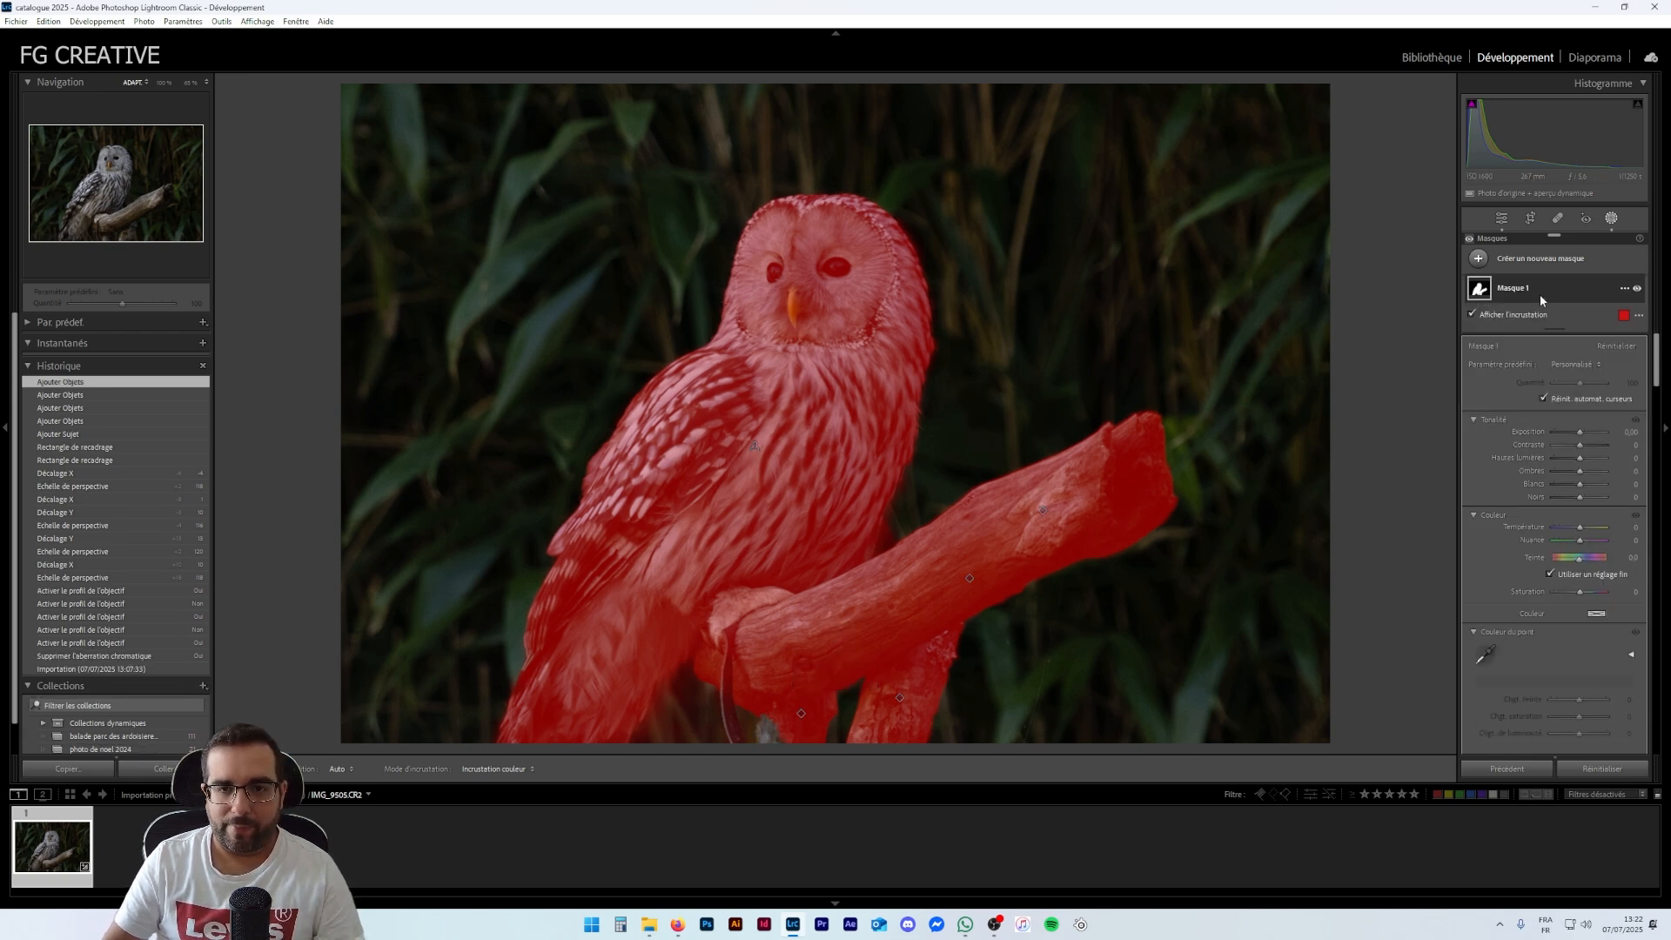
# Add a Brush component with a feather of 20 to the owl mask and paint the uncovered strap and gap beneath the branch
pyautogui.click(1539, 295)
pyautogui.click(1525, 357)
pyautogui.click(1477, 492)
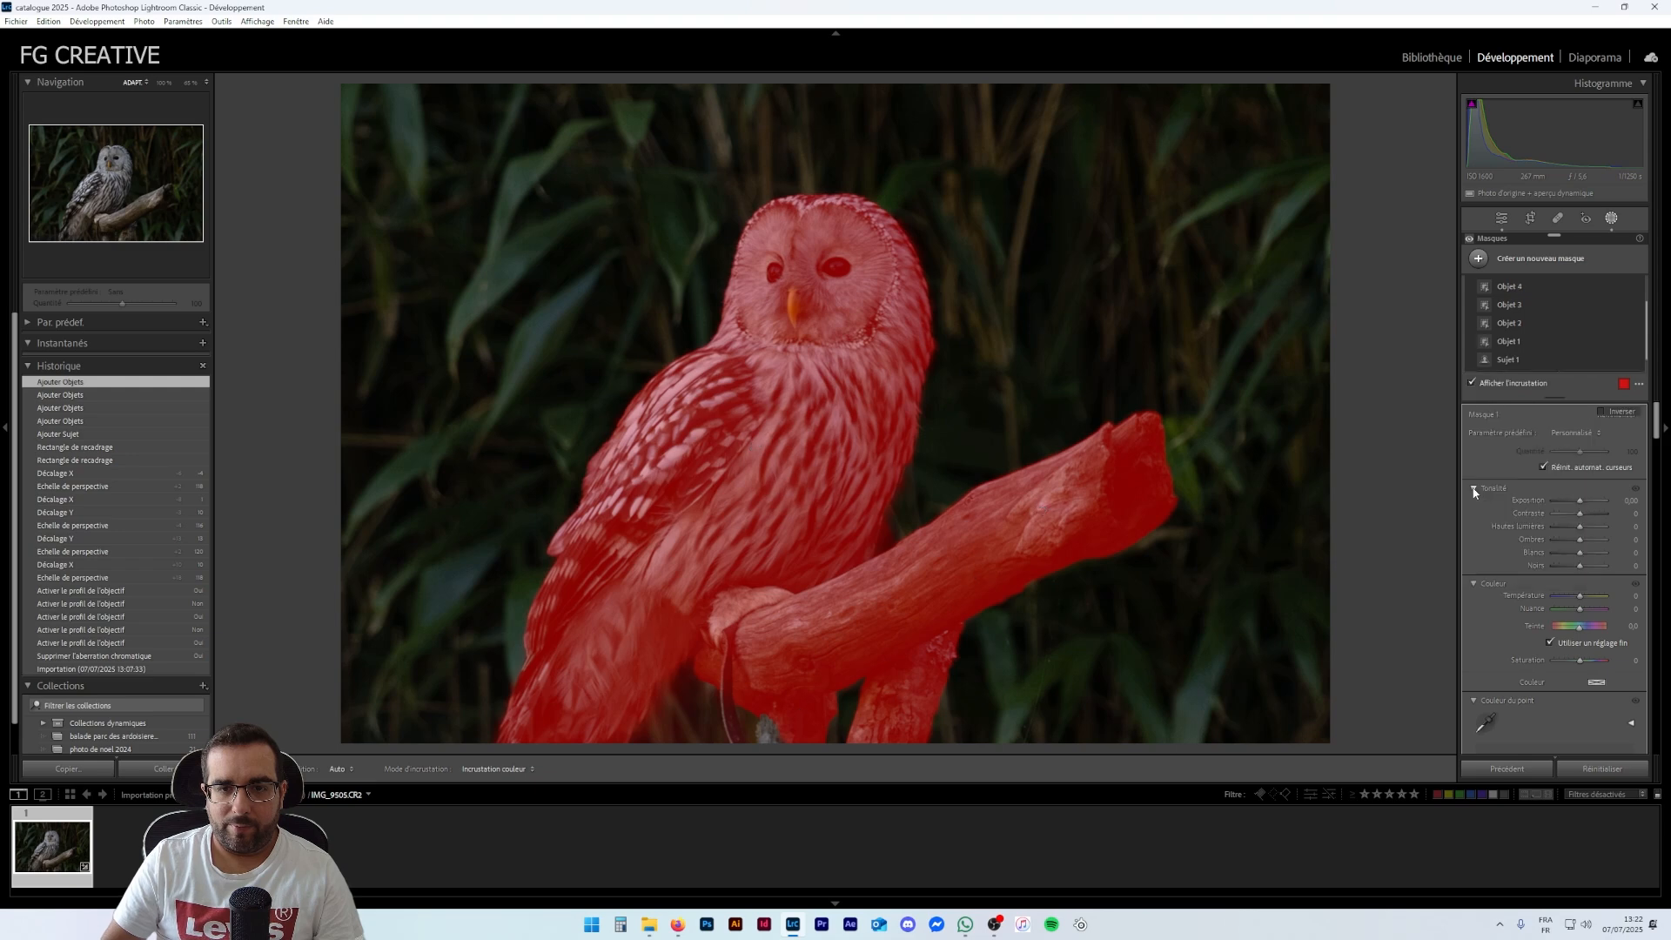
pyautogui.moveTo(1600, 455); pyautogui.dragTo(1564, 456)
pyautogui.press('h')
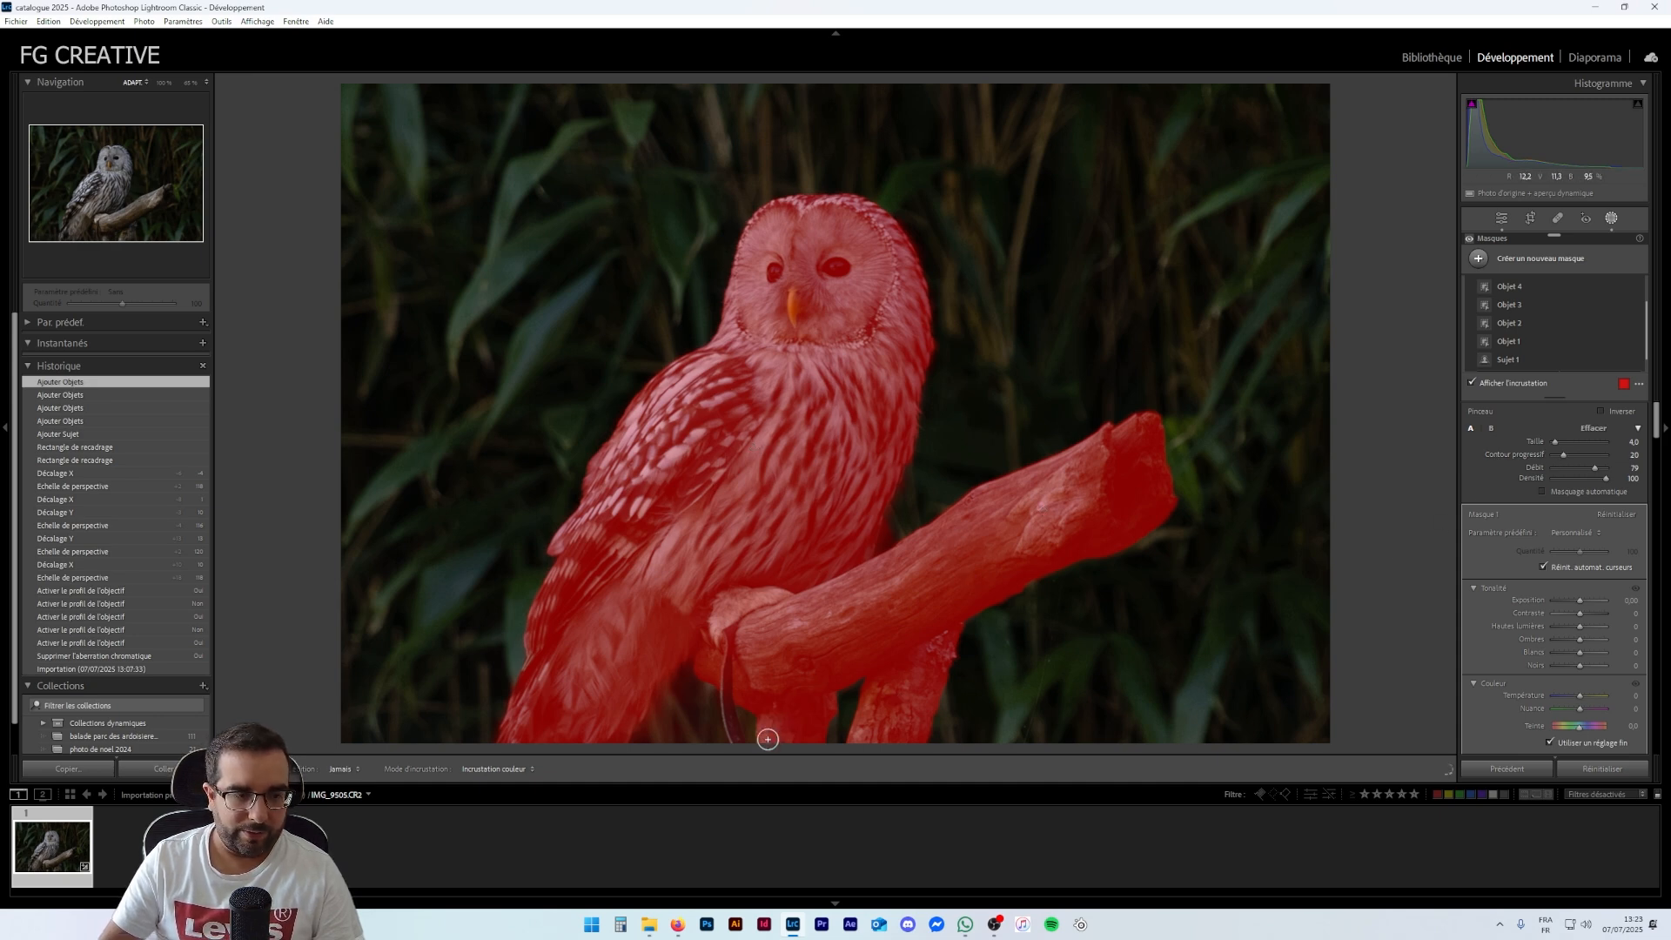
pyautogui.moveTo(826, 737)
pyautogui.mouseDown()
pyautogui.moveTo(809, 687)
pyautogui.moveTo(721, 679)
pyautogui.moveTo(722, 646)
pyautogui.moveTo(731, 698)
pyautogui.mouseUp()
pyautogui.press('h')
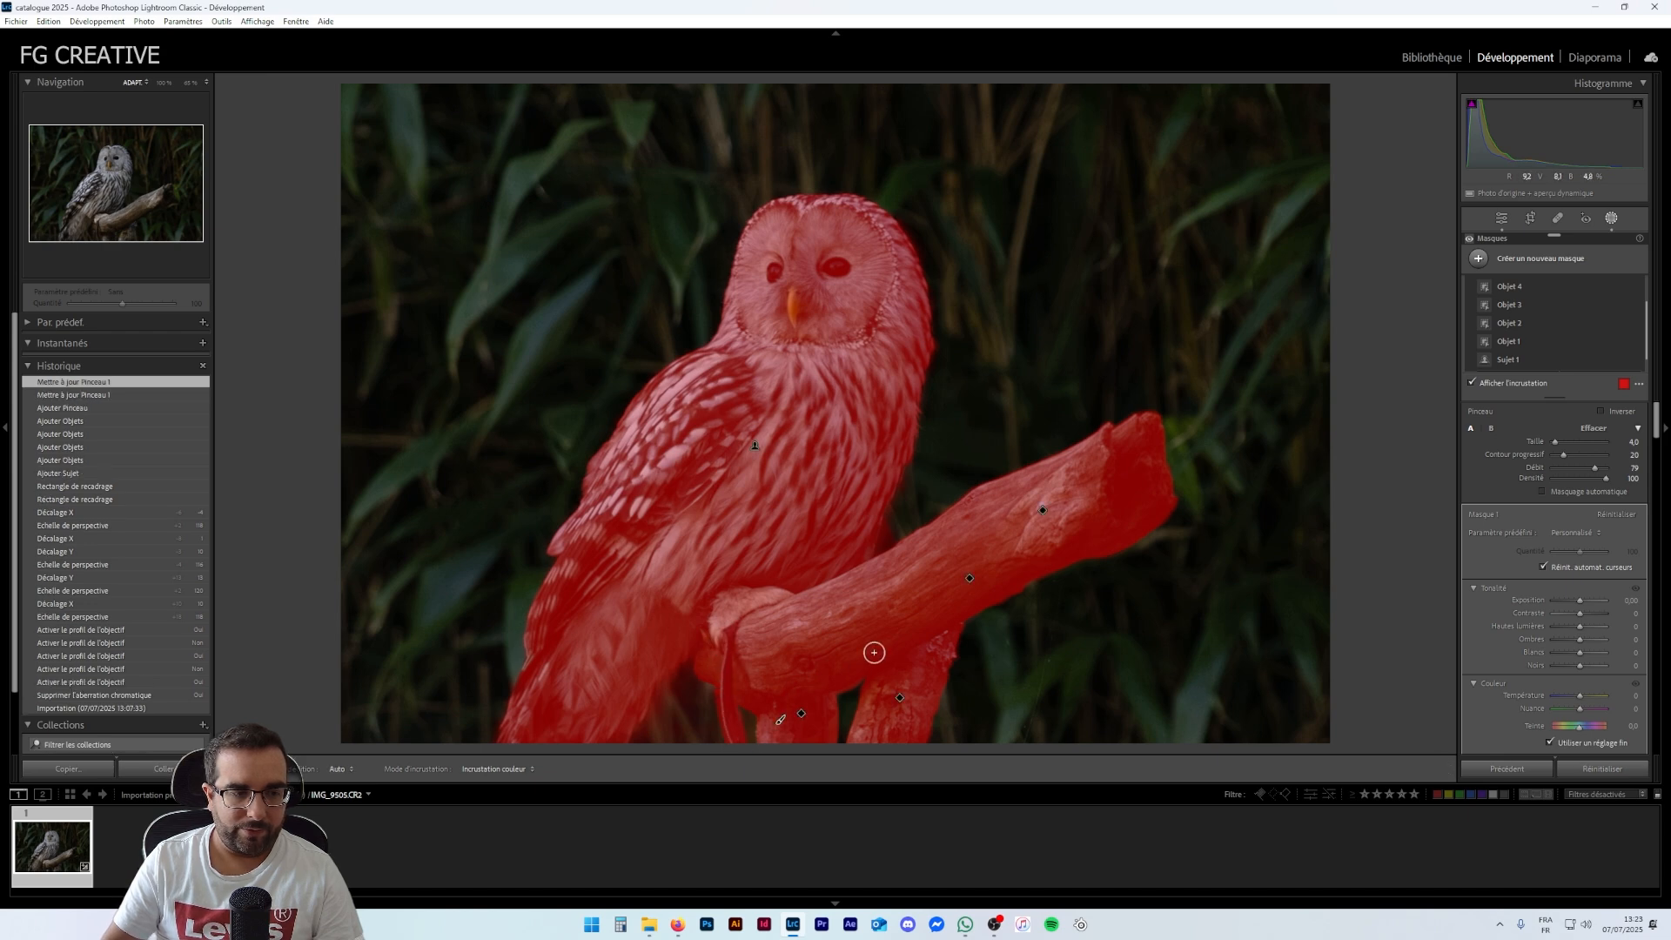
# Paint over the weakly covered broken end of the branch with the same mask brush
pyautogui.press('h')
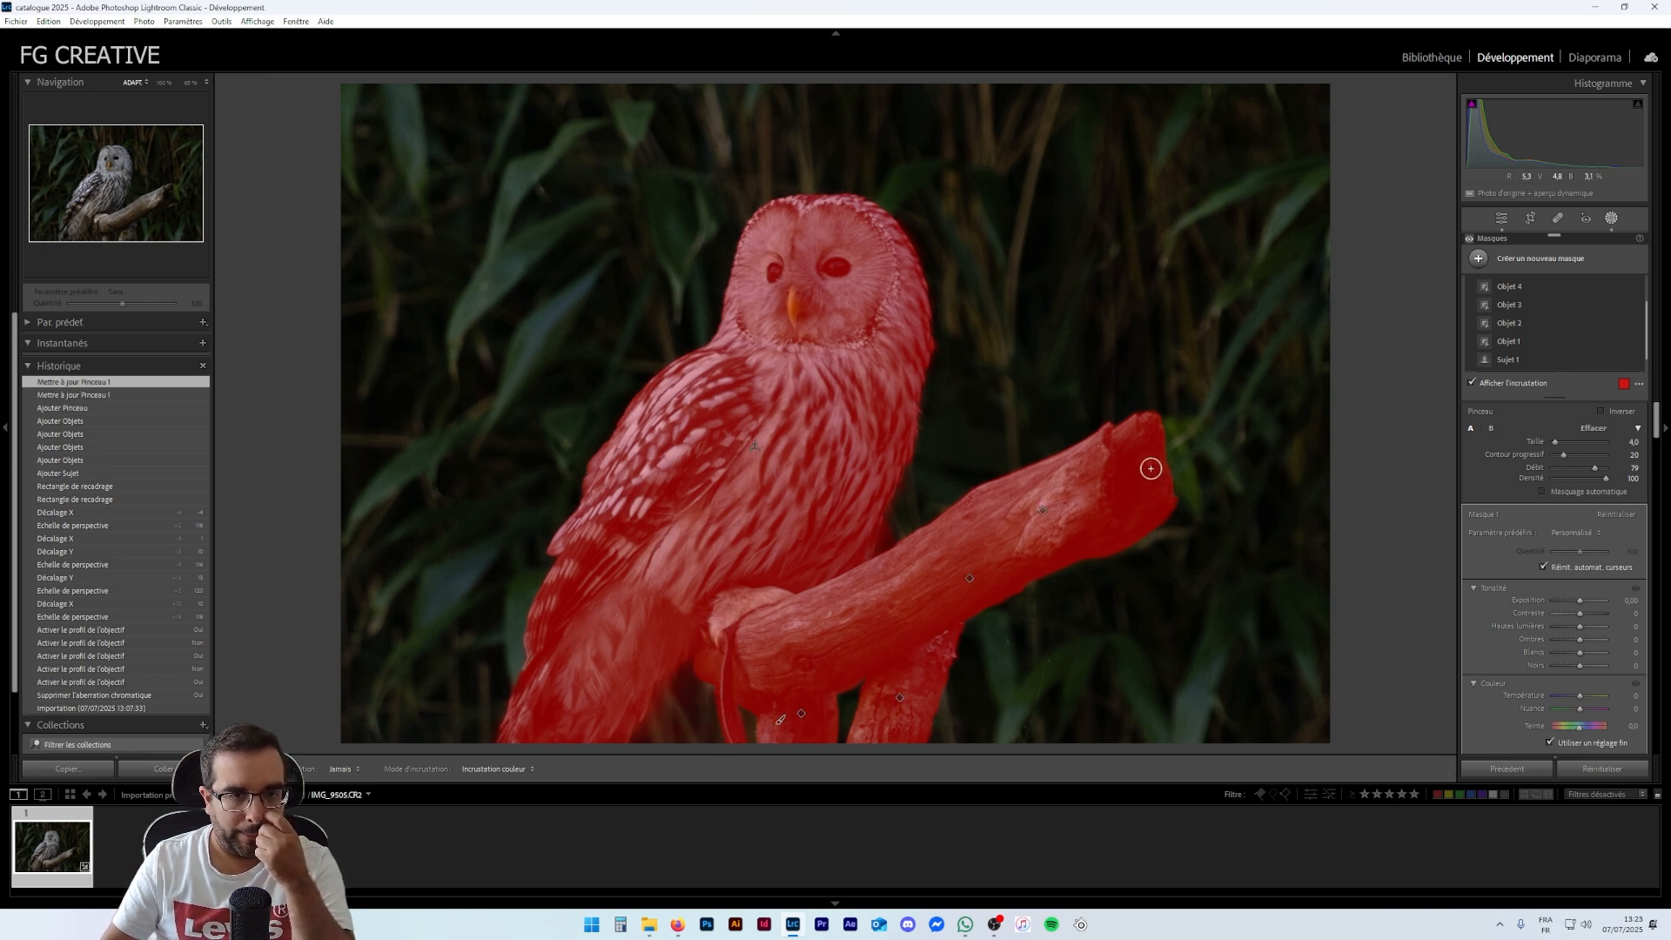
pyautogui.moveTo(1152, 472); pyautogui.dragTo(1108, 478)
pyautogui.press('h')
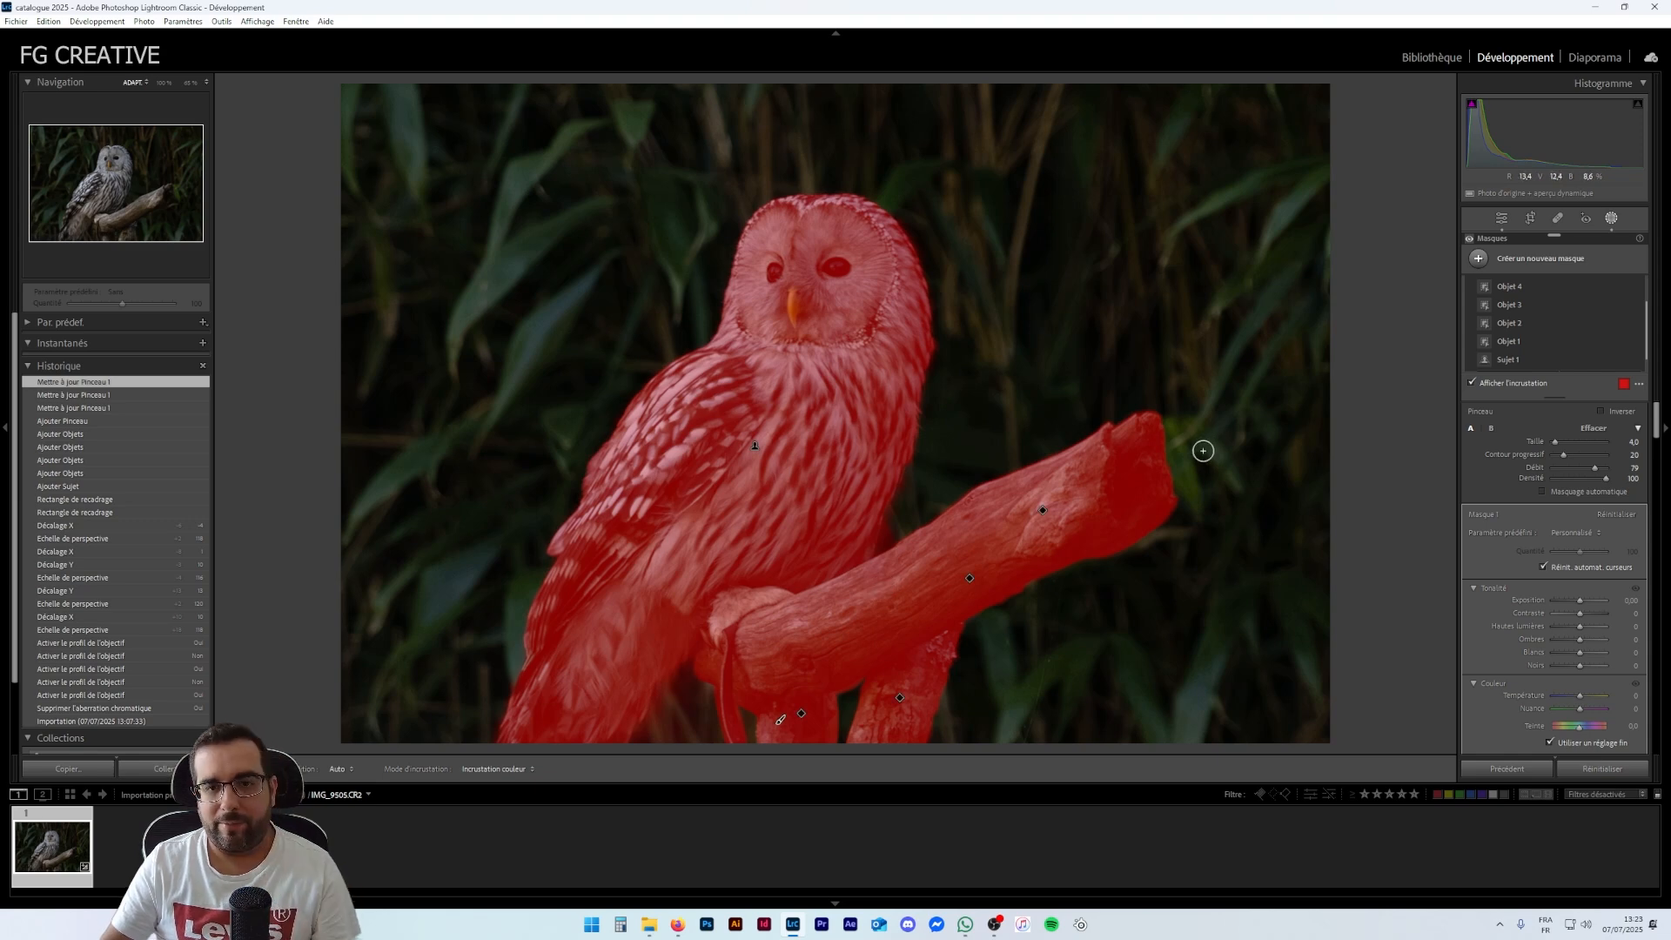
# Collapse the components of Masque 1, then duplicate and invert the mask to cover the background
pyautogui.click(1531, 312)
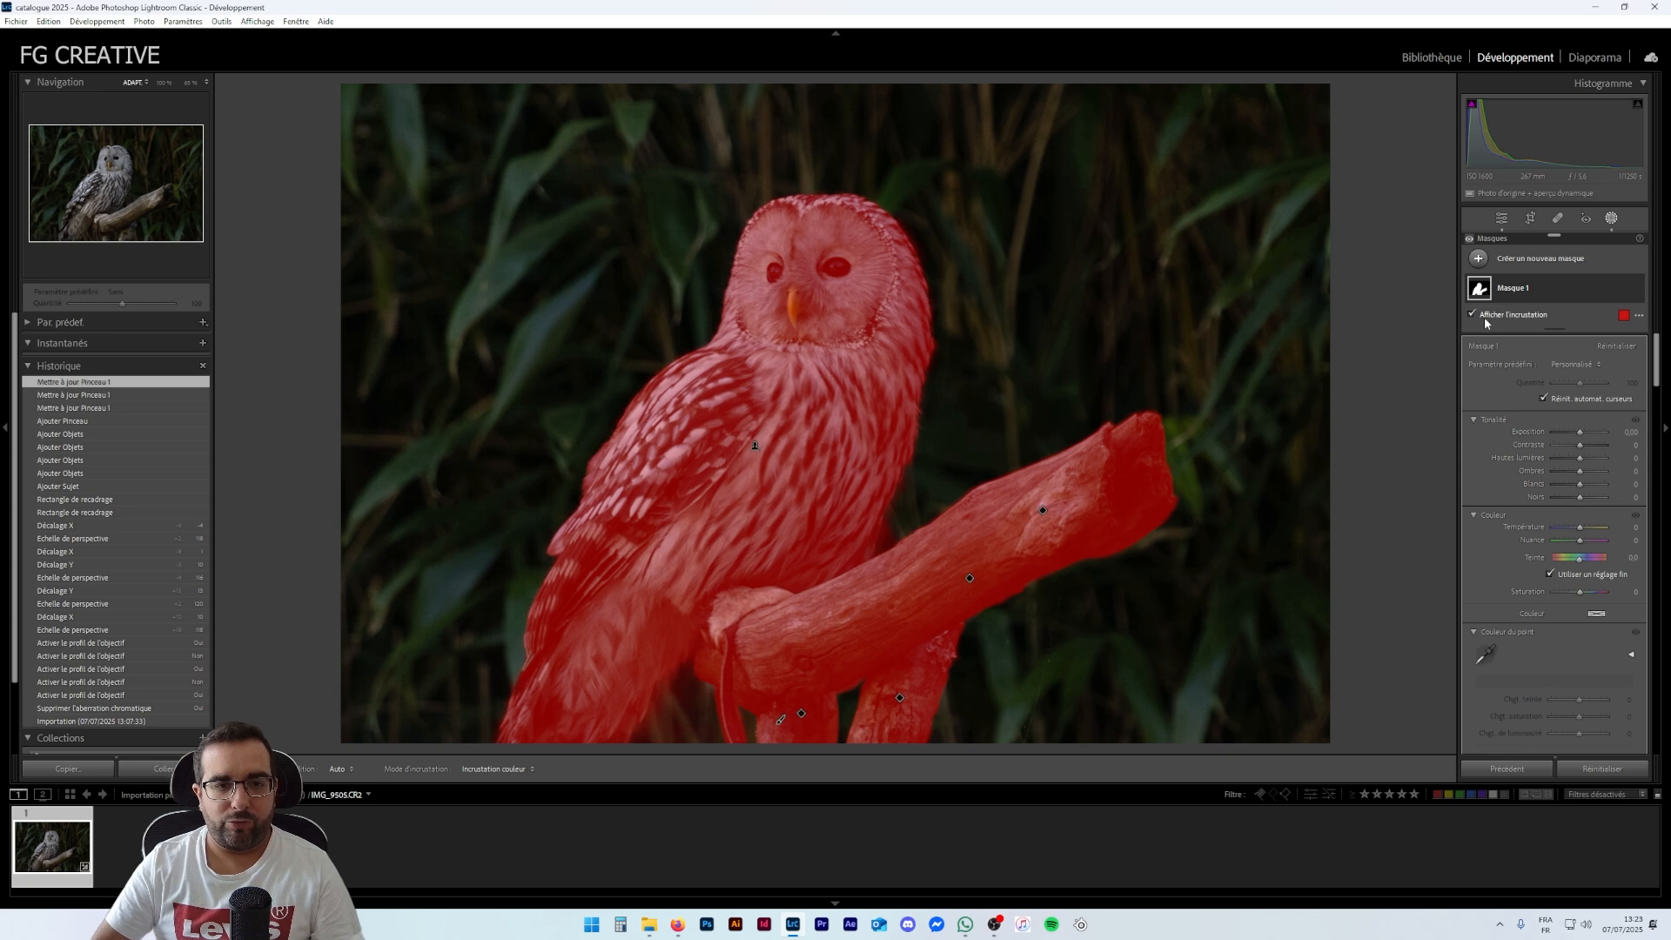
pyautogui.click(1482, 294)
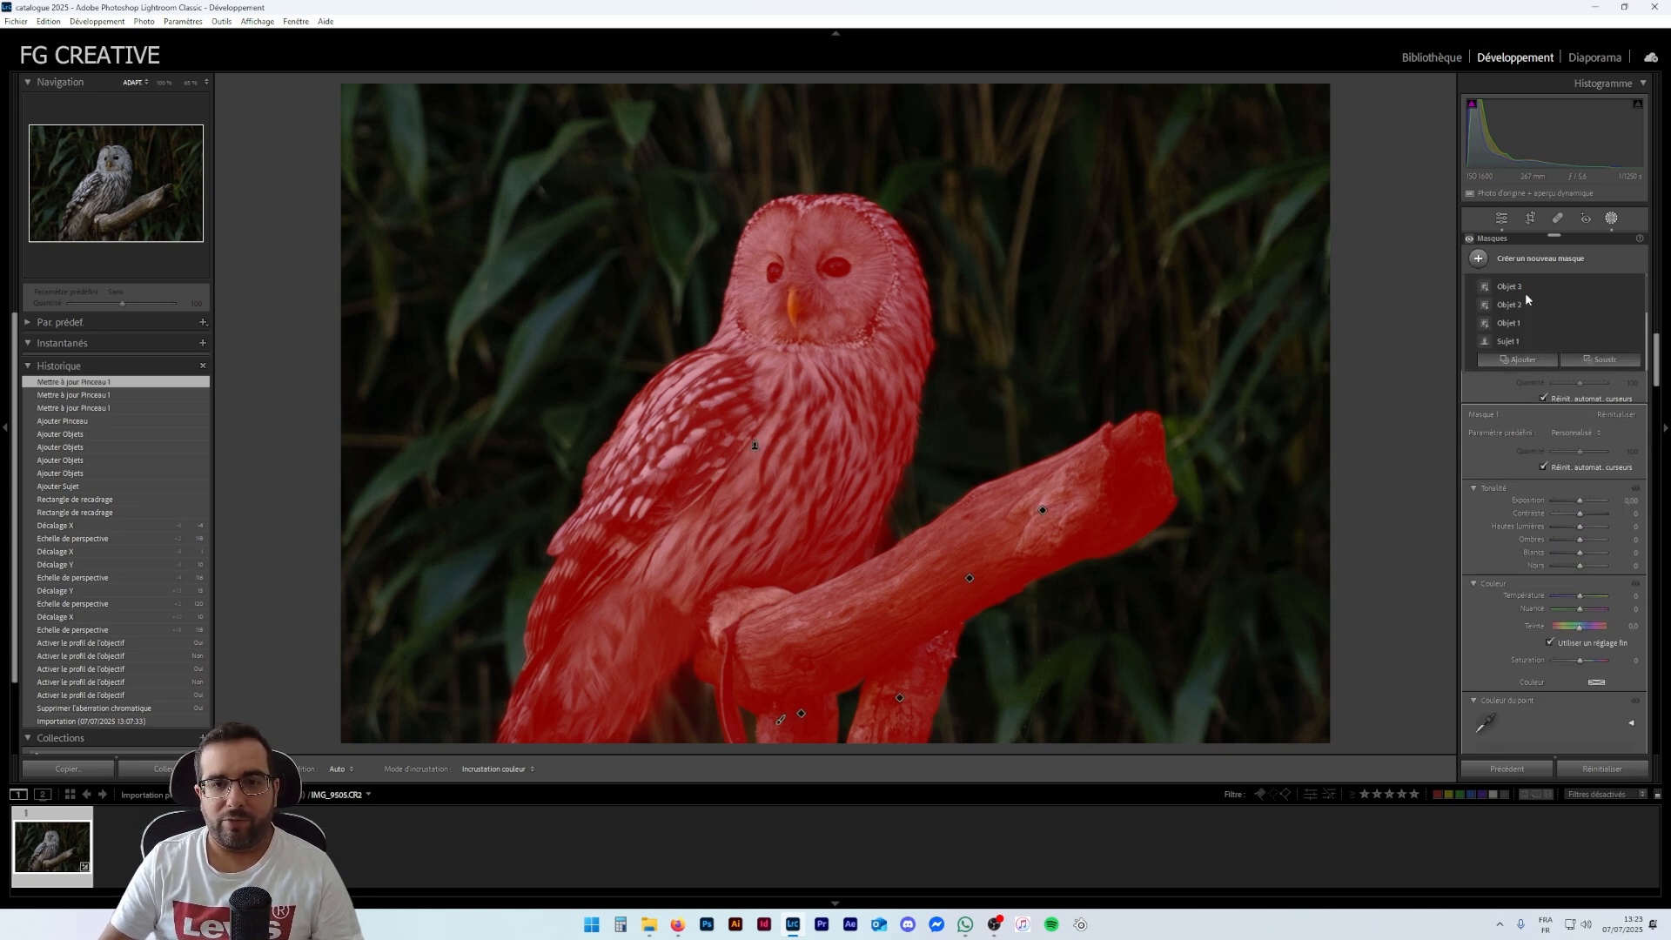
pyautogui.click(1482, 286)
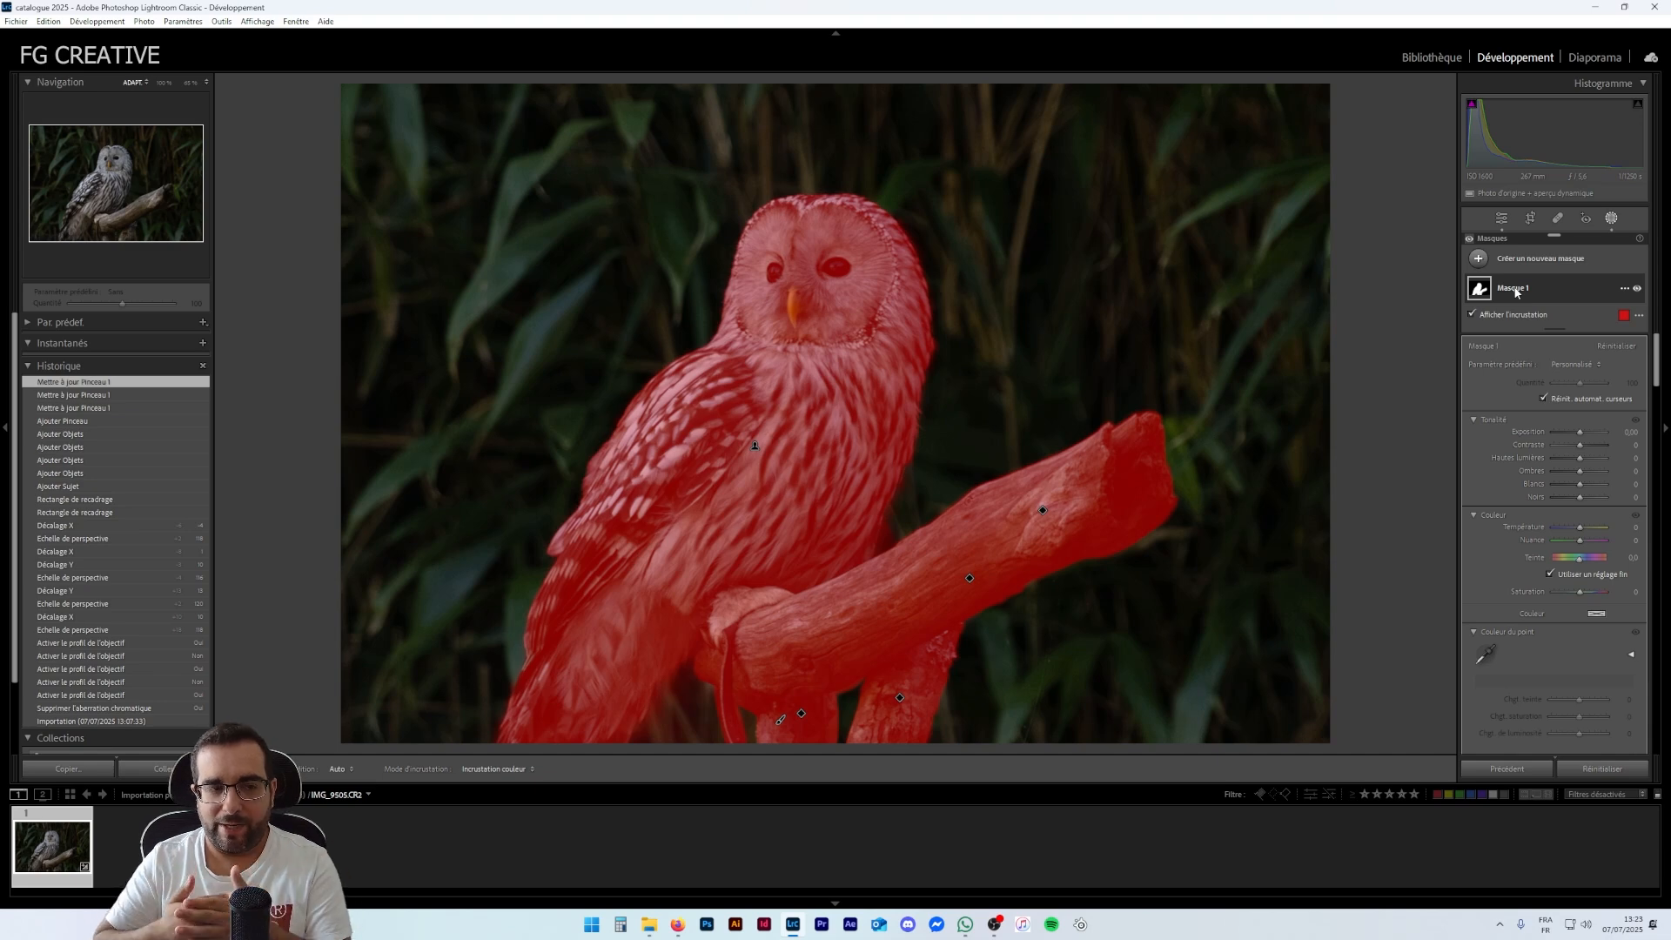
pyautogui.rightClick(1494, 291)
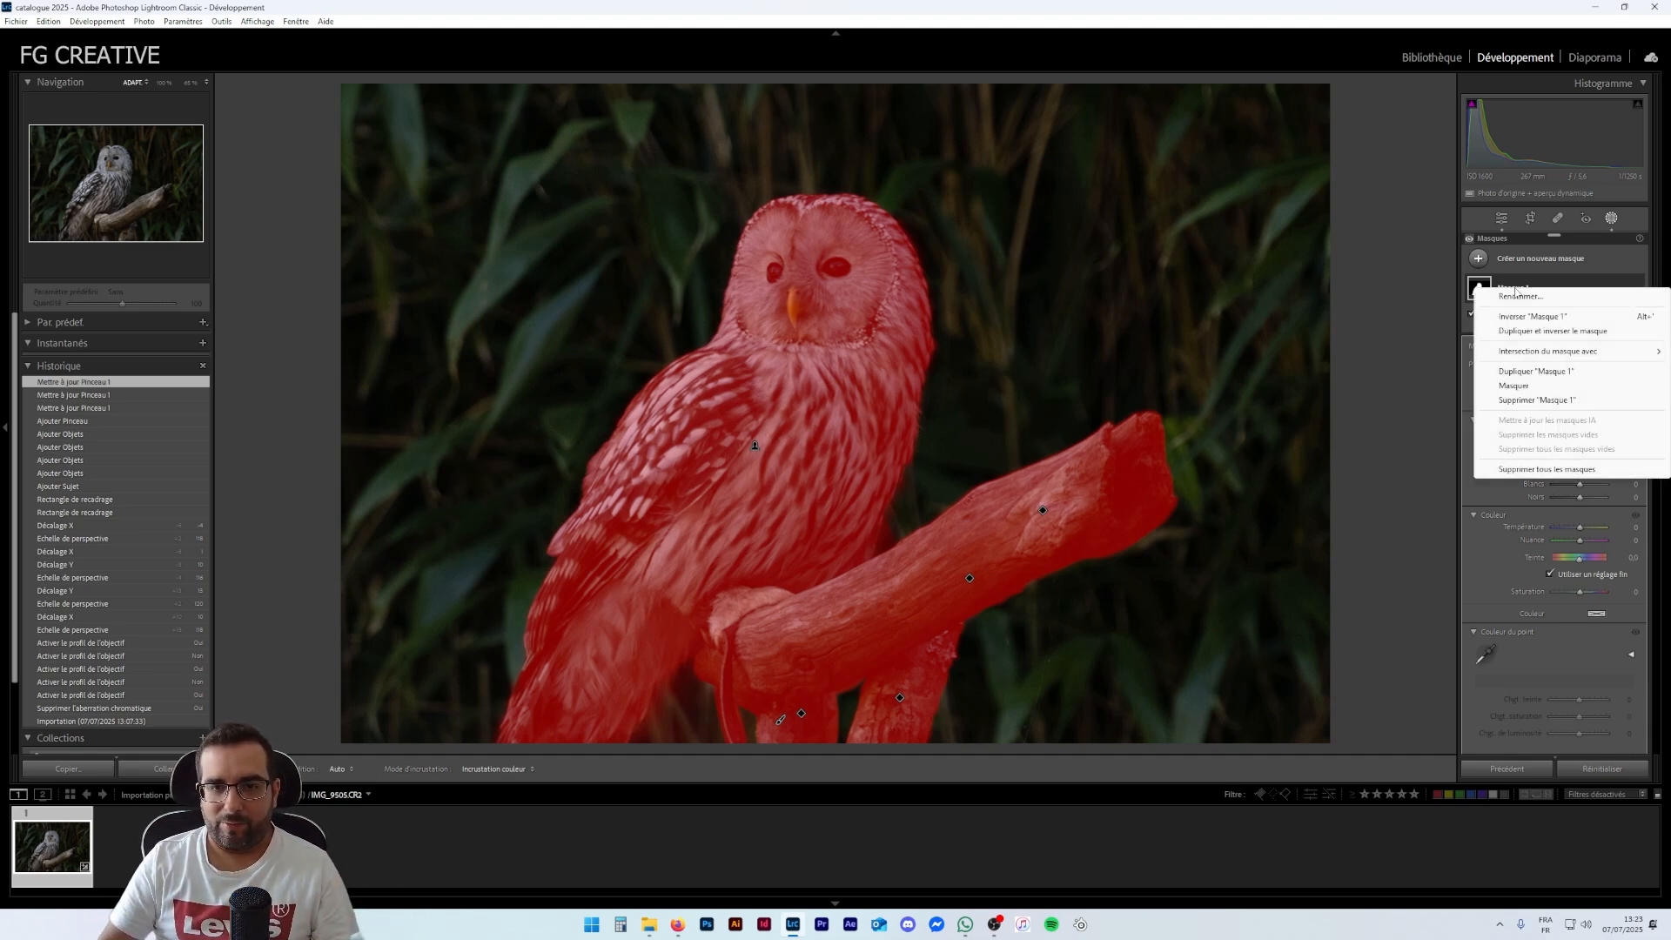
pyautogui.click(1525, 338)
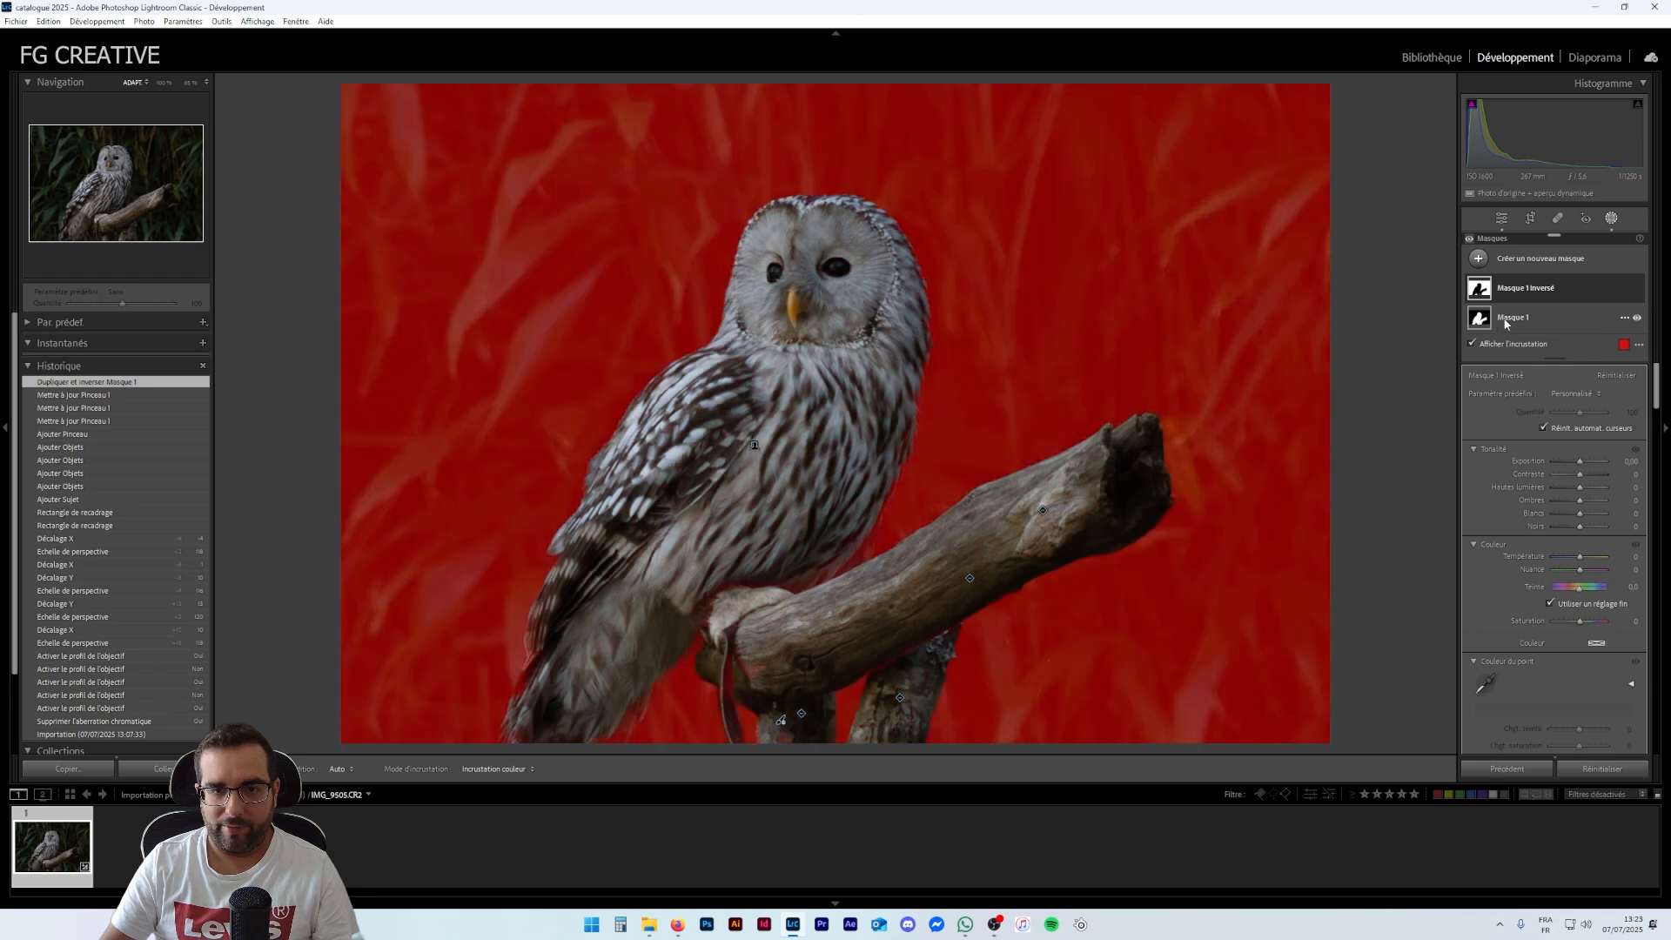
# Compare the overlays of Masque 1 and its inverted copy, ending with Masque 1 selected and its components collapsed
pyautogui.click(1506, 320)
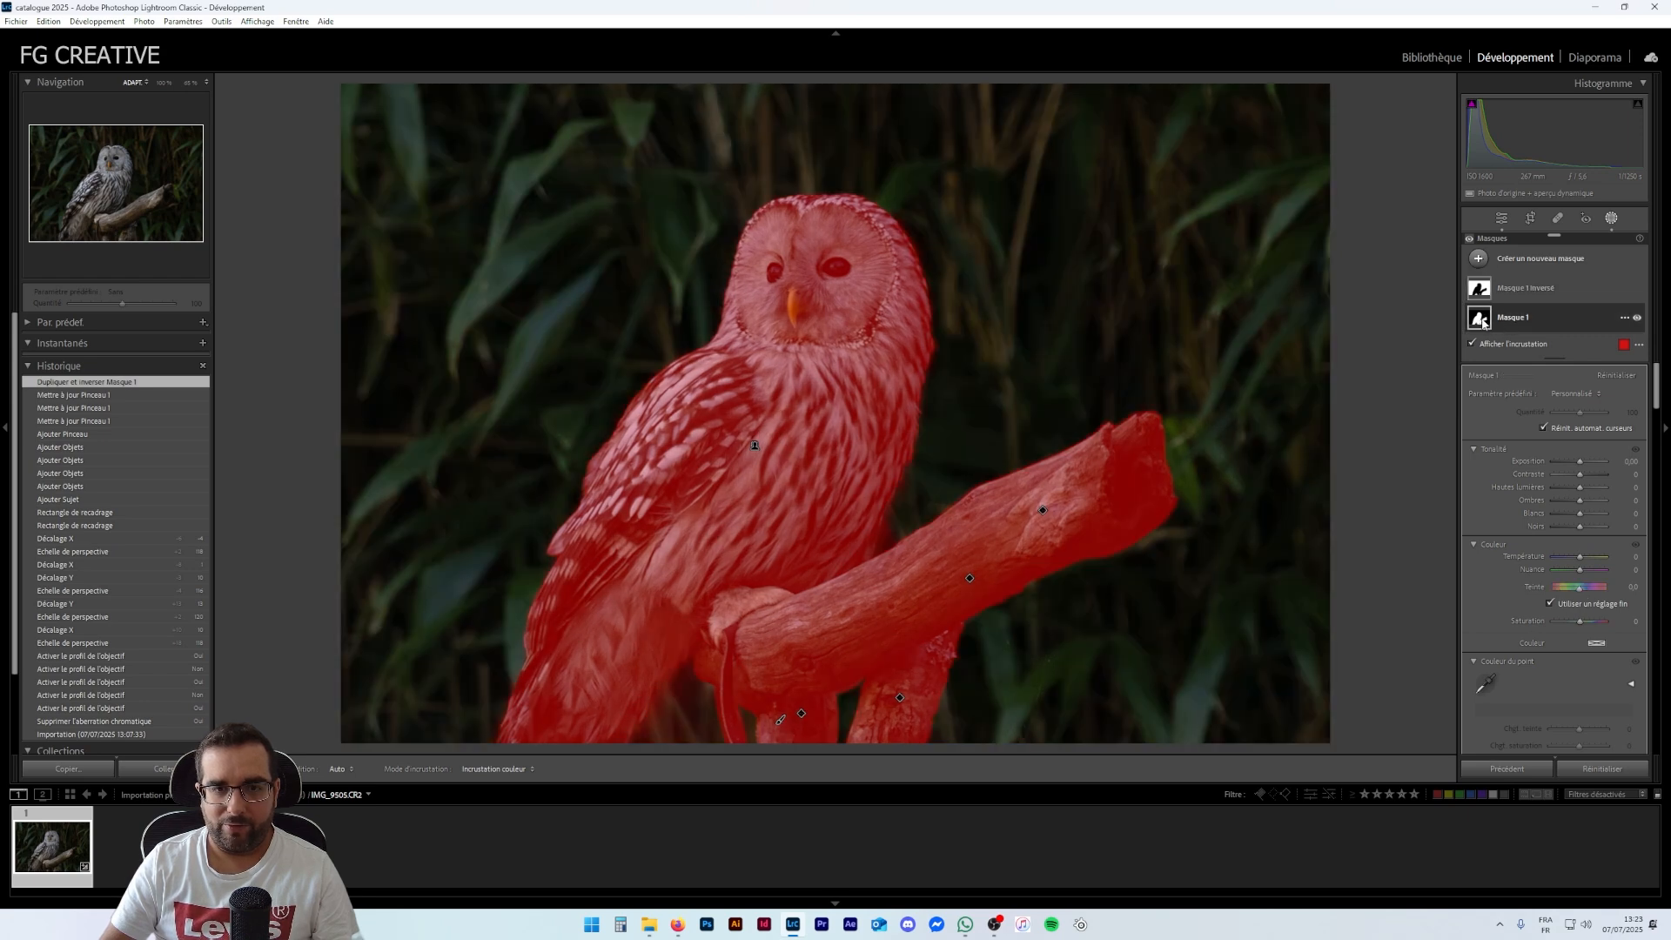
pyautogui.click(1510, 291)
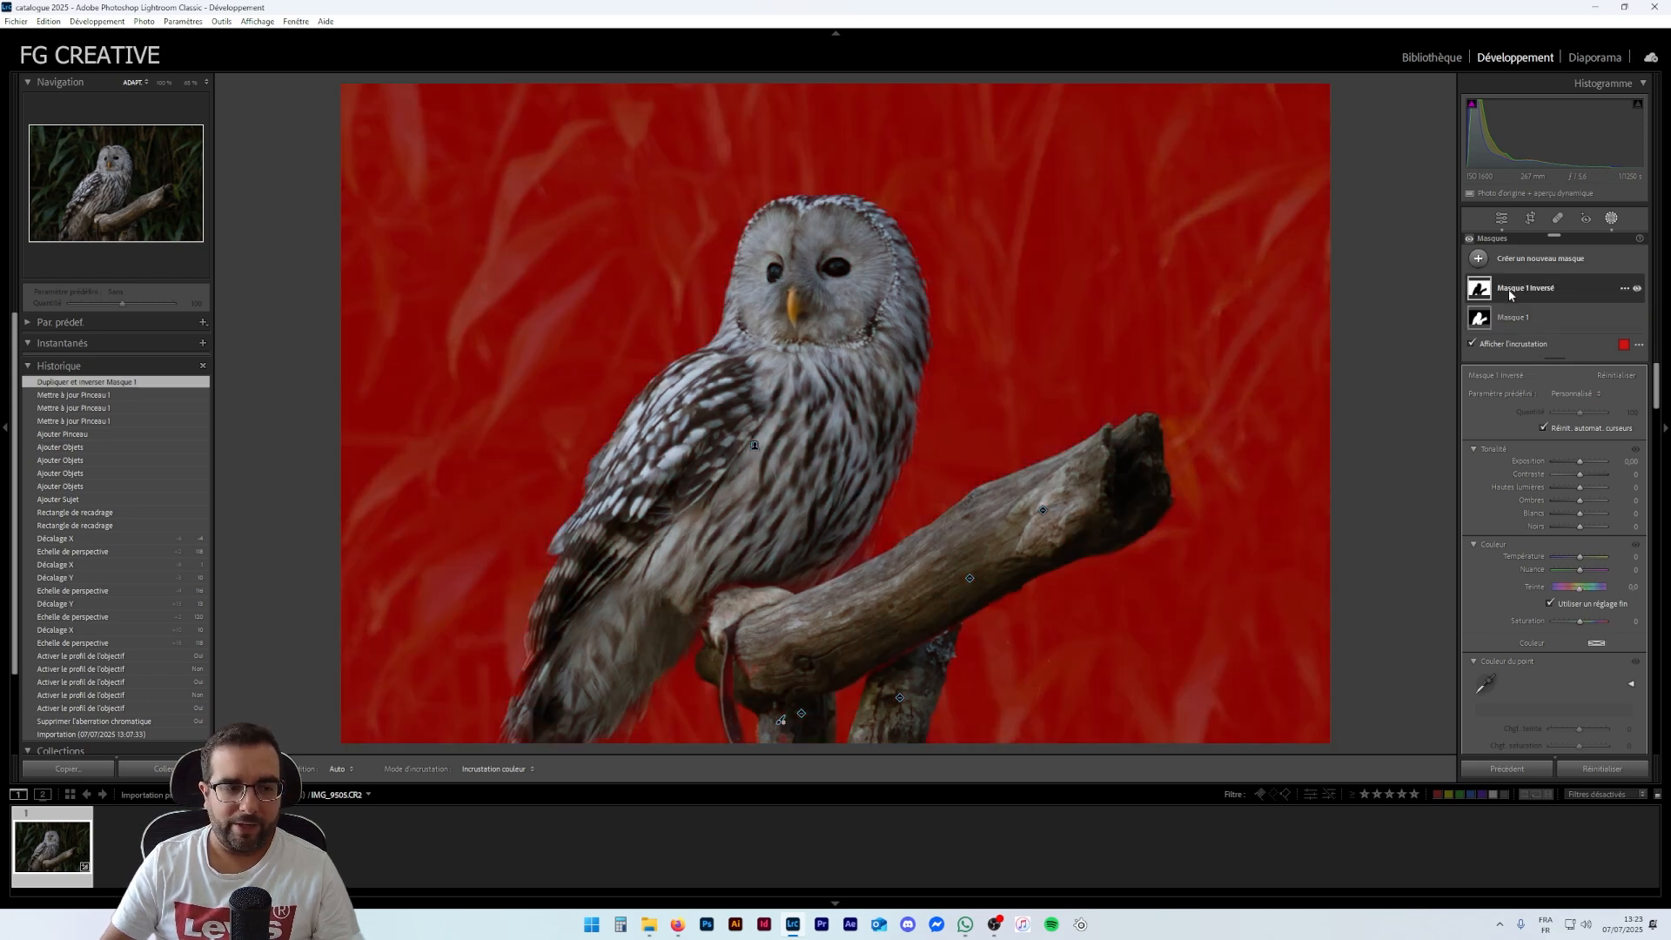
pyautogui.click(1511, 319)
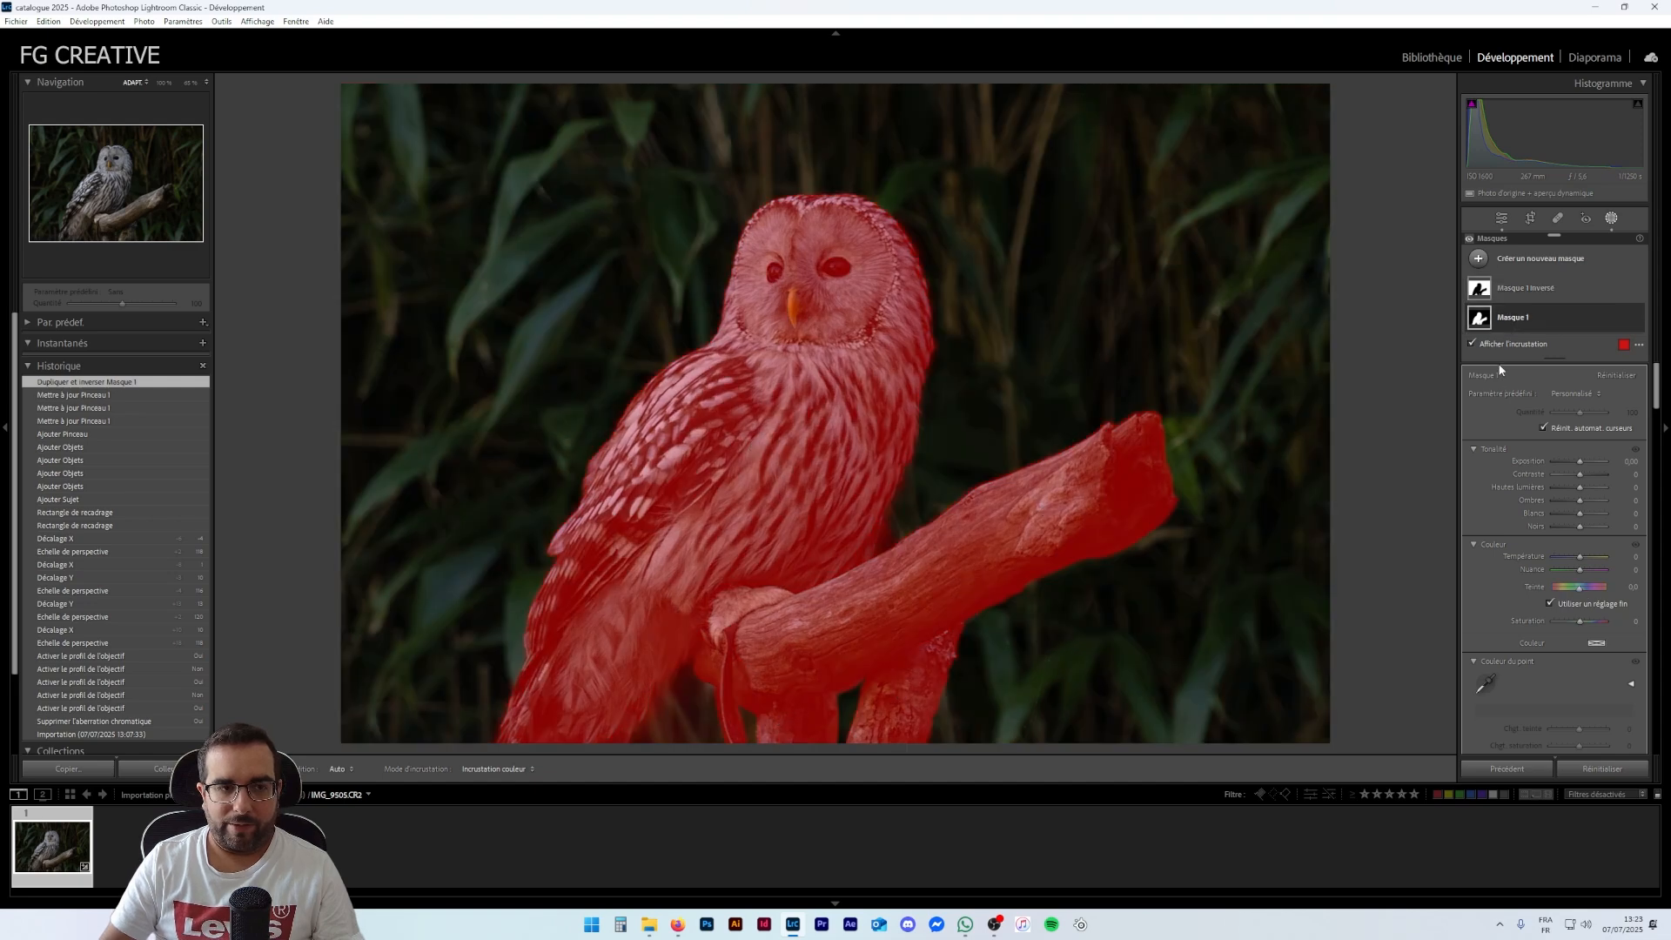
pyautogui.click(1547, 304)
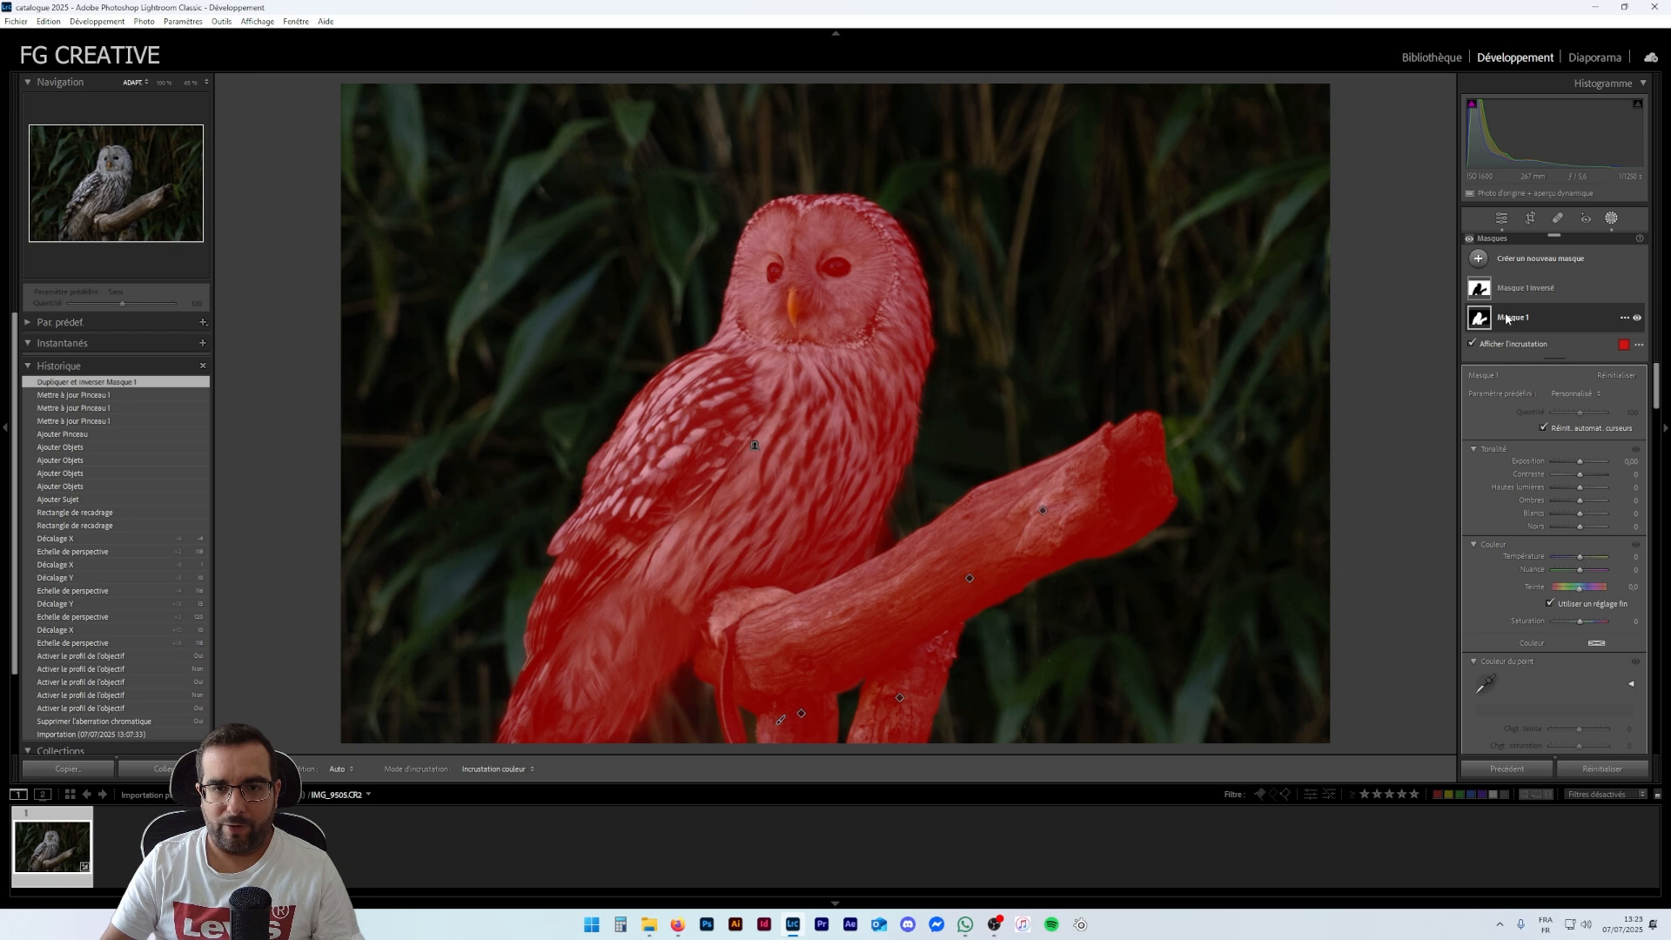
pyautogui.click(1519, 321)
pyautogui.scroll(1, 1523, 322)
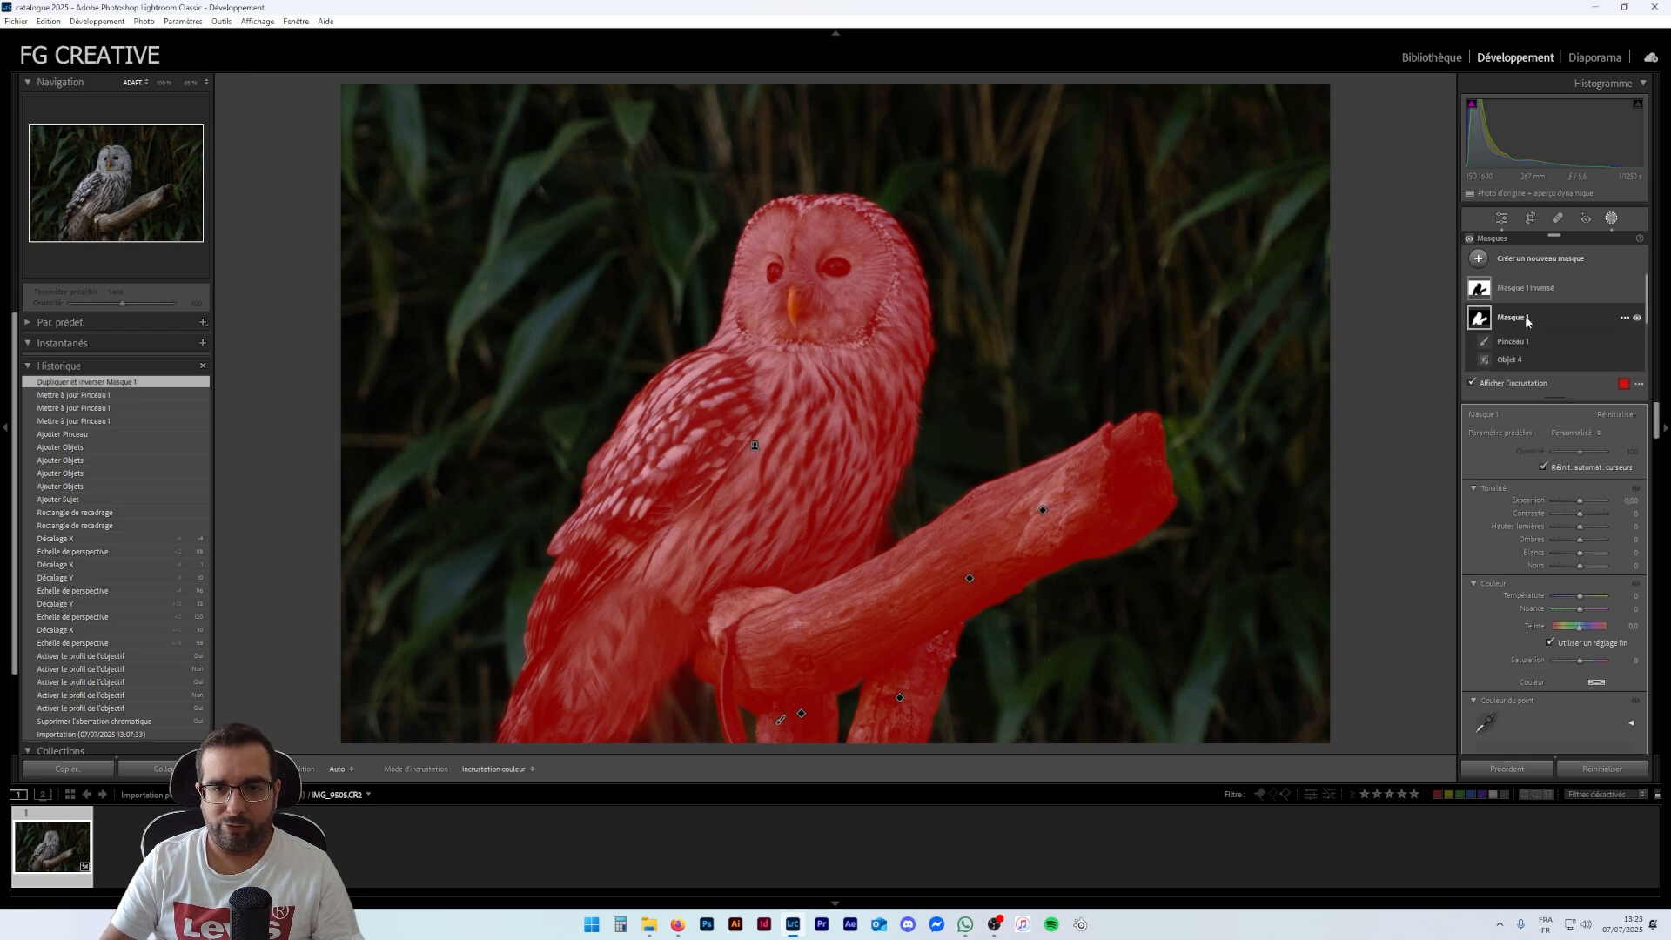
pyautogui.click(1482, 324)
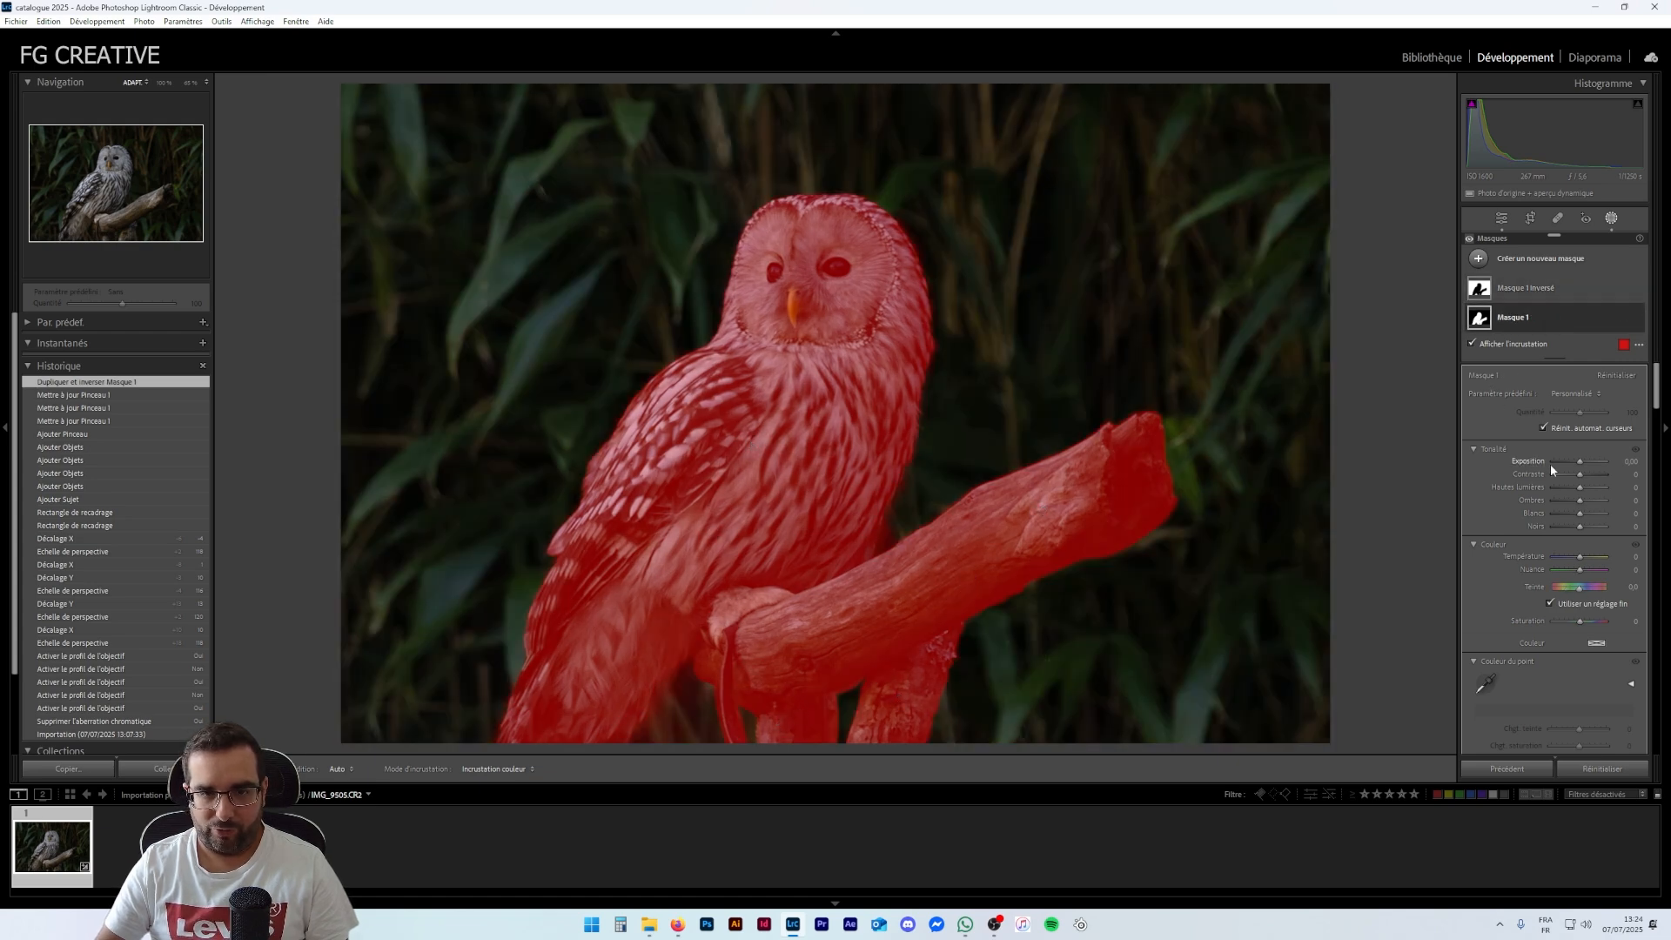
# Brighten the owl and branch by setting the Exposure of Masque 1 to 1.16
pyautogui.moveTo(1580, 463); pyautogui.dragTo(1582, 466)
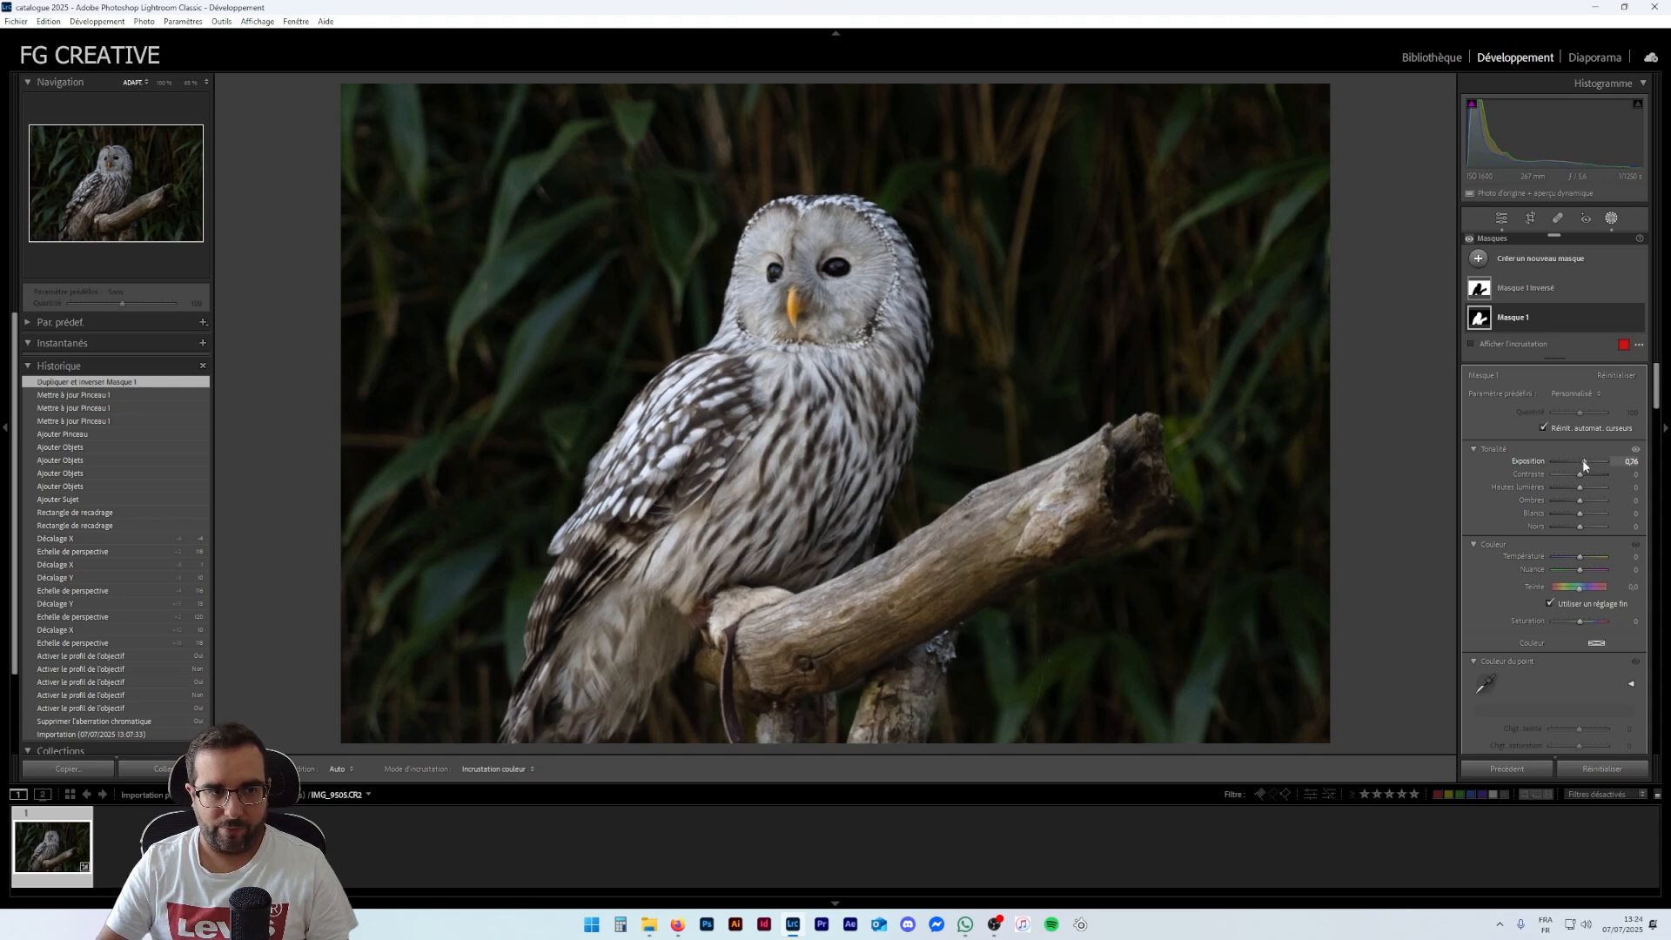
pyautogui.moveTo(1585, 461); pyautogui.dragTo(1588, 464)
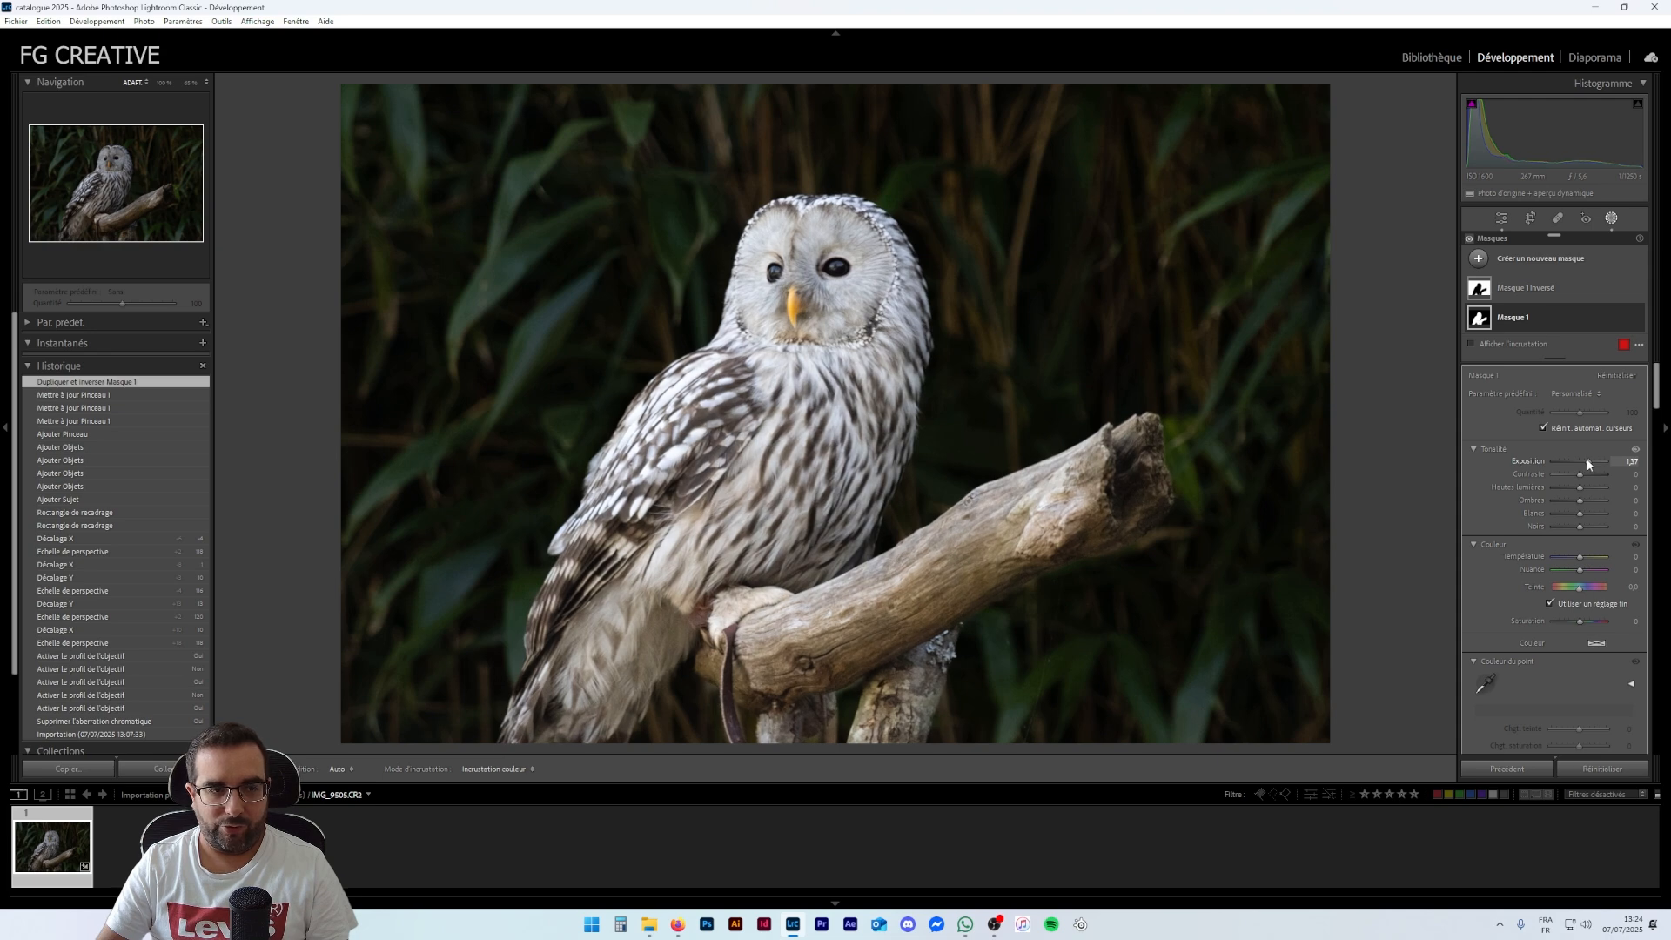
pyautogui.moveTo(1586, 464); pyautogui.dragTo(1586, 464)
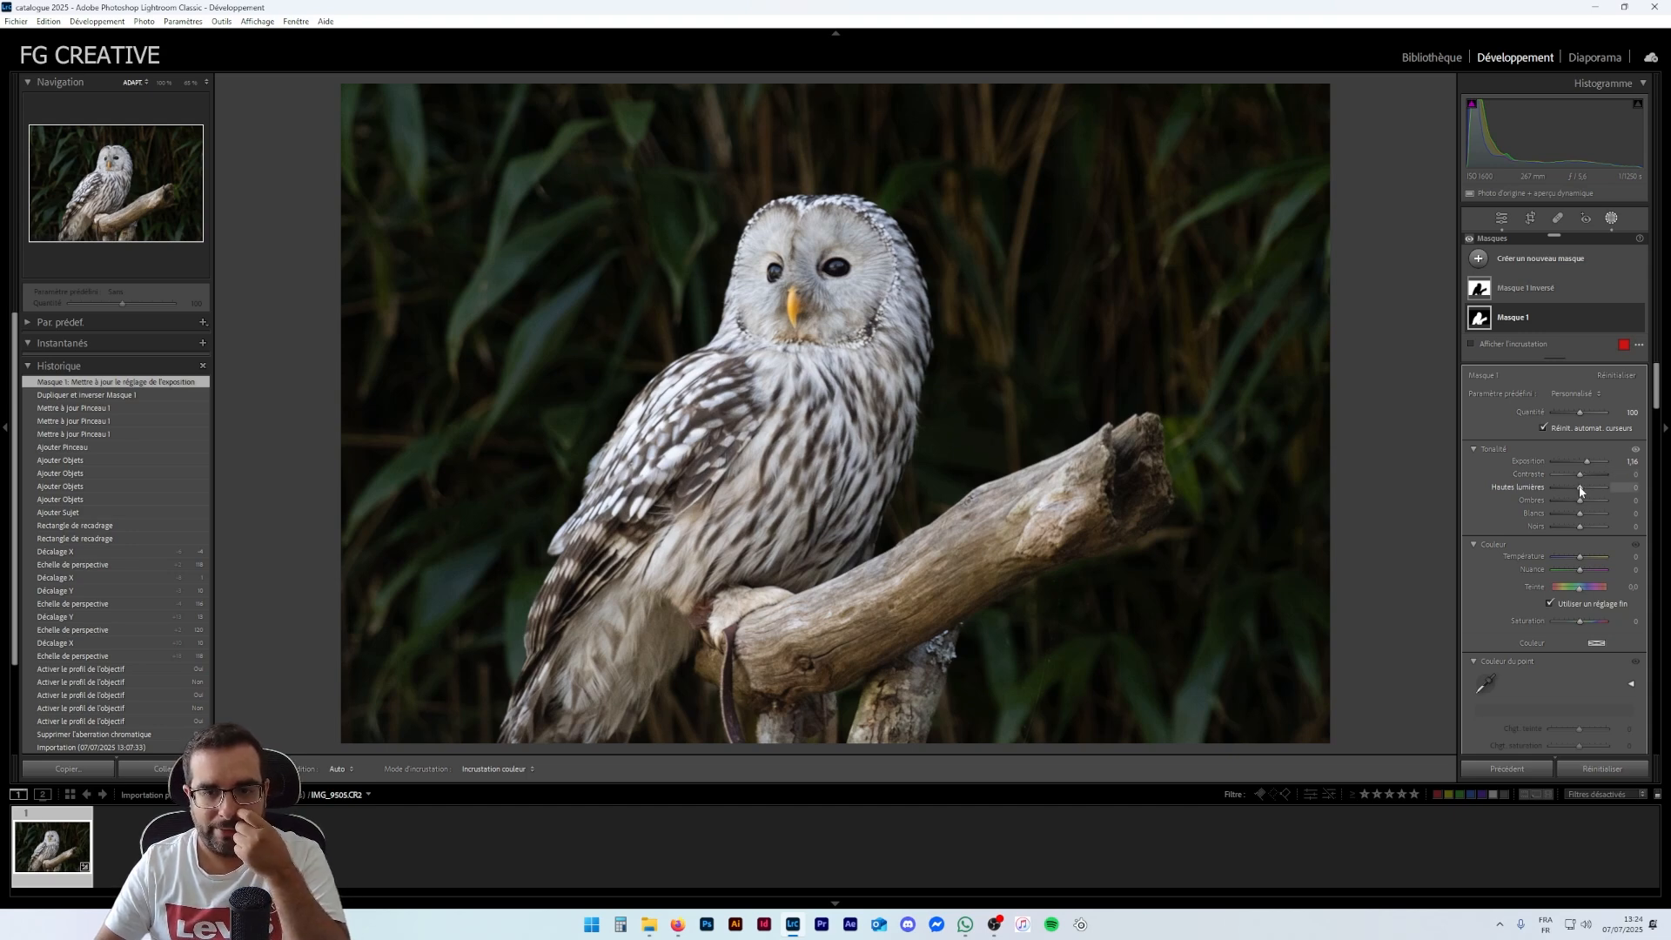
# Set the Highlights of Masque 1 to -27, Shadows to 65, Whites to 29 and Blacks to -6
pyautogui.moveTo(1581, 492); pyautogui.dragTo(1571, 495)
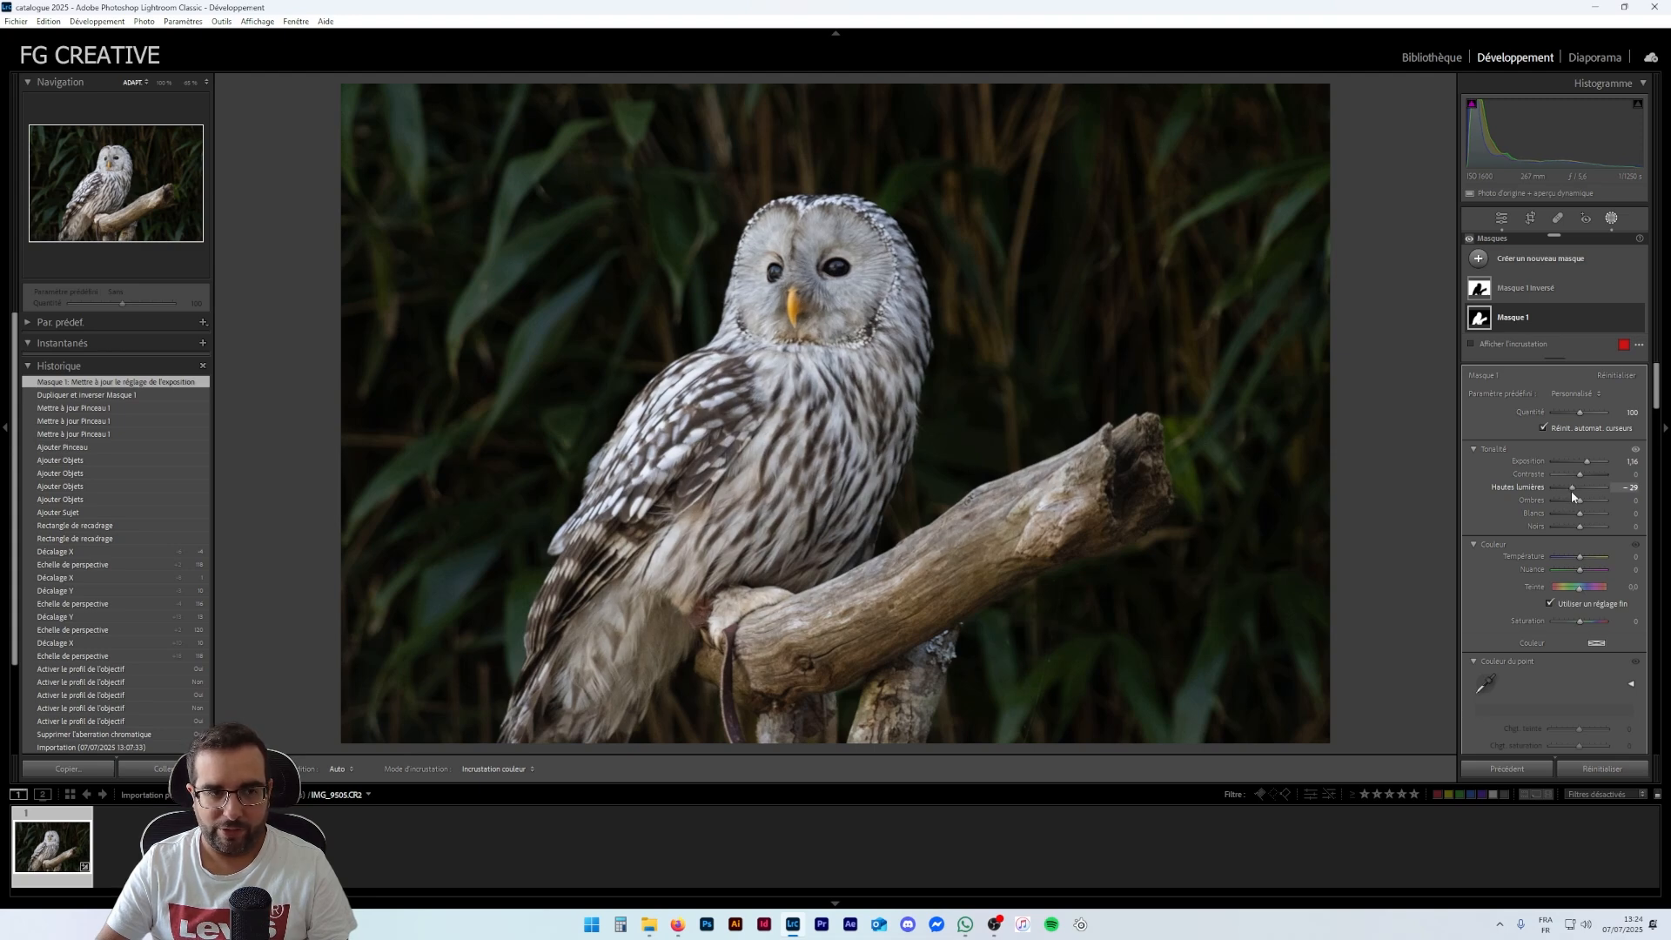
pyautogui.moveTo(1574, 497); pyautogui.dragTo(1570, 498)
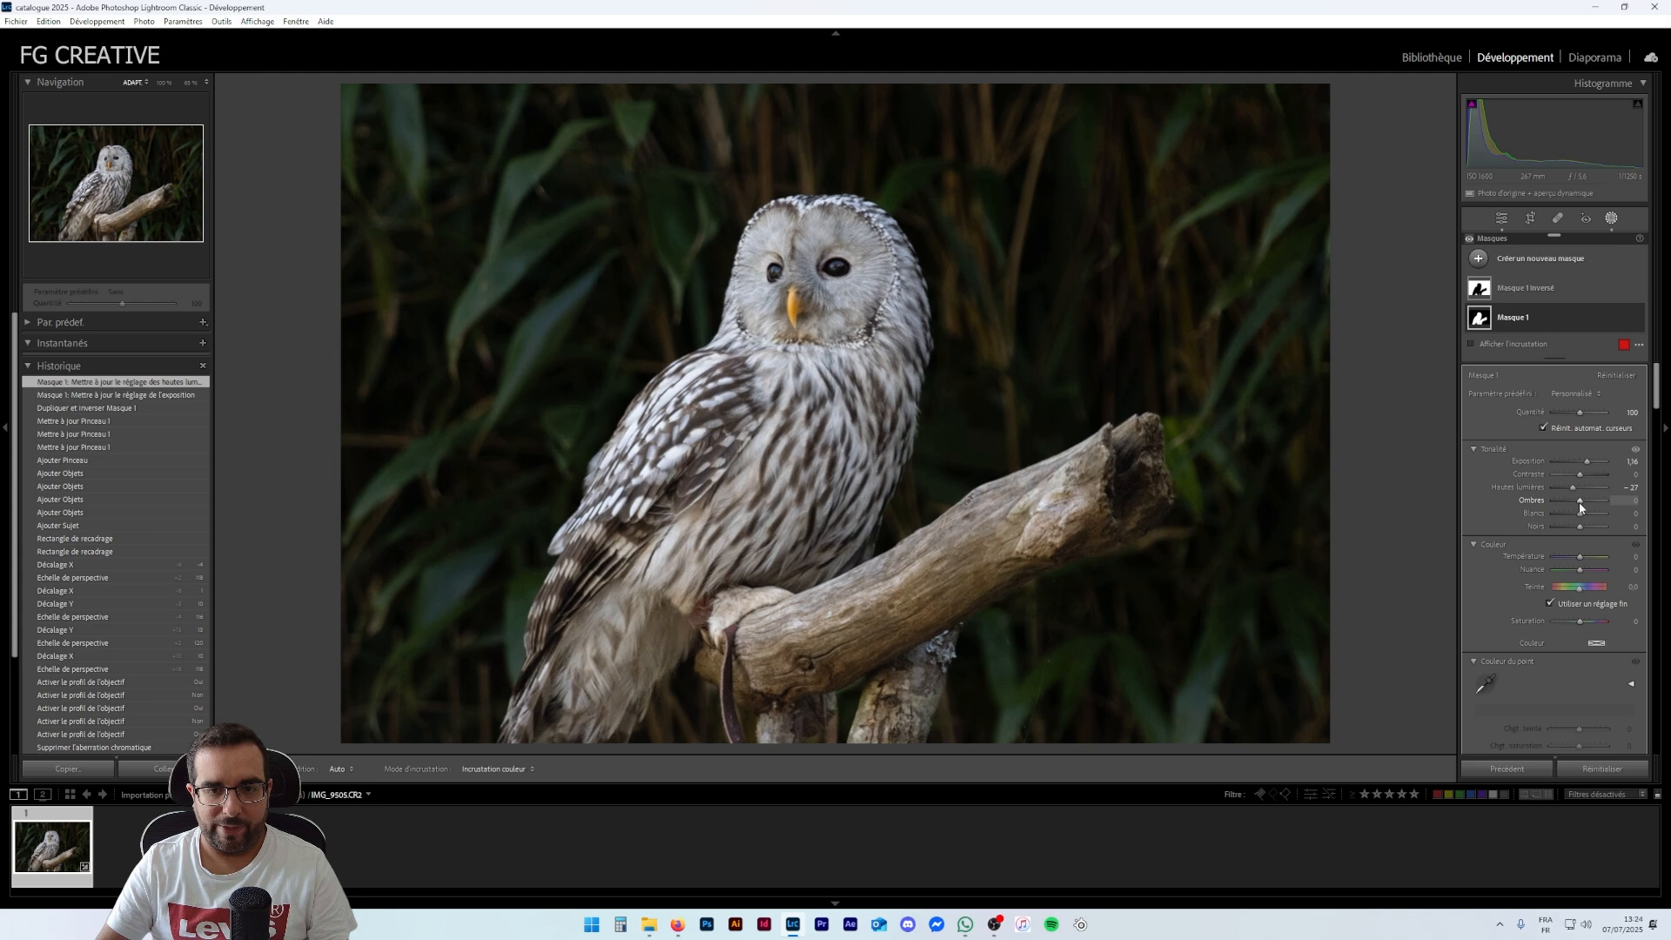
pyautogui.moveTo(1582, 505)
pyautogui.mouseDown()
pyautogui.moveTo(1598, 502)
pyautogui.moveTo(1580, 525)
pyautogui.mouseUp()
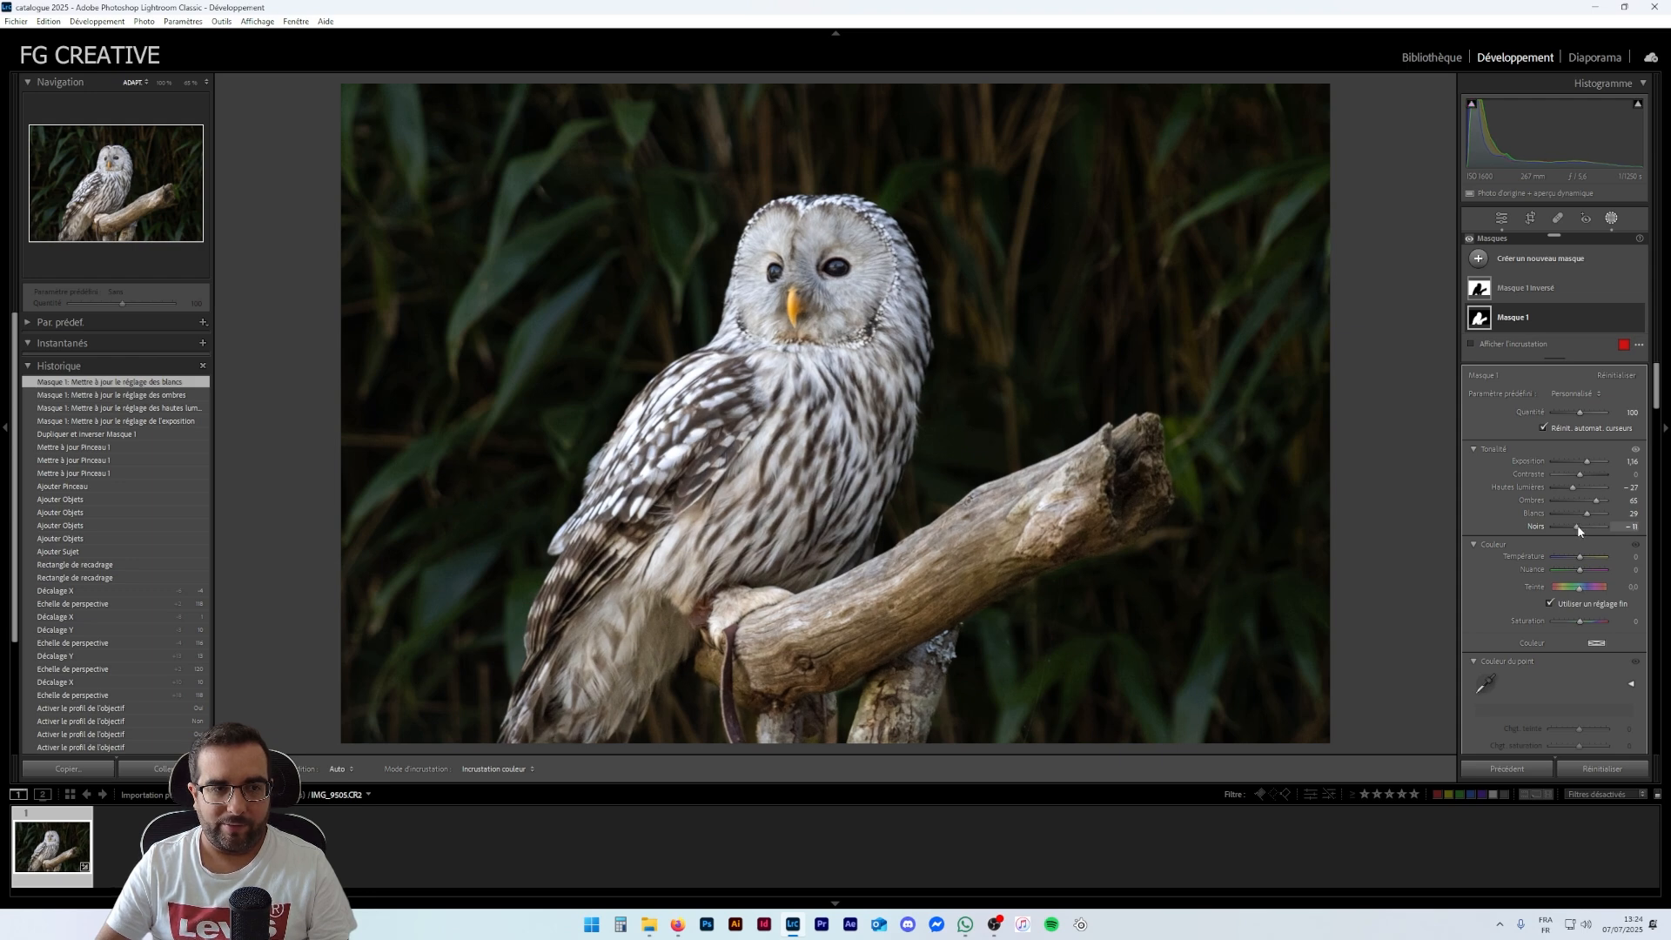
pyautogui.moveTo(1579, 526); pyautogui.dragTo(1579, 526)
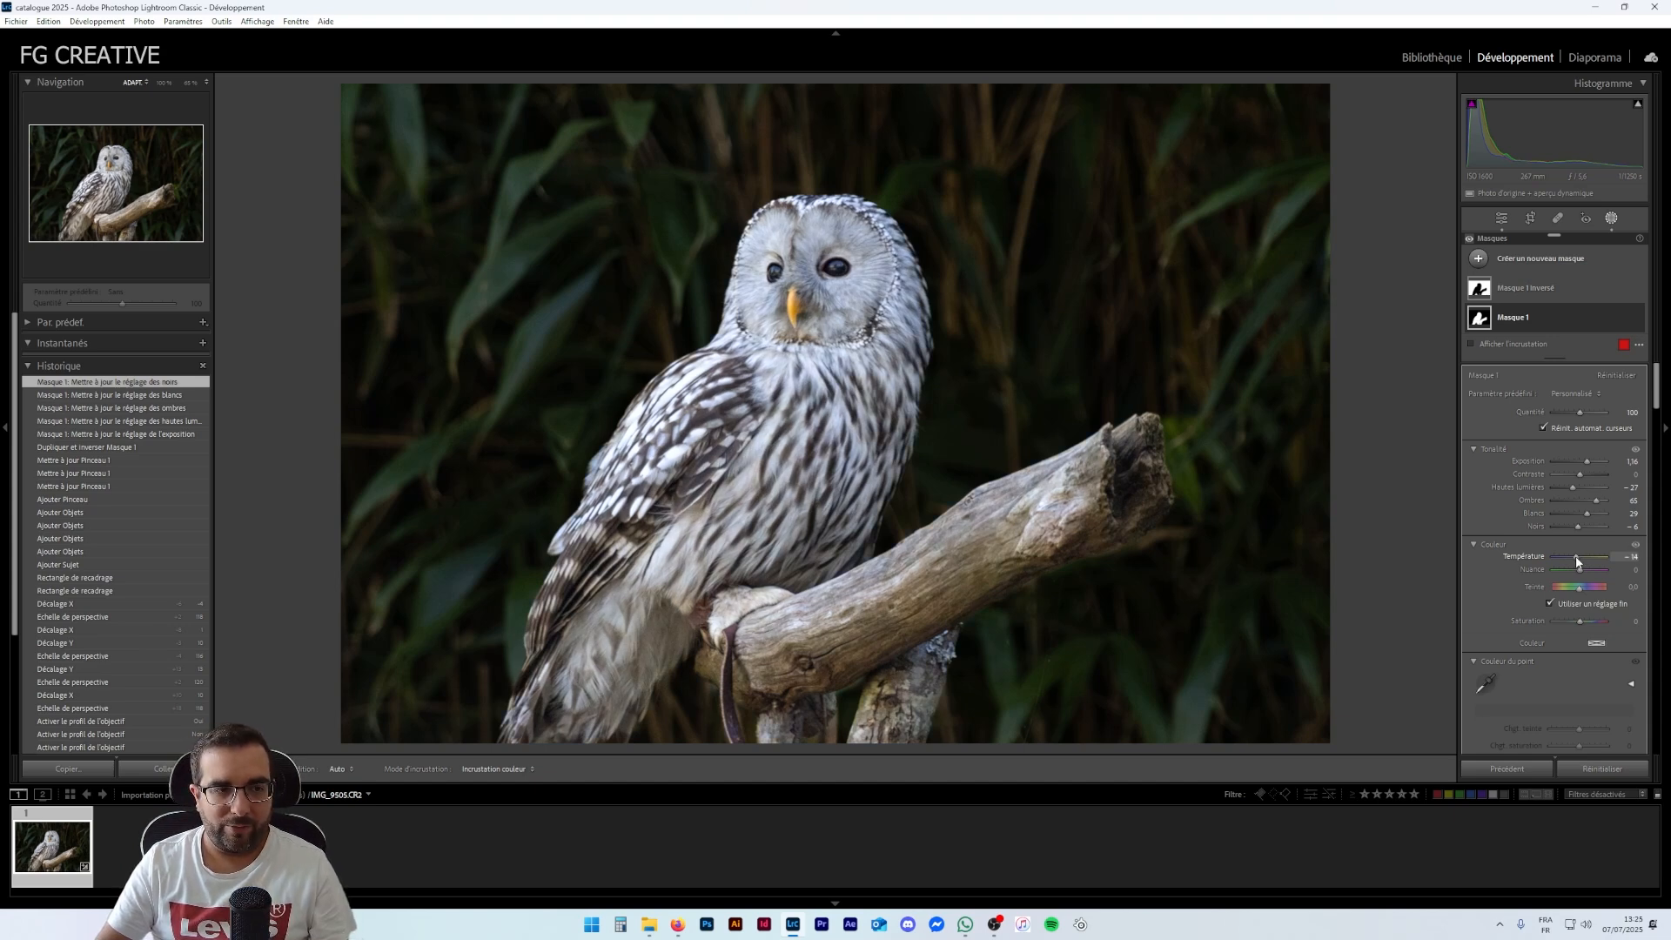
# Try cooler and warmer Temperature values on Masque 1, up to 42, then reset the Temperature to its default
pyautogui.moveTo(1578, 558); pyautogui.dragTo(1583, 559)
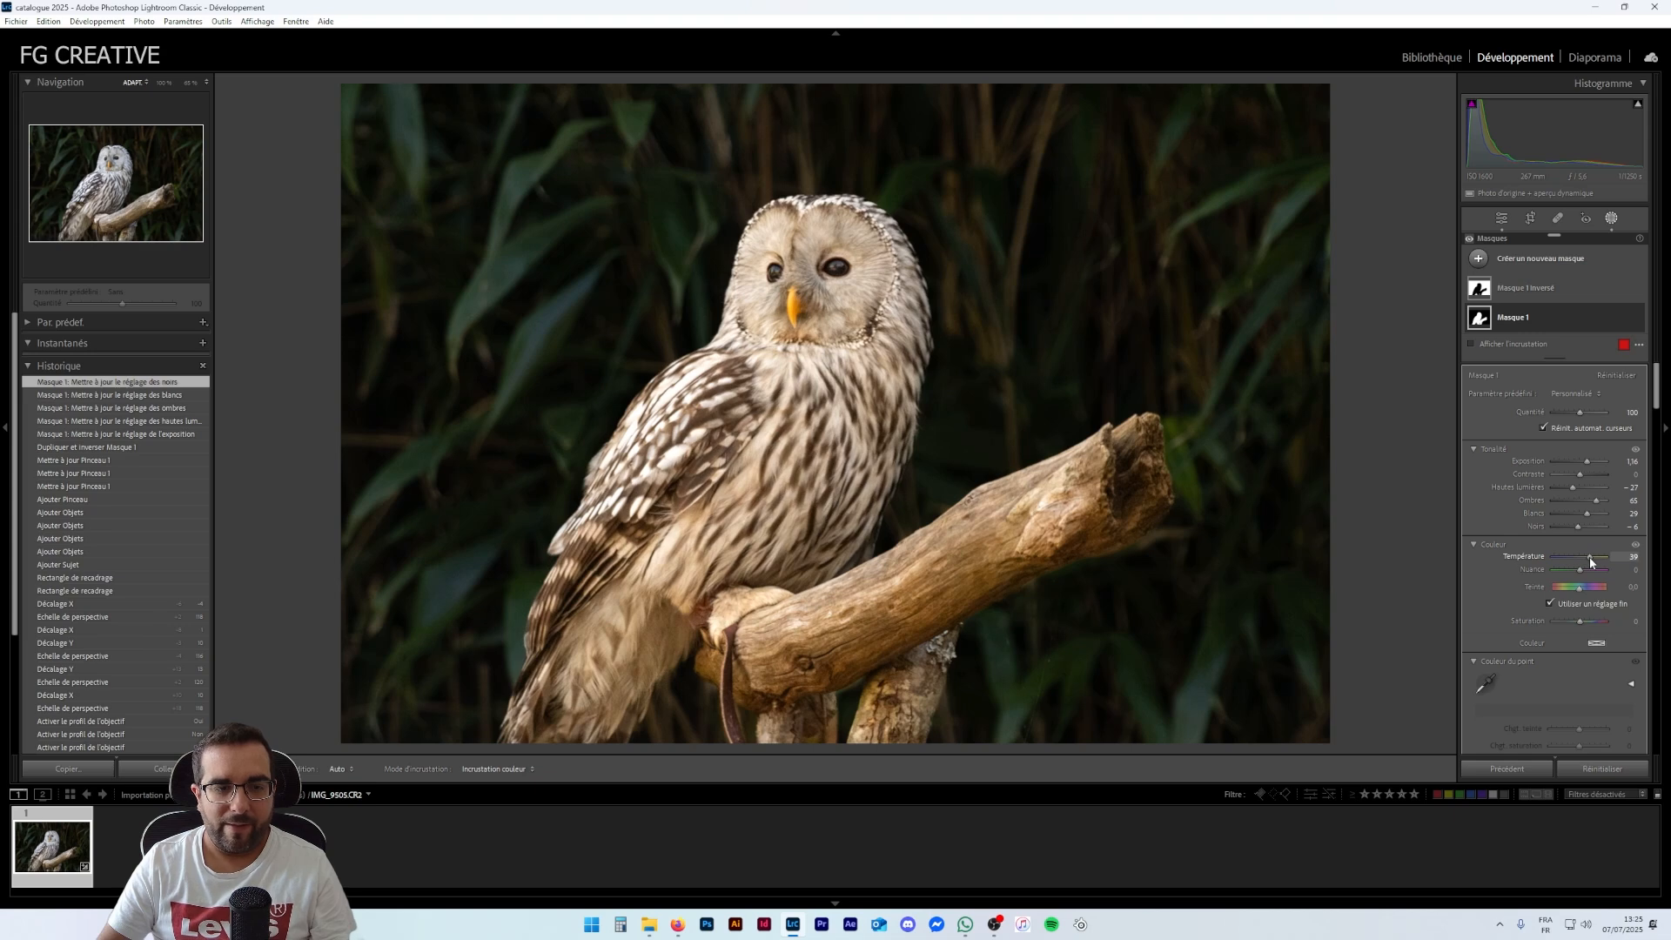
pyautogui.moveTo(1592, 564); pyautogui.dragTo(1591, 561)
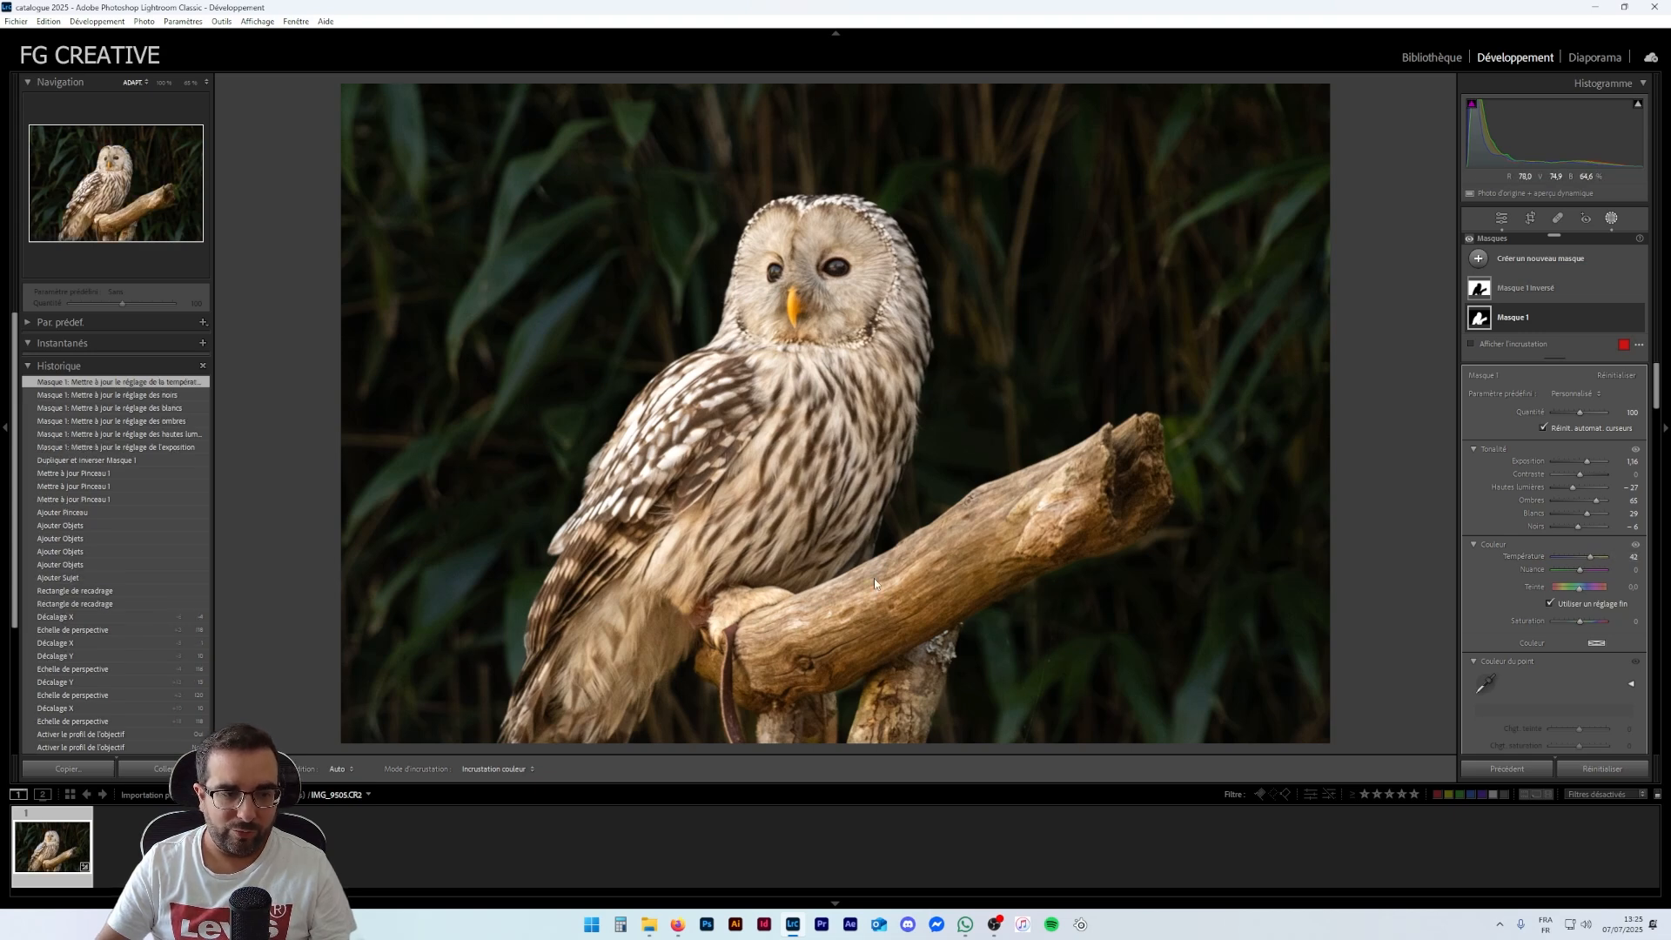
pyautogui.doubleClick(1591, 560)
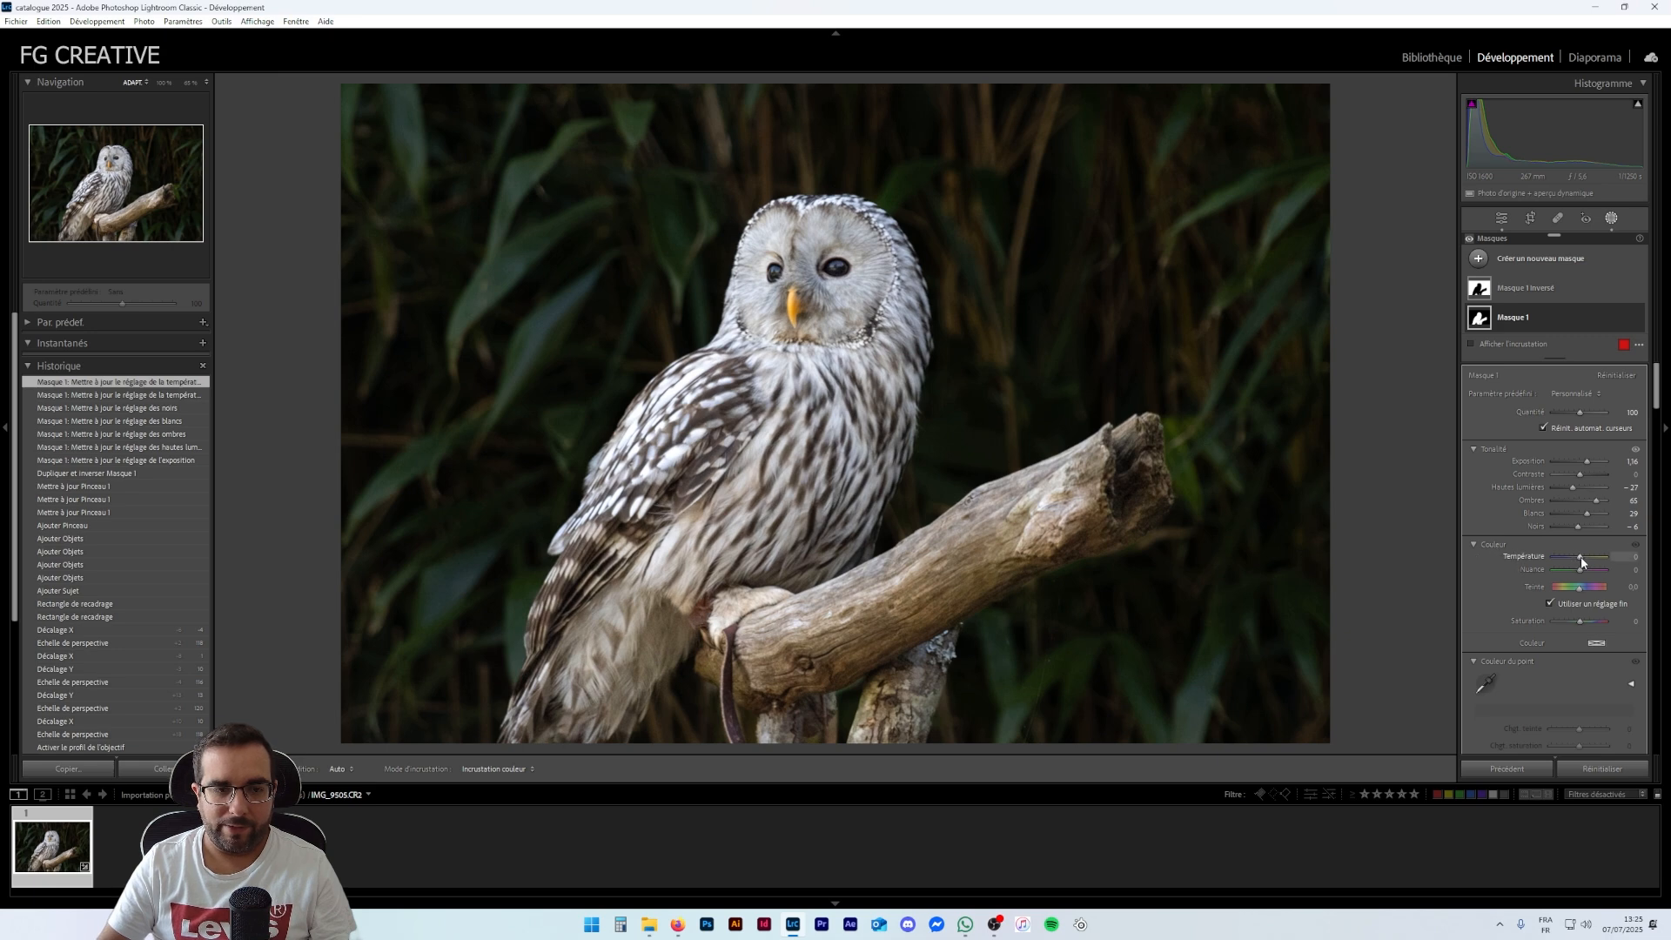
pyautogui.moveTo(1586, 563); pyautogui.dragTo(1584, 556)
pyautogui.doubleClick(1584, 556)
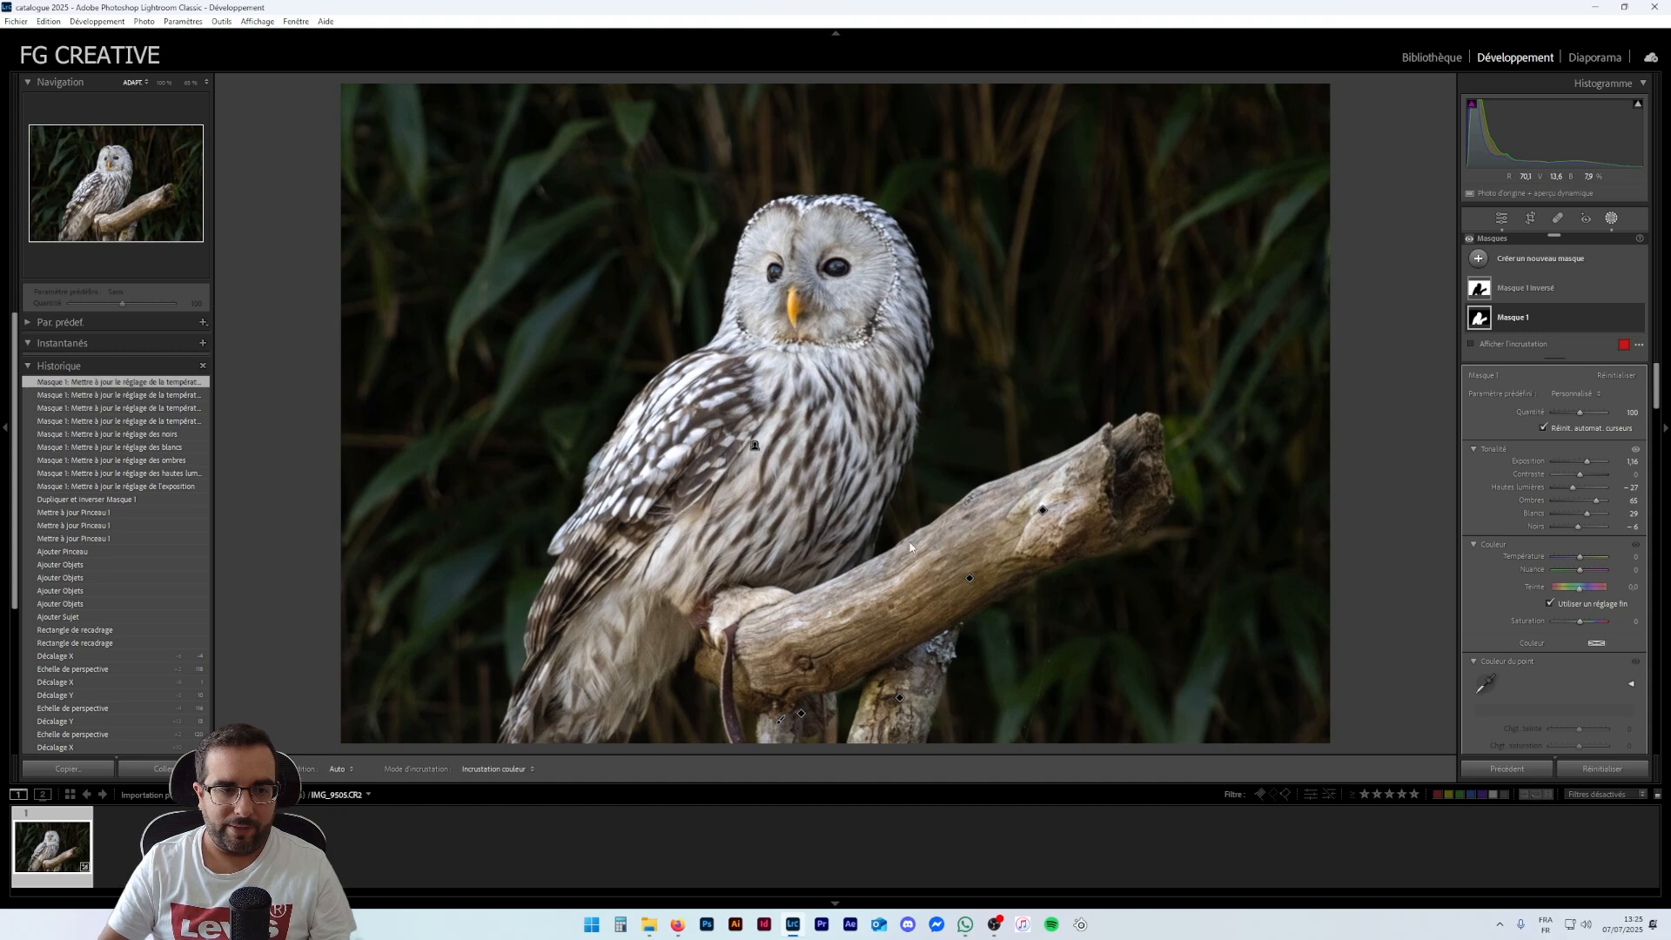
pyautogui.click(1478, 258)
pyautogui.click(1519, 385)
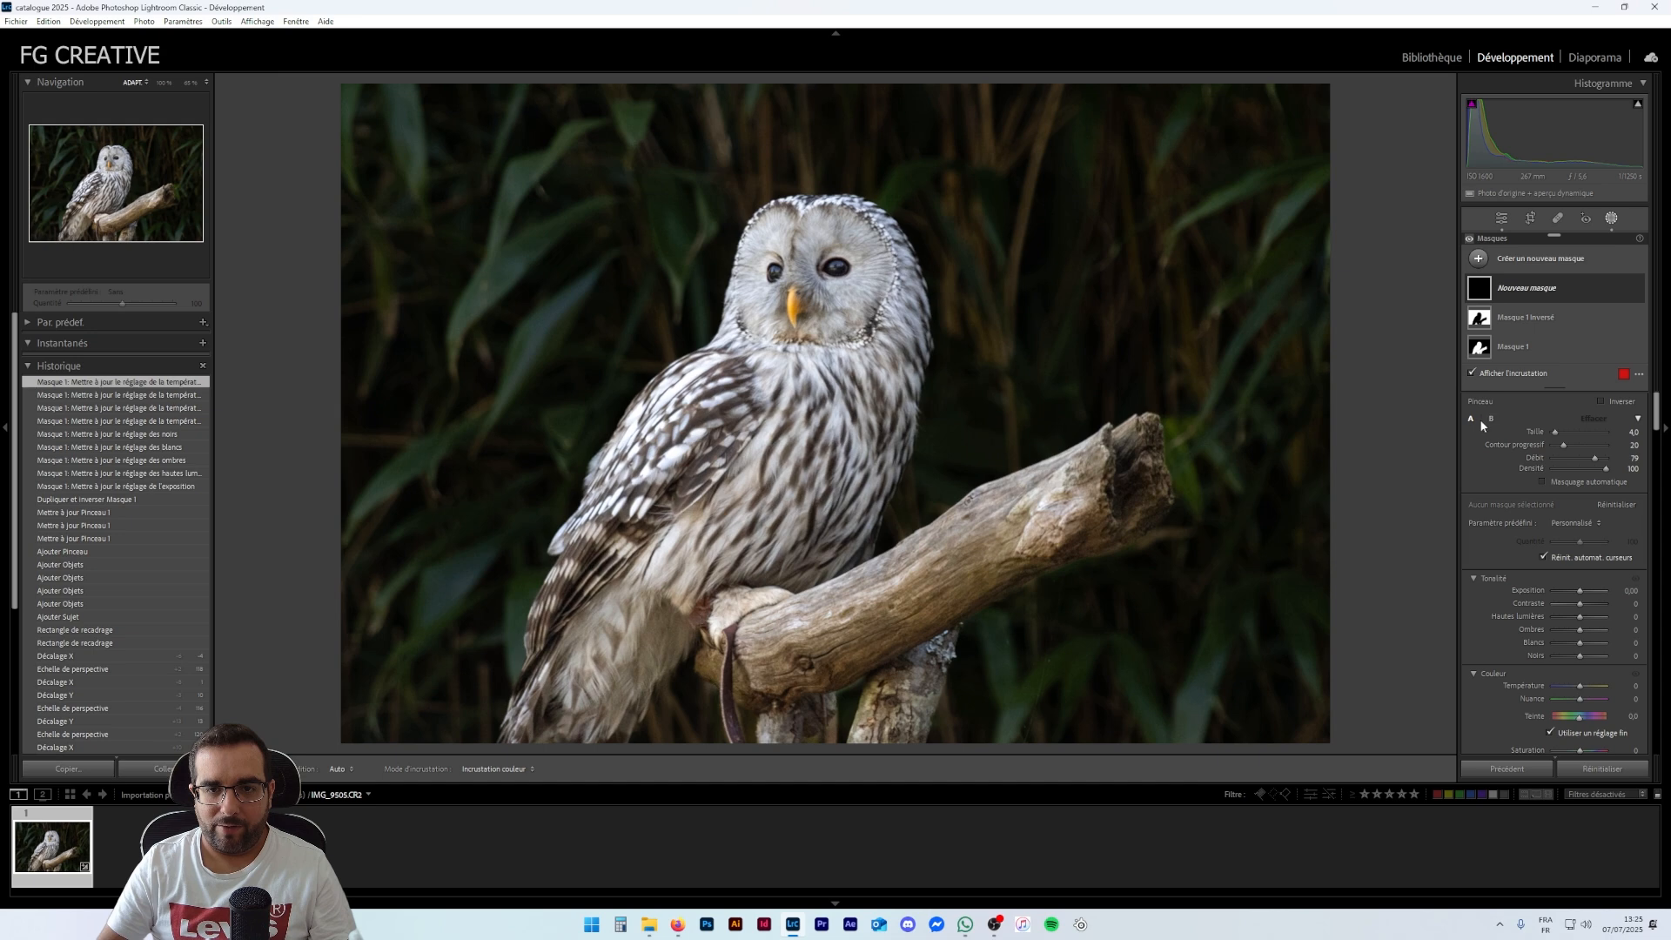
pyautogui.click(754, 445)
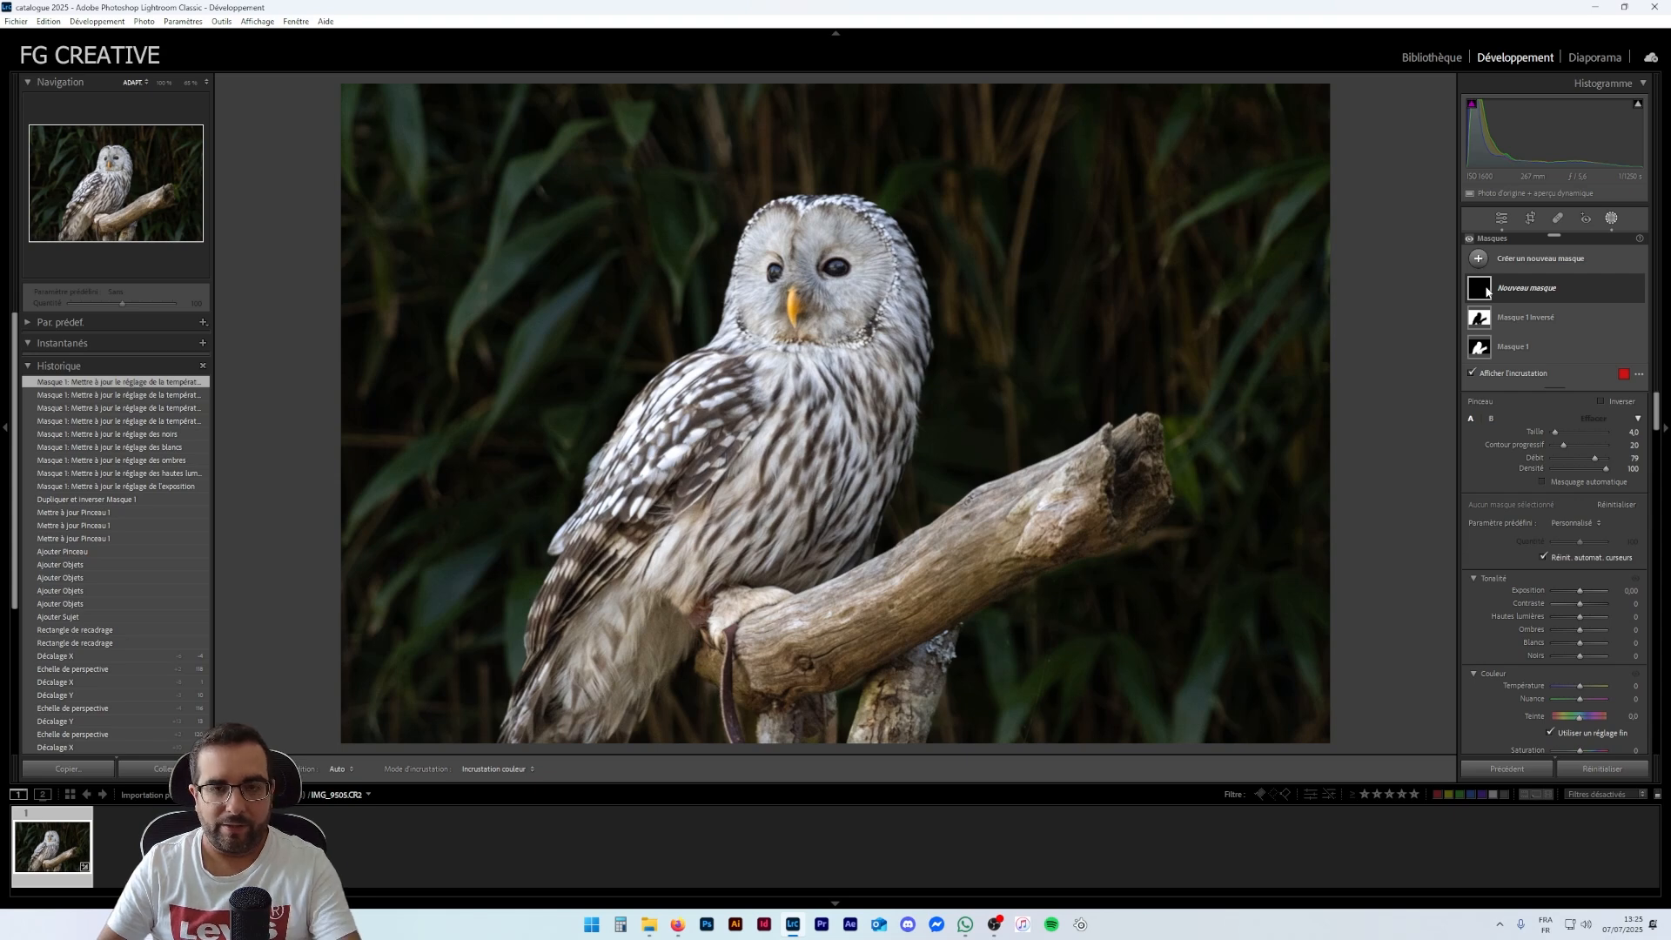
pyautogui.hotkey('ctrl', 'z')
# Create a new mask with an Objects selection brushed along the main branch
pyautogui.click(1479, 259)
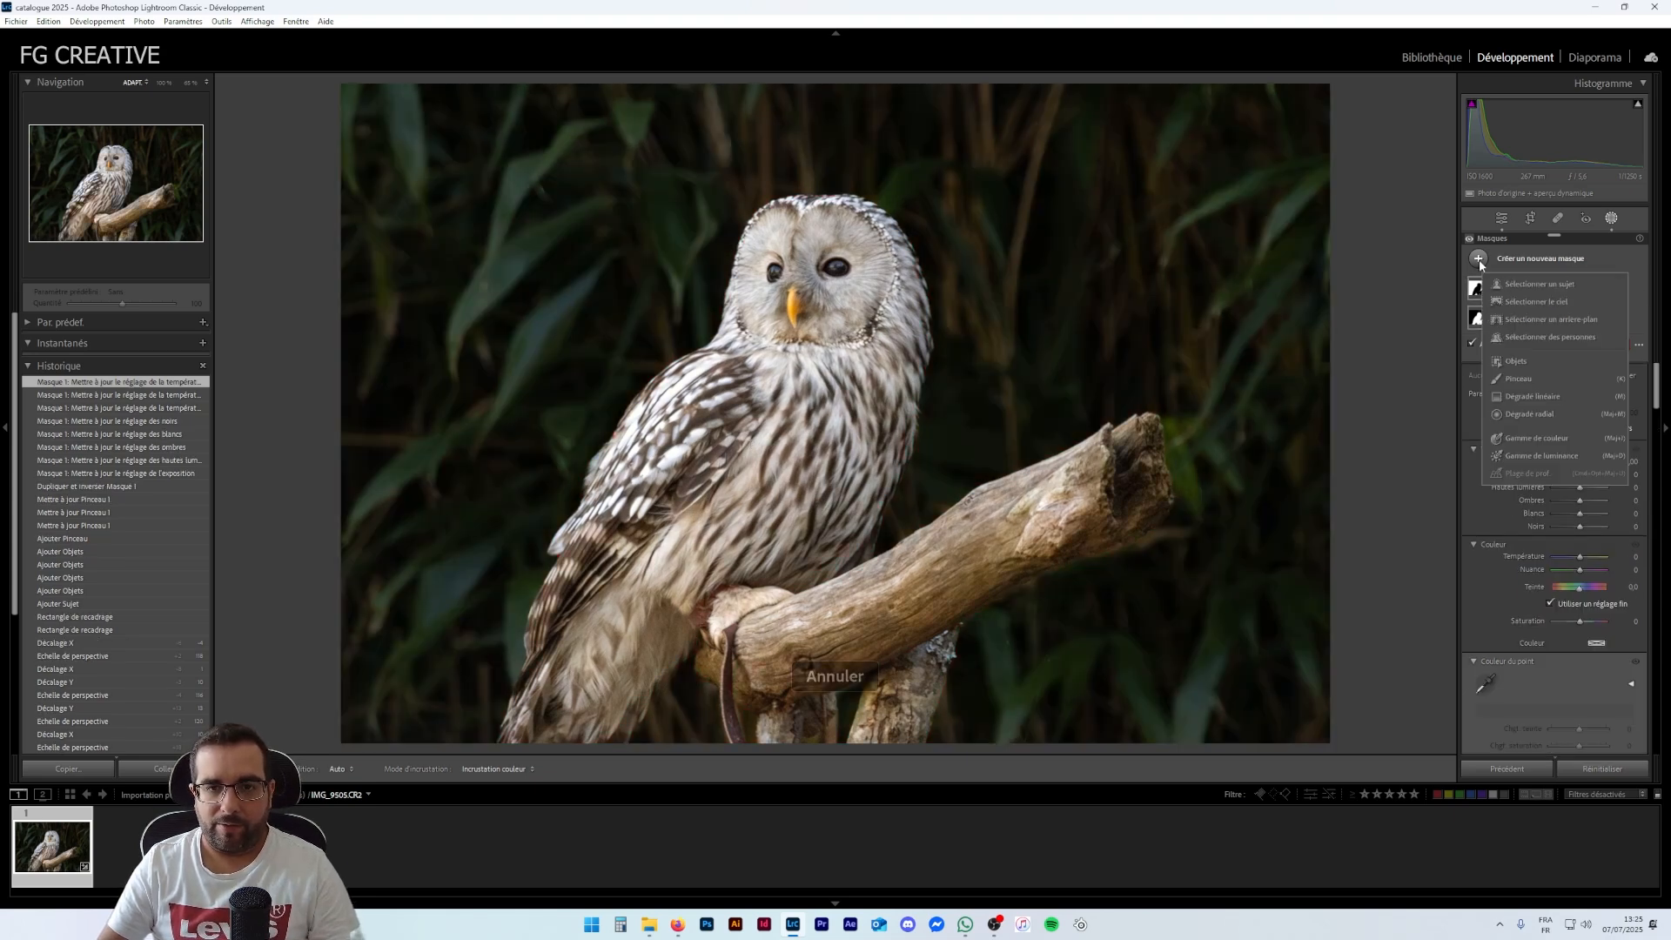
pyautogui.click(1512, 357)
pyautogui.moveTo(731, 662)
pyautogui.mouseDown()
pyautogui.moveTo(834, 637)
pyautogui.moveTo(1082, 484)
pyautogui.mouseUp()
pyautogui.moveTo(781, 635)
pyautogui.mouseDown()
pyautogui.moveTo(1145, 472)
pyautogui.moveTo(1111, 454)
pyautogui.moveTo(978, 529)
pyautogui.moveTo(905, 647)
pyautogui.moveTo(889, 713)
pyautogui.moveTo(925, 653)
pyautogui.moveTo(888, 646)
pyautogui.moveTo(810, 695)
pyautogui.moveTo(794, 729)
pyautogui.mouseUp()
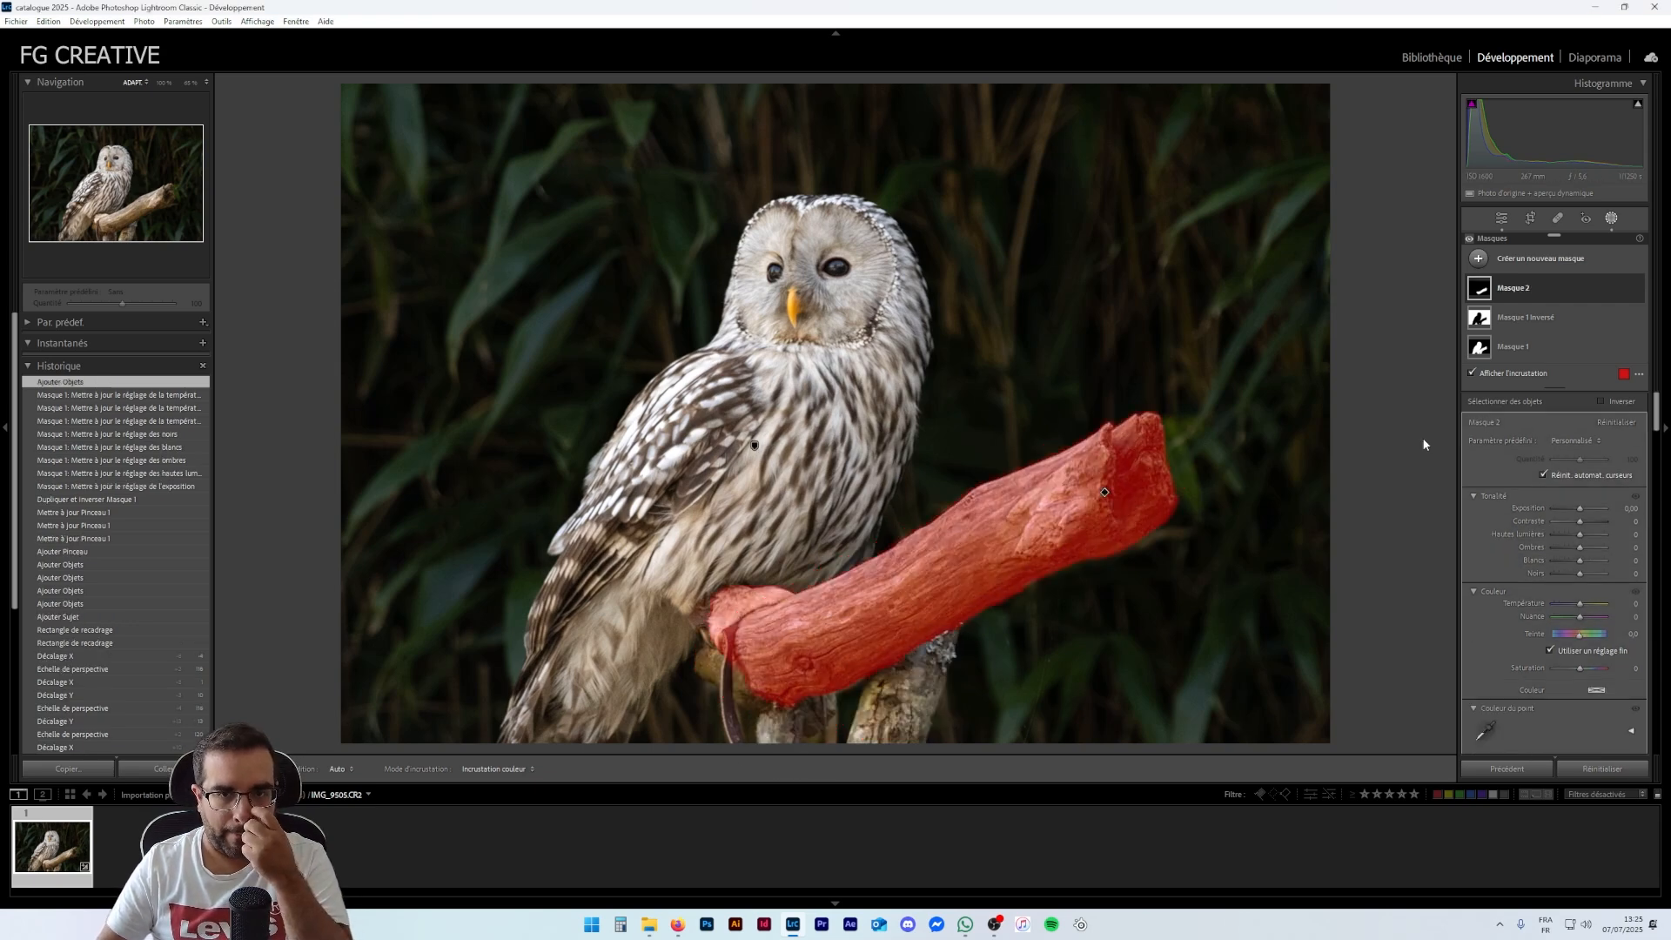
# Add a Brush component to Masque 2 and paint over the lower branch stubs beneath the main branch, then hide the overlay
pyautogui.click(1551, 288)
pyautogui.click(1519, 330)
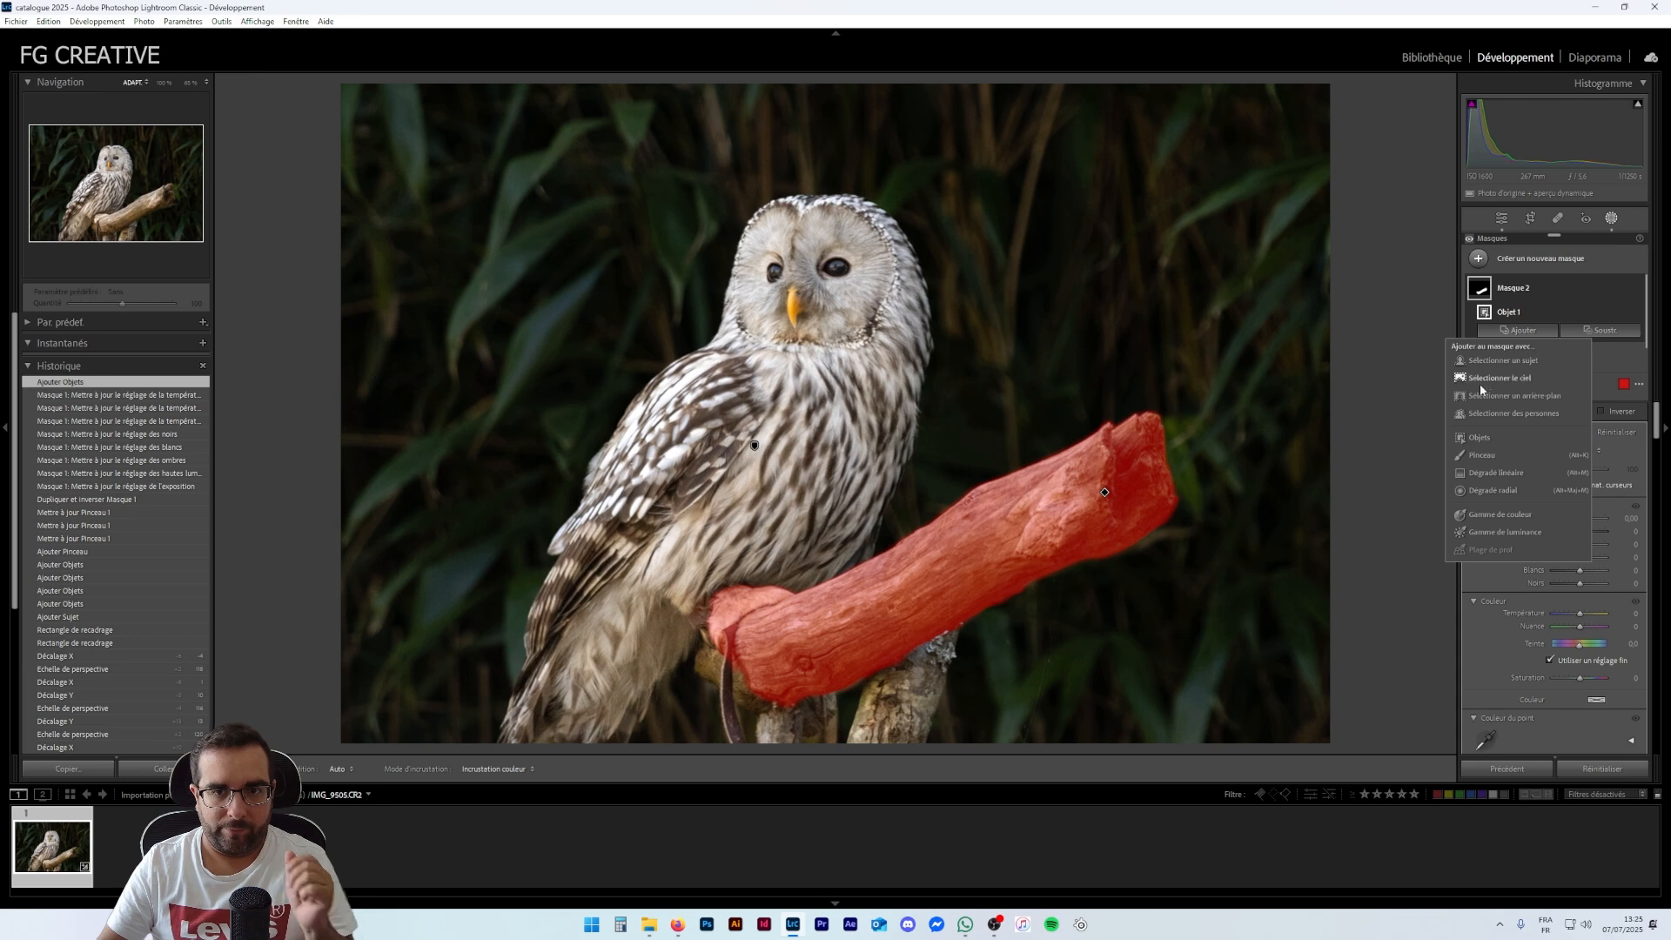
pyautogui.click(1480, 456)
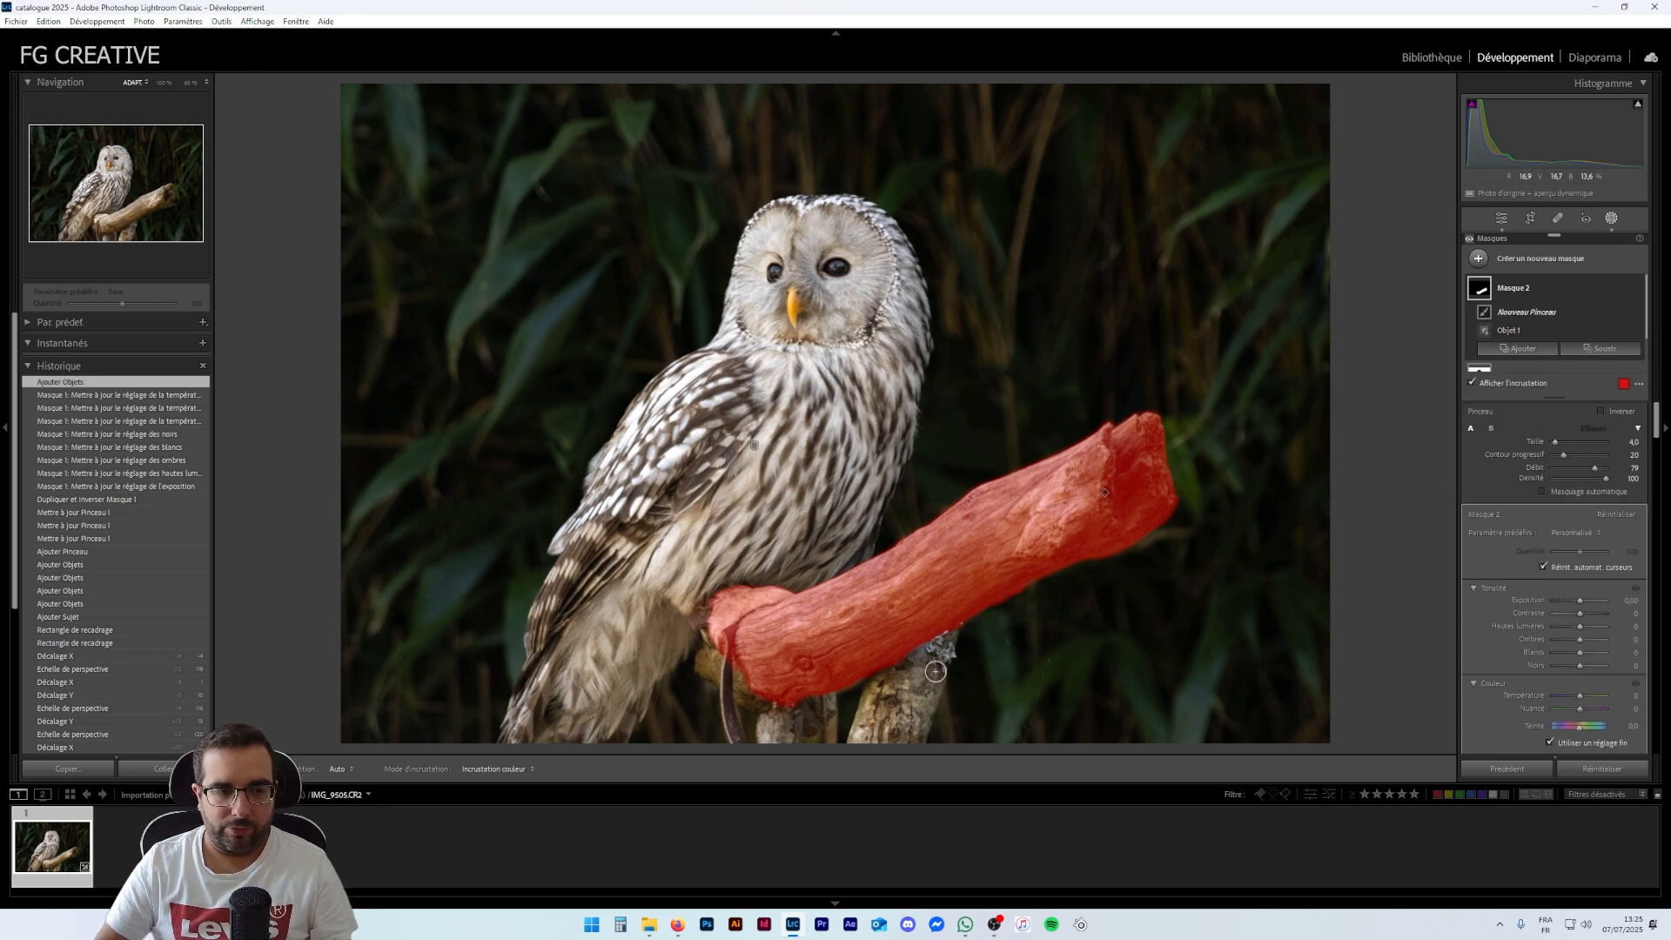
pyautogui.click(909, 665)
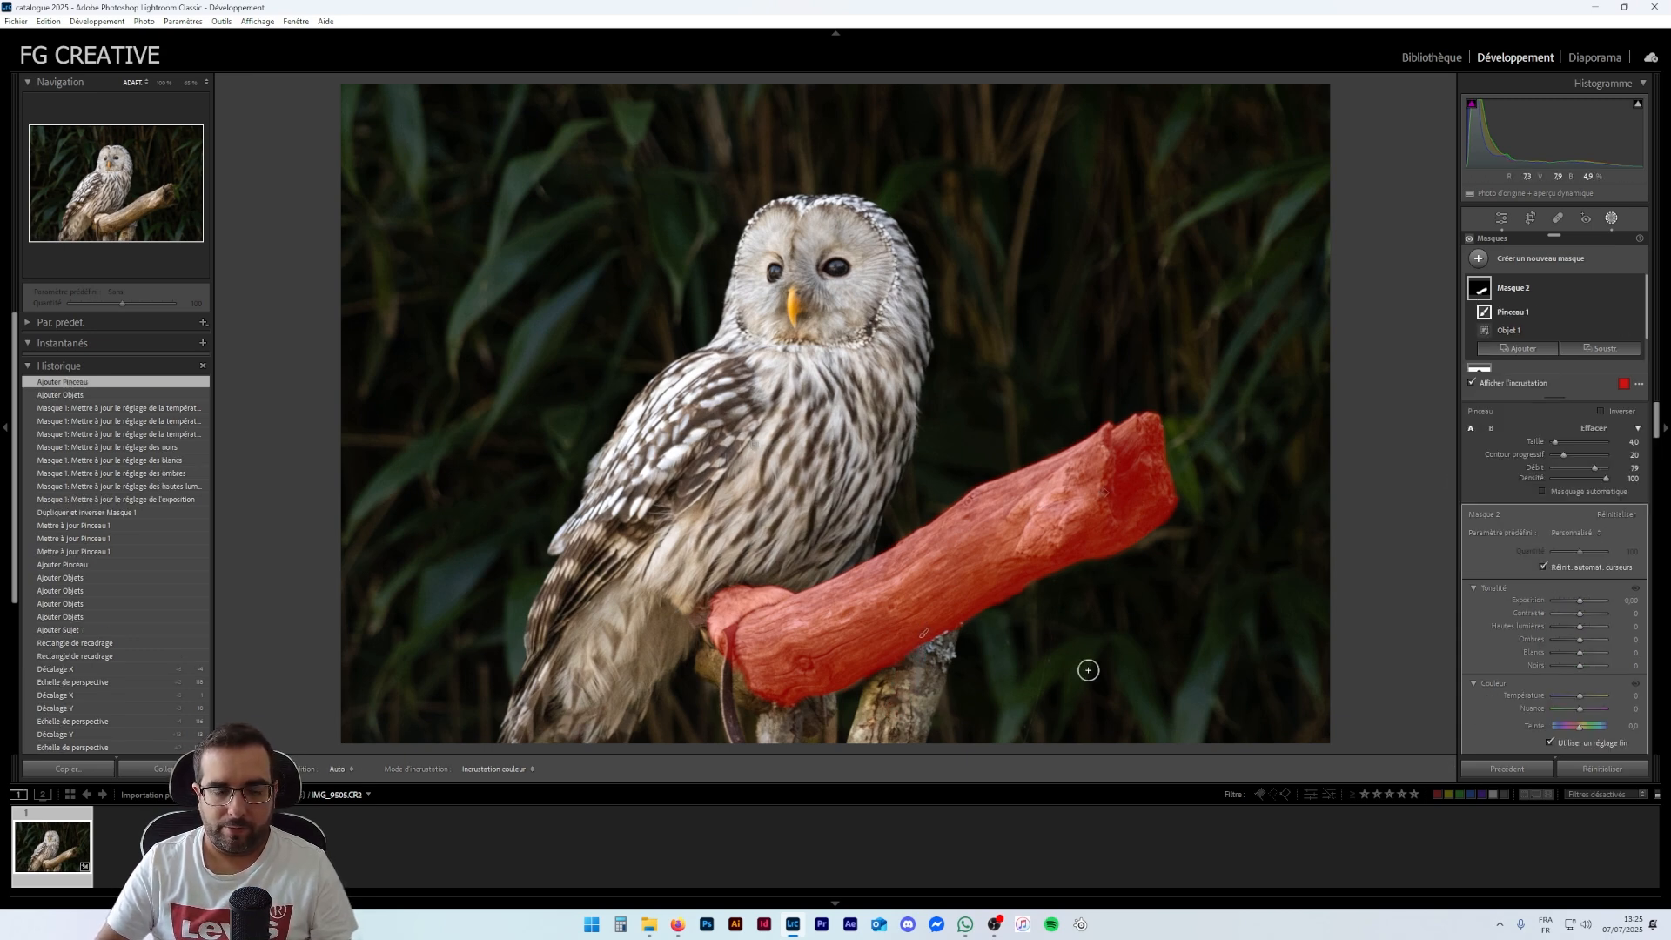
pyautogui.moveTo(929, 658)
pyautogui.mouseDown()
pyautogui.moveTo(950, 628)
pyautogui.moveTo(909, 725)
pyautogui.moveTo(908, 678)
pyautogui.moveTo(893, 699)
pyautogui.moveTo(916, 678)
pyautogui.moveTo(887, 664)
pyautogui.moveTo(858, 748)
pyautogui.moveTo(879, 727)
pyautogui.moveTo(898, 743)
pyautogui.moveTo(920, 732)
pyautogui.moveTo(946, 652)
pyautogui.moveTo(893, 687)
pyautogui.moveTo(813, 683)
pyautogui.moveTo(827, 749)
pyautogui.moveTo(817, 715)
pyautogui.moveTo(801, 743)
pyautogui.moveTo(787, 712)
pyautogui.moveTo(768, 714)
pyautogui.moveTo(769, 743)
pyautogui.moveTo(814, 735)
pyautogui.moveTo(782, 688)
pyautogui.moveTo(705, 660)
pyautogui.moveTo(746, 671)
pyautogui.moveTo(728, 684)
pyautogui.moveTo(735, 736)
pyautogui.moveTo(734, 662)
pyautogui.moveTo(956, 598)
pyautogui.mouseUp()
pyautogui.press('h')
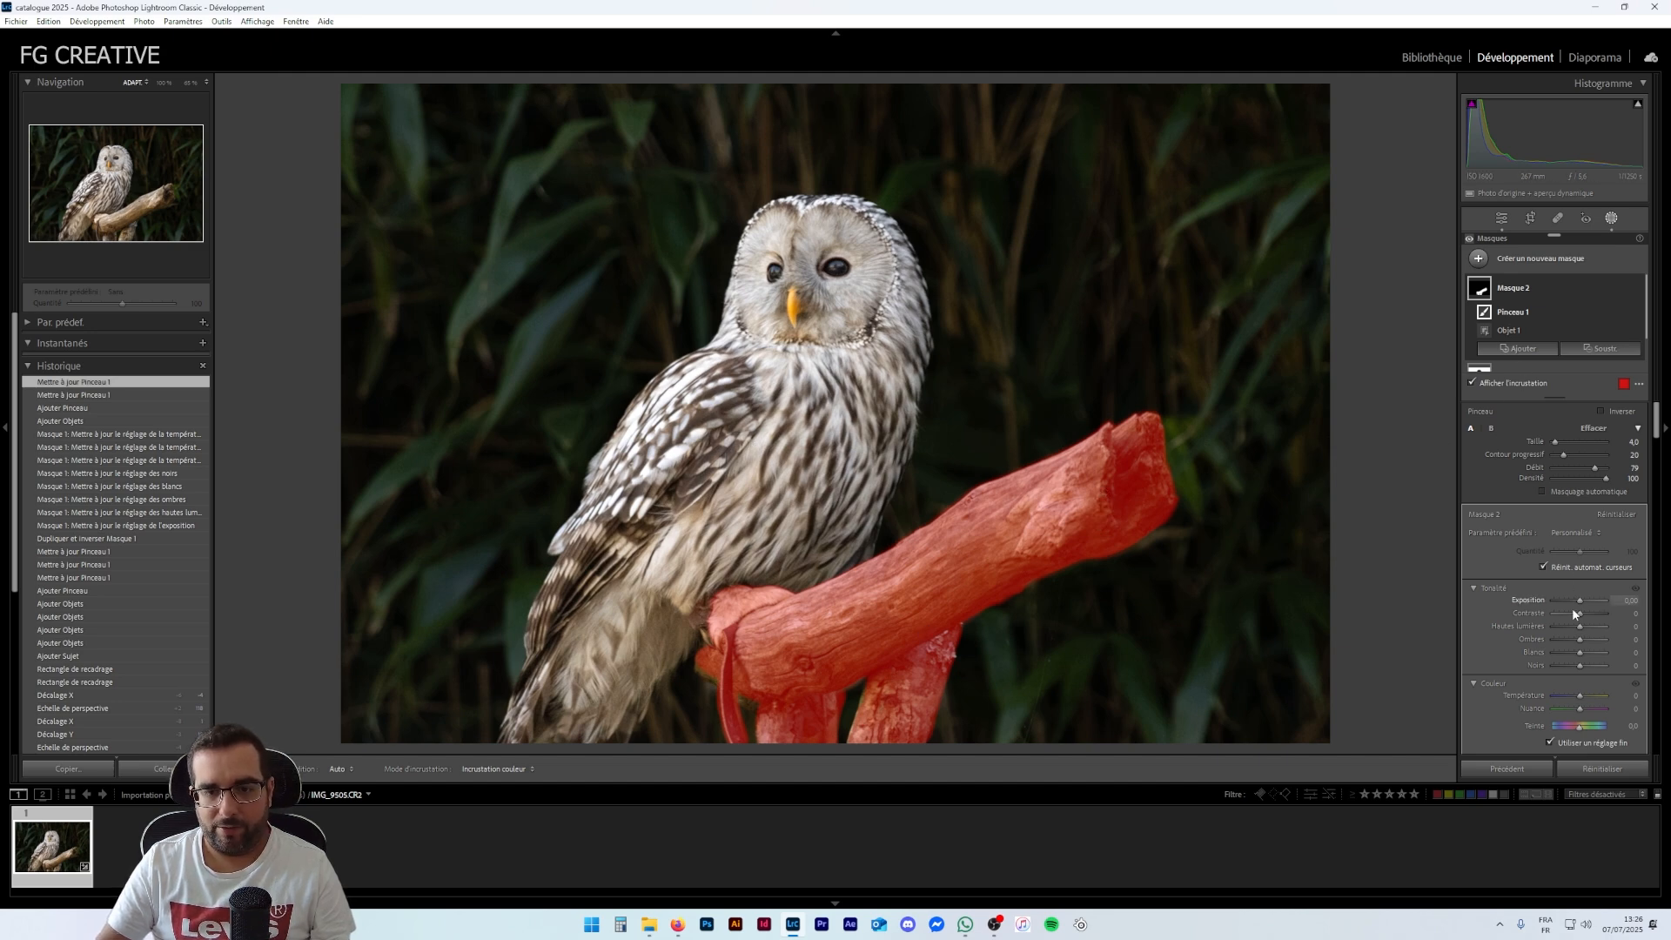
# Warm the branch by setting the Temperature of Masque 2 to 59, and slightly raise the mask's Amount
pyautogui.moveTo(1580, 699); pyautogui.dragTo(1582, 700)
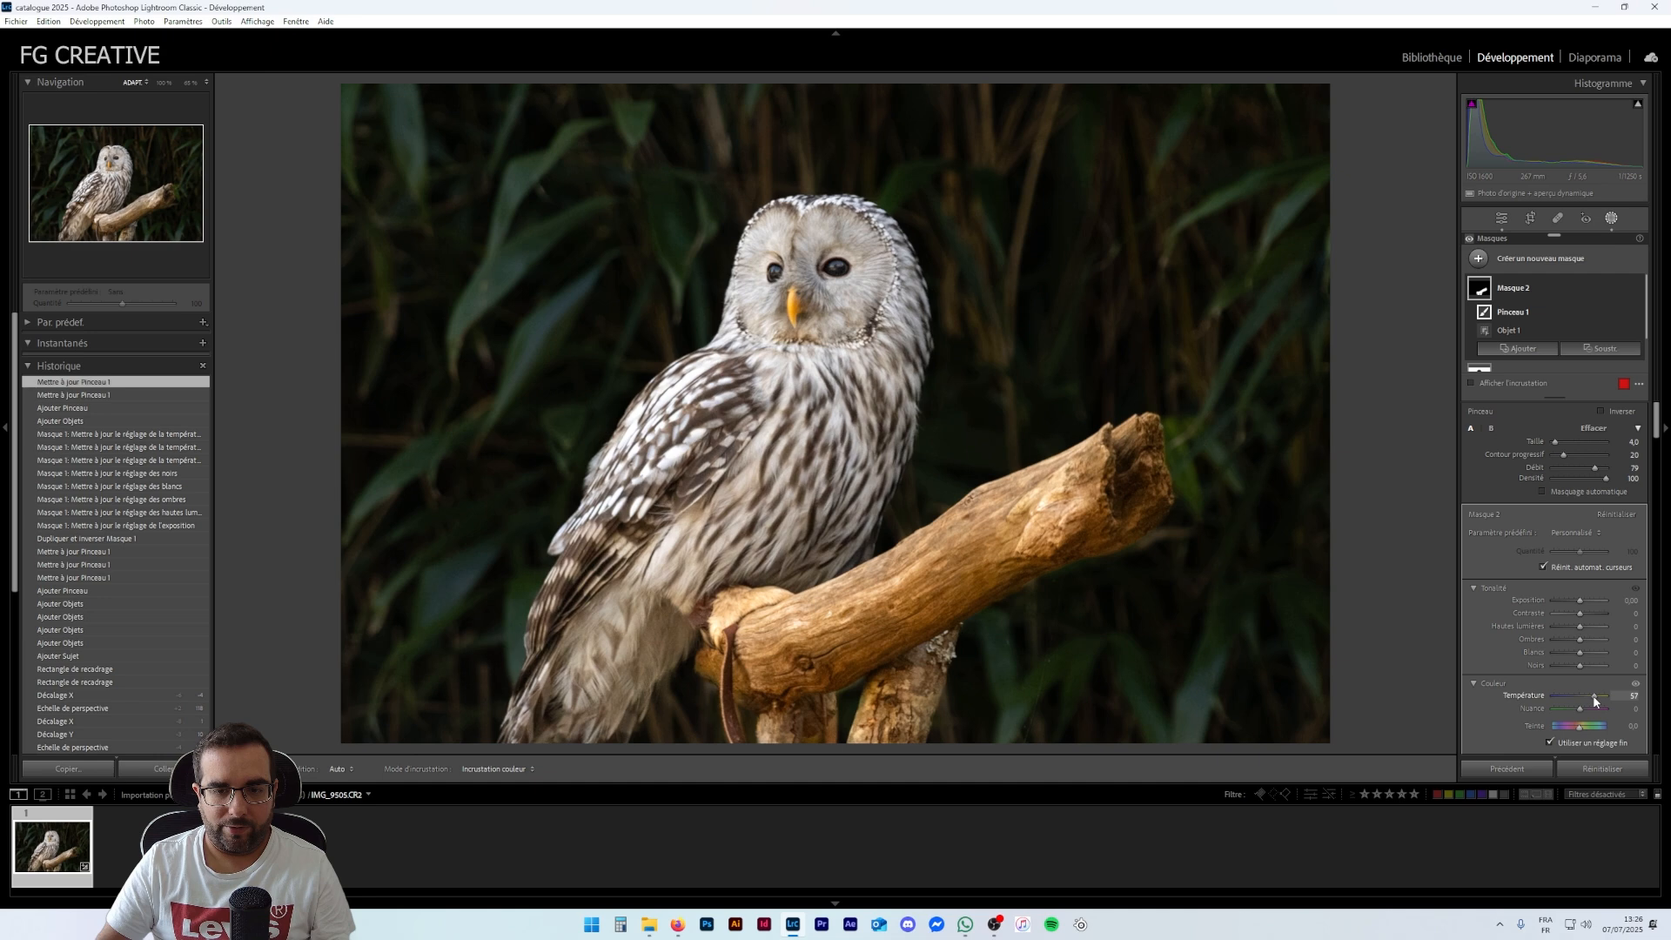
pyautogui.moveTo(1595, 700); pyautogui.dragTo(1596, 696)
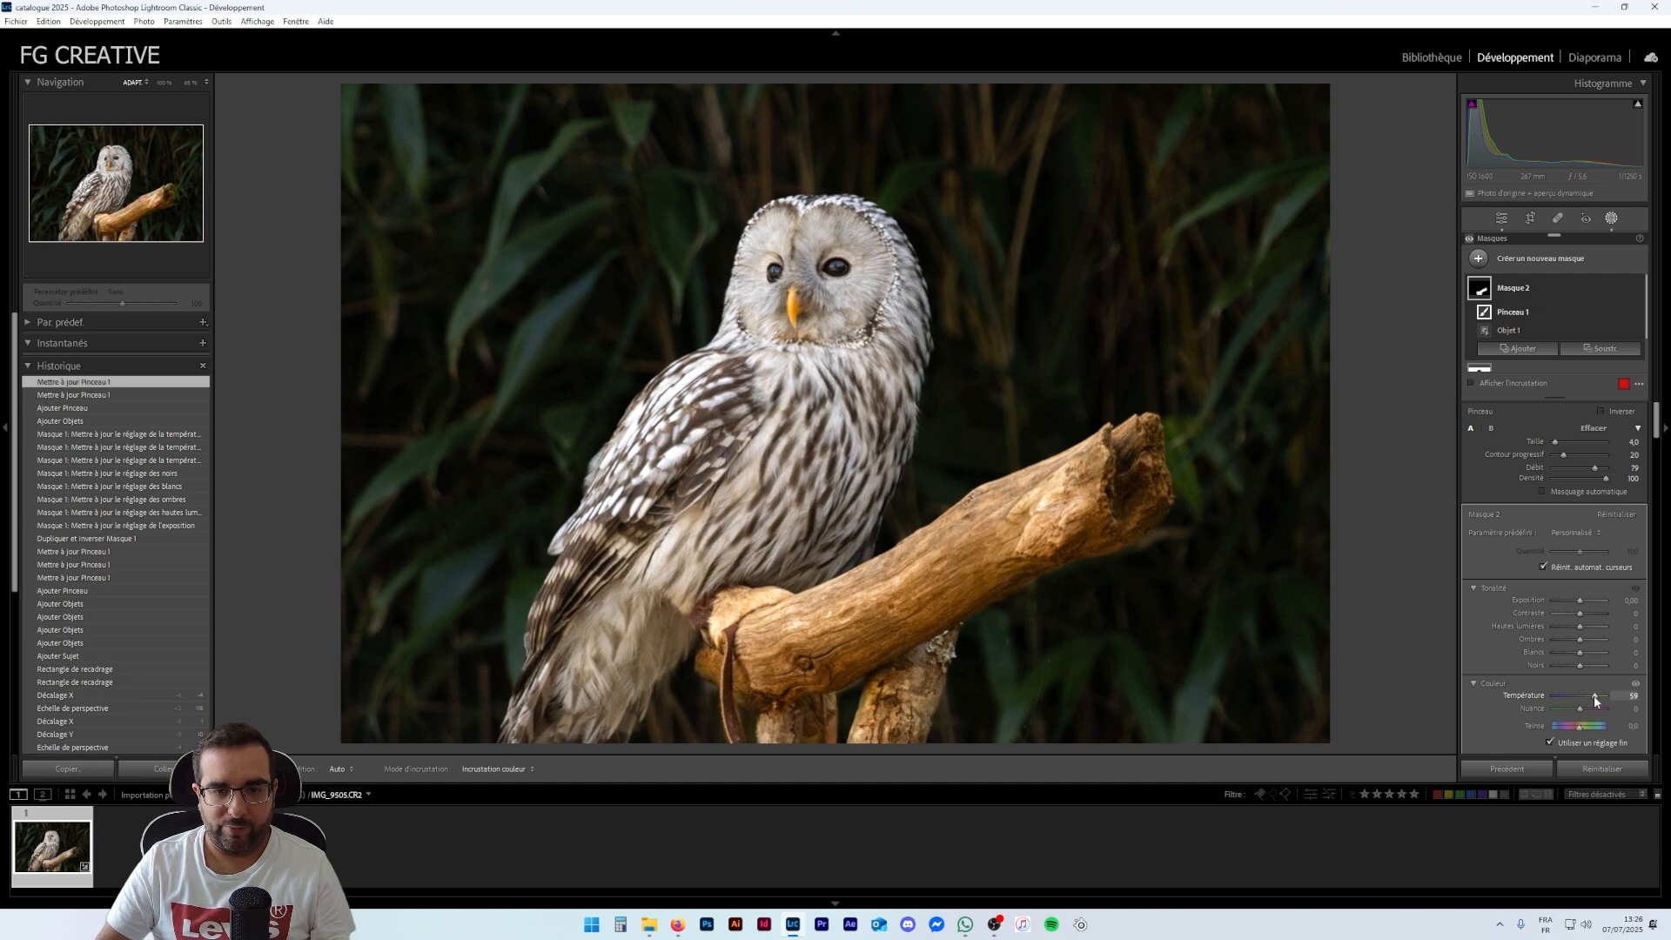
pyautogui.moveTo(1579, 600); pyautogui.dragTo(1589, 599)
pyautogui.doubleClick(1579, 599)
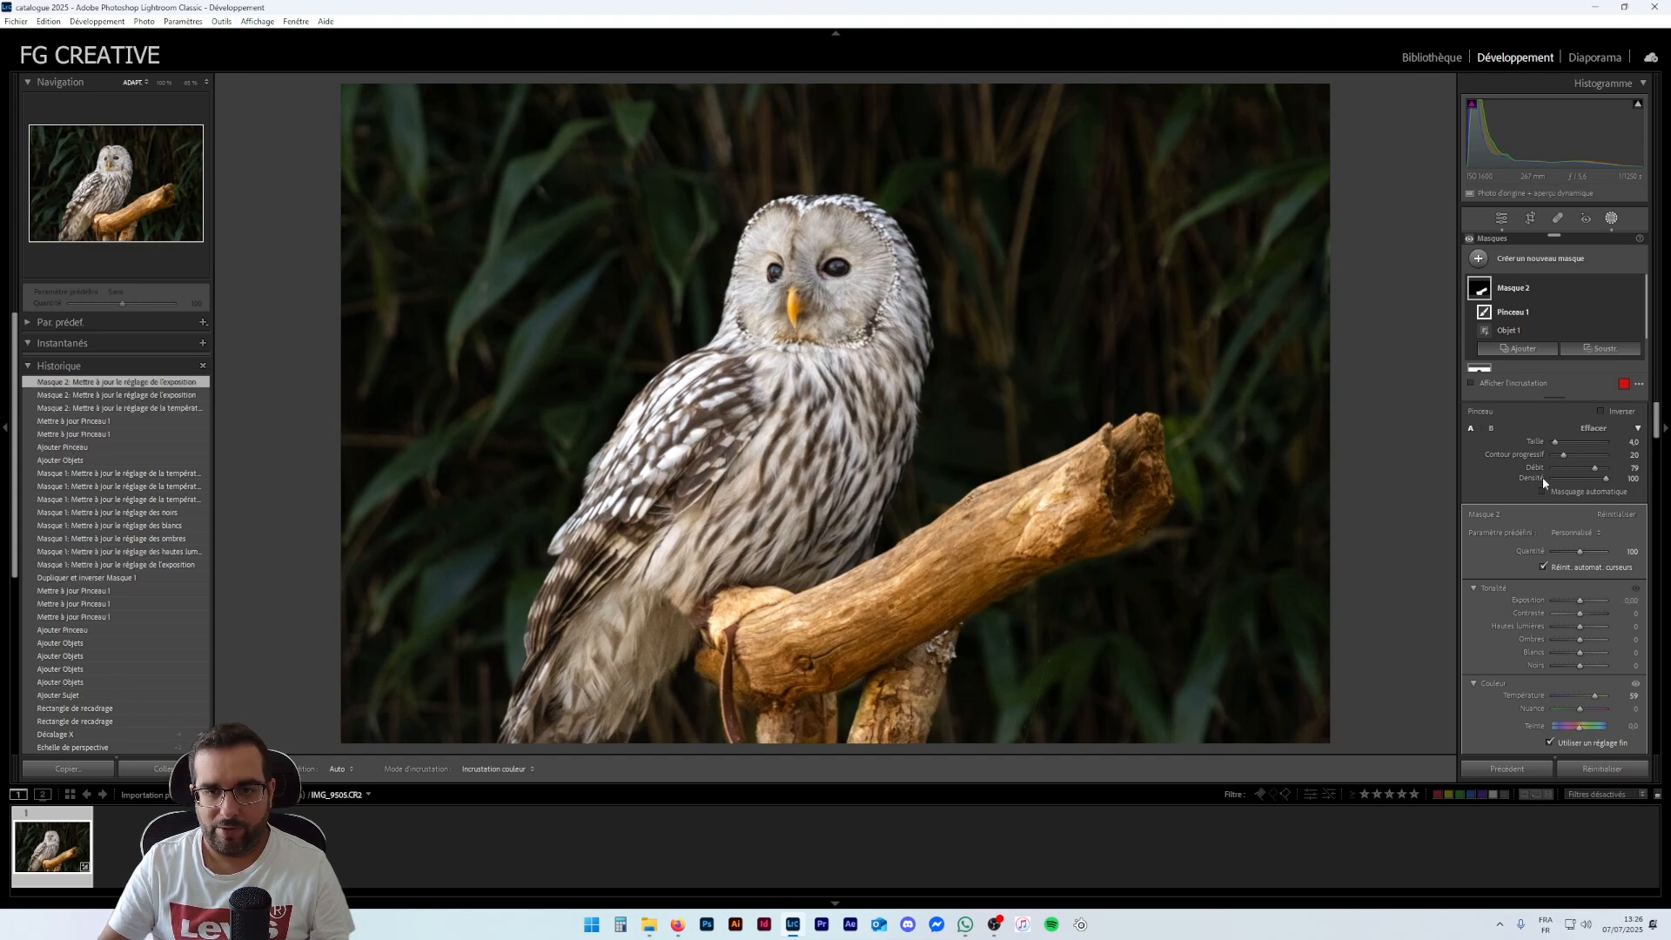
pyautogui.scroll(-2, 1537, 589)
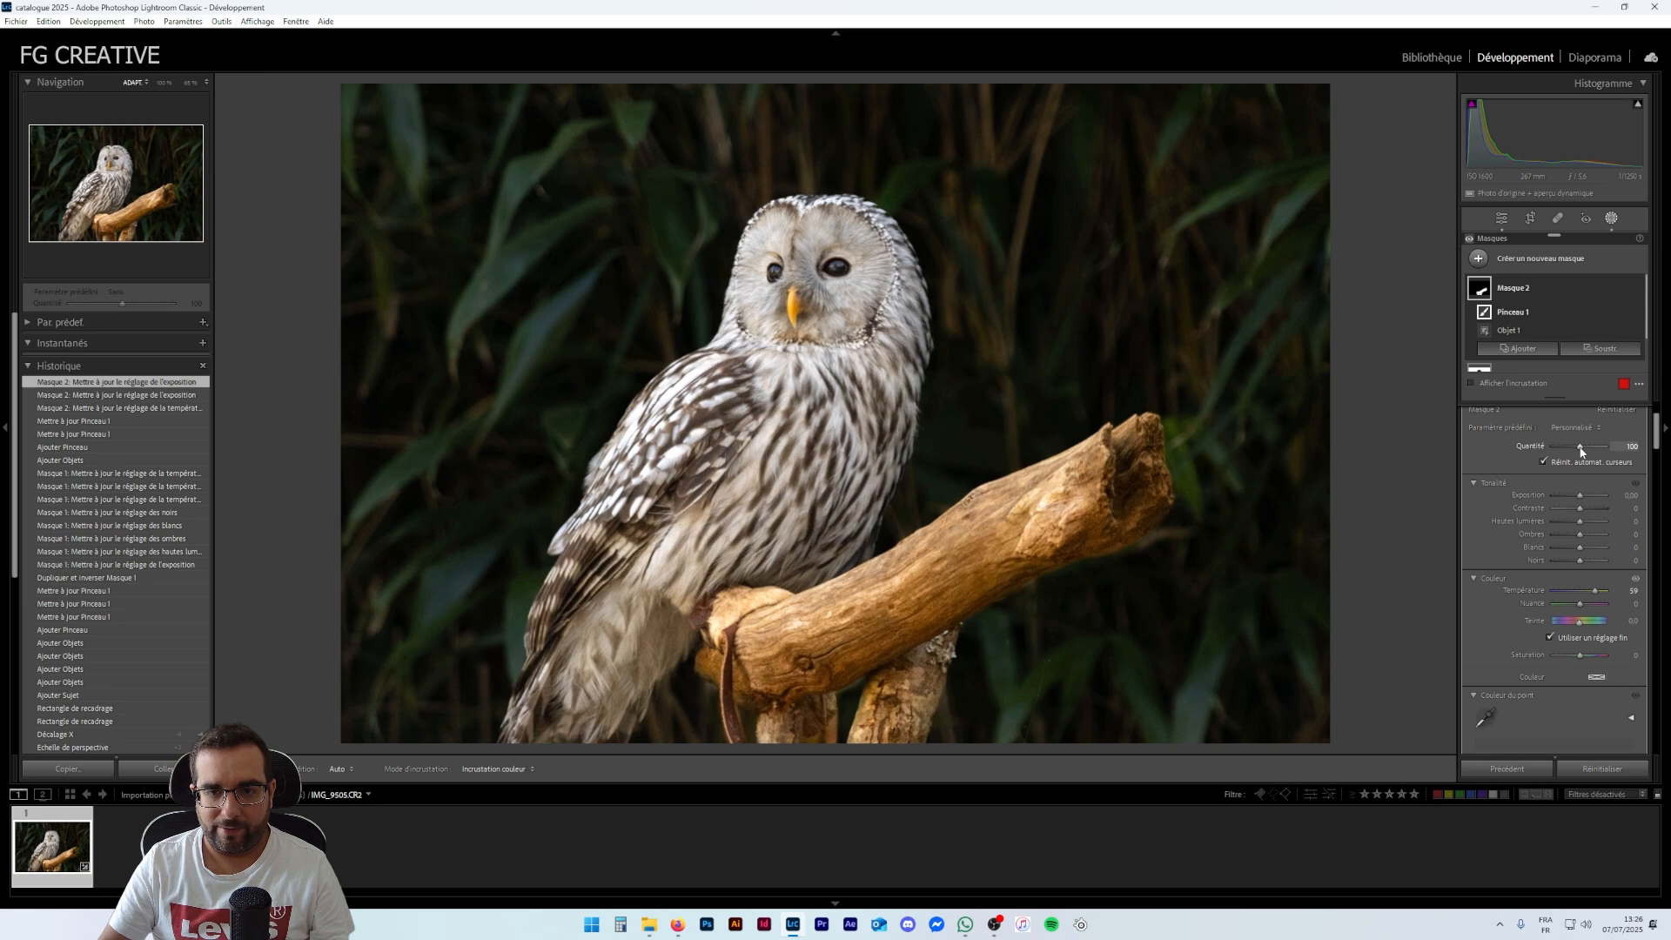
pyautogui.moveTo(1584, 445); pyautogui.dragTo(1581, 447)
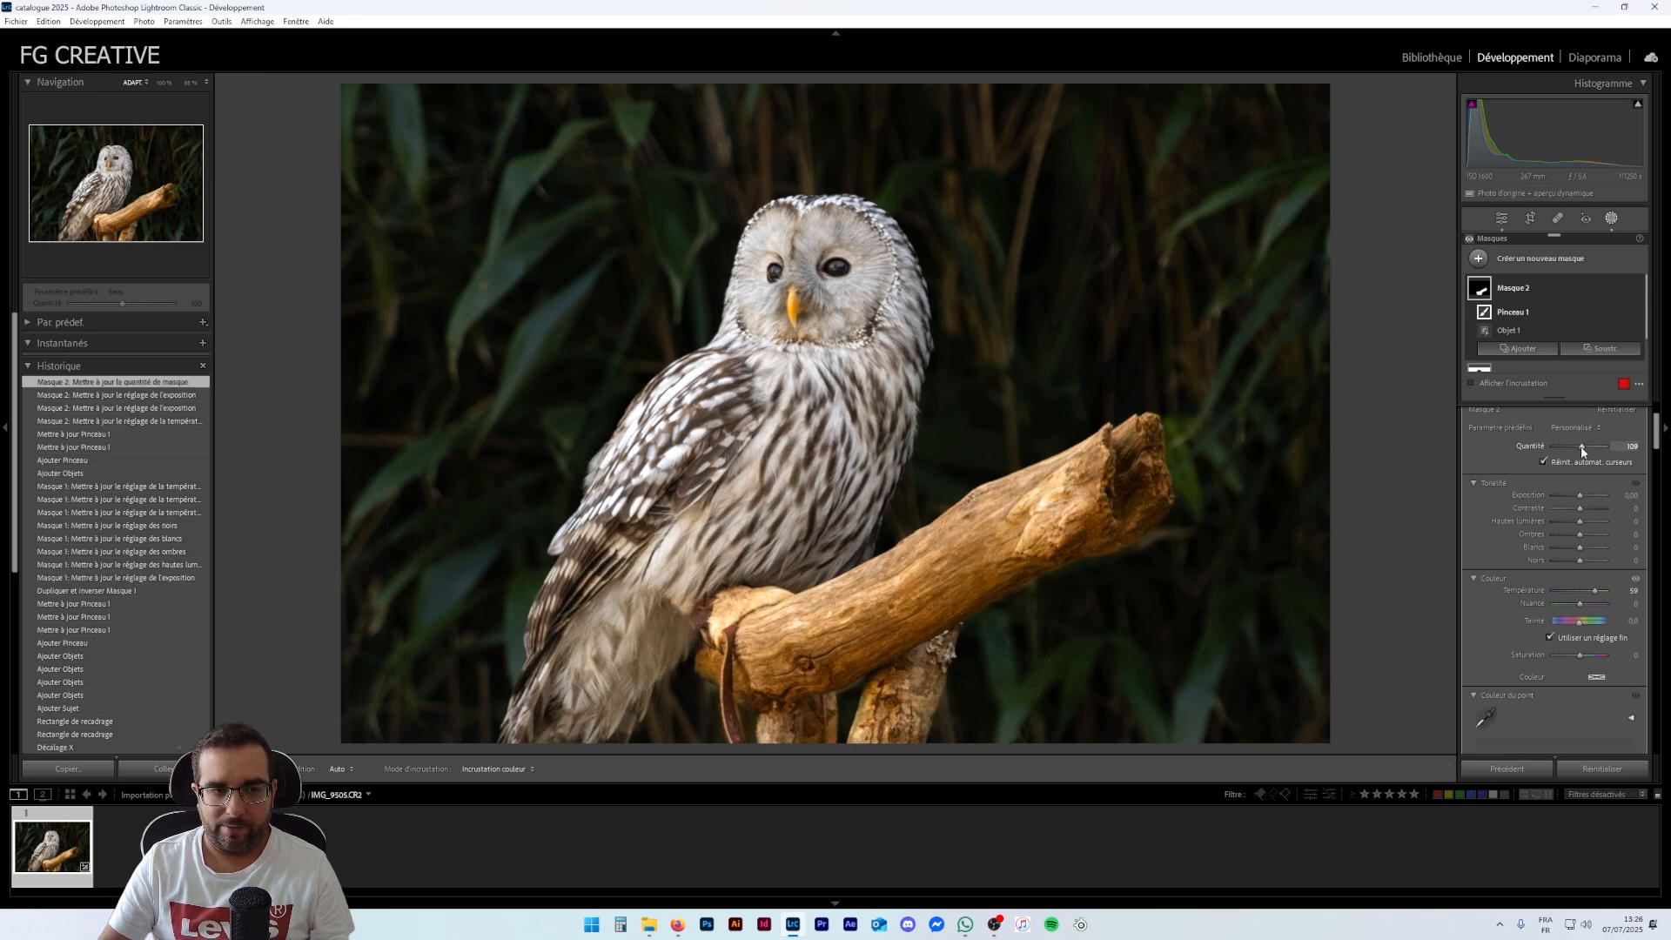
pyautogui.scroll(2, 1505, 579)
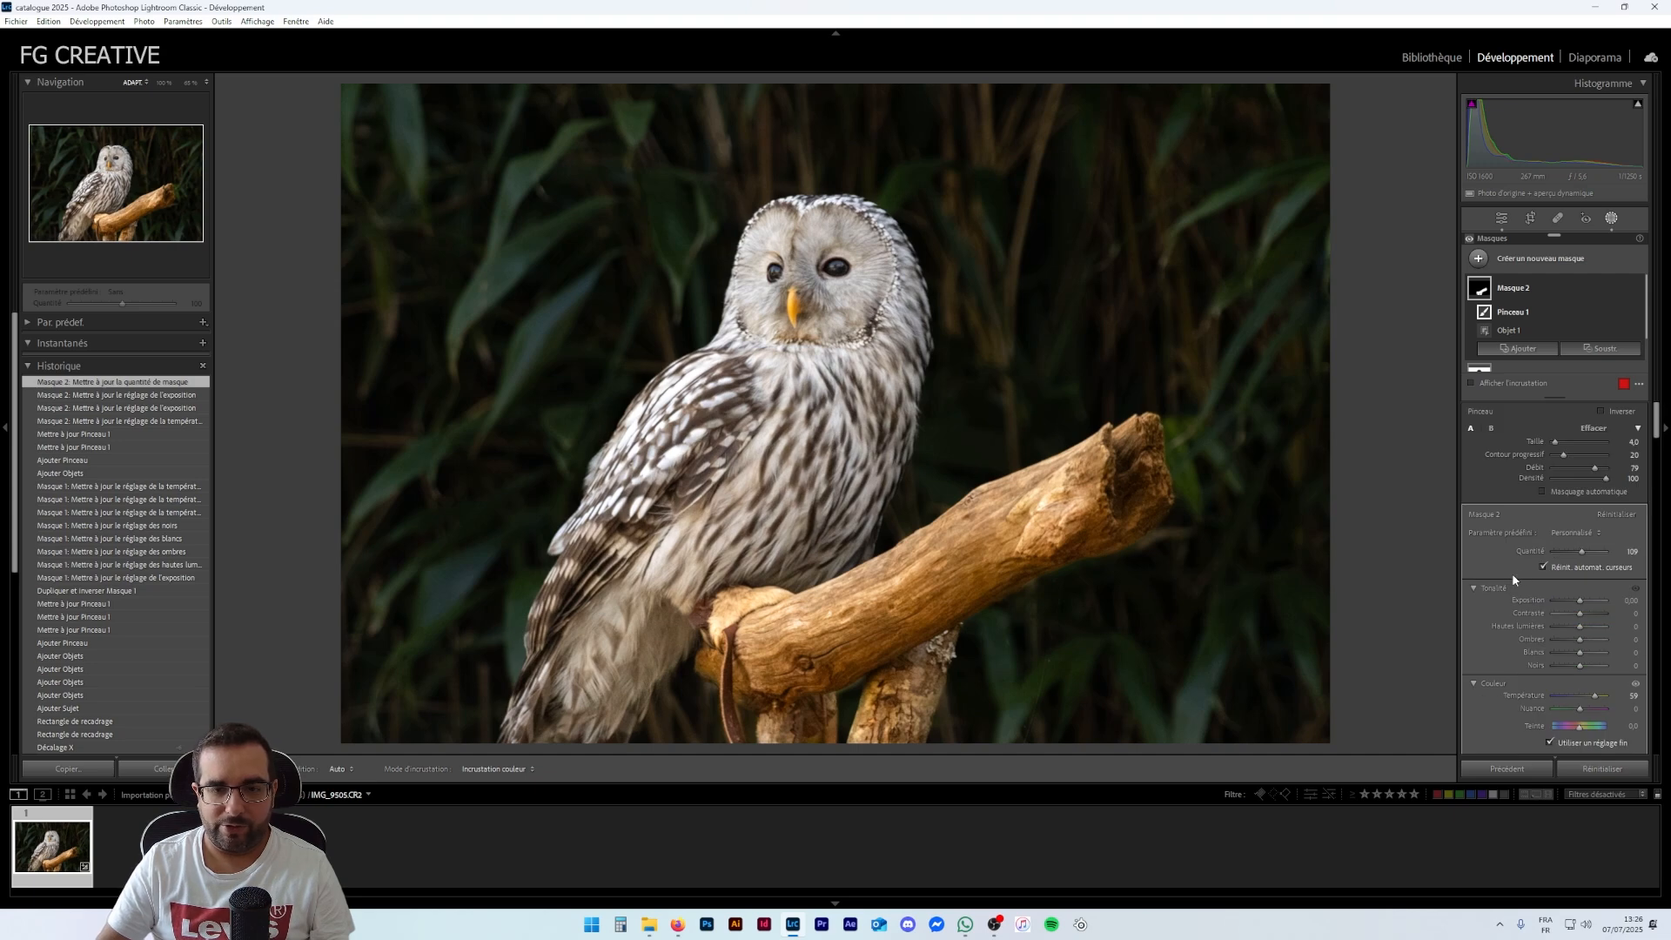
# Examine which areas and components Masque 1, its inverted copy and Masque 2 cover
pyautogui.click(1532, 286)
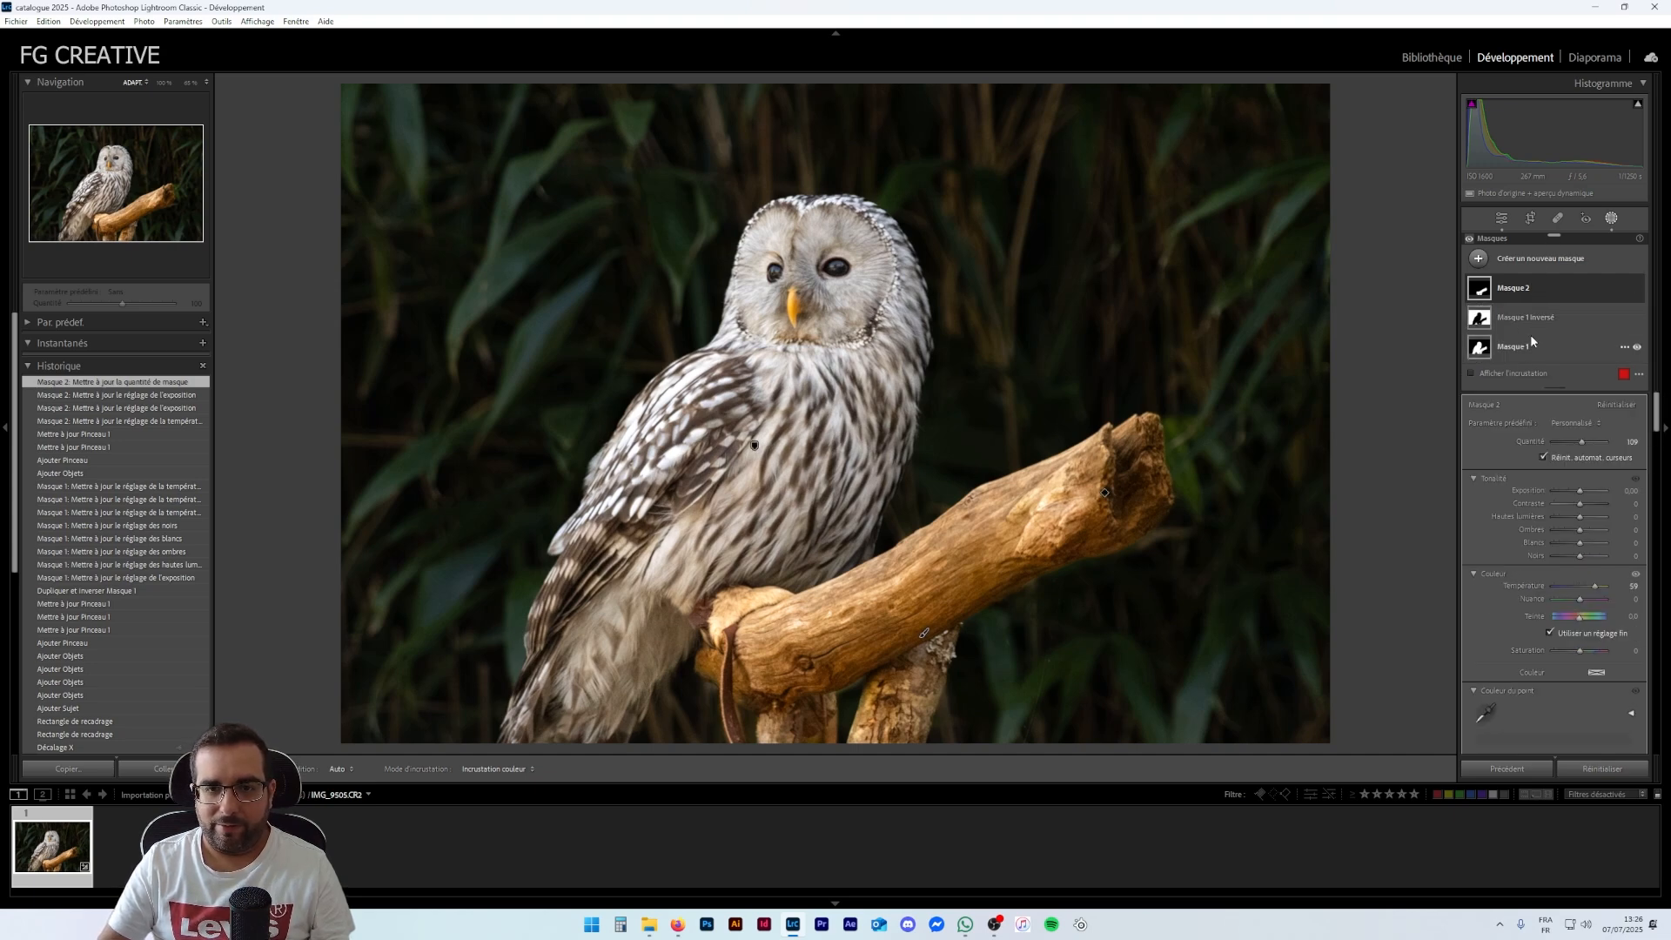
pyautogui.click(1536, 342)
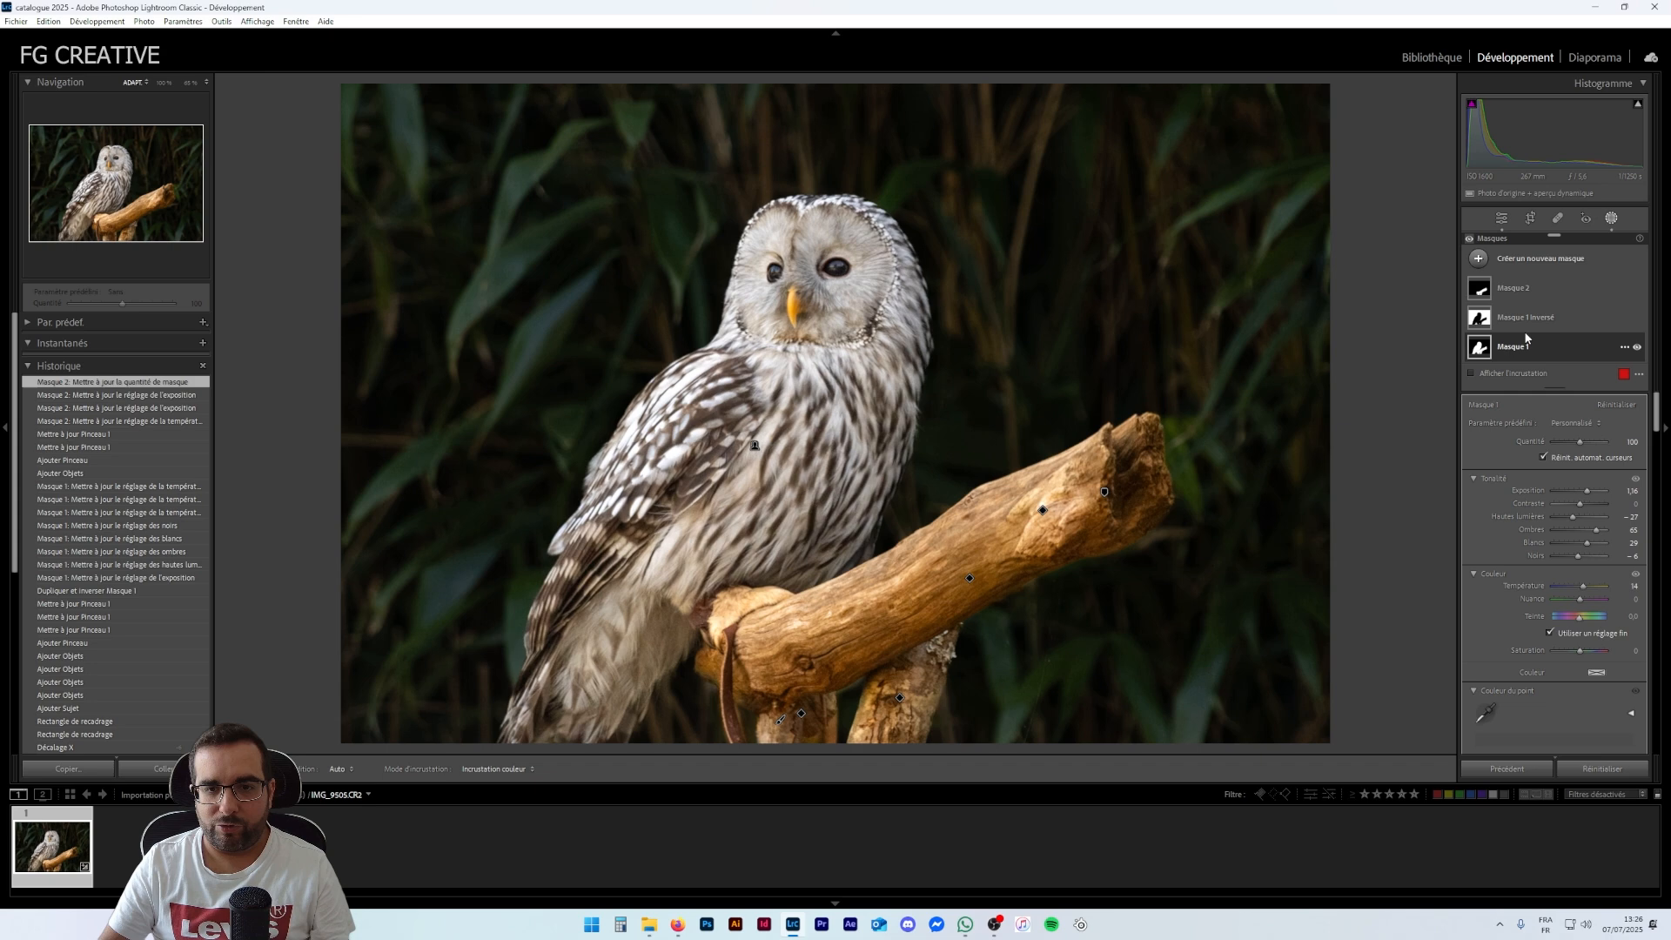
pyautogui.moveTo(1477, 351)
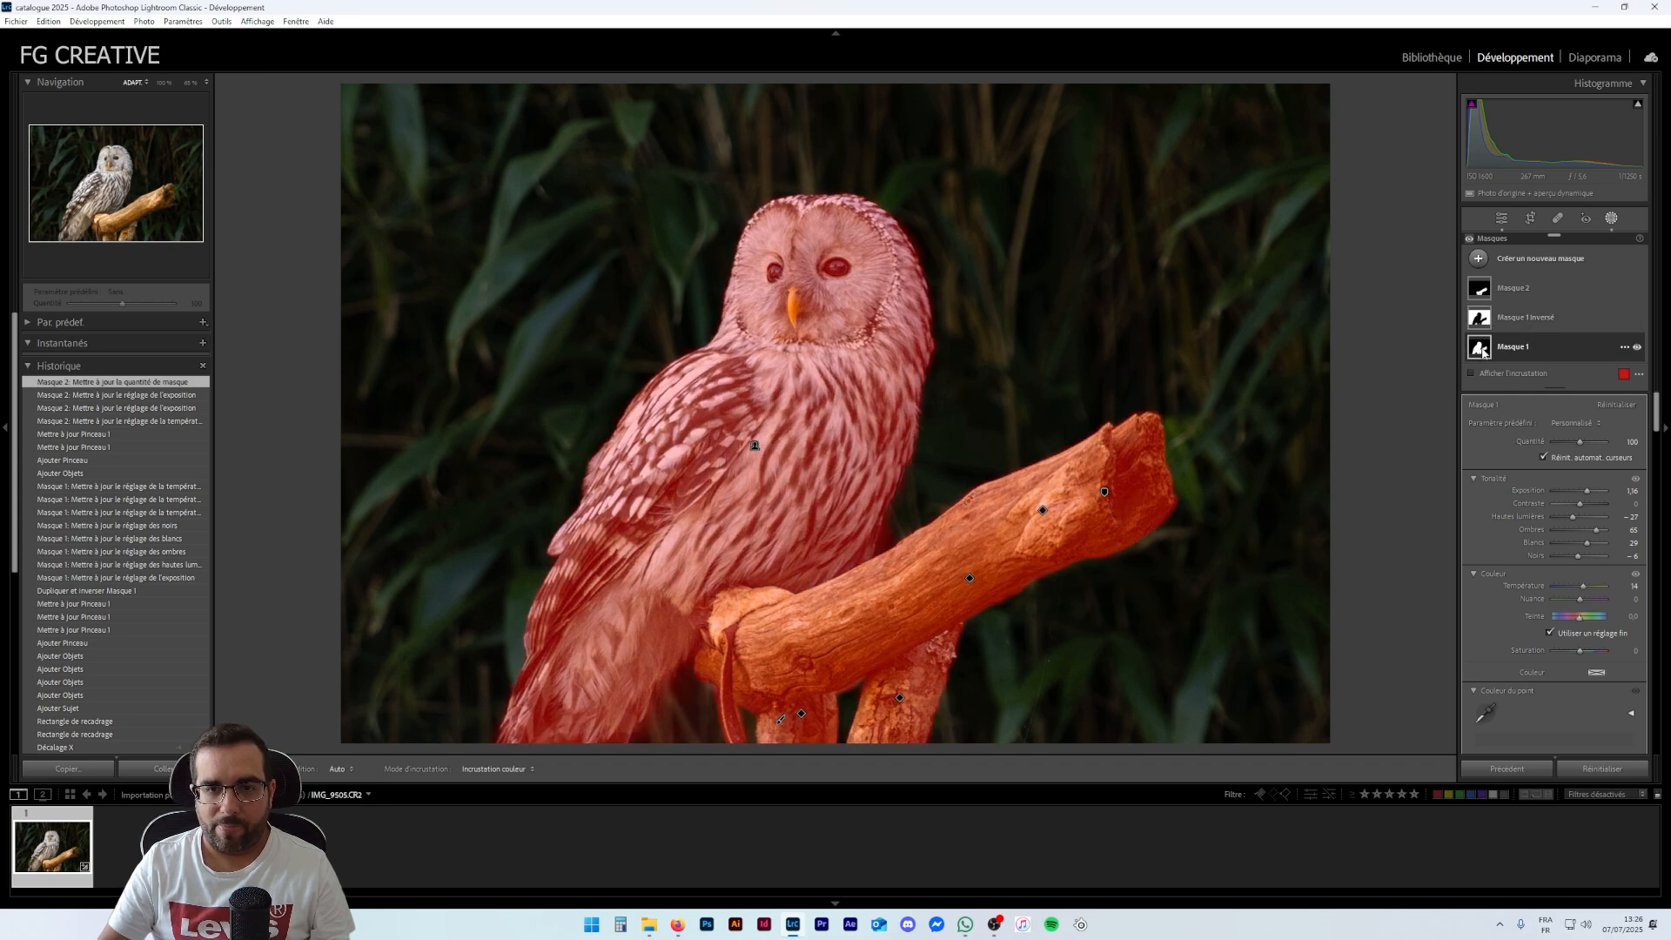
pyautogui.click(1522, 346)
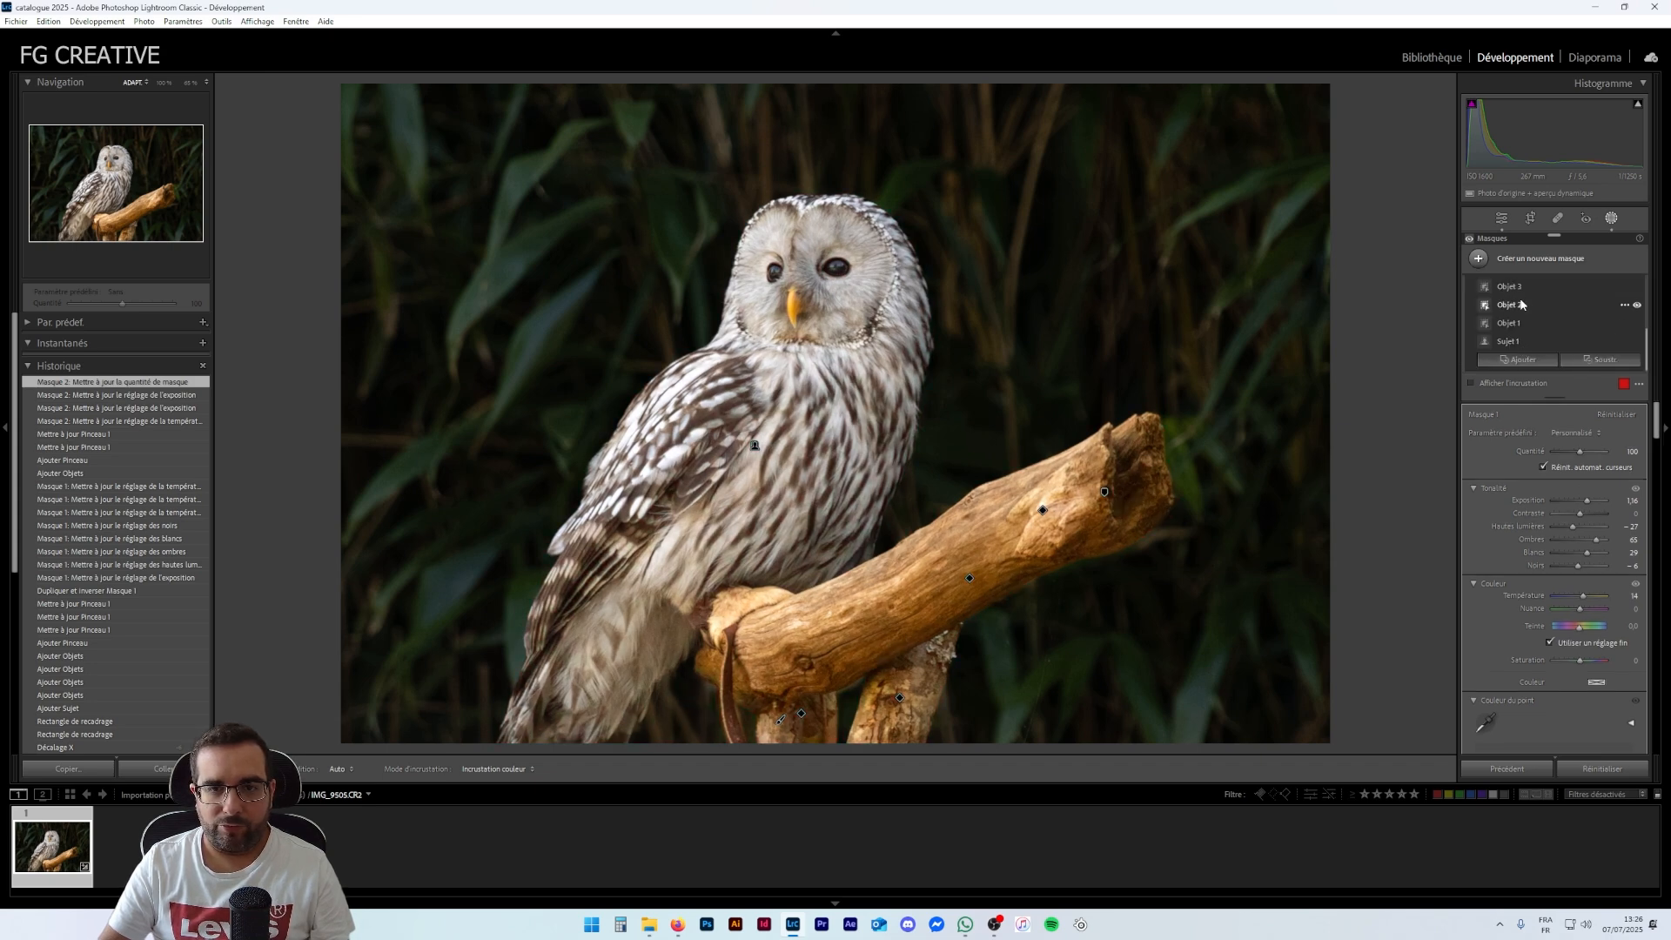
pyautogui.scroll(2, 1520, 328)
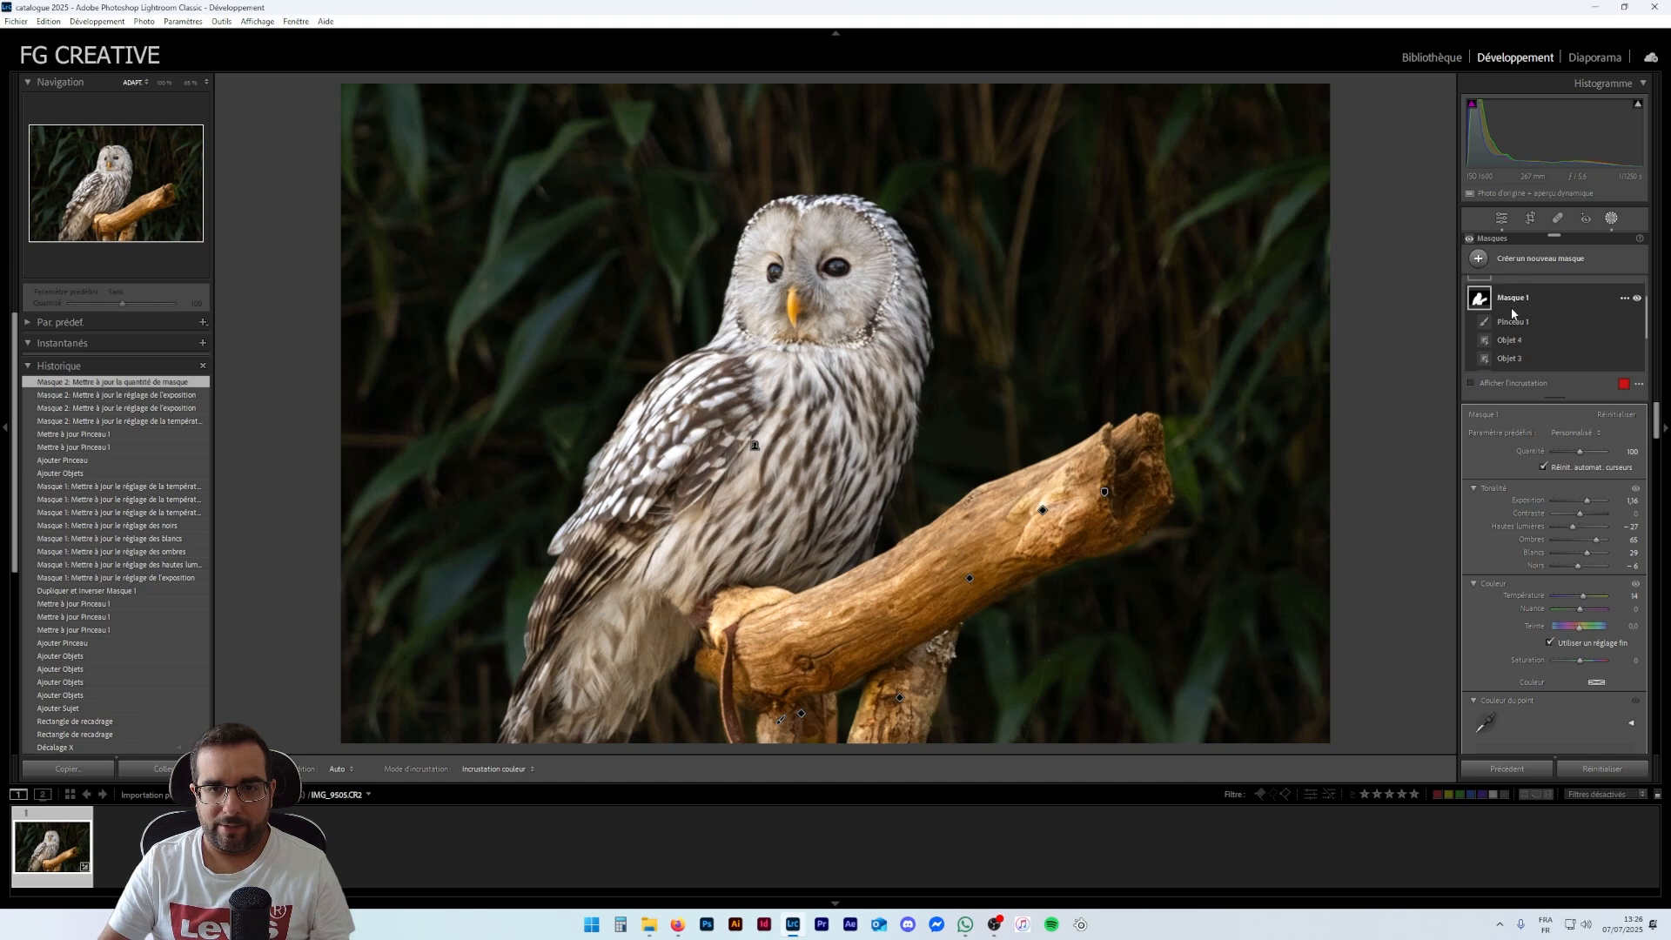
pyautogui.scroll(-1, 1514, 318)
pyautogui.click(1521, 319)
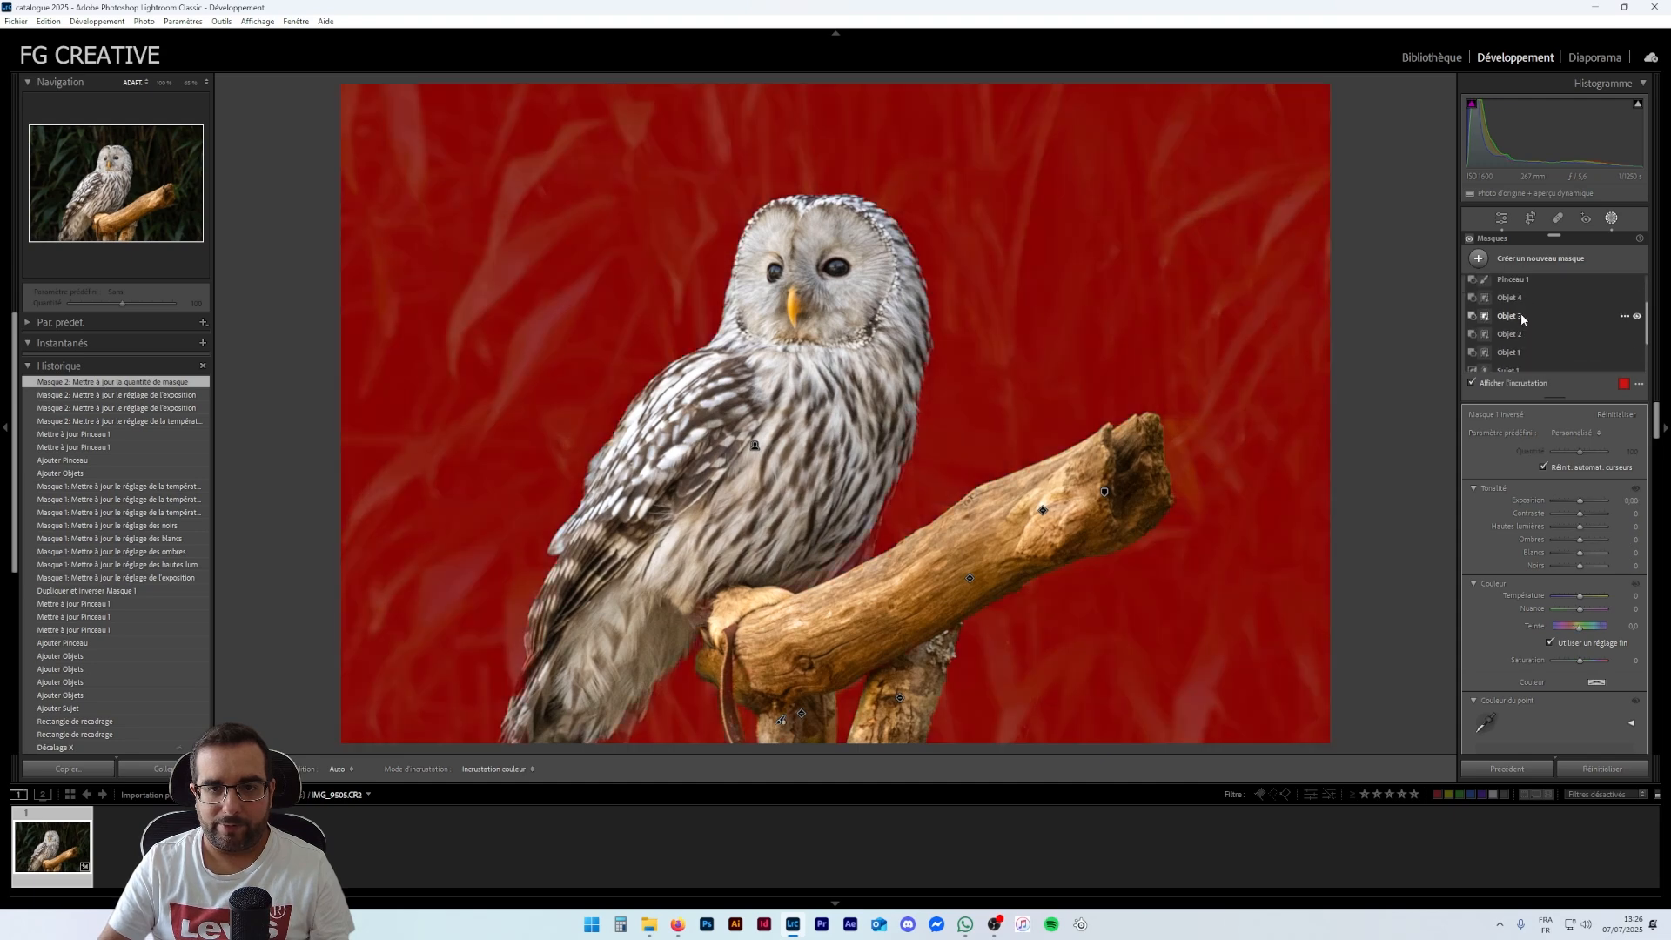
pyautogui.click(1526, 296)
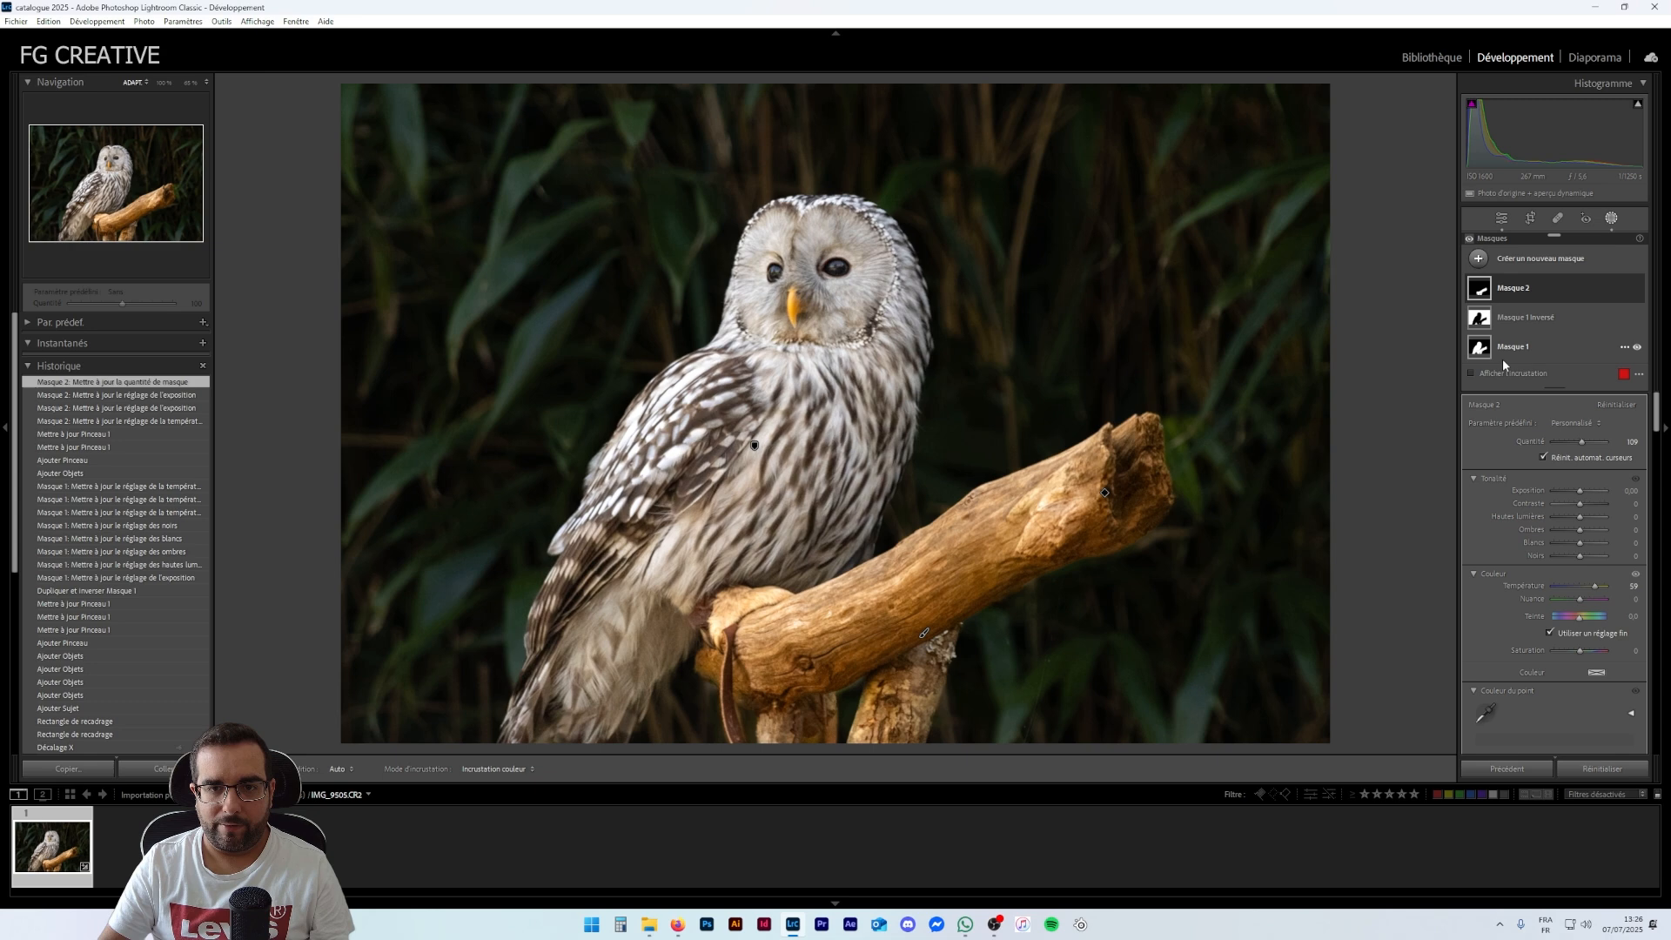
# Rename Masque 1, which covers the owl and branch, as "sujet"
pyautogui.rightClick(1513, 348)
pyautogui.click(1519, 346)
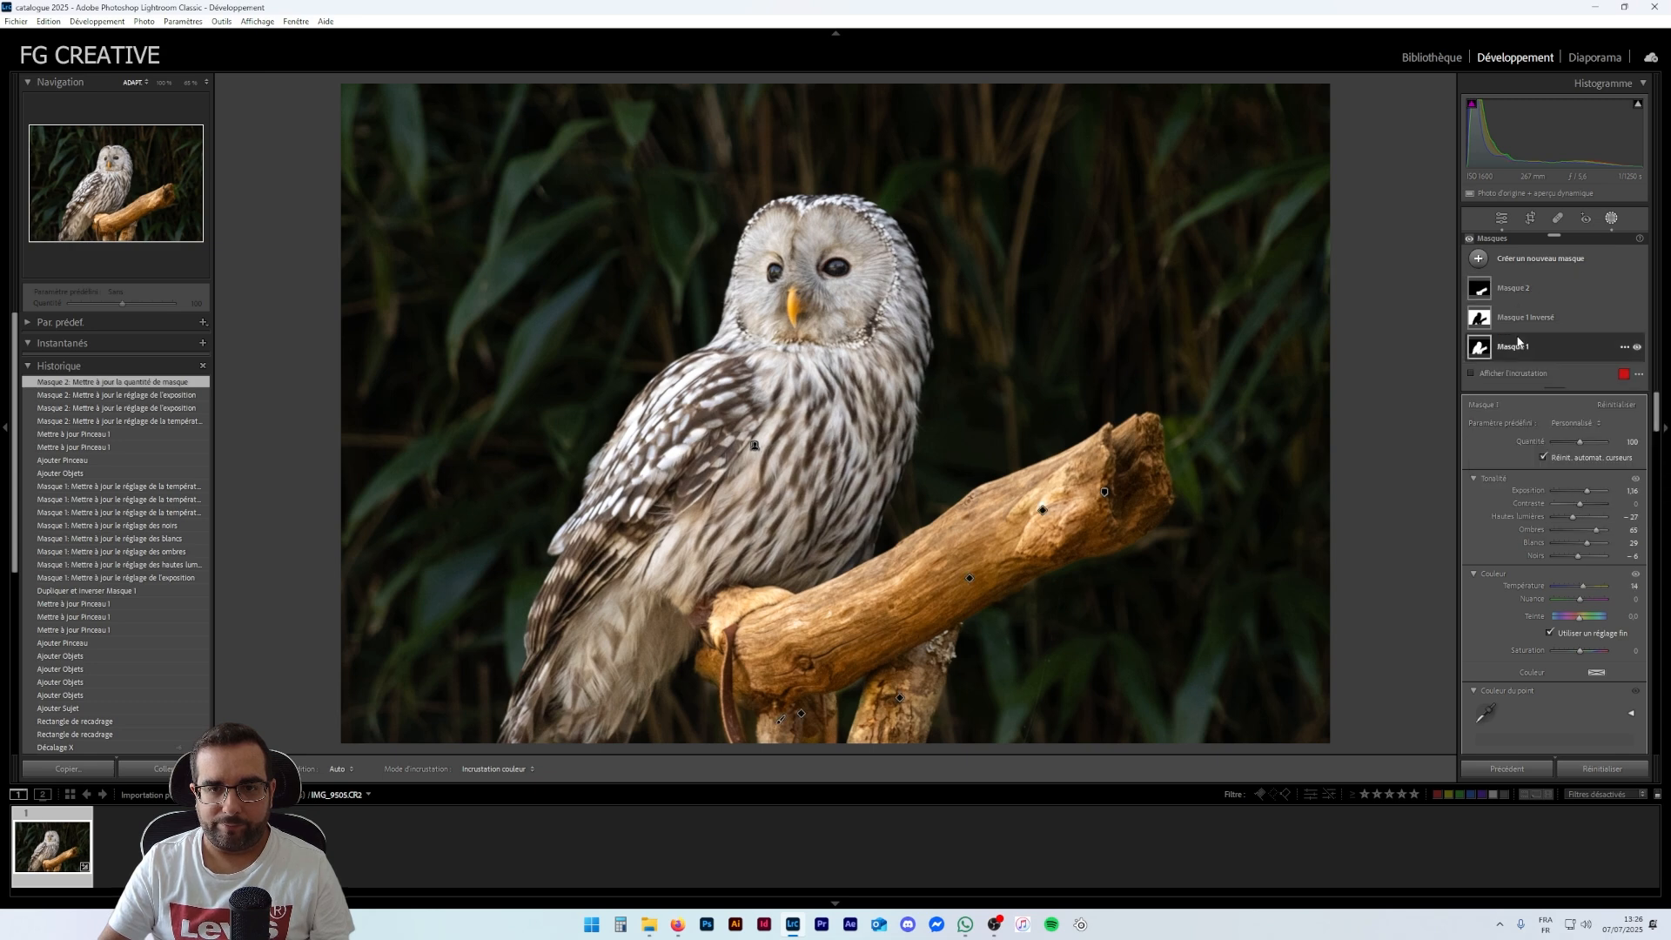
pyautogui.rightClick(1519, 347)
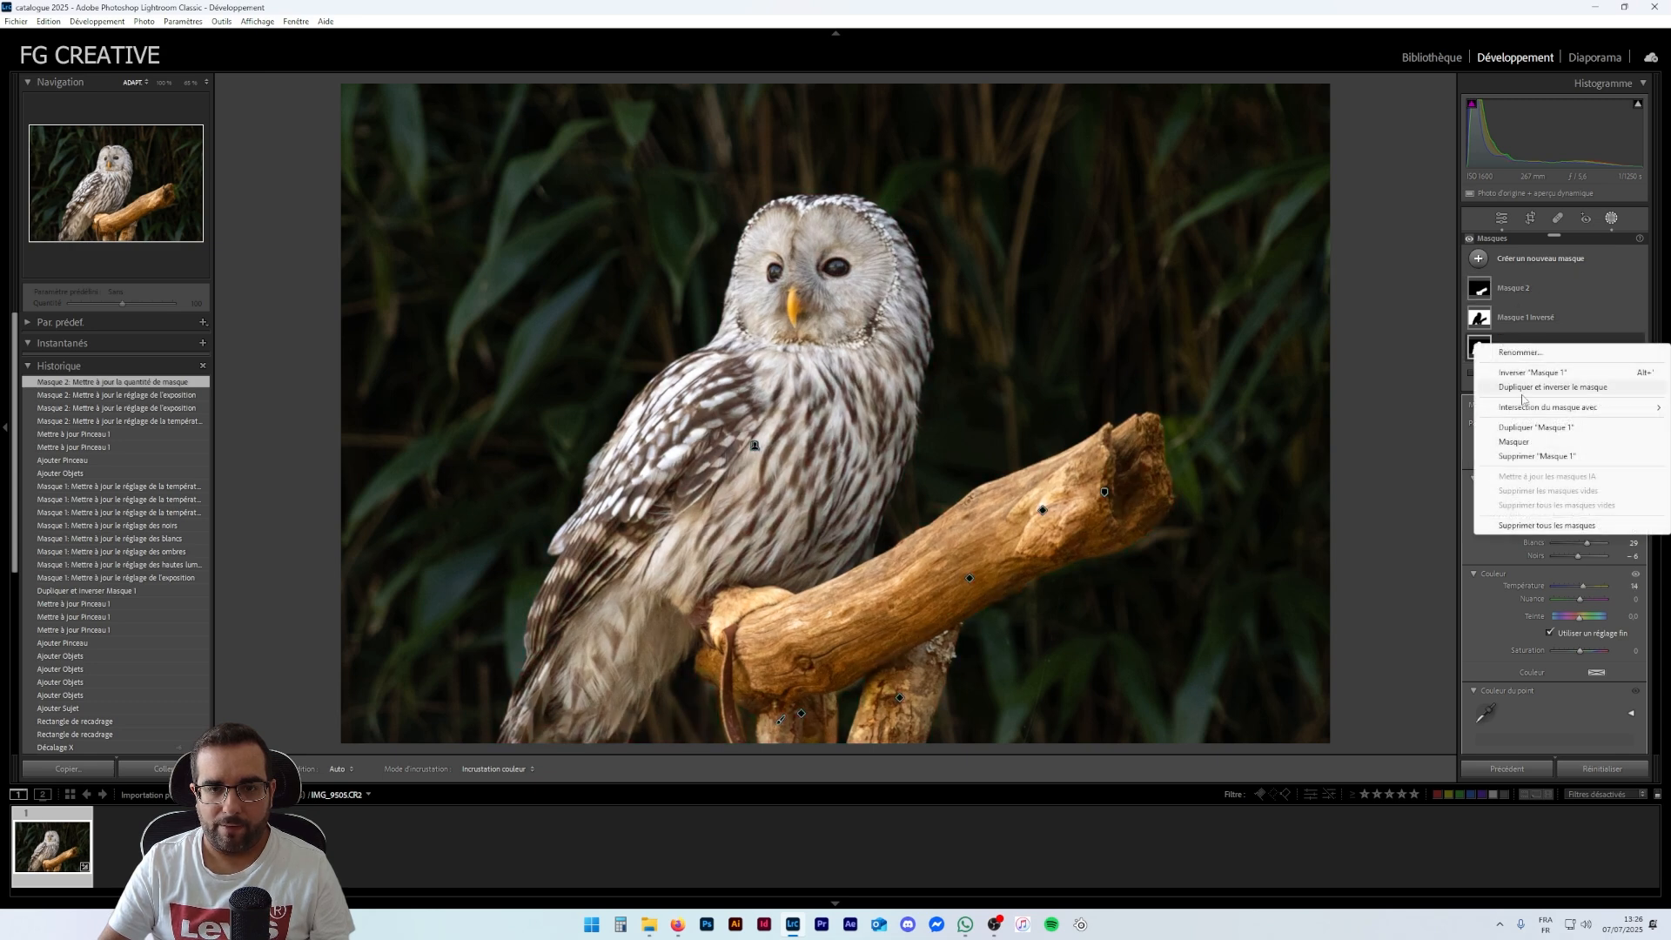
pyautogui.click(1528, 353)
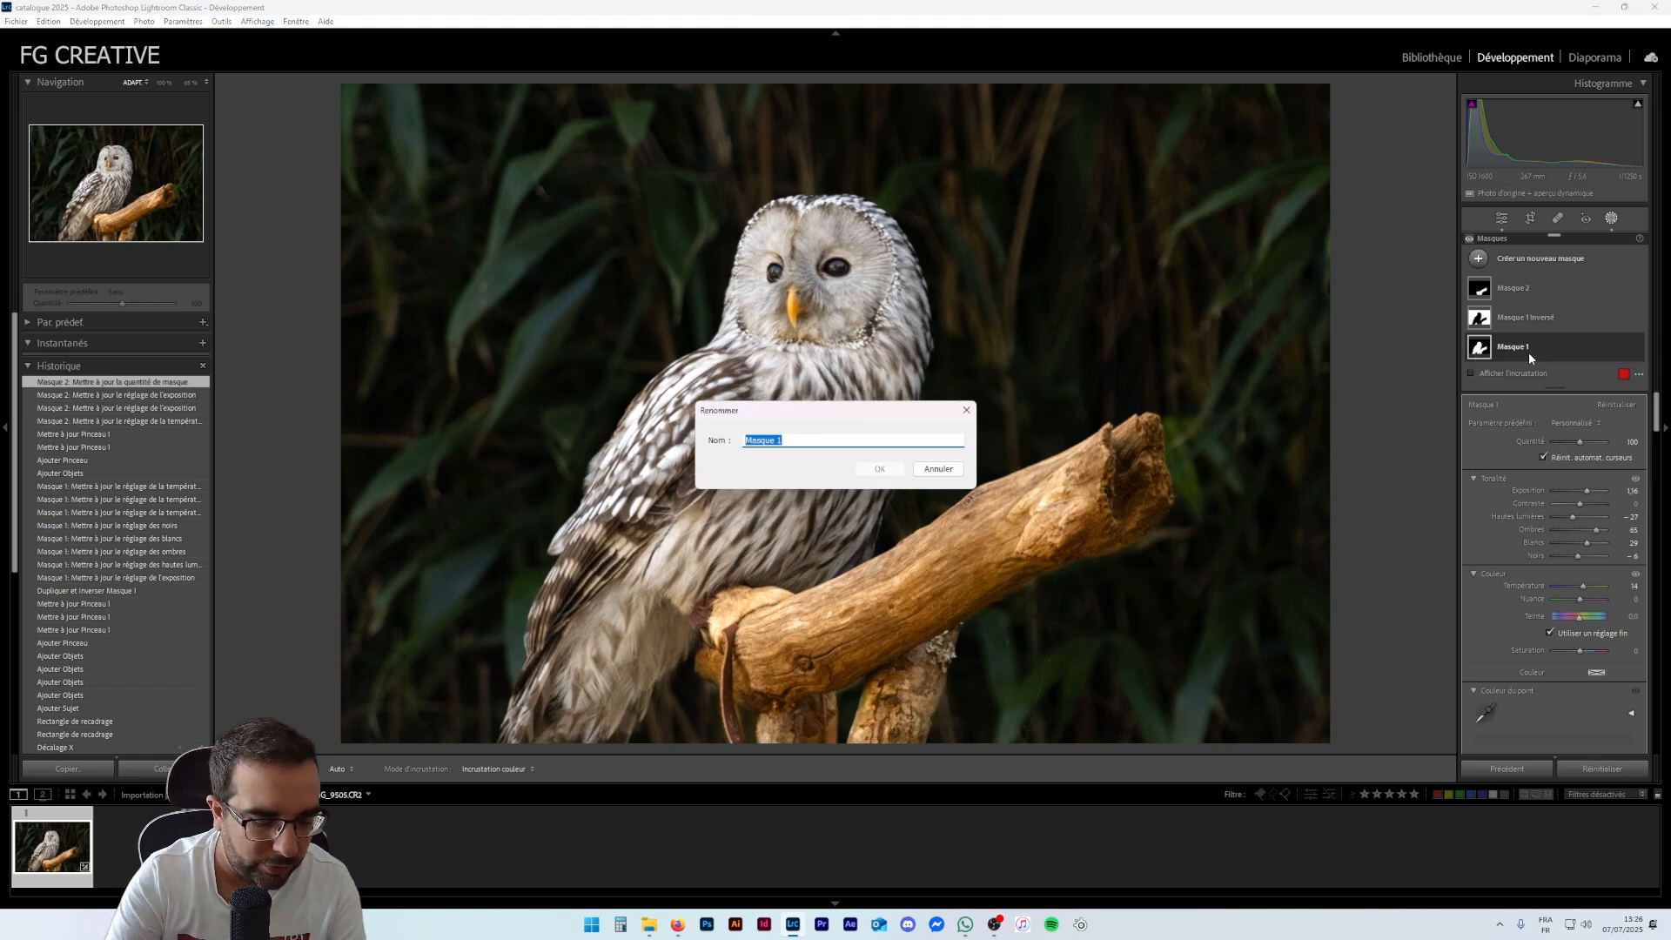
pyautogui.write('sujet')
pyautogui.press('Return')
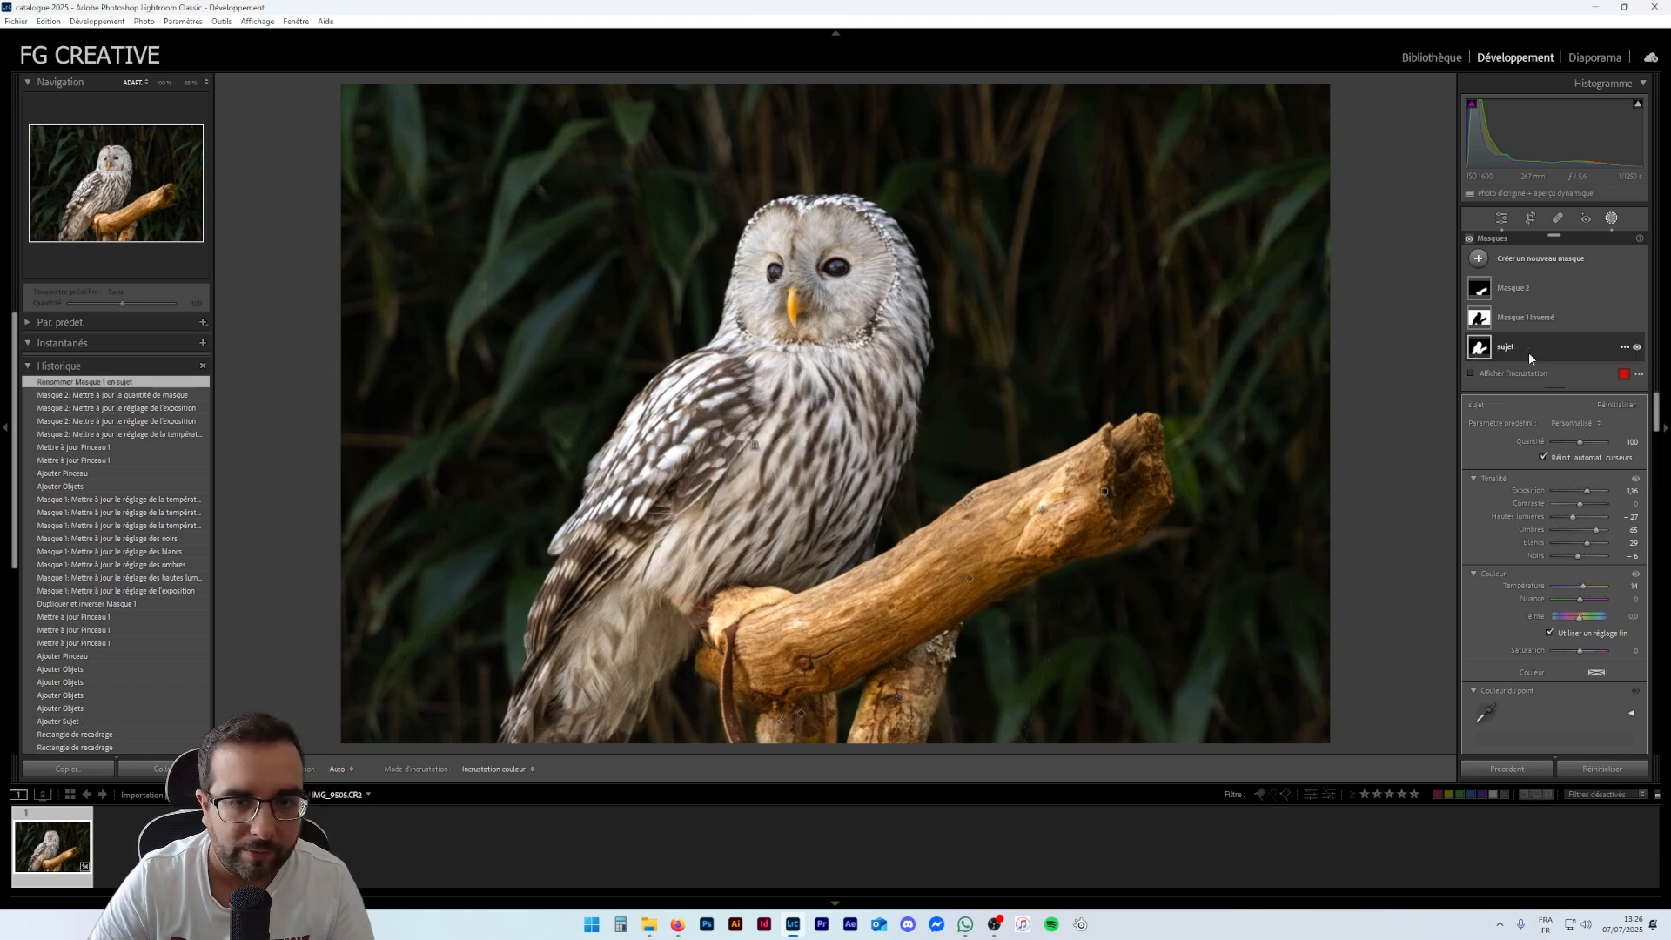
# Rename the inverted copy of Masque 1 as "arriere plan"
pyautogui.rightClick(1516, 317)
pyautogui.click(1520, 323)
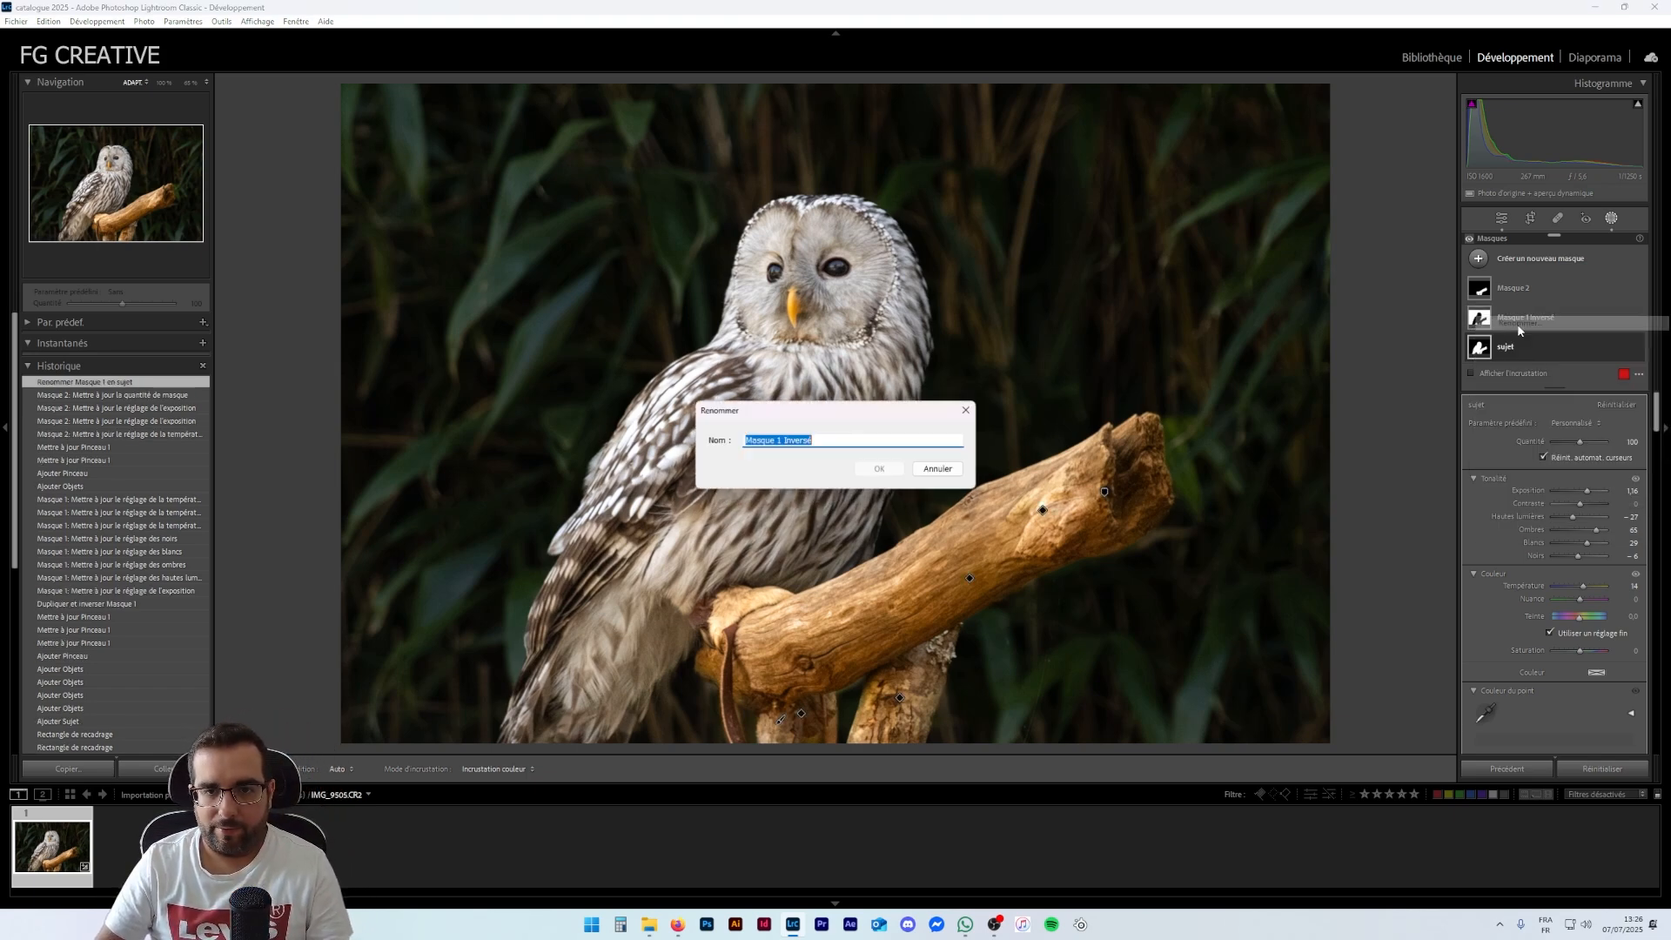
pyautogui.write('arrier')
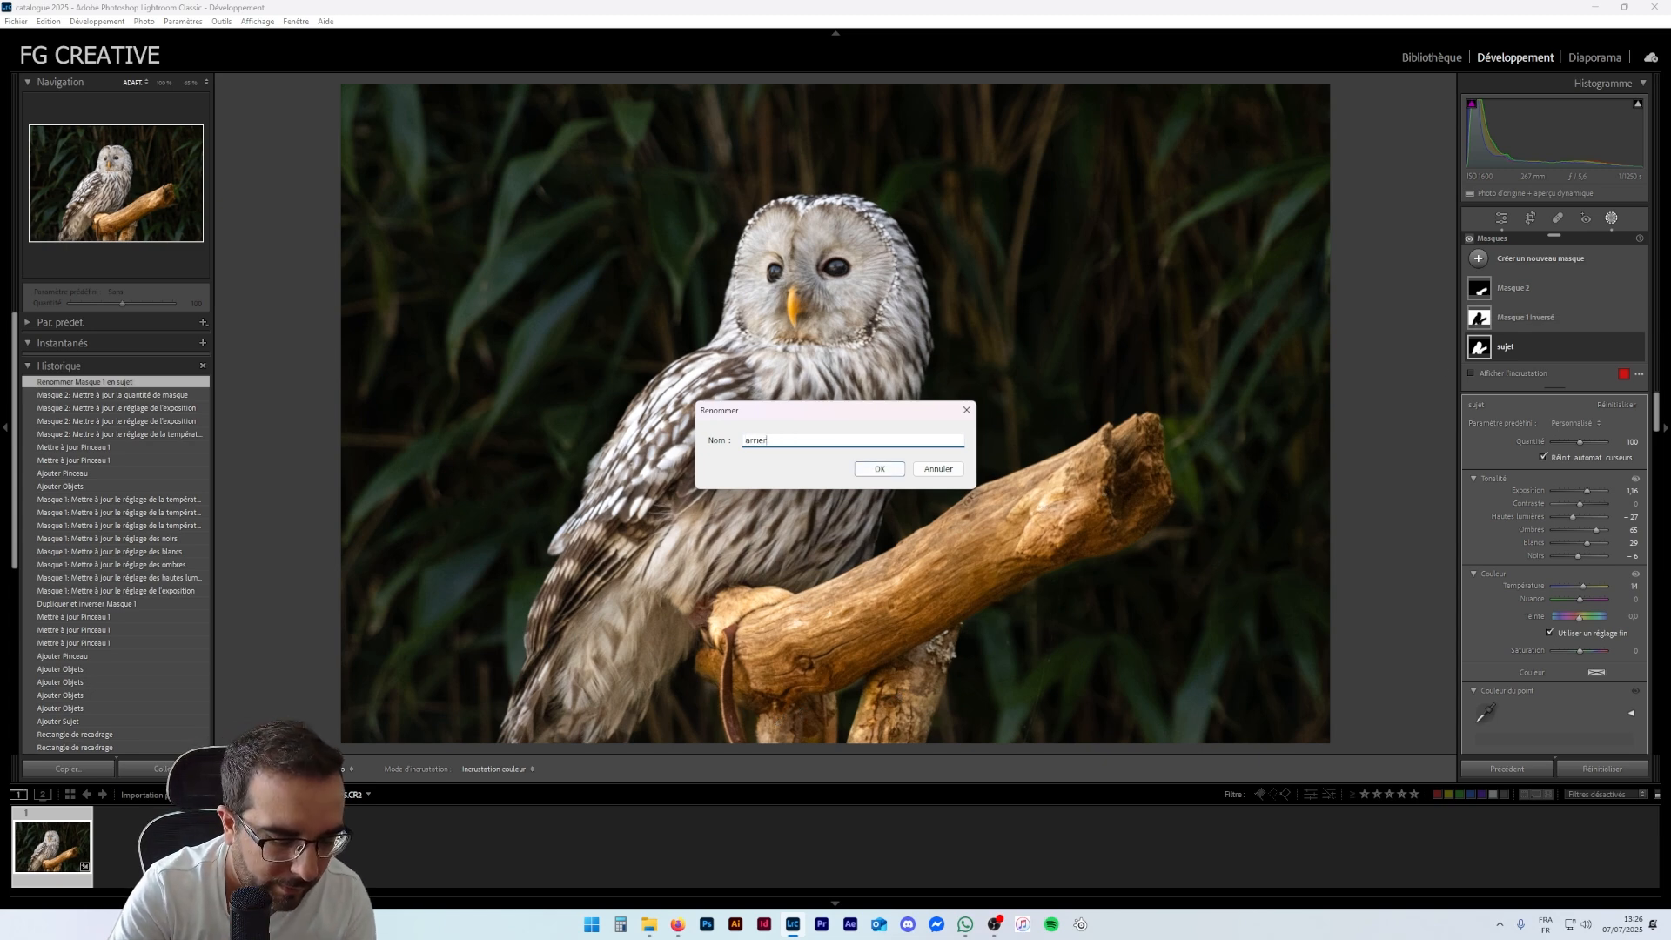
pyautogui.write('e plan')
pyautogui.press('Return')
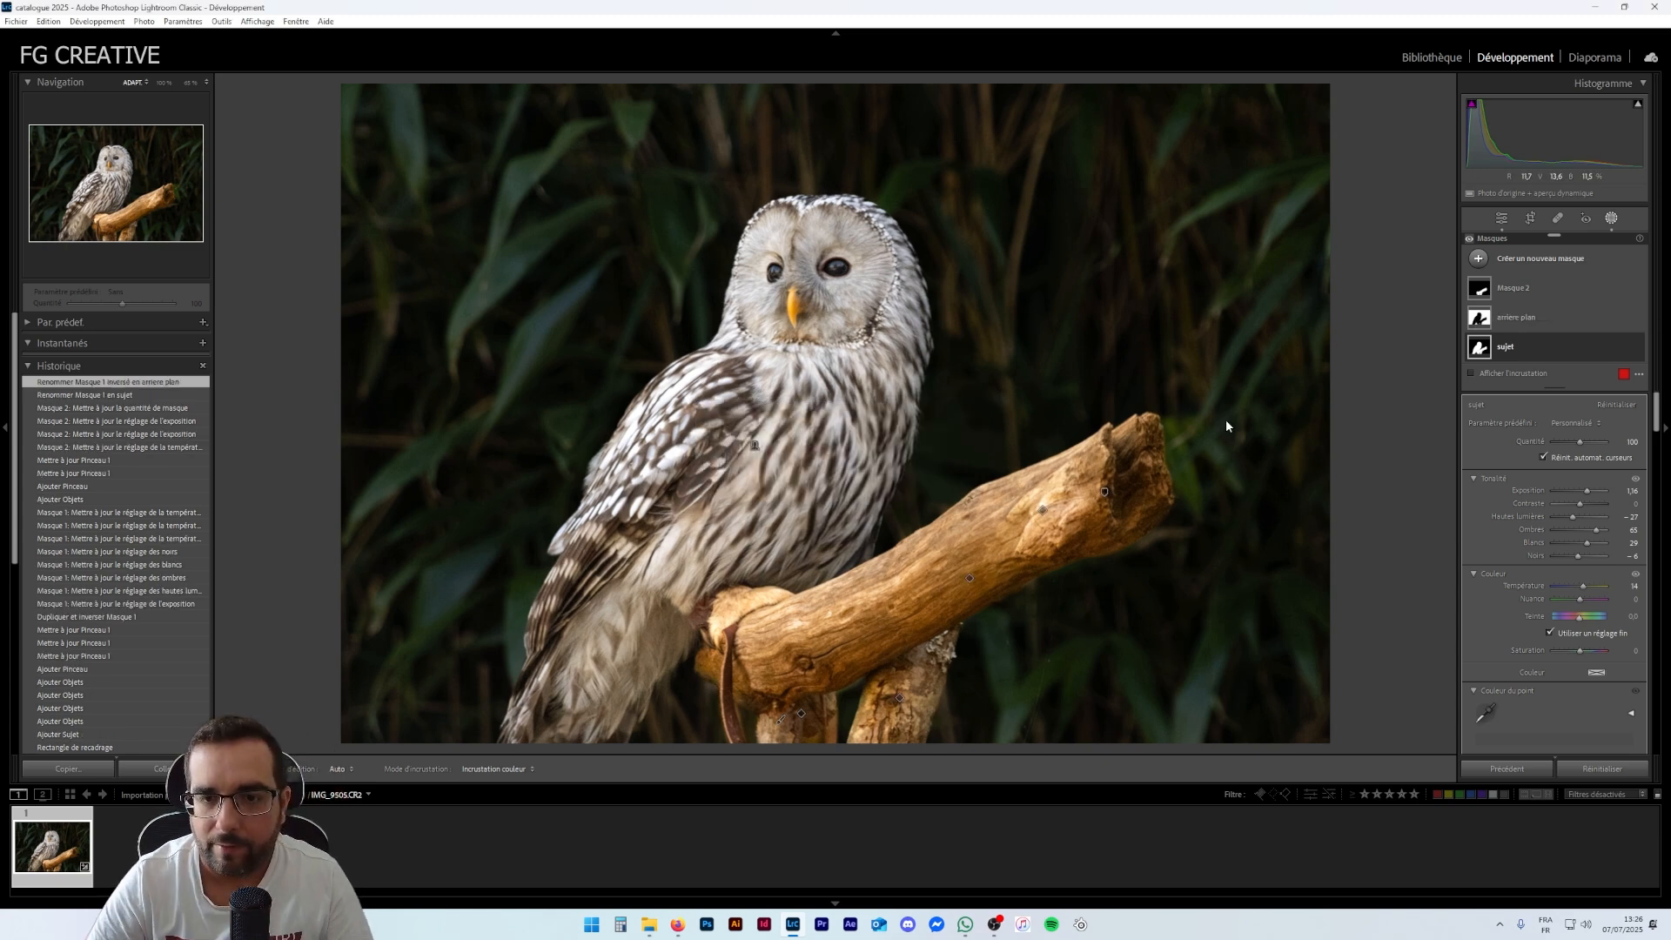
# Rename Masque 2, which covers only the branch, as "branche"
pyautogui.rightClick(1512, 288)
pyautogui.click(1519, 295)
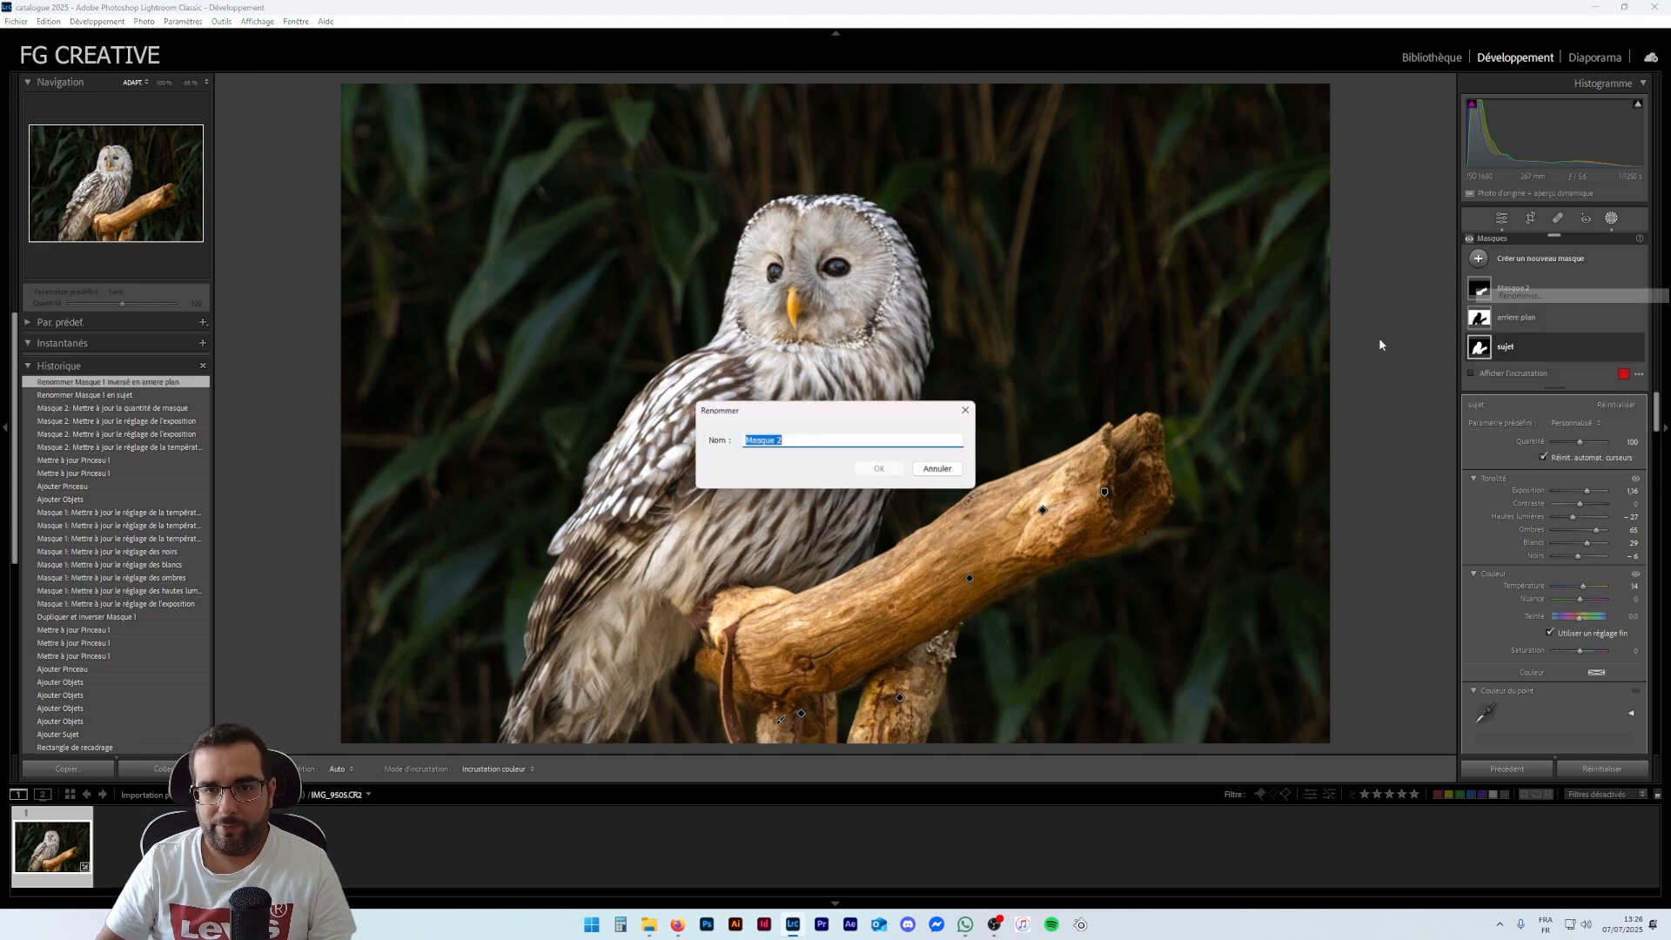
pyautogui.write('bra')
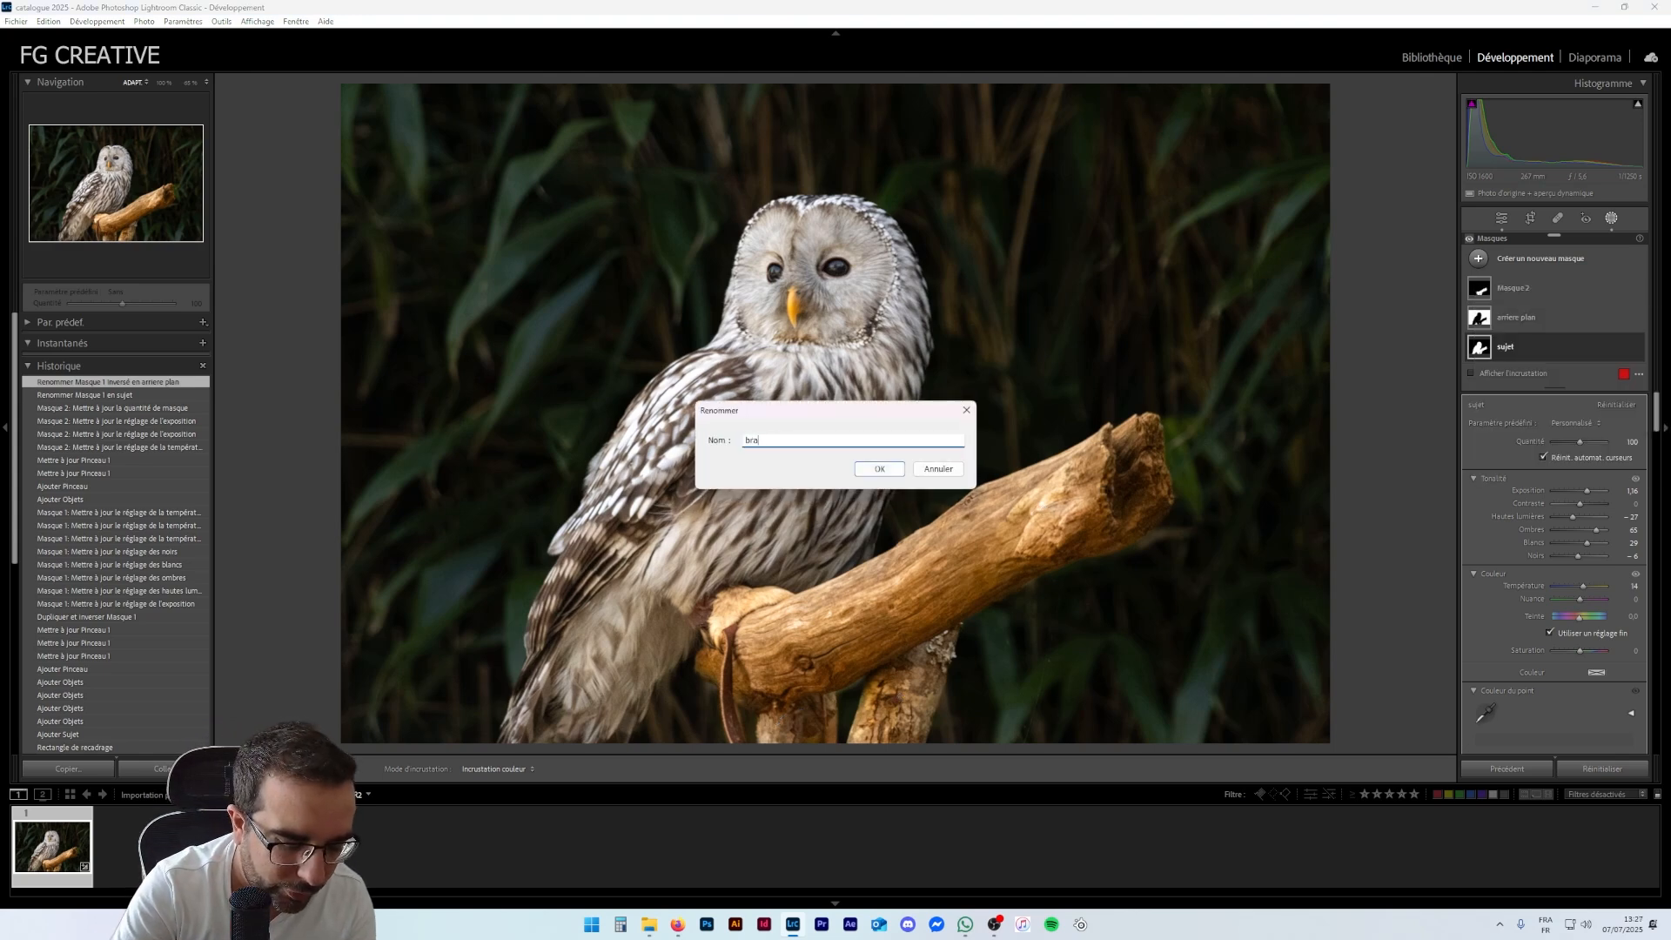
pyautogui.write('nche')
pyautogui.press('Return')
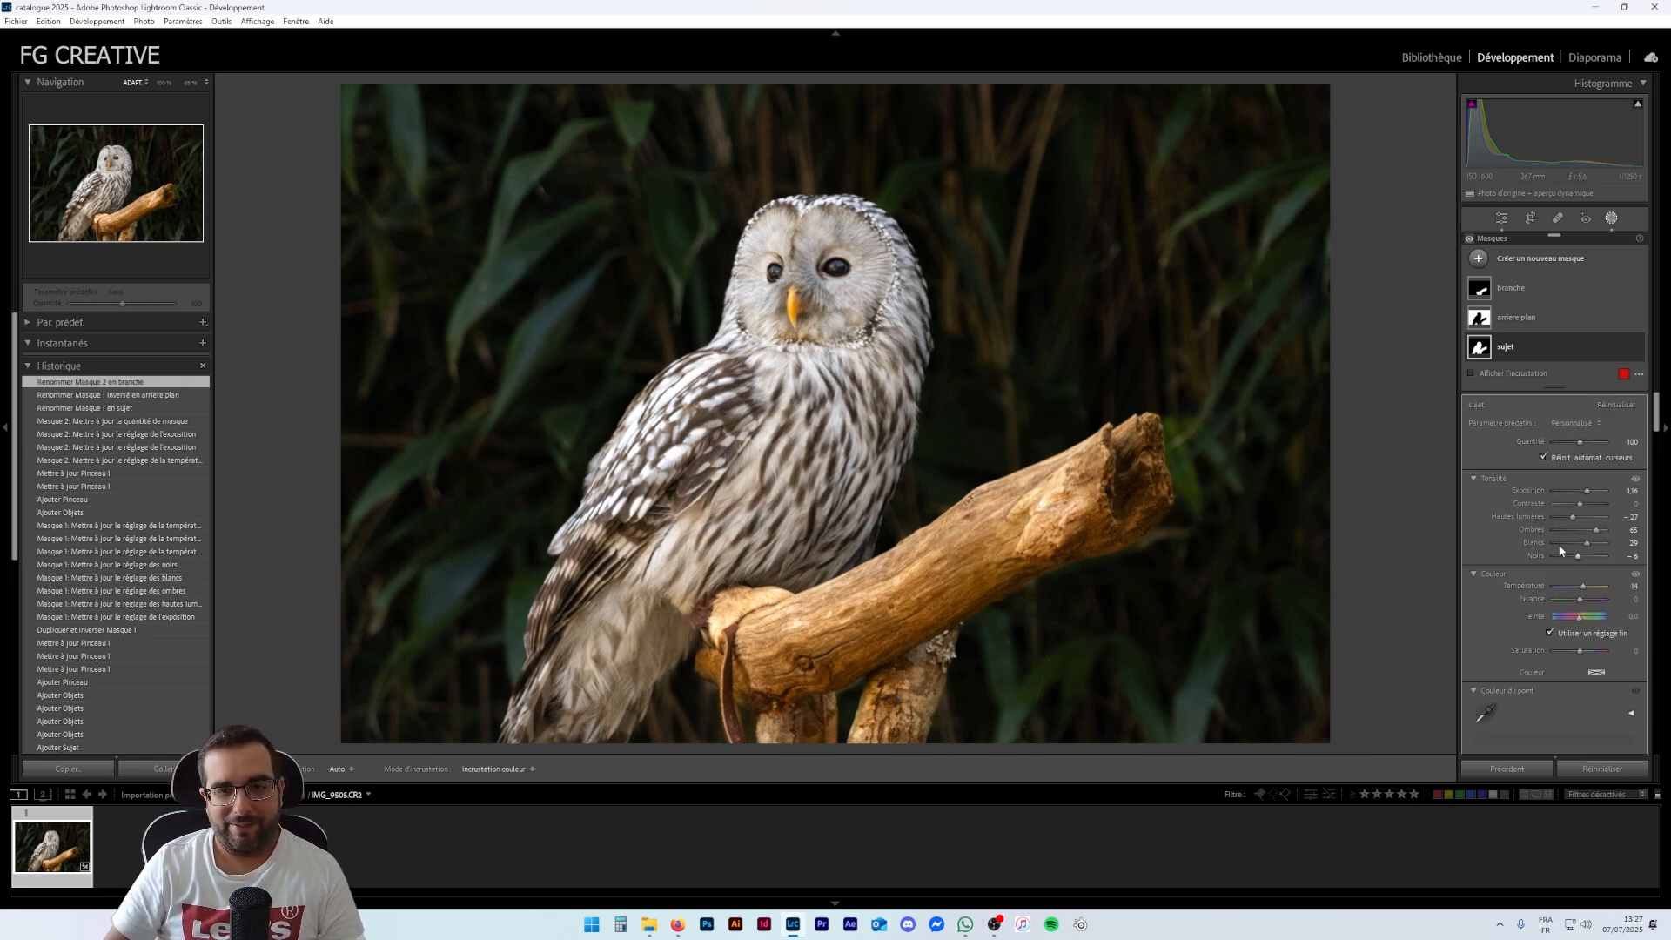
# Slightly raise the Saturation of the sujet mask
pyautogui.click(1525, 319)
pyautogui.click(1521, 346)
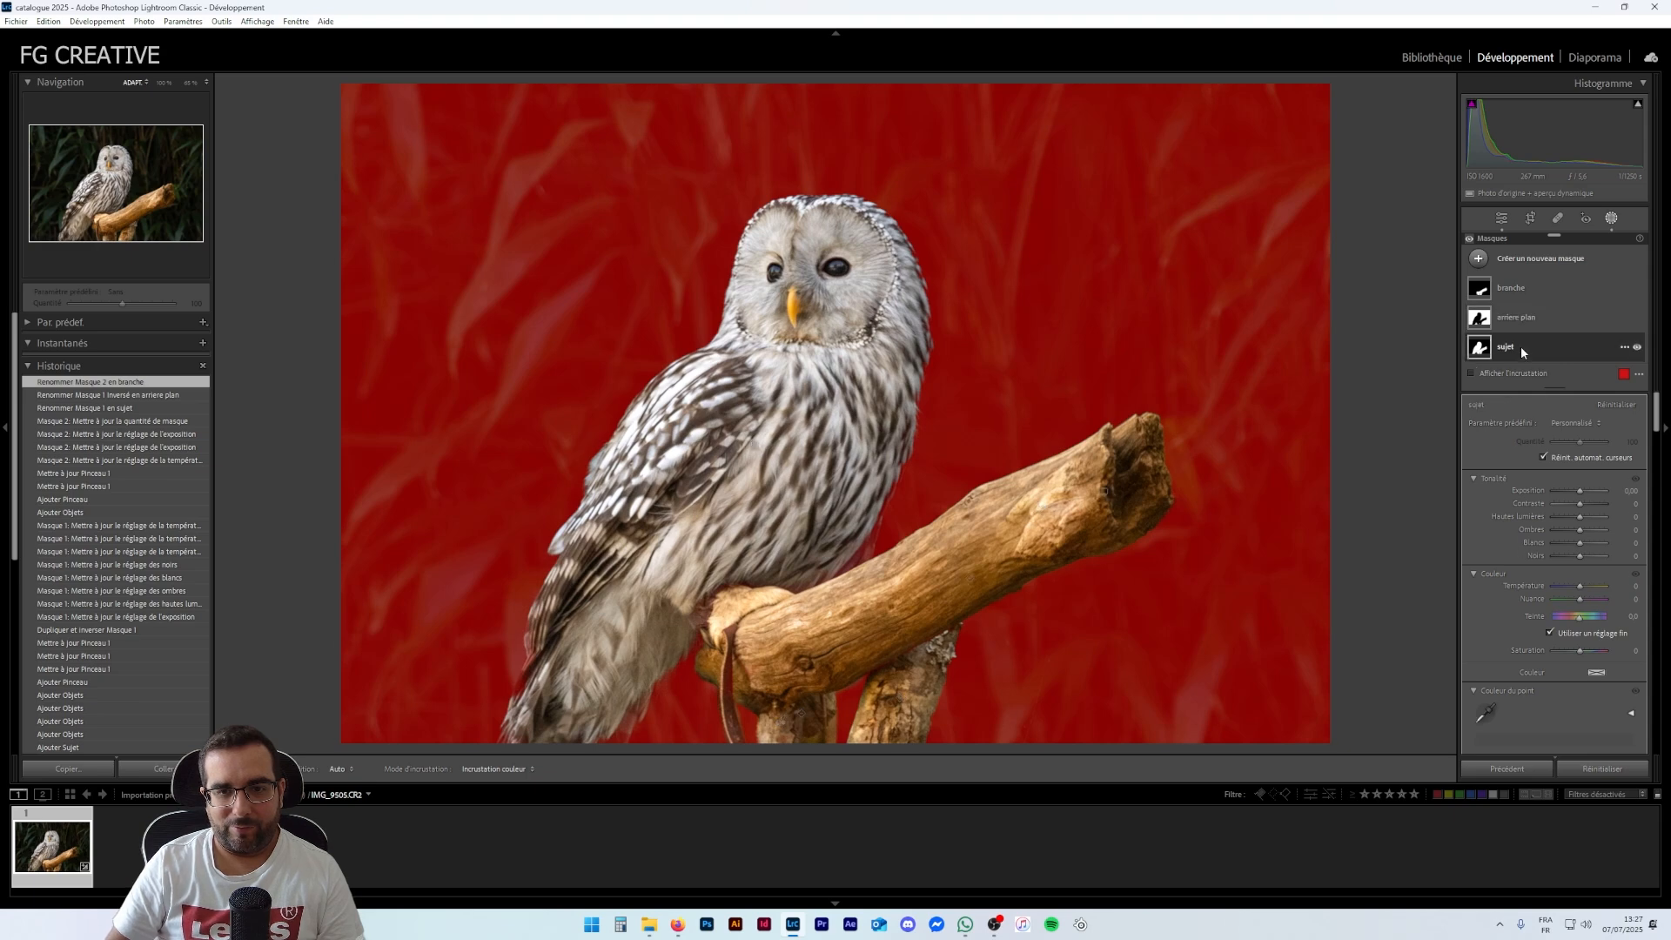
pyautogui.scroll(-3, 1532, 521)
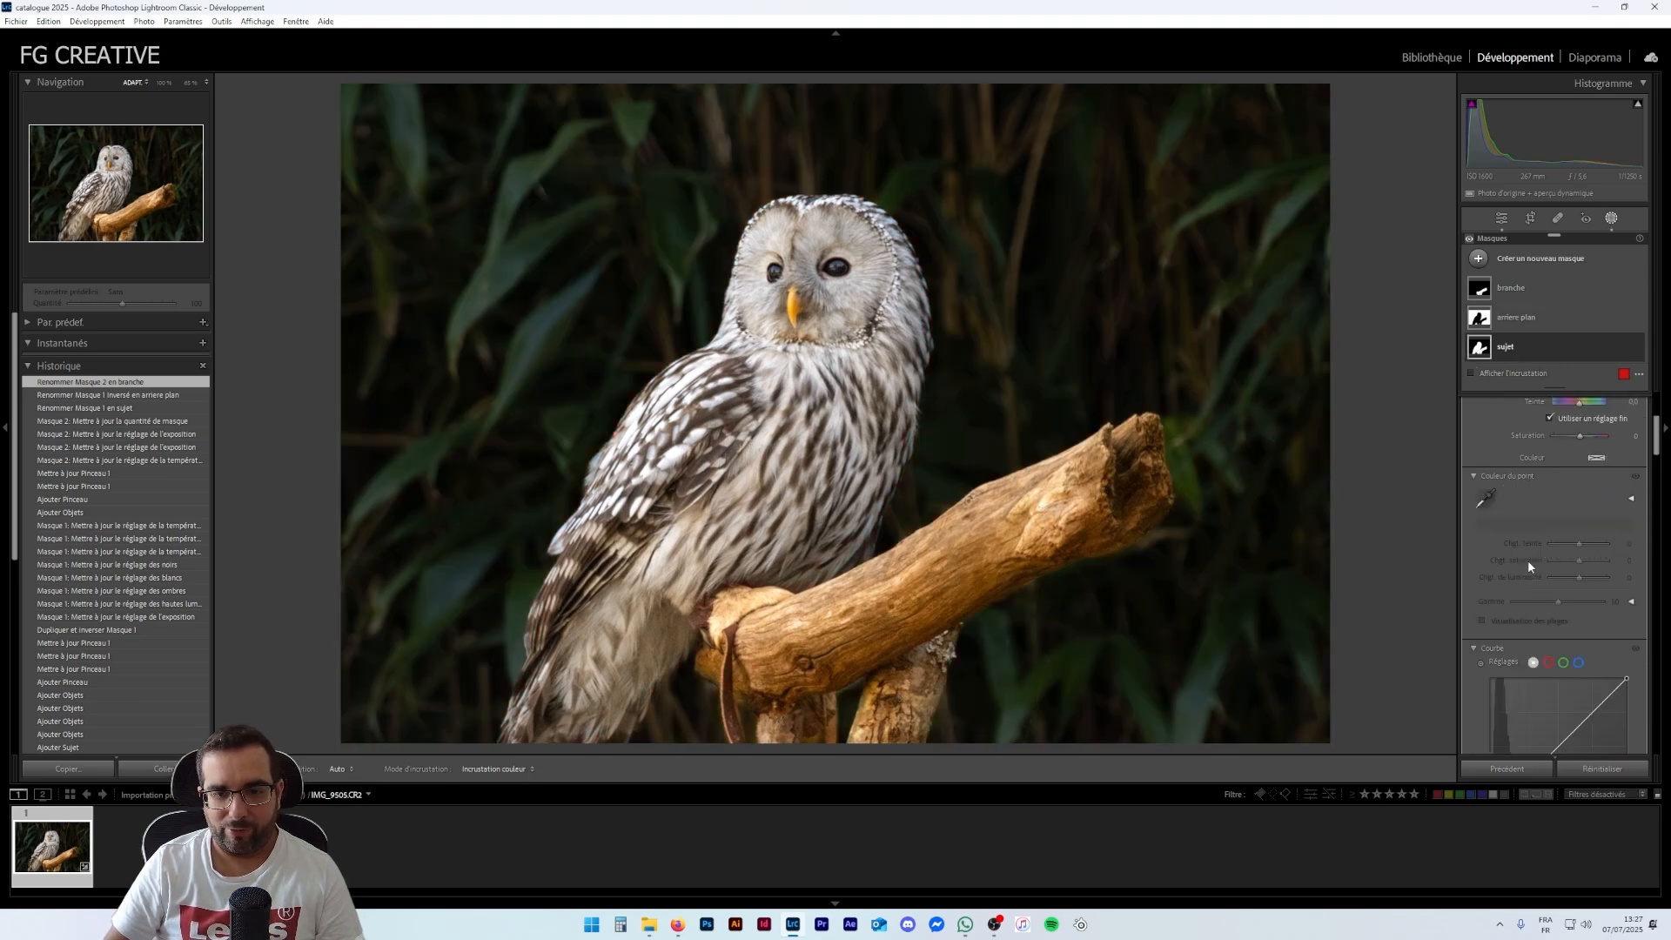
pyautogui.scroll(3, 1558, 518)
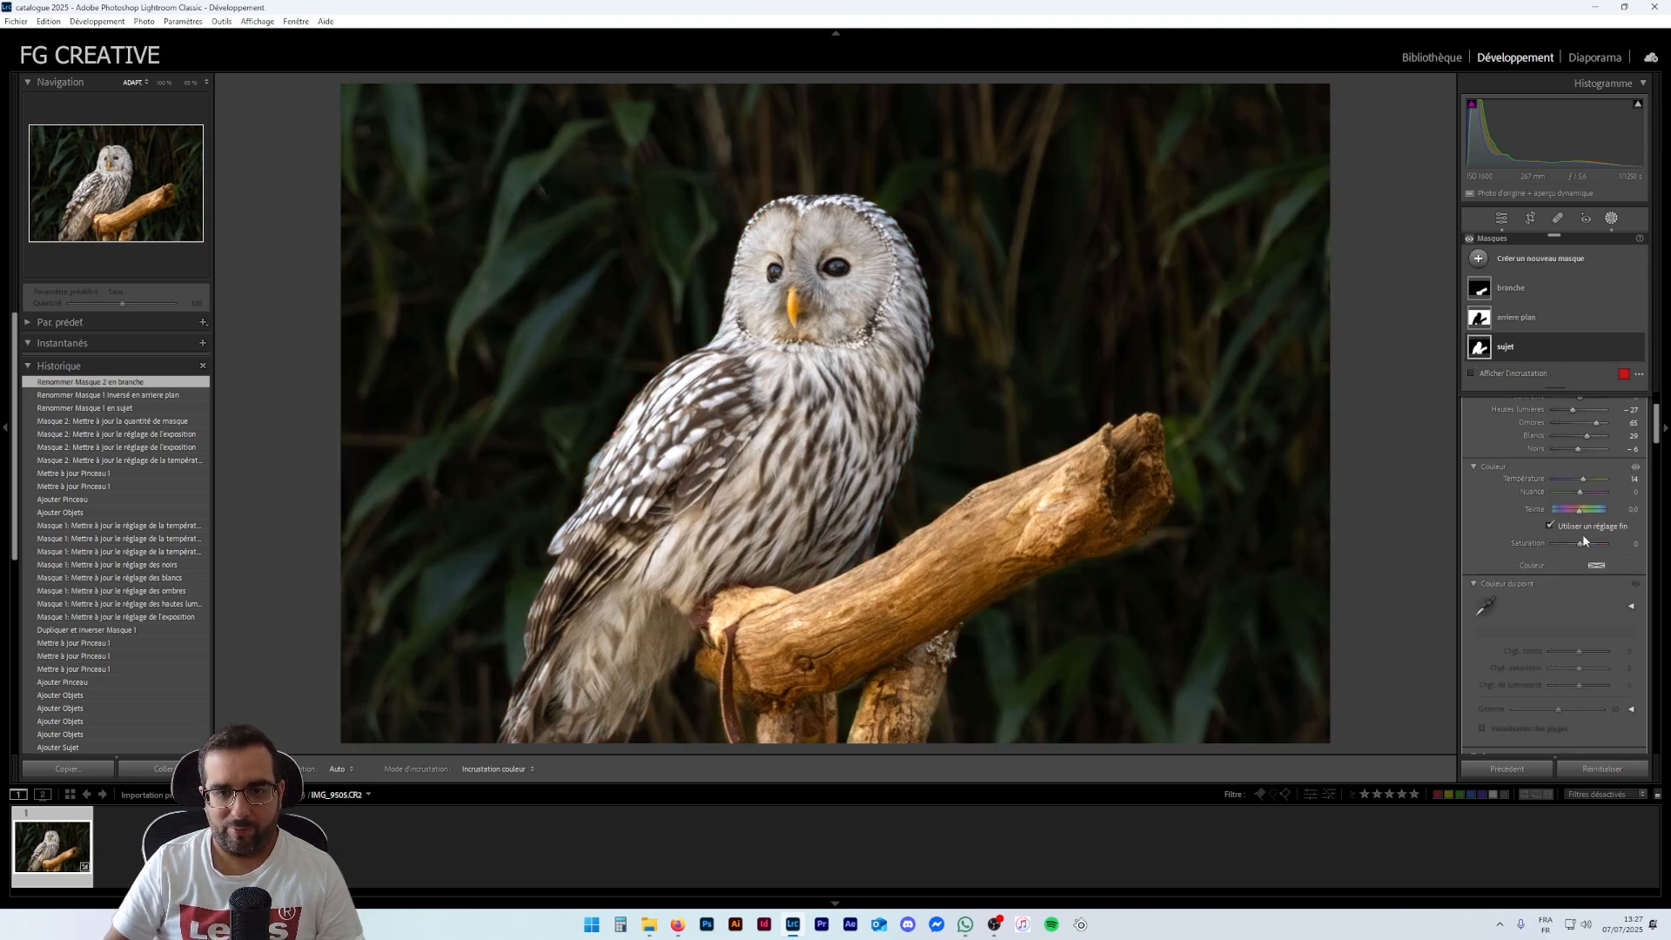
pyautogui.moveTo(1584, 546); pyautogui.dragTo(1586, 546)
# Bring out detail in the sujet mask by setting Texture to 59, Clarity to 24 and Dehaze to 4
pyautogui.scroll(-10, 1523, 555)
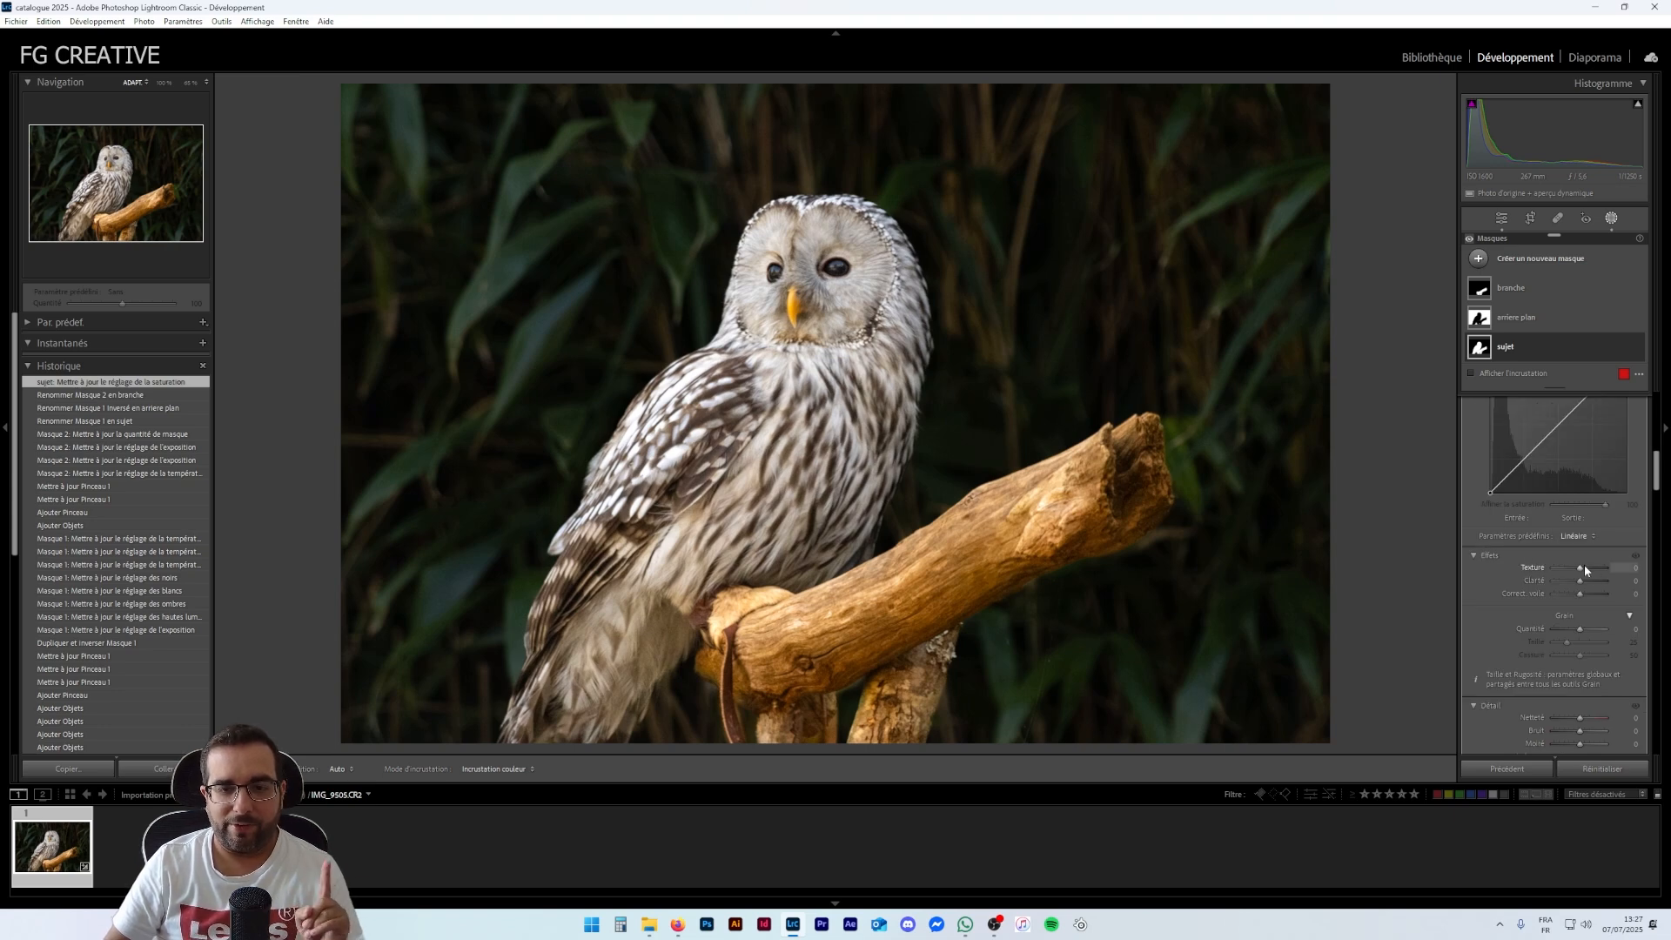
pyautogui.moveTo(1595, 567); pyautogui.dragTo(1595, 568)
pyautogui.scroll(2, 1541, 546)
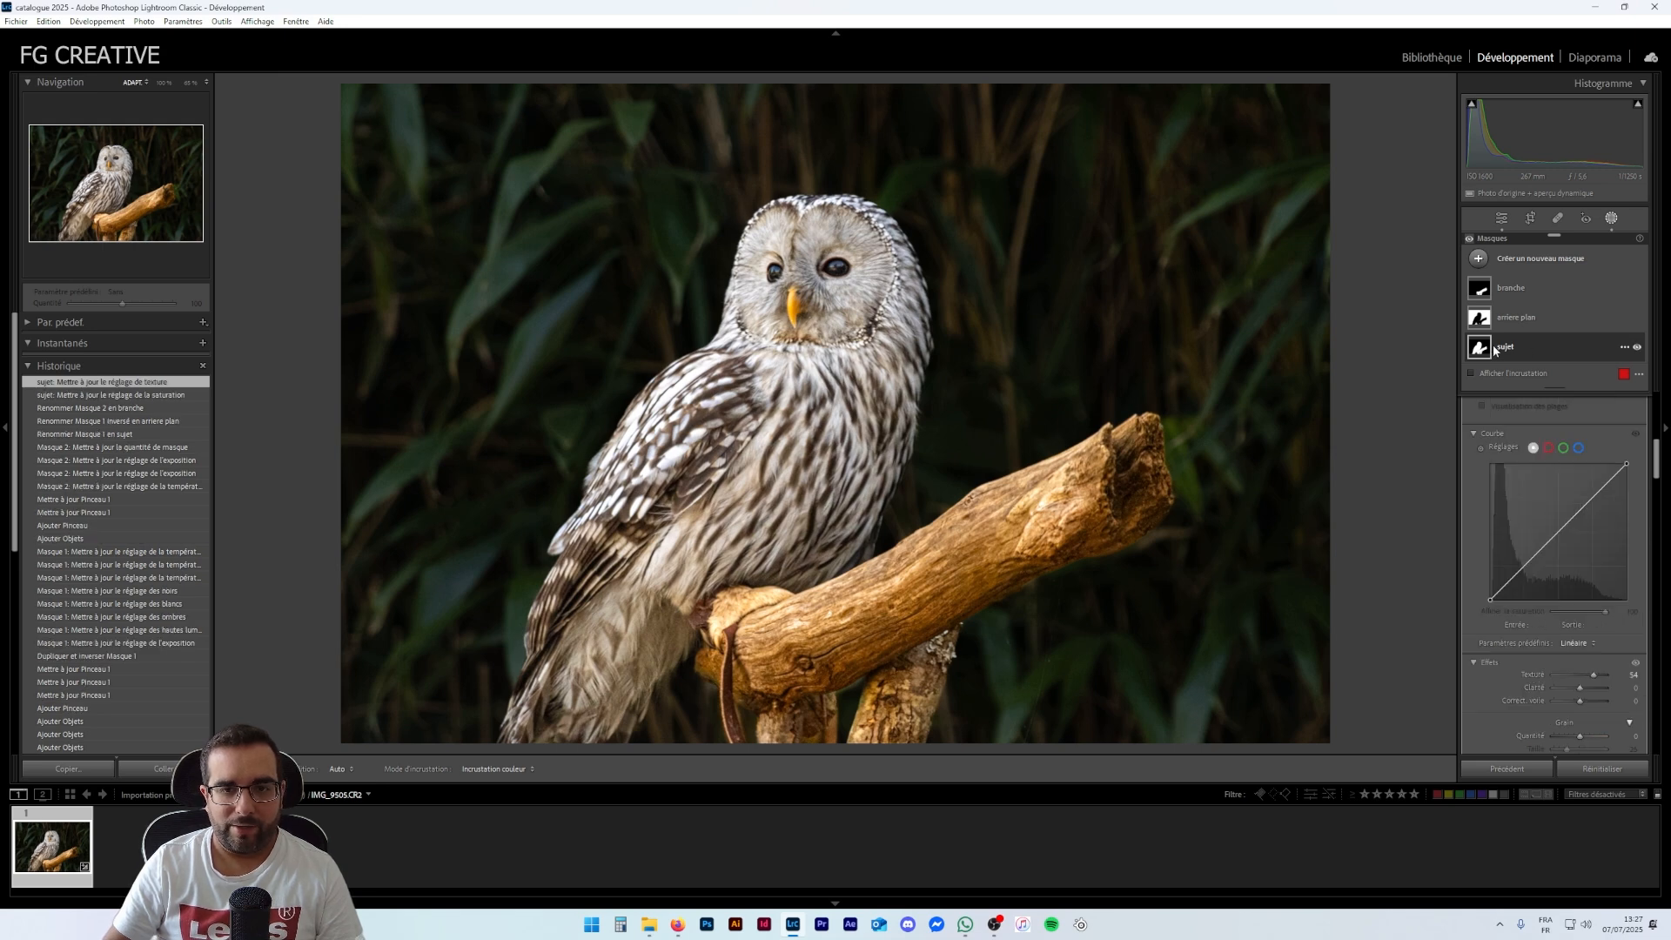
pyautogui.scroll(-2, 1556, 580)
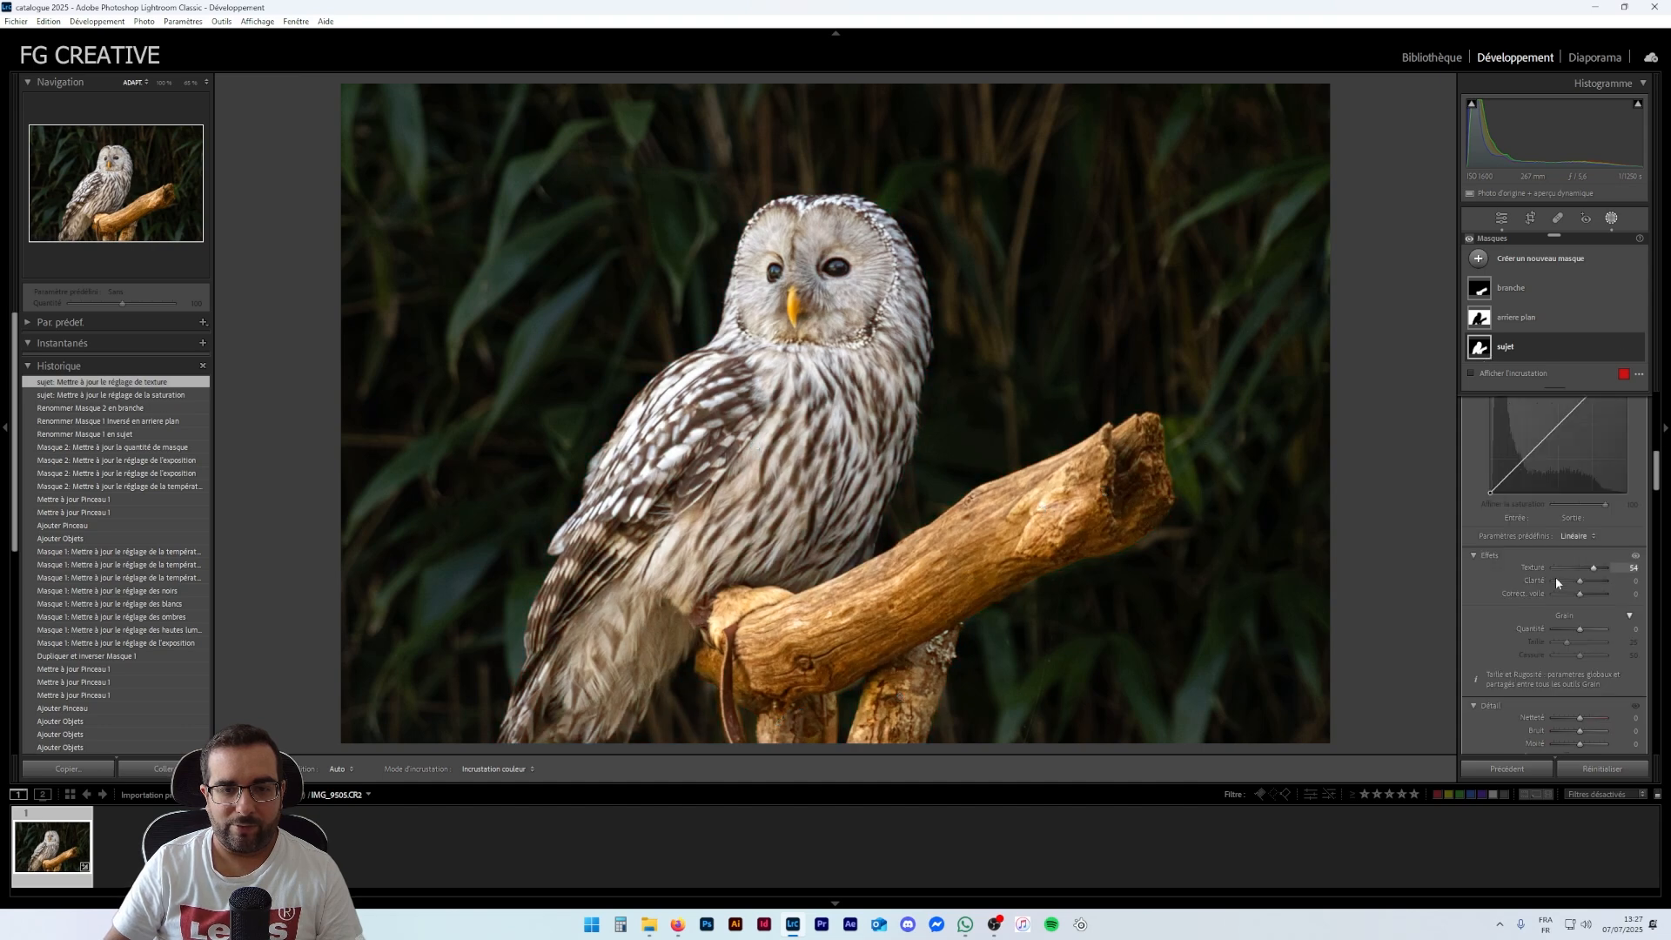
pyautogui.moveTo(1590, 569); pyautogui.dragTo(1582, 596)
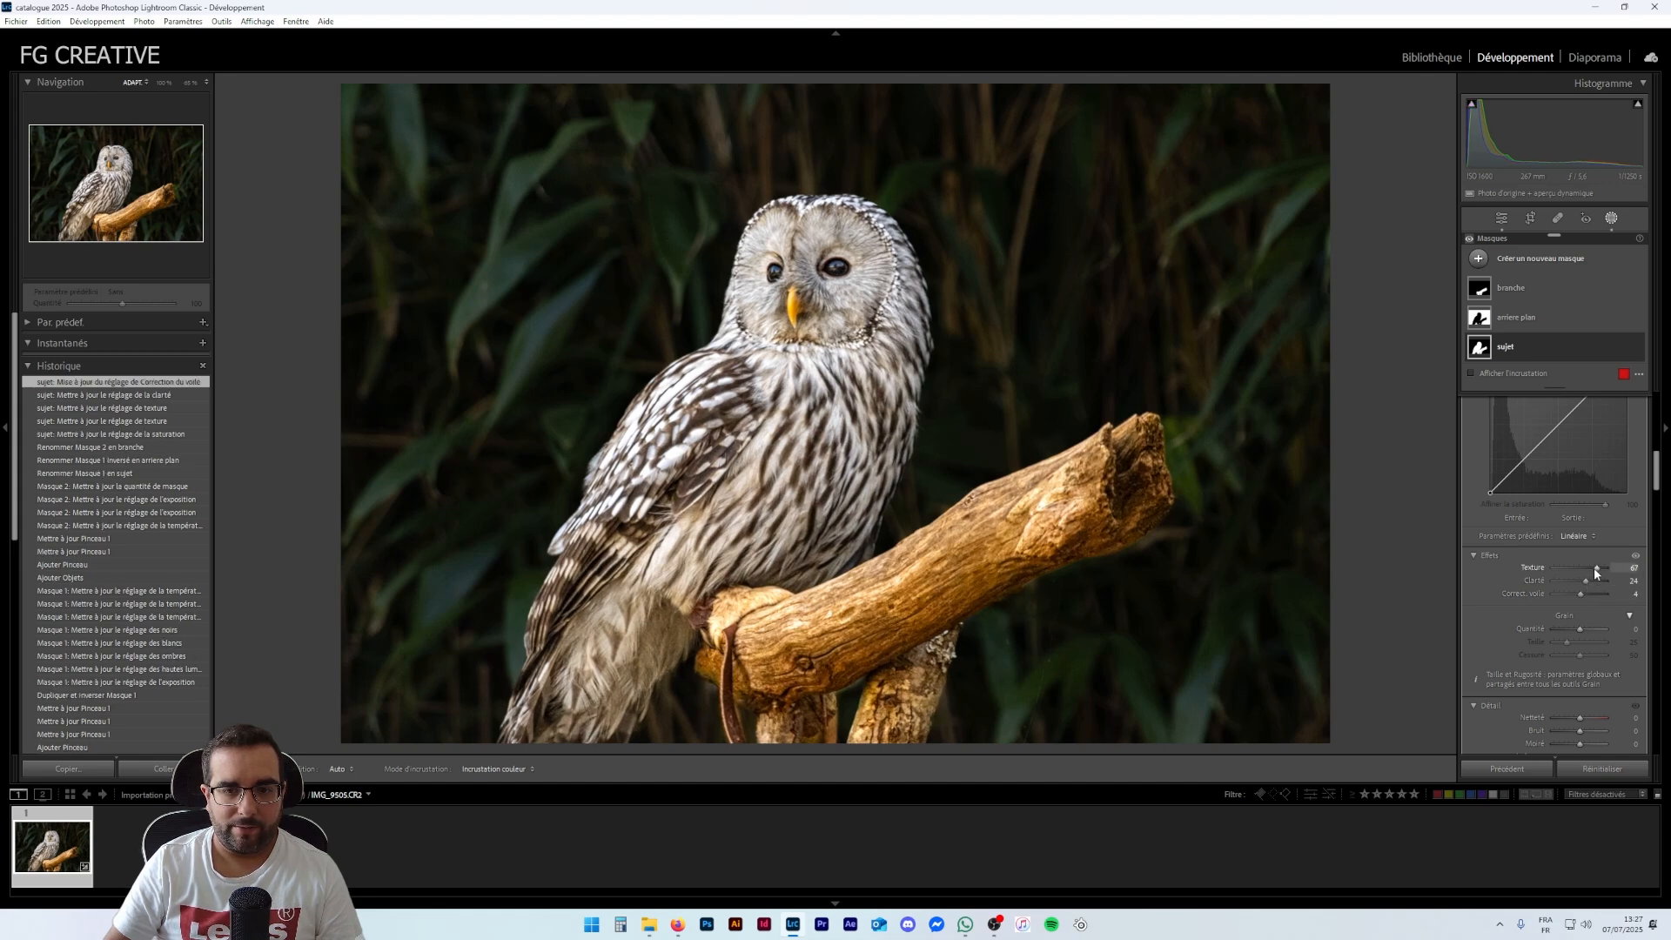
pyautogui.click(1593, 571)
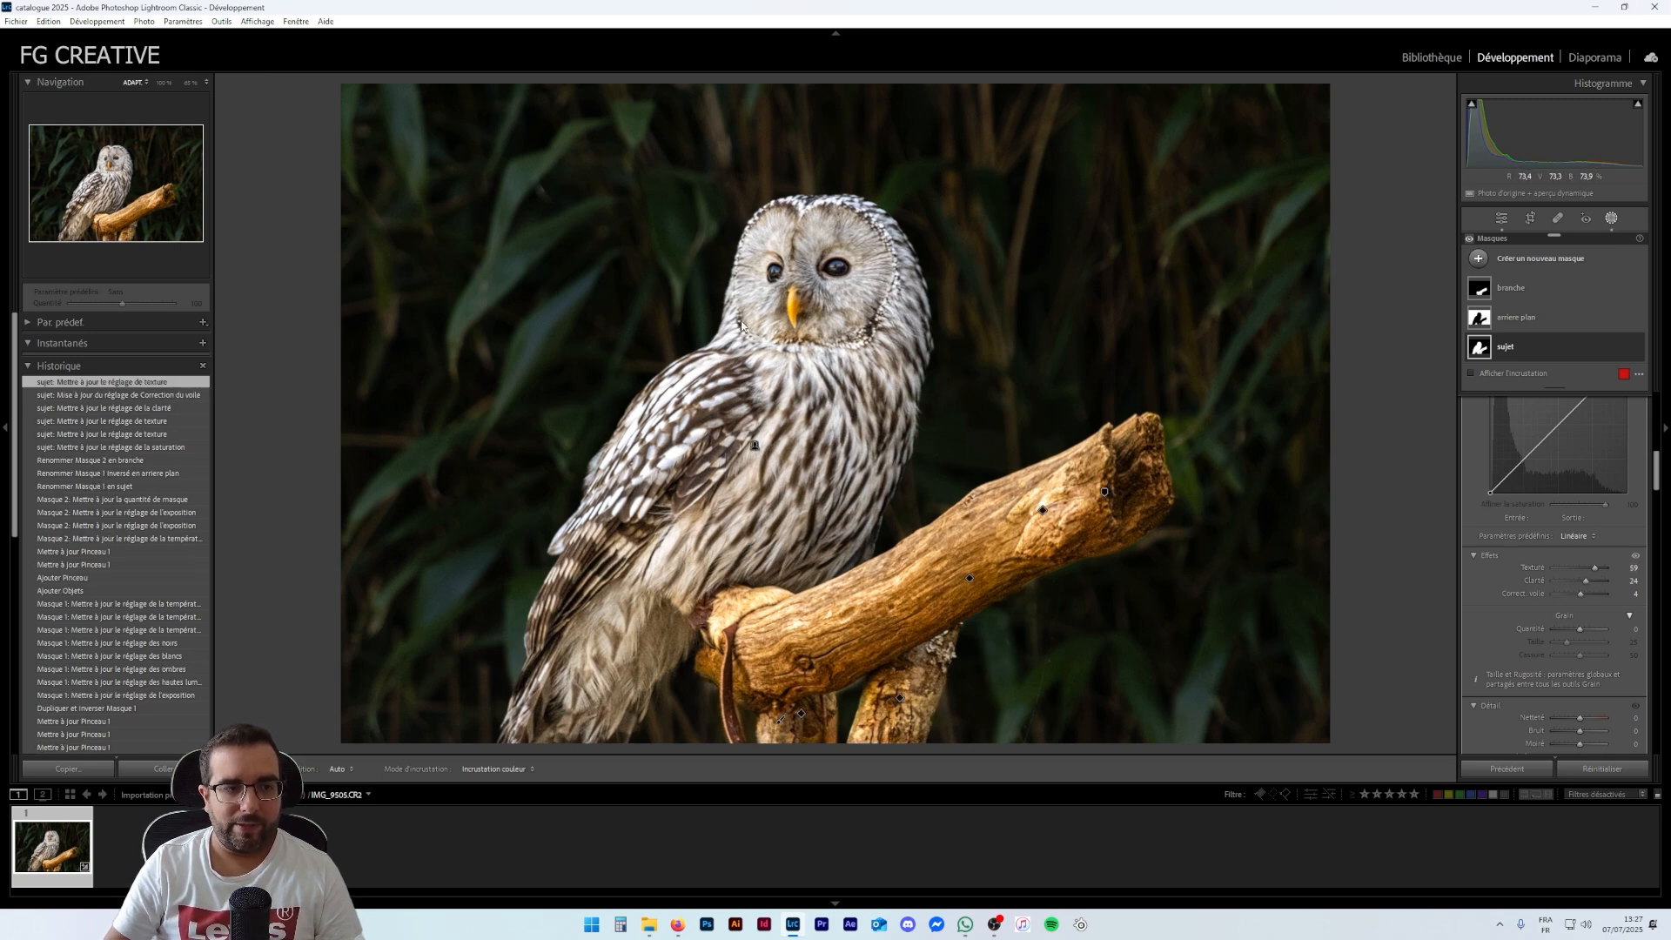
# Inspect the owl's head and feathers up close in the edited photo, then return to the full view
pyautogui.click(1502, 219)
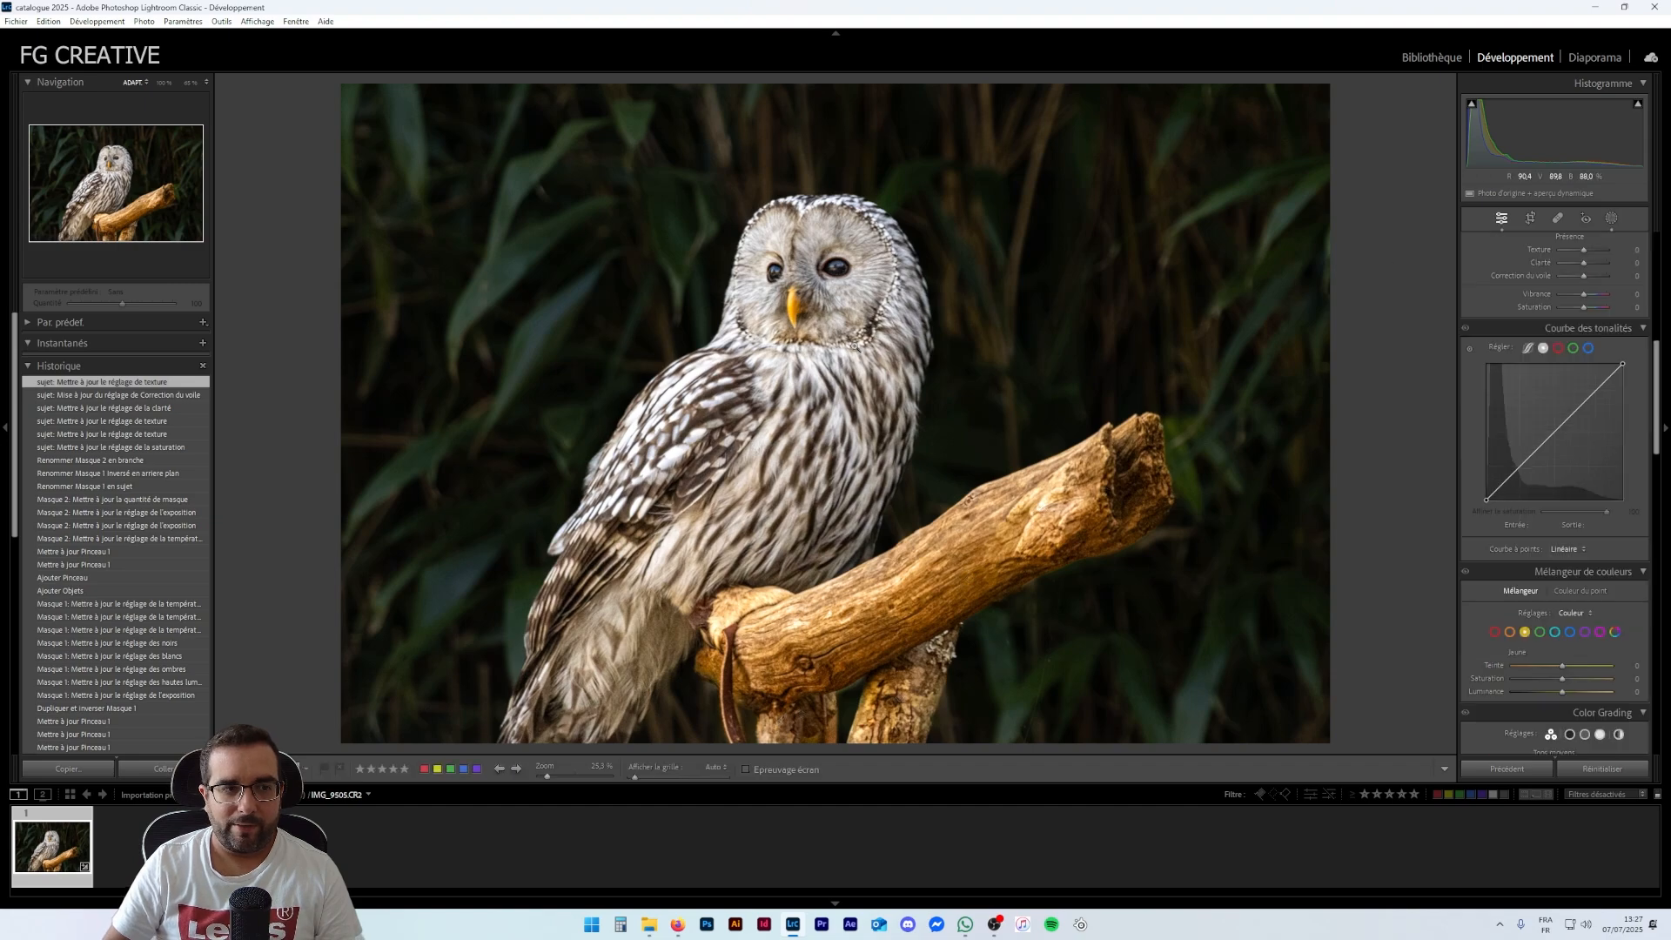
pyautogui.moveTo(800, 293); pyautogui.dragTo(931, 468)
pyautogui.click(930, 468)
pyautogui.click(798, 311)
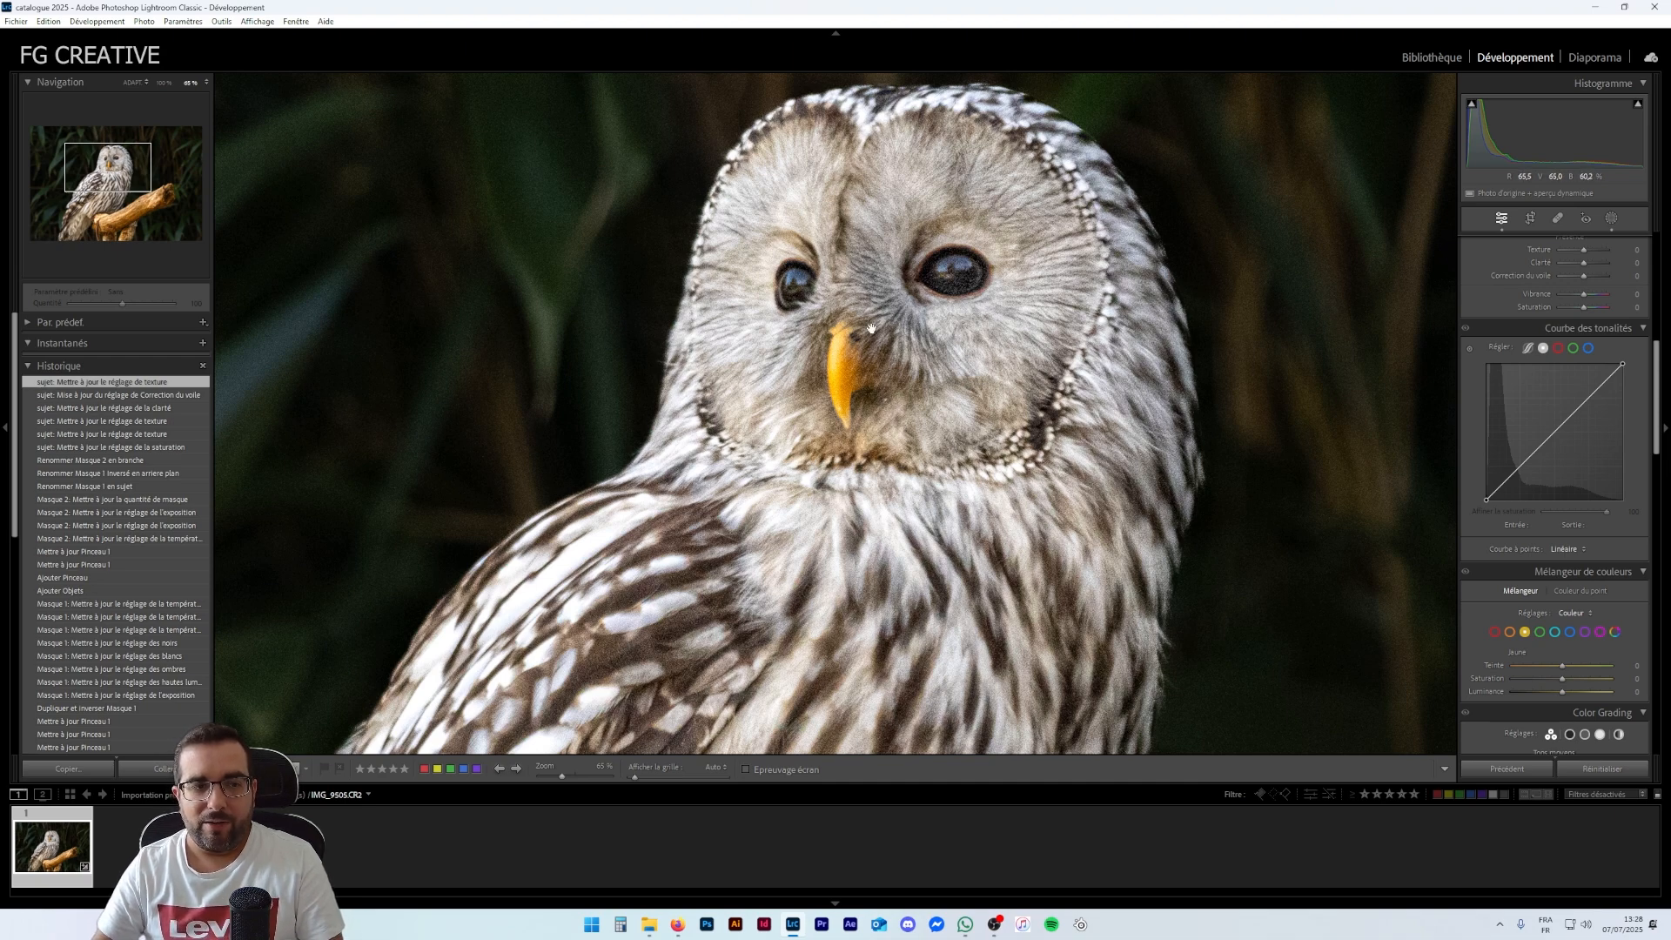
pyautogui.click(823, 376)
pyautogui.scroll(3, 1502, 452)
pyautogui.scroll(1, 1503, 449)
pyautogui.scroll(2, 1530, 440)
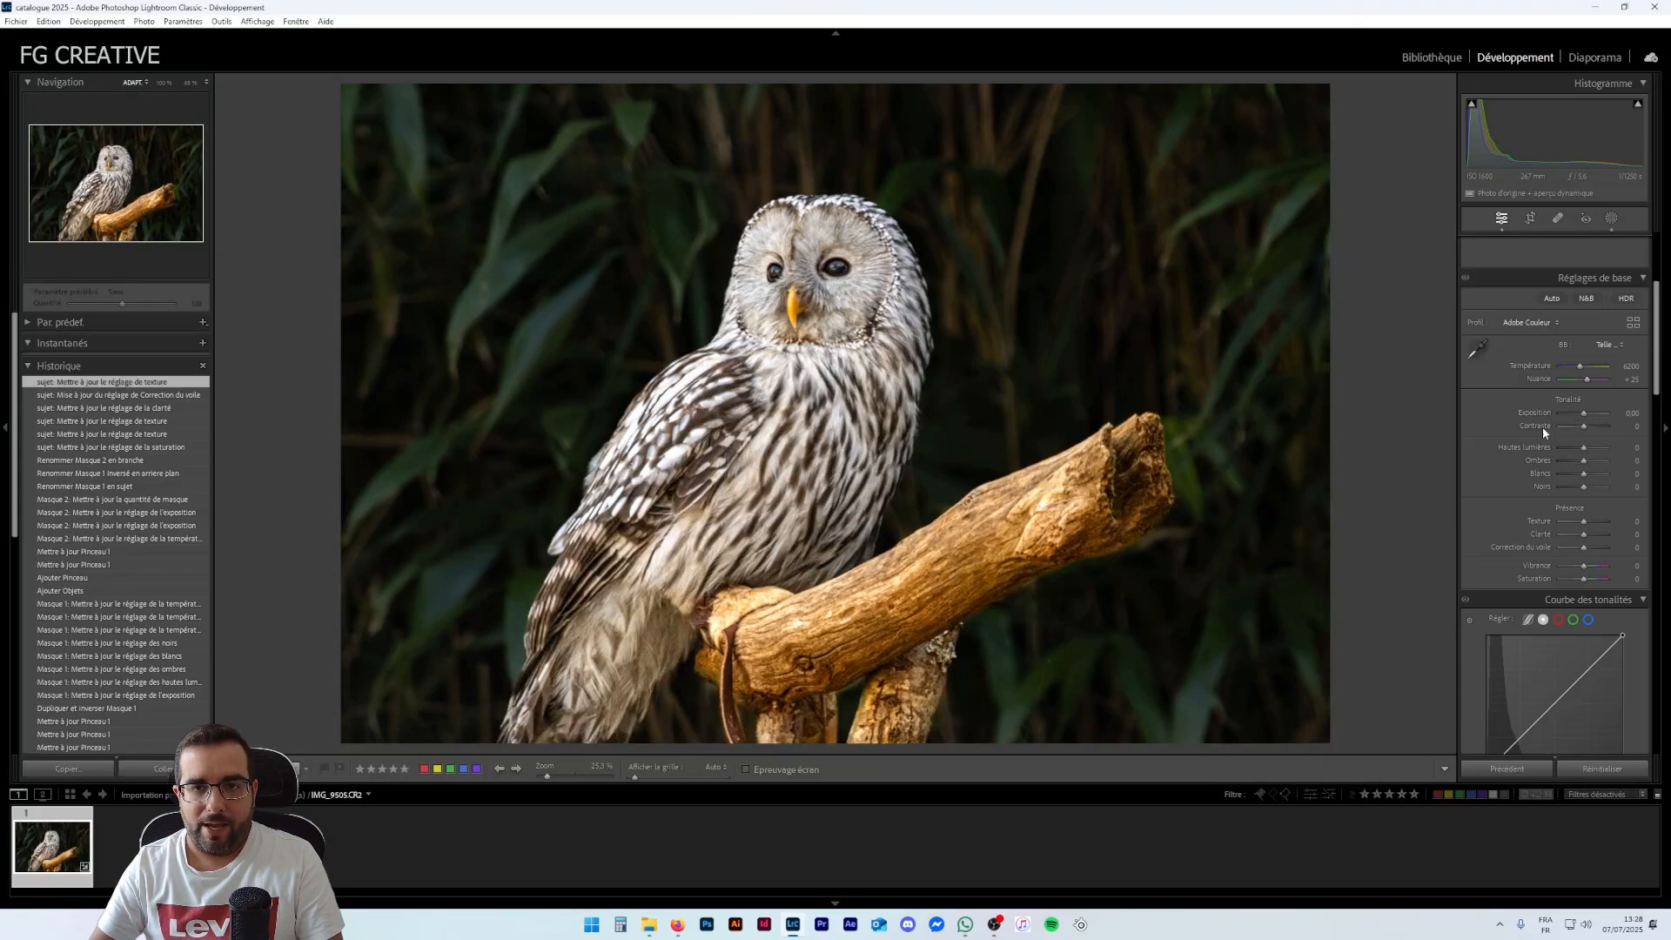
pyautogui.scroll(3, 1542, 426)
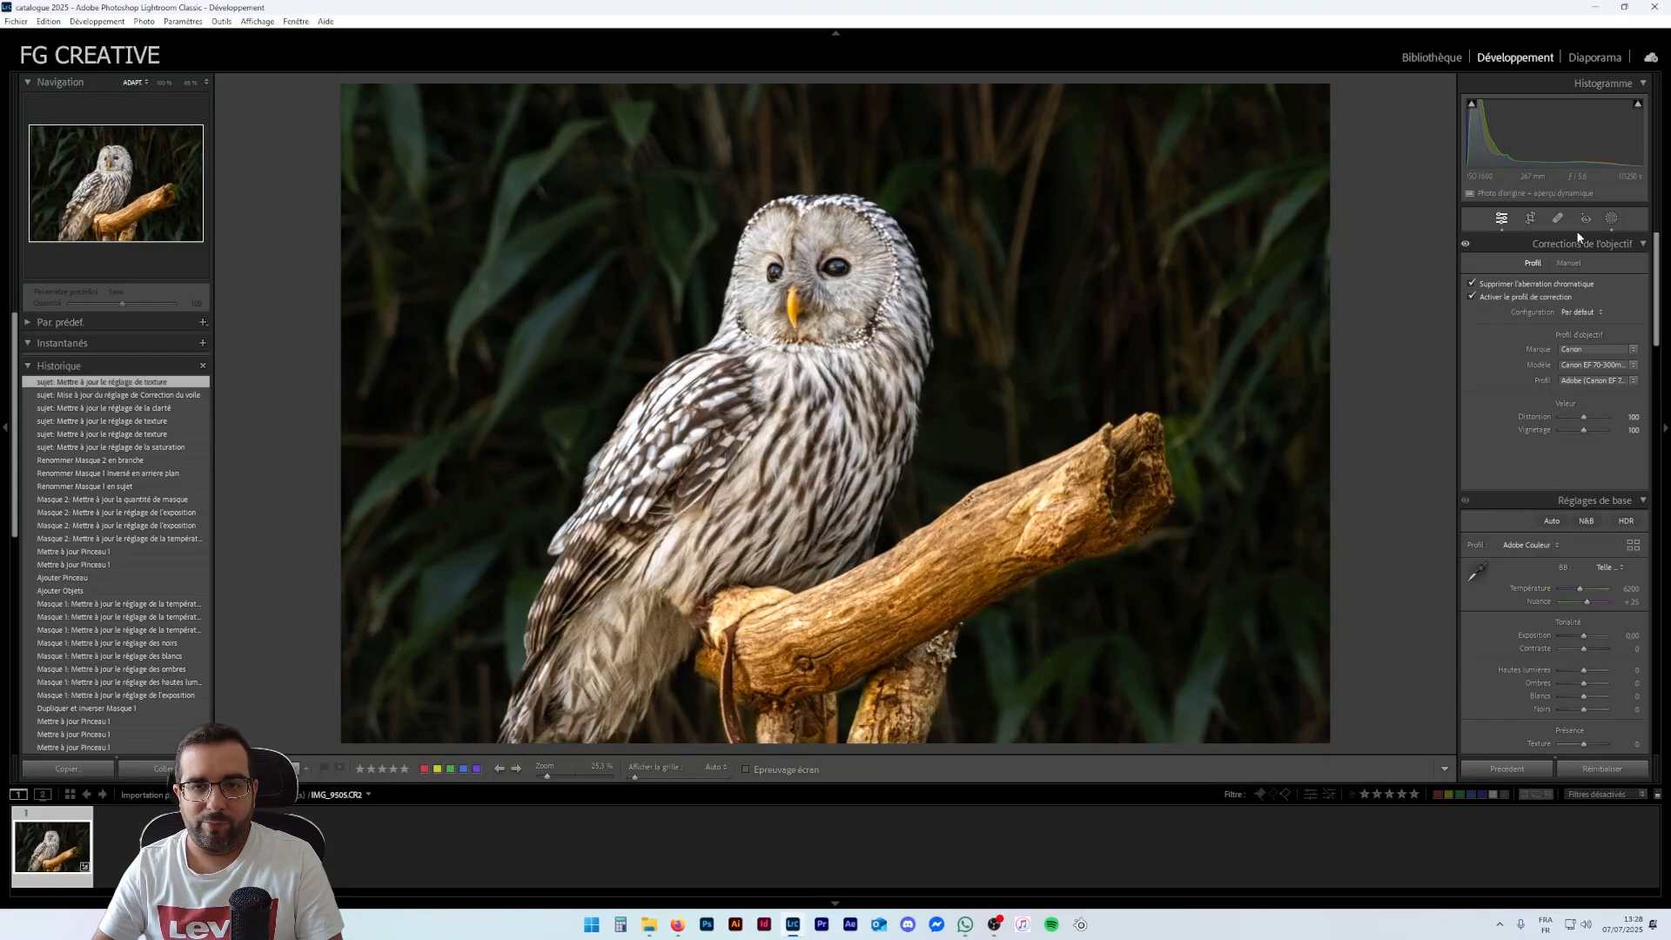
# Select the arriere plan mask and check its coverage with the red overlay, leaving the overlay hidden
pyautogui.click(1609, 218)
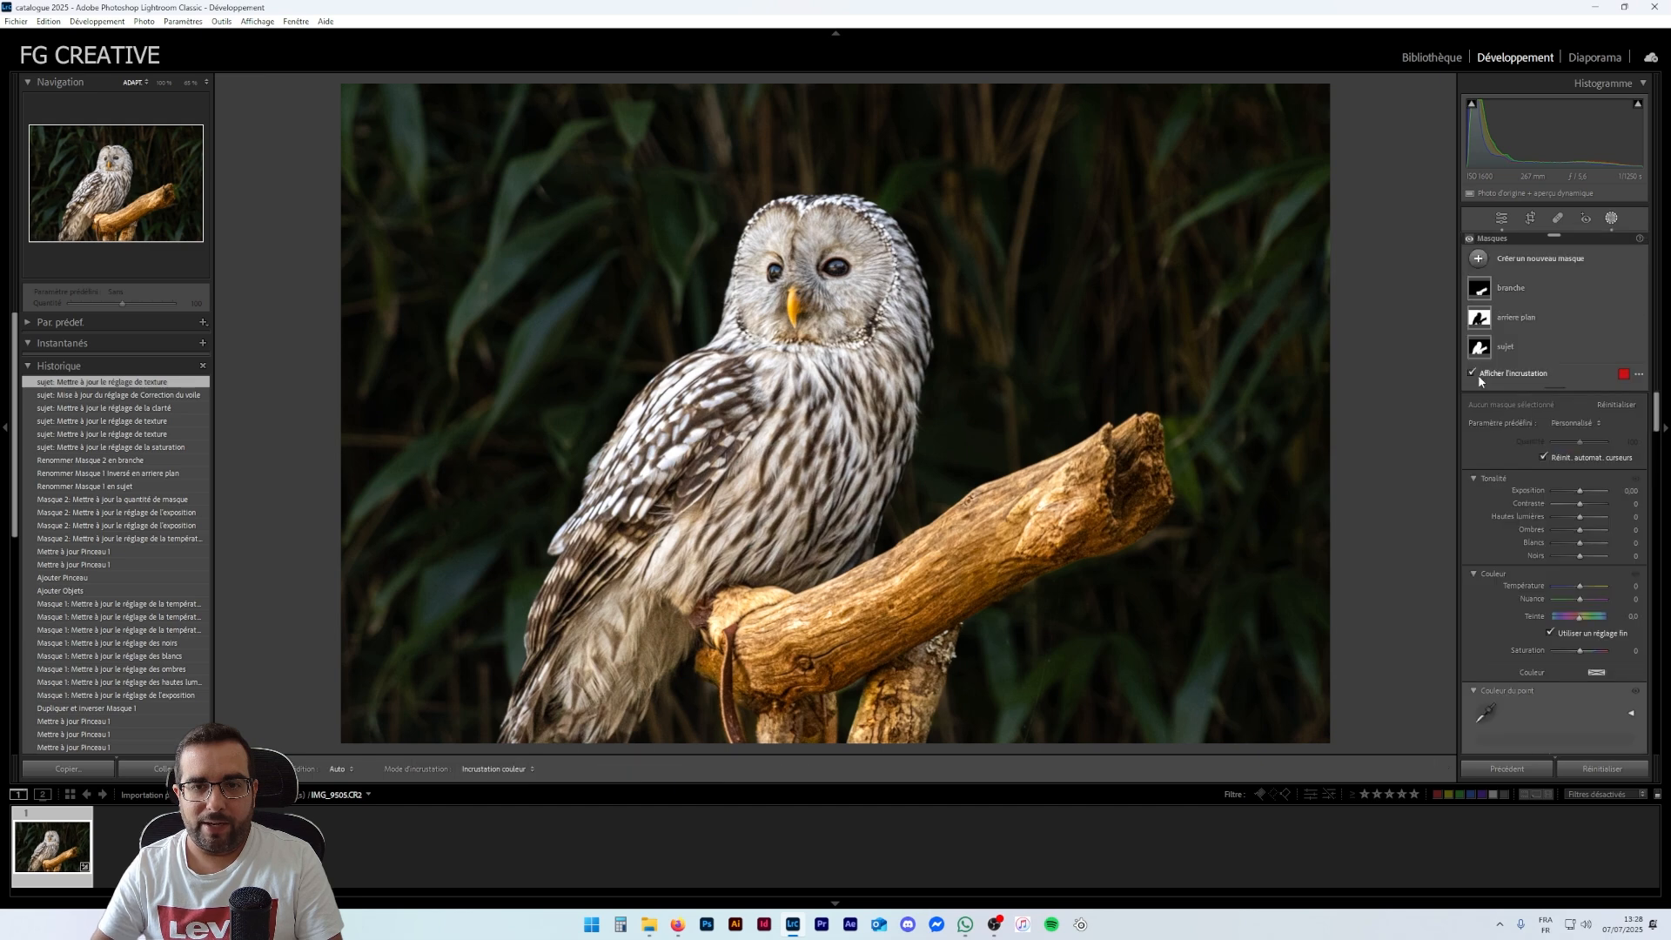
pyautogui.click(1534, 318)
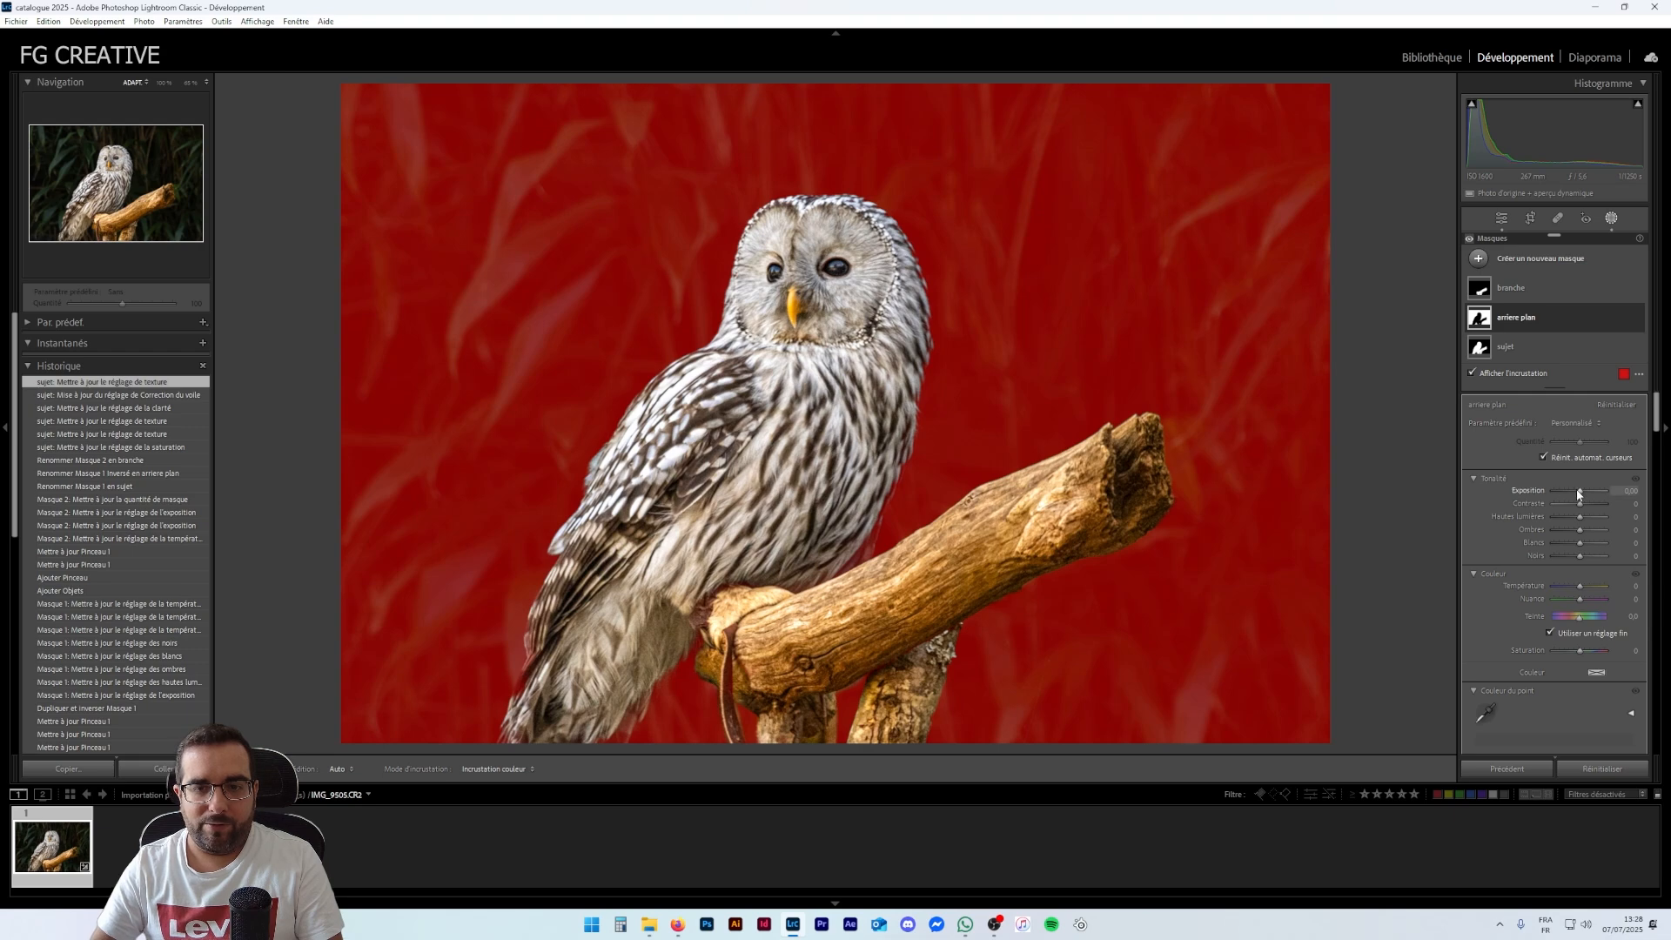
pyautogui.press('o')
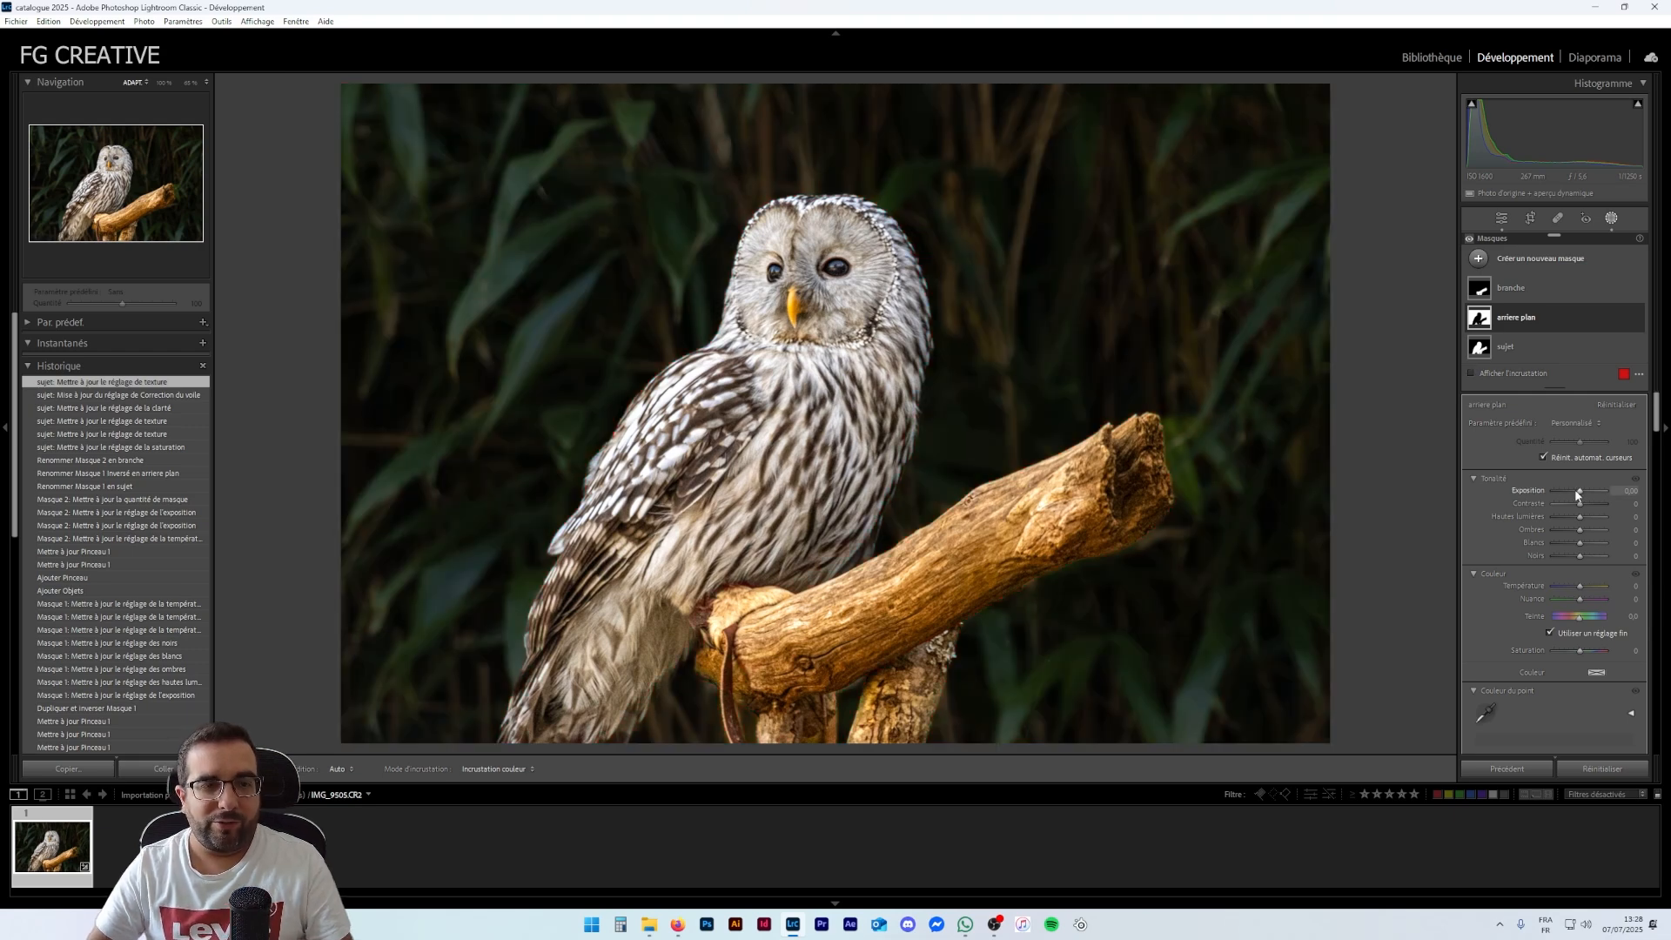
pyautogui.press('o')
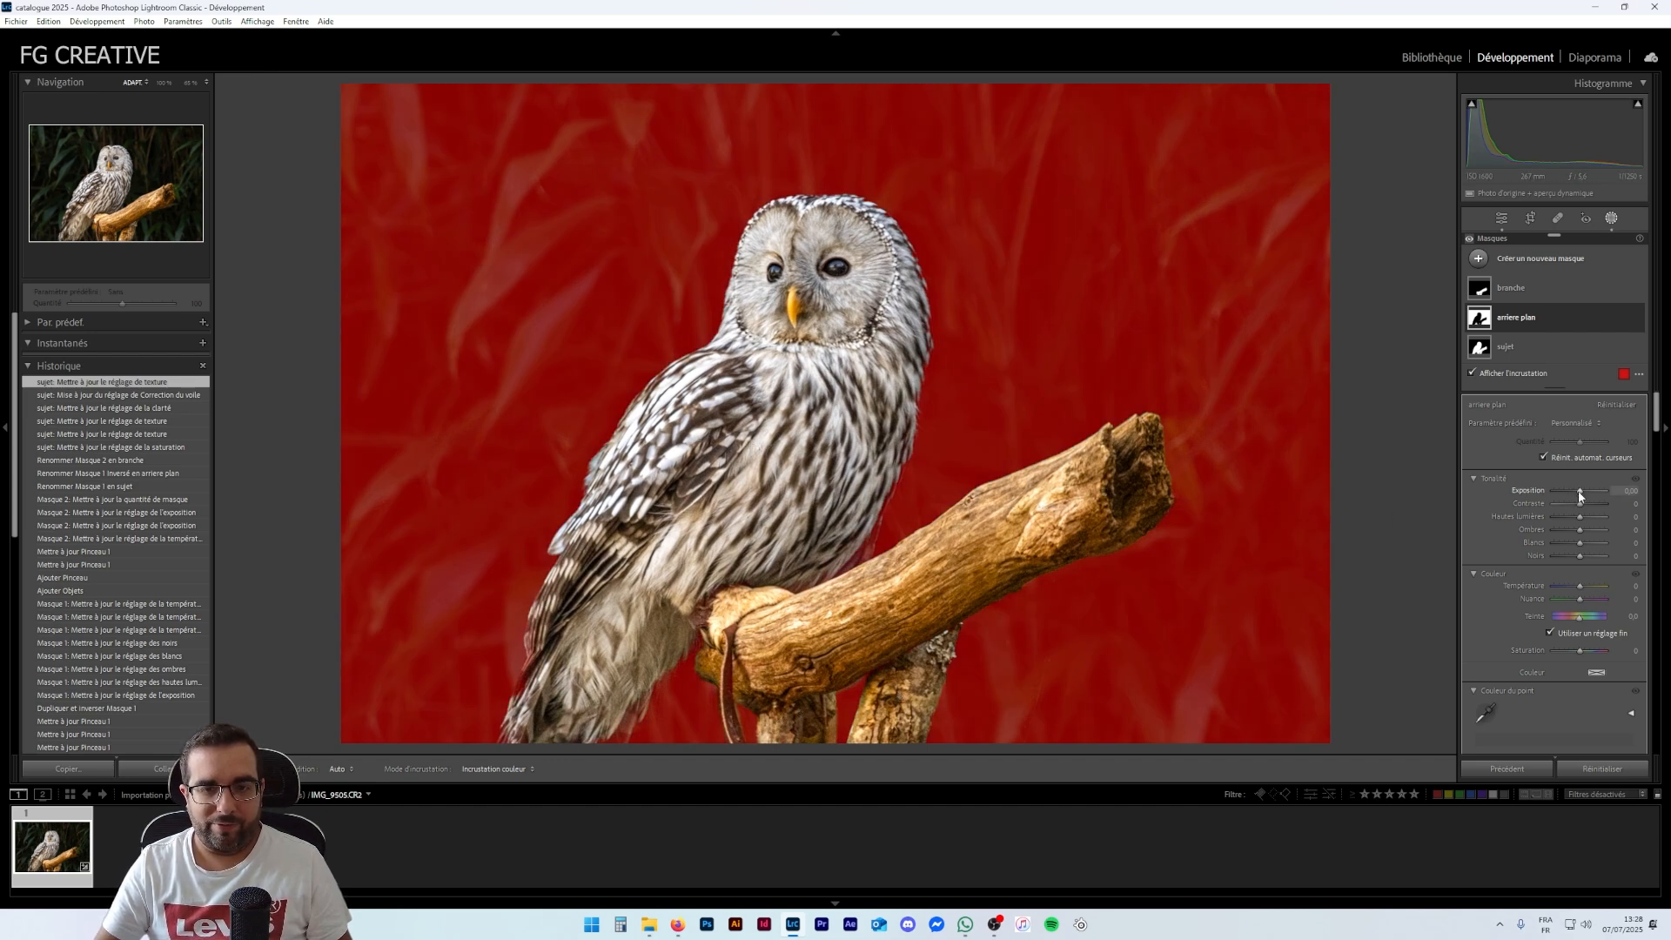
pyautogui.press('o')
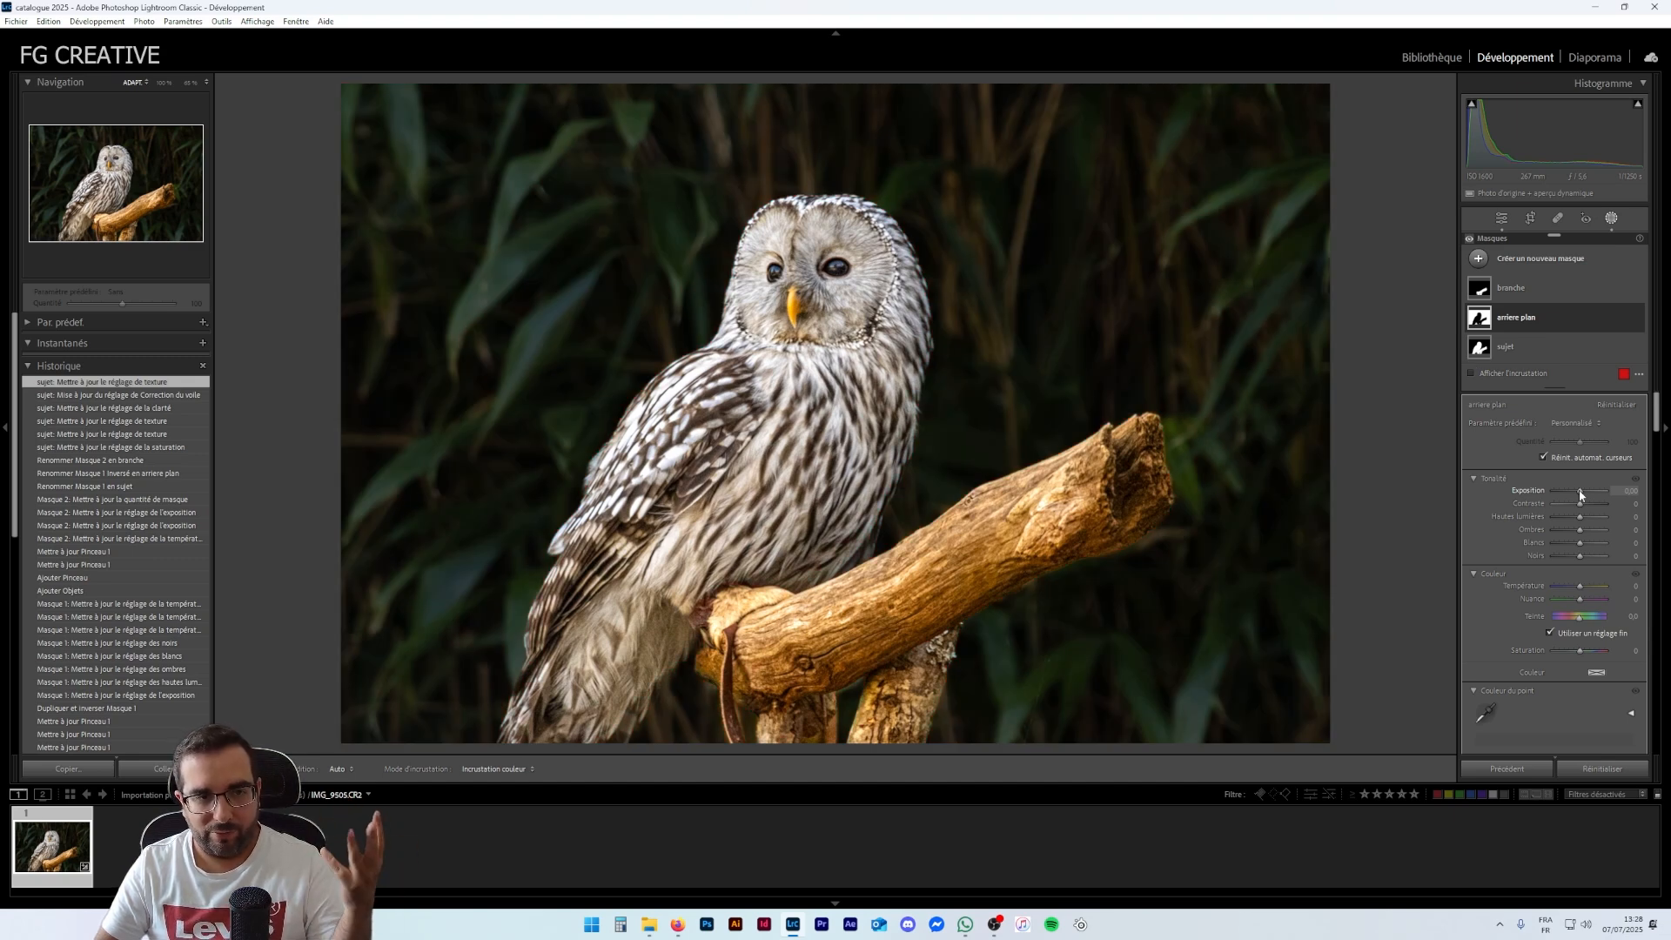
# Brighten the background slightly by setting the arriere plan mask's Exposure to about 0.56
pyautogui.moveTo(1581, 496); pyautogui.dragTo(1585, 497)
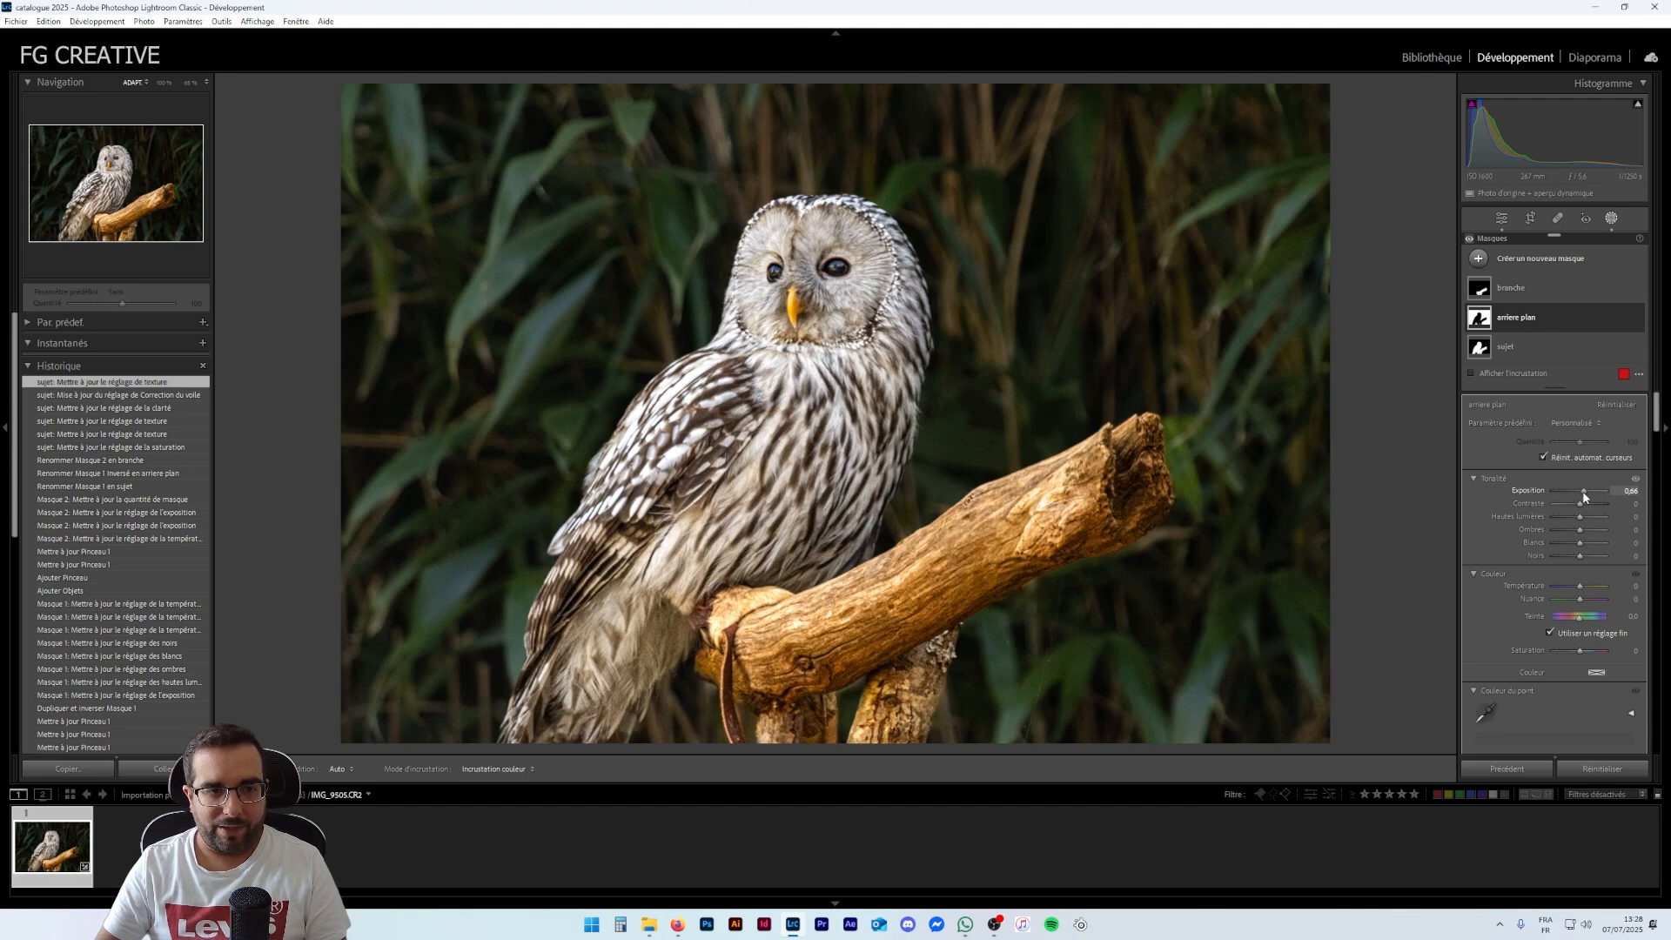
pyautogui.moveTo(1584, 494); pyautogui.dragTo(1594, 495)
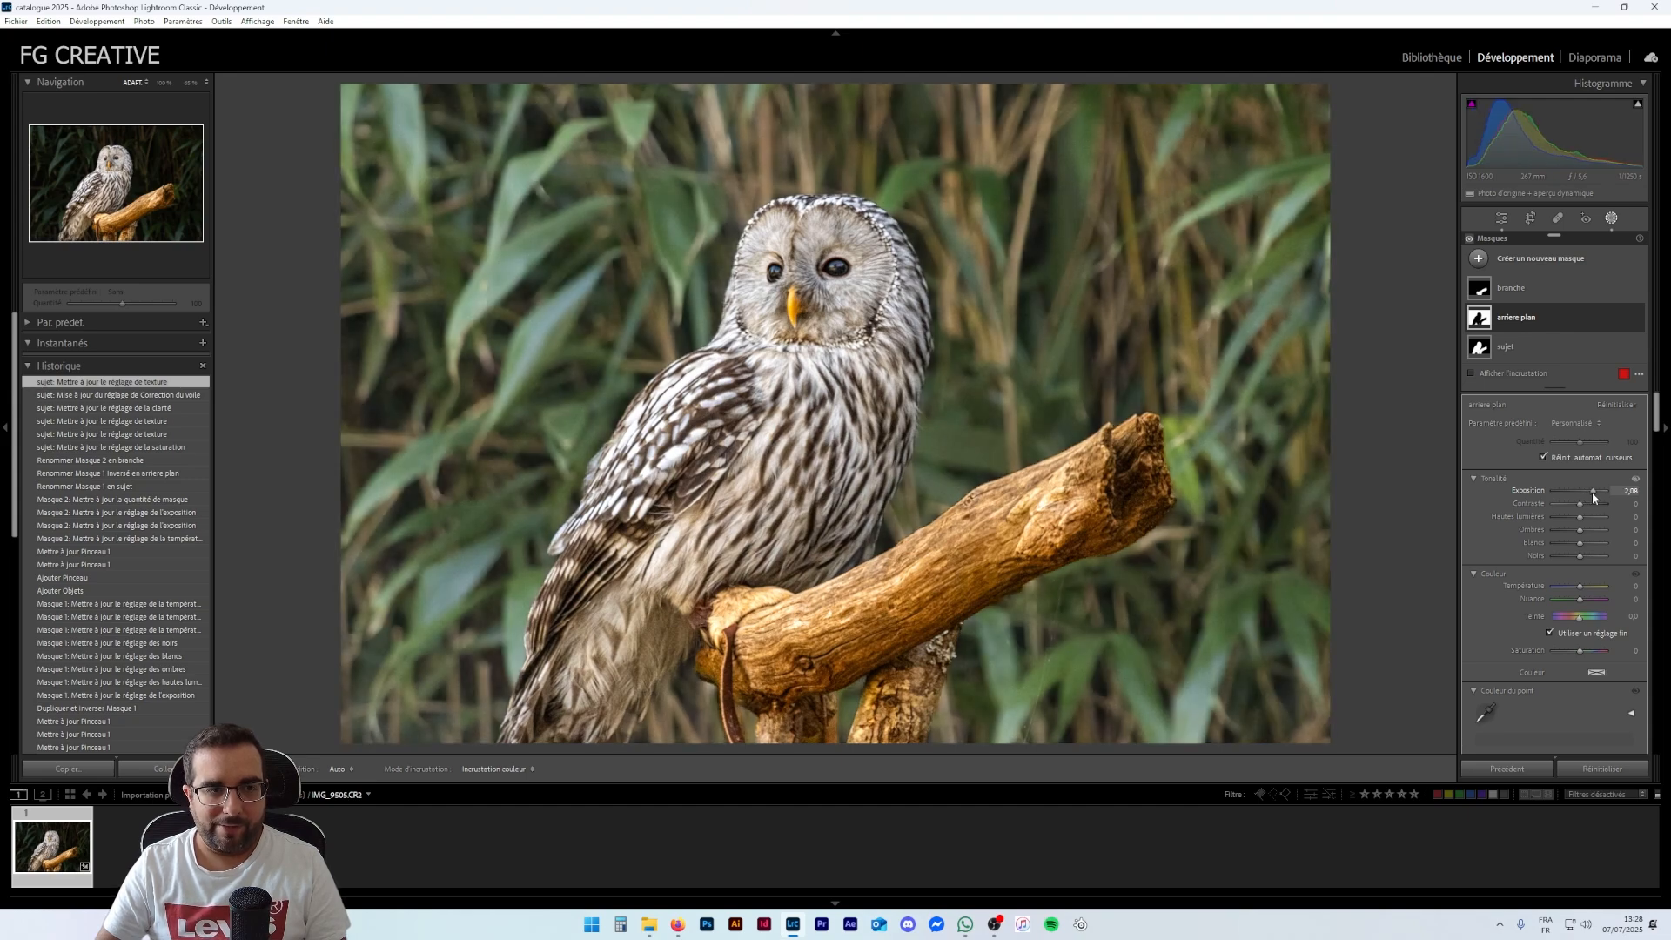
pyautogui.moveTo(1594, 497); pyautogui.dragTo(1583, 495)
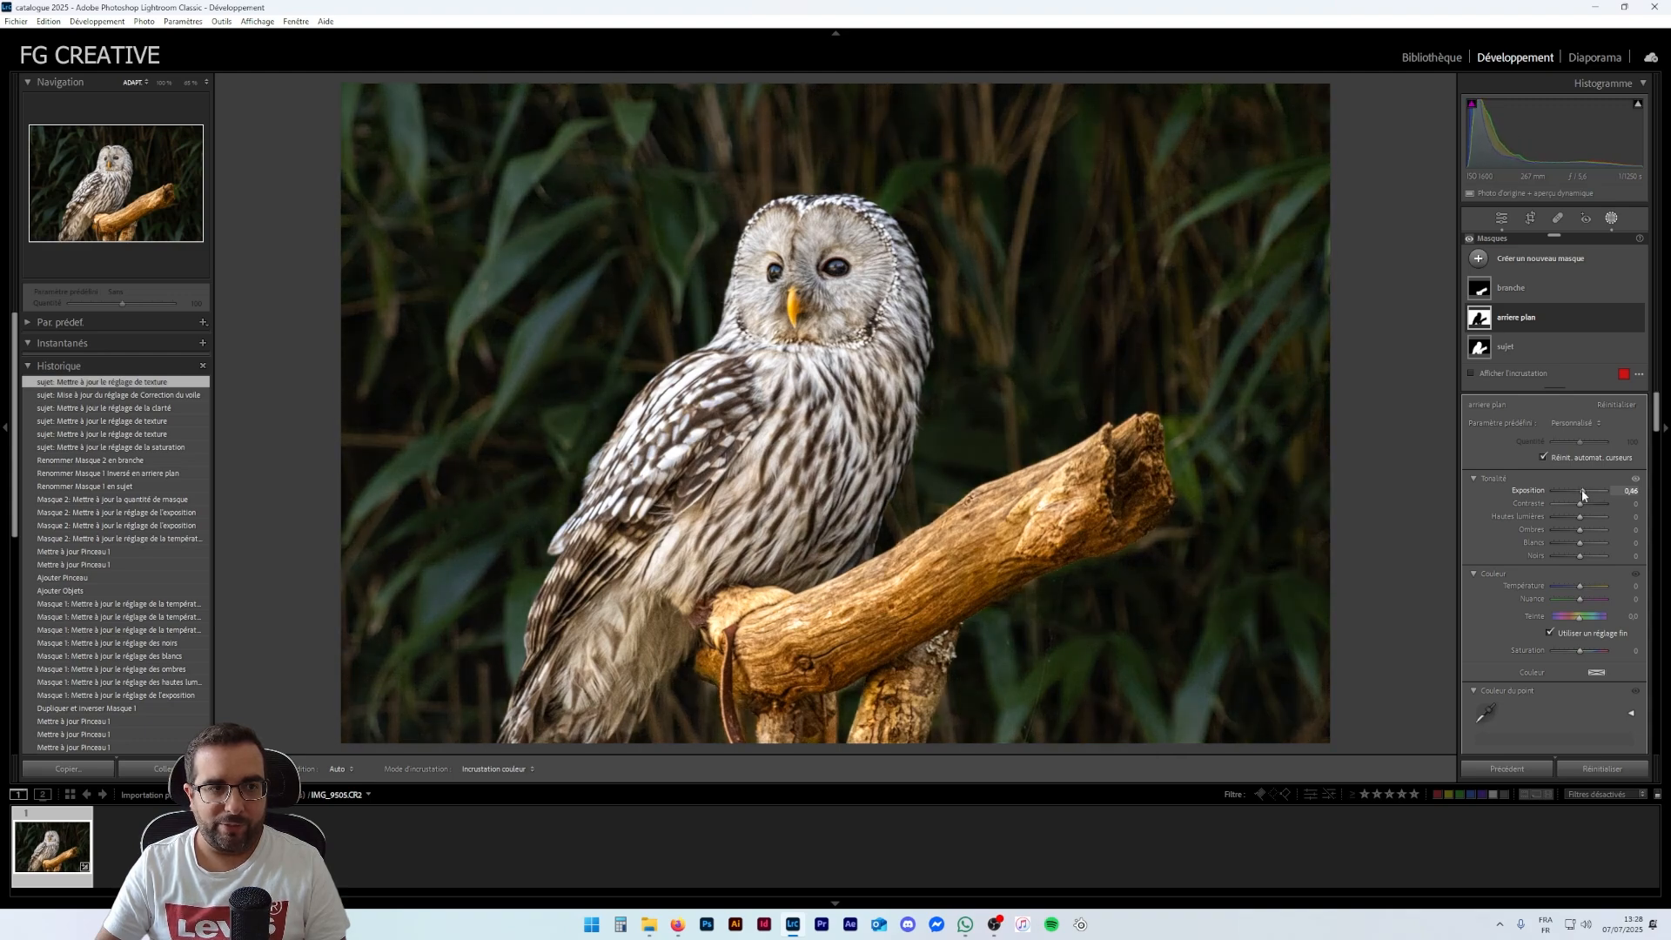
pyautogui.moveTo(1584, 494); pyautogui.dragTo(1585, 495)
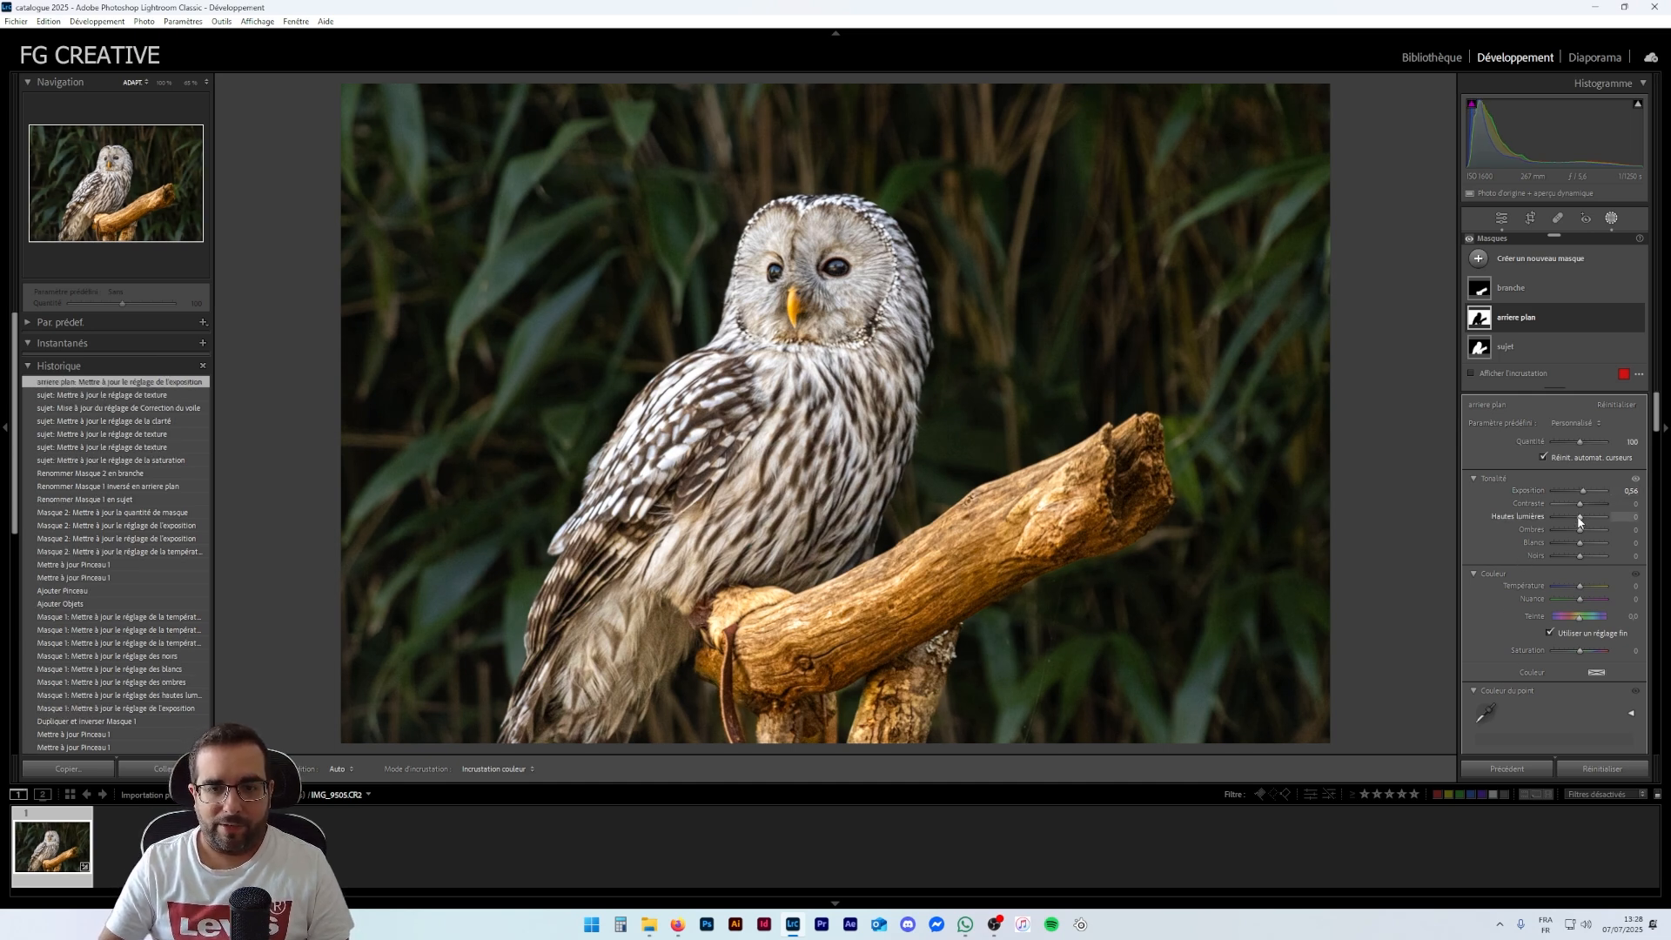
# Set the arriere plan mask's Highlights to -32 and Shadows to 70, keep Whites at 0 and slightly lower Blacks
pyautogui.moveTo(1572, 521); pyautogui.dragTo(1572, 521)
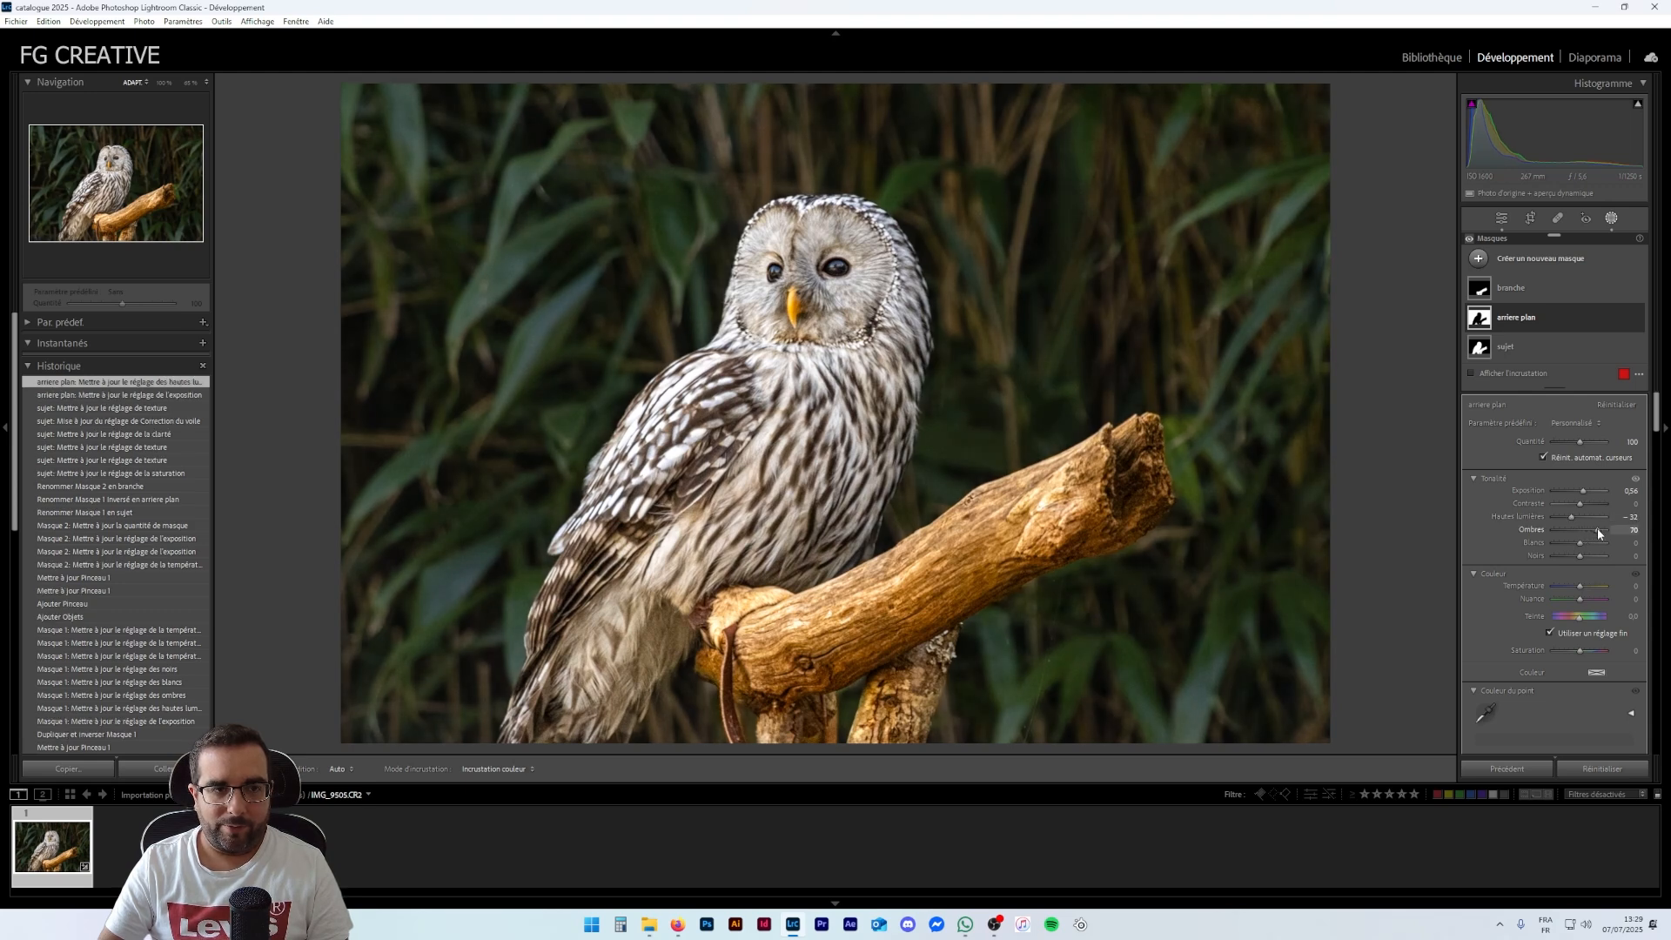
pyautogui.moveTo(1598, 533); pyautogui.dragTo(1576, 543)
pyautogui.doubleClick(1577, 543)
pyautogui.moveTo(1580, 558); pyautogui.dragTo(1575, 558)
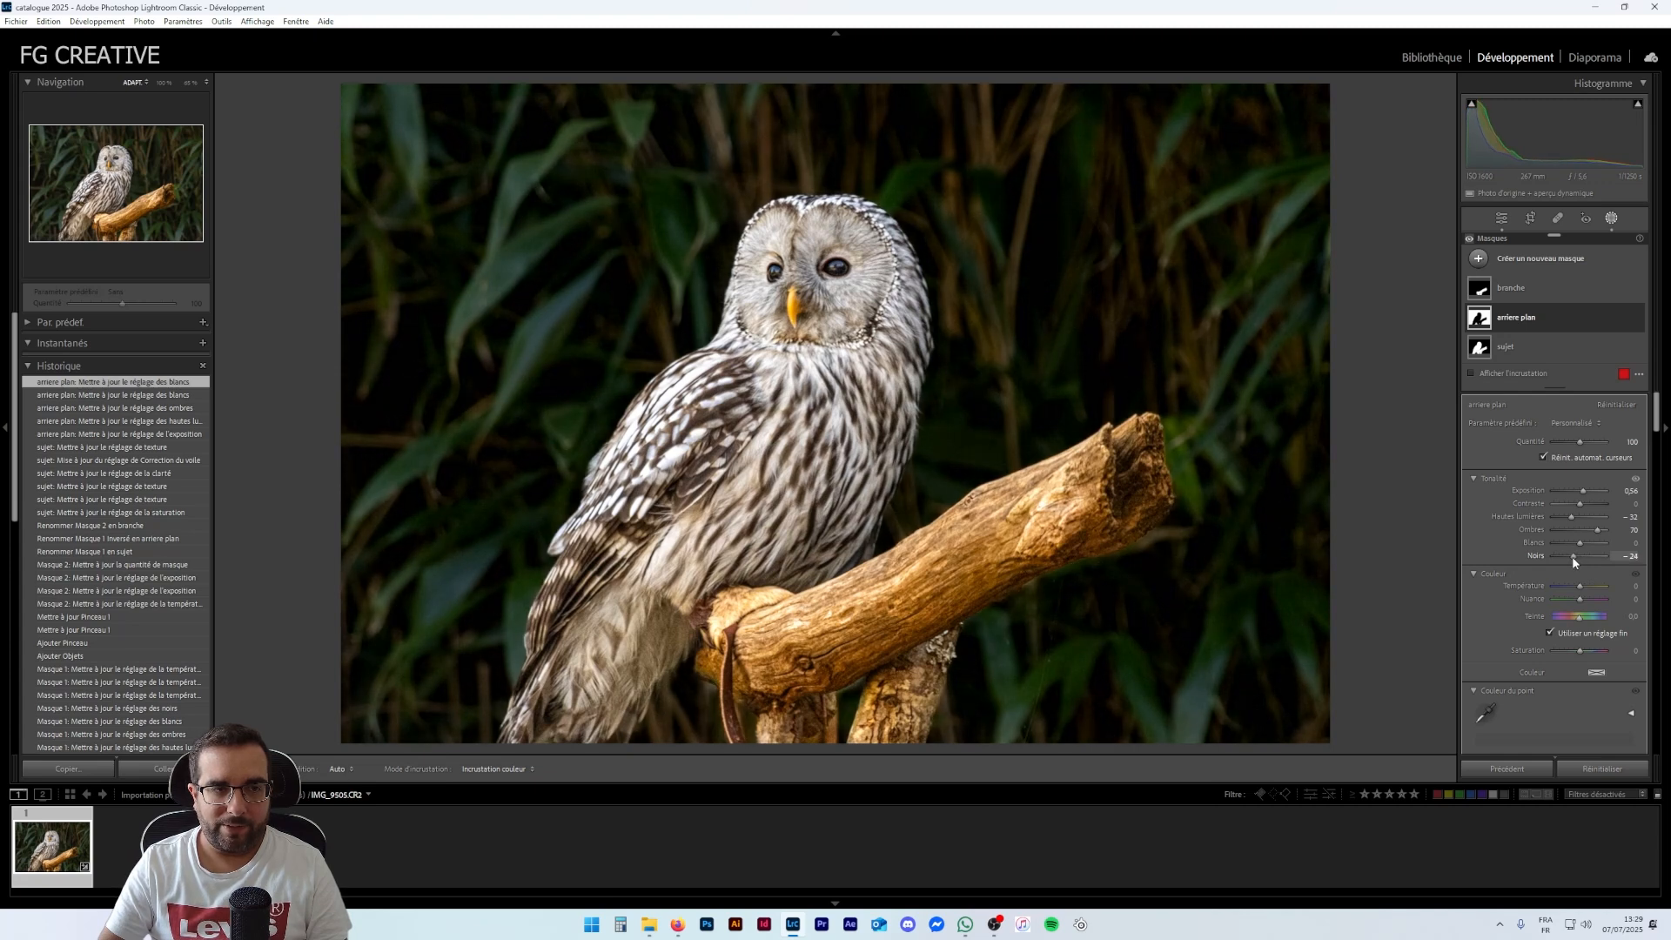
pyautogui.moveTo(1574, 556); pyautogui.dragTo(1576, 556)
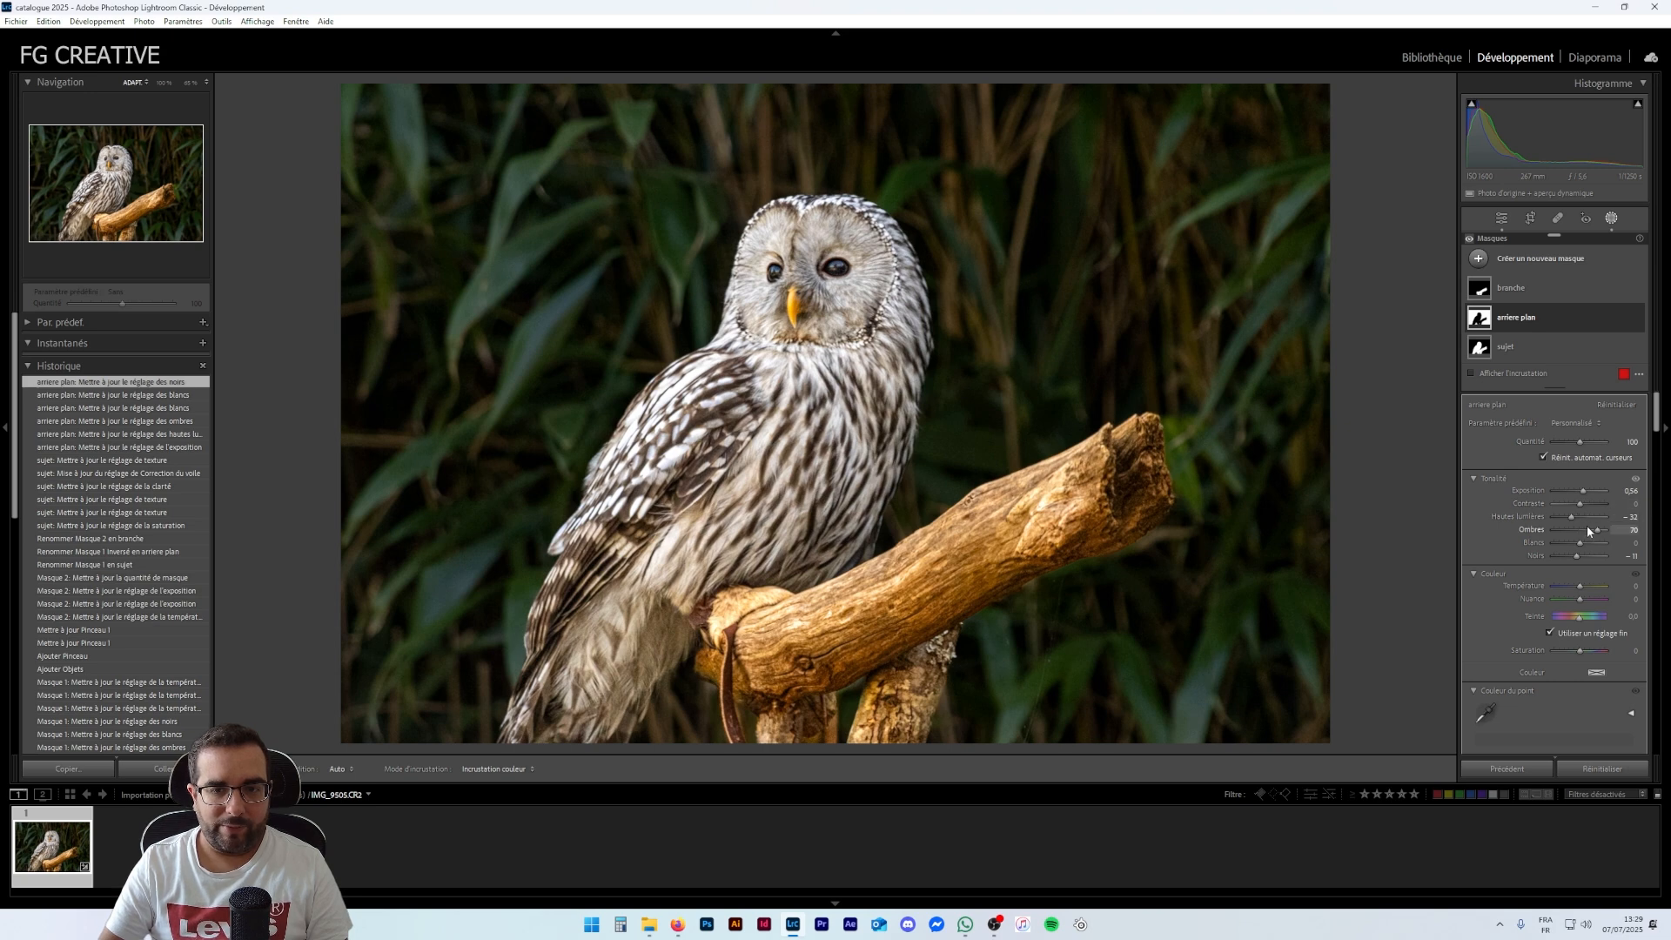
pyautogui.moveTo(1596, 530); pyautogui.dragTo(1595, 529)
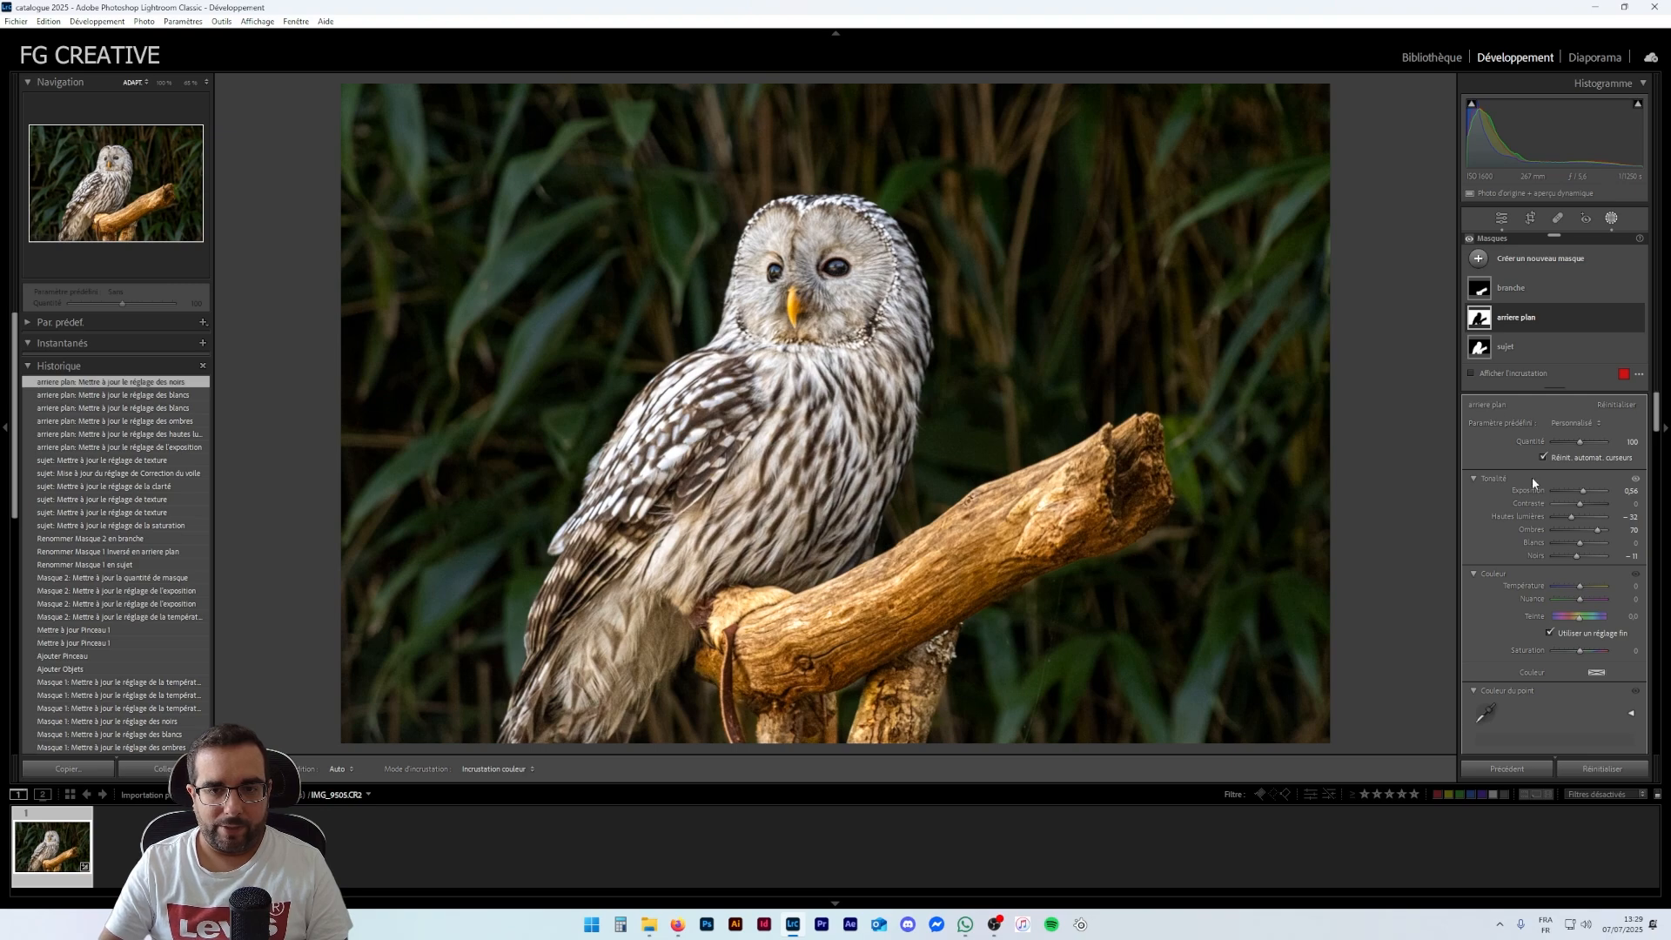
# Compare the photo with and without the arriere plan mask's adjustments, leaving the mask active
pyautogui.click(1502, 320)
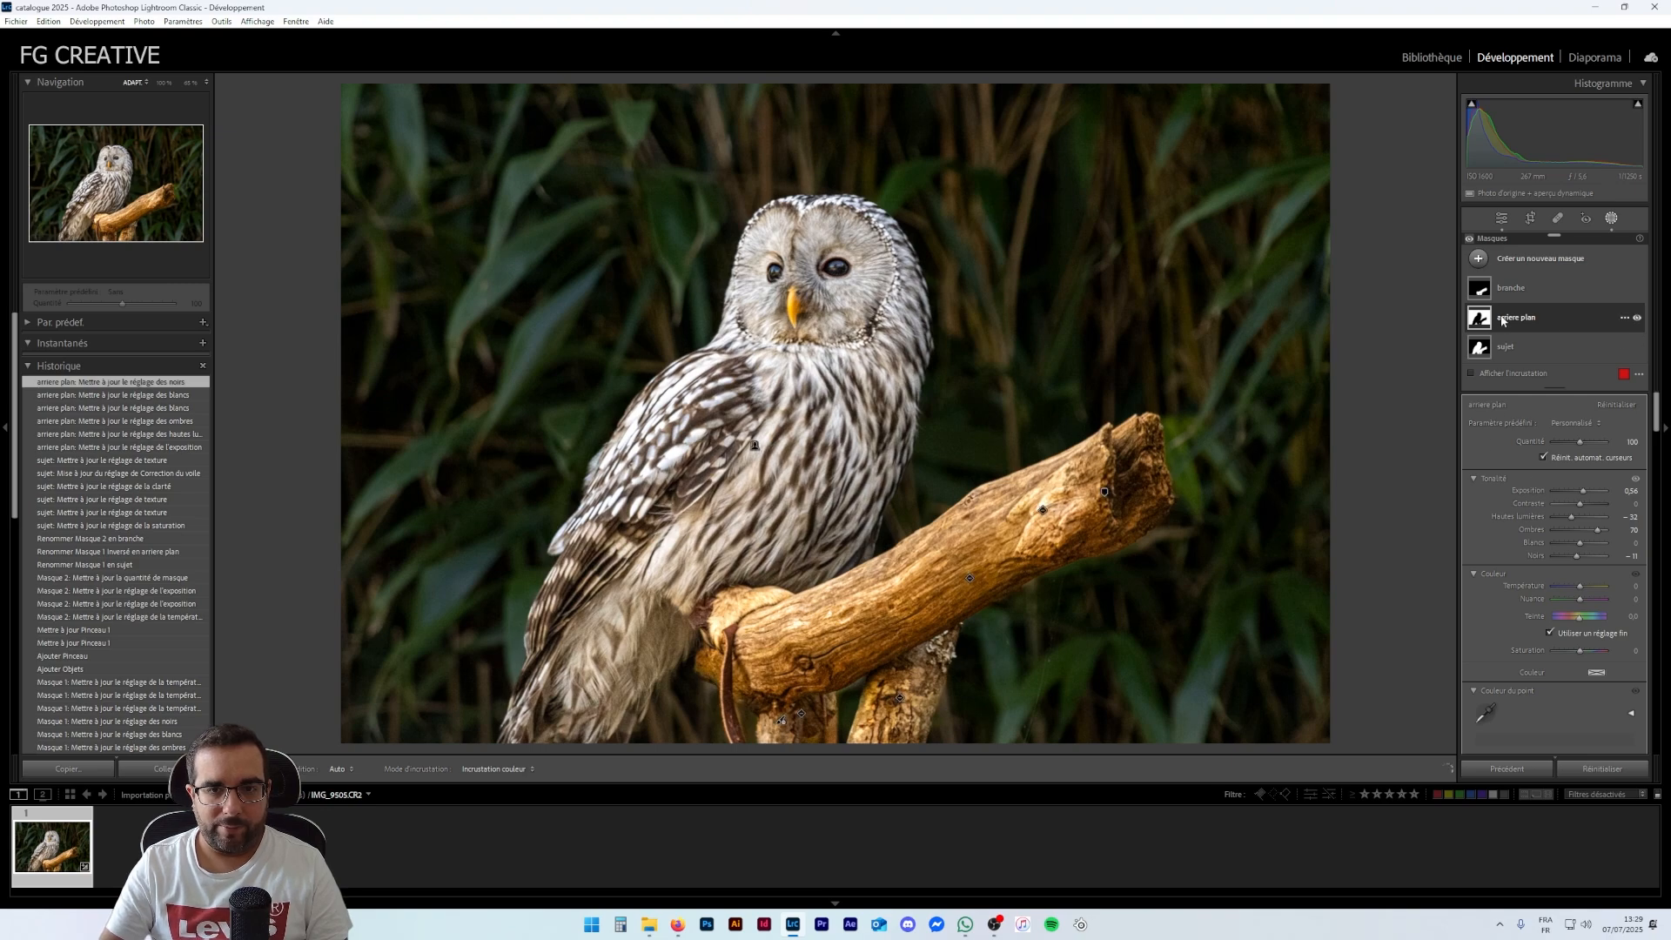
pyautogui.click(1637, 320)
pyautogui.click(1637, 320)
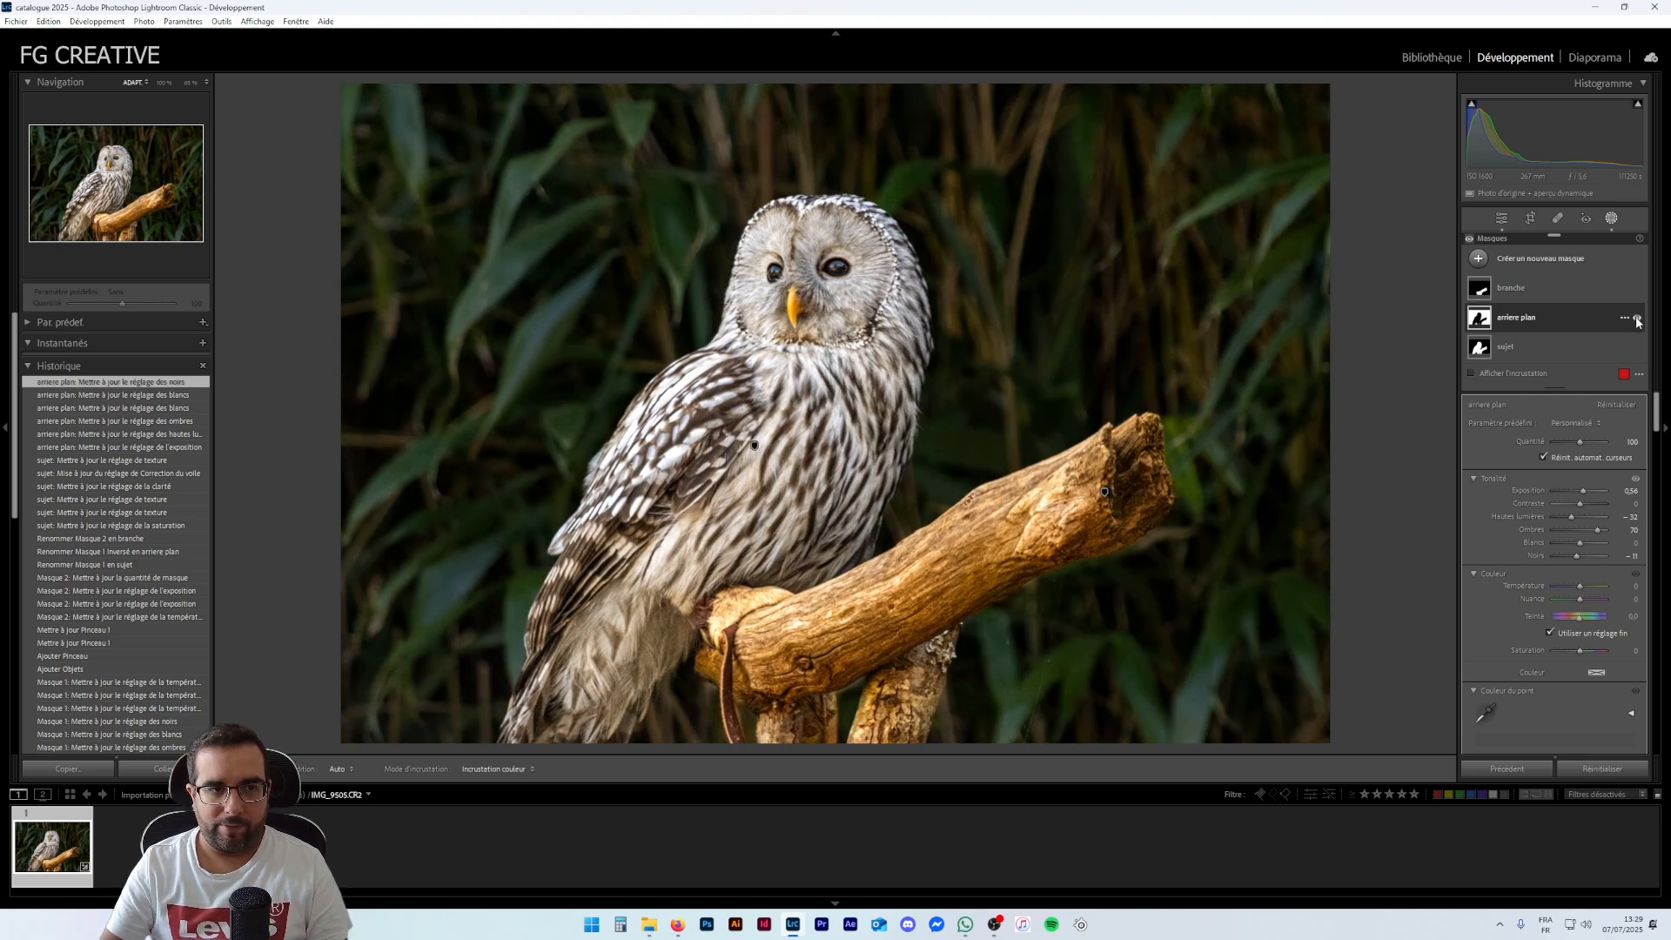
pyautogui.click(1637, 320)
pyautogui.click(1637, 319)
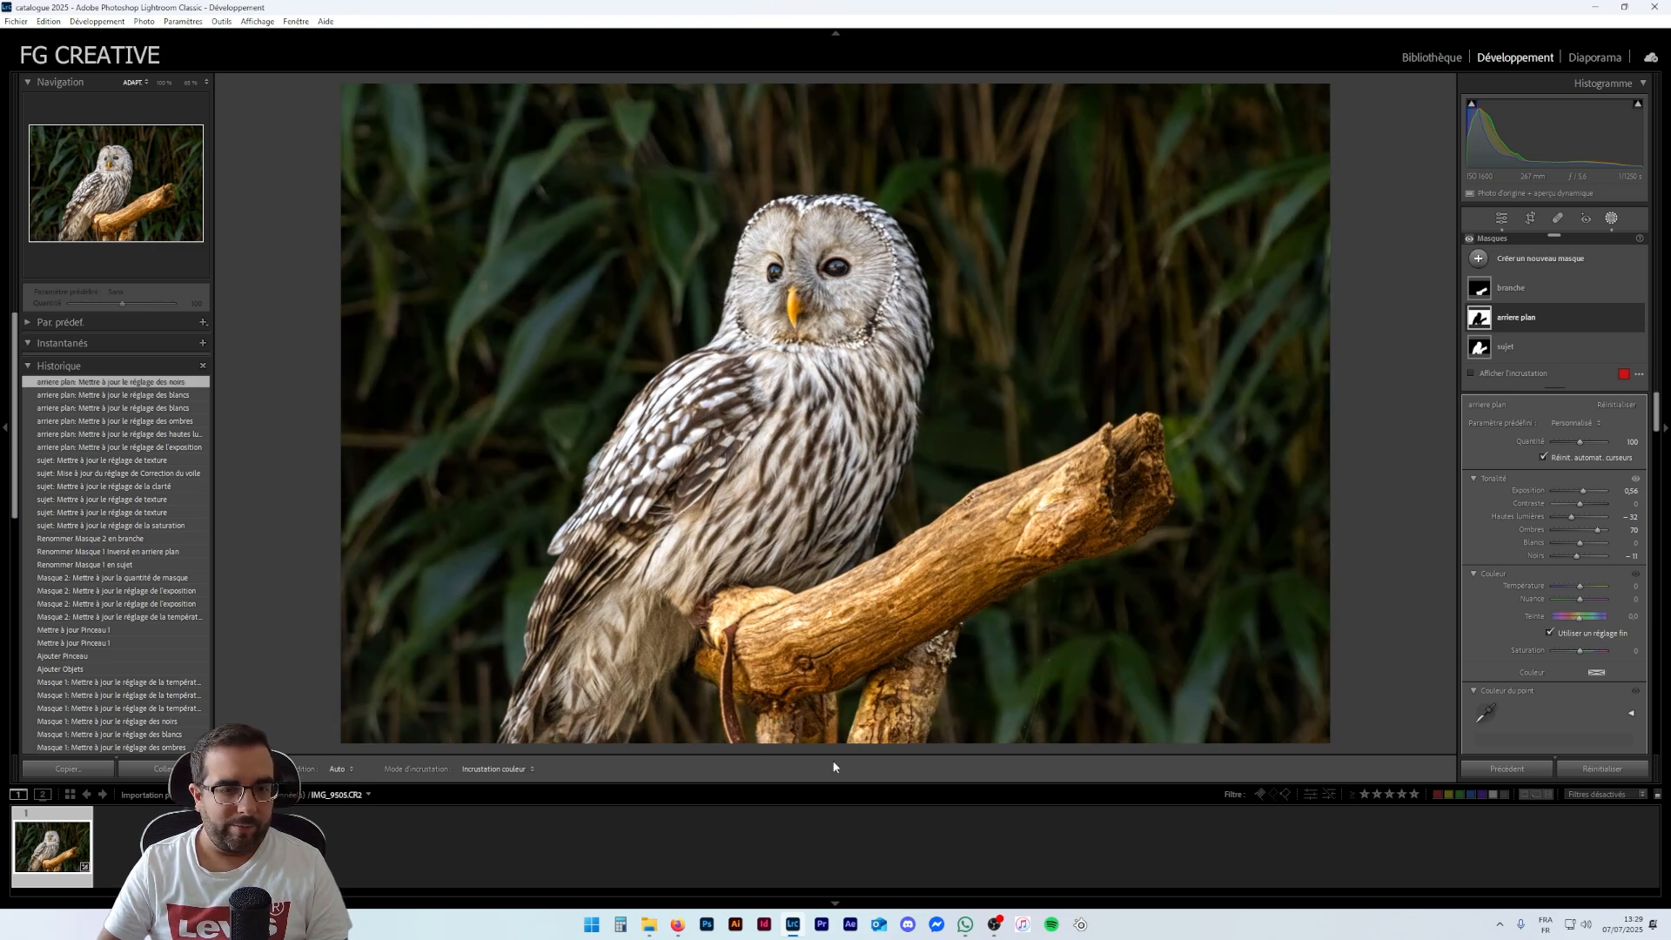
# Compare the original and edited photo side by side, then return to the single-image view
pyautogui.click(1502, 218)
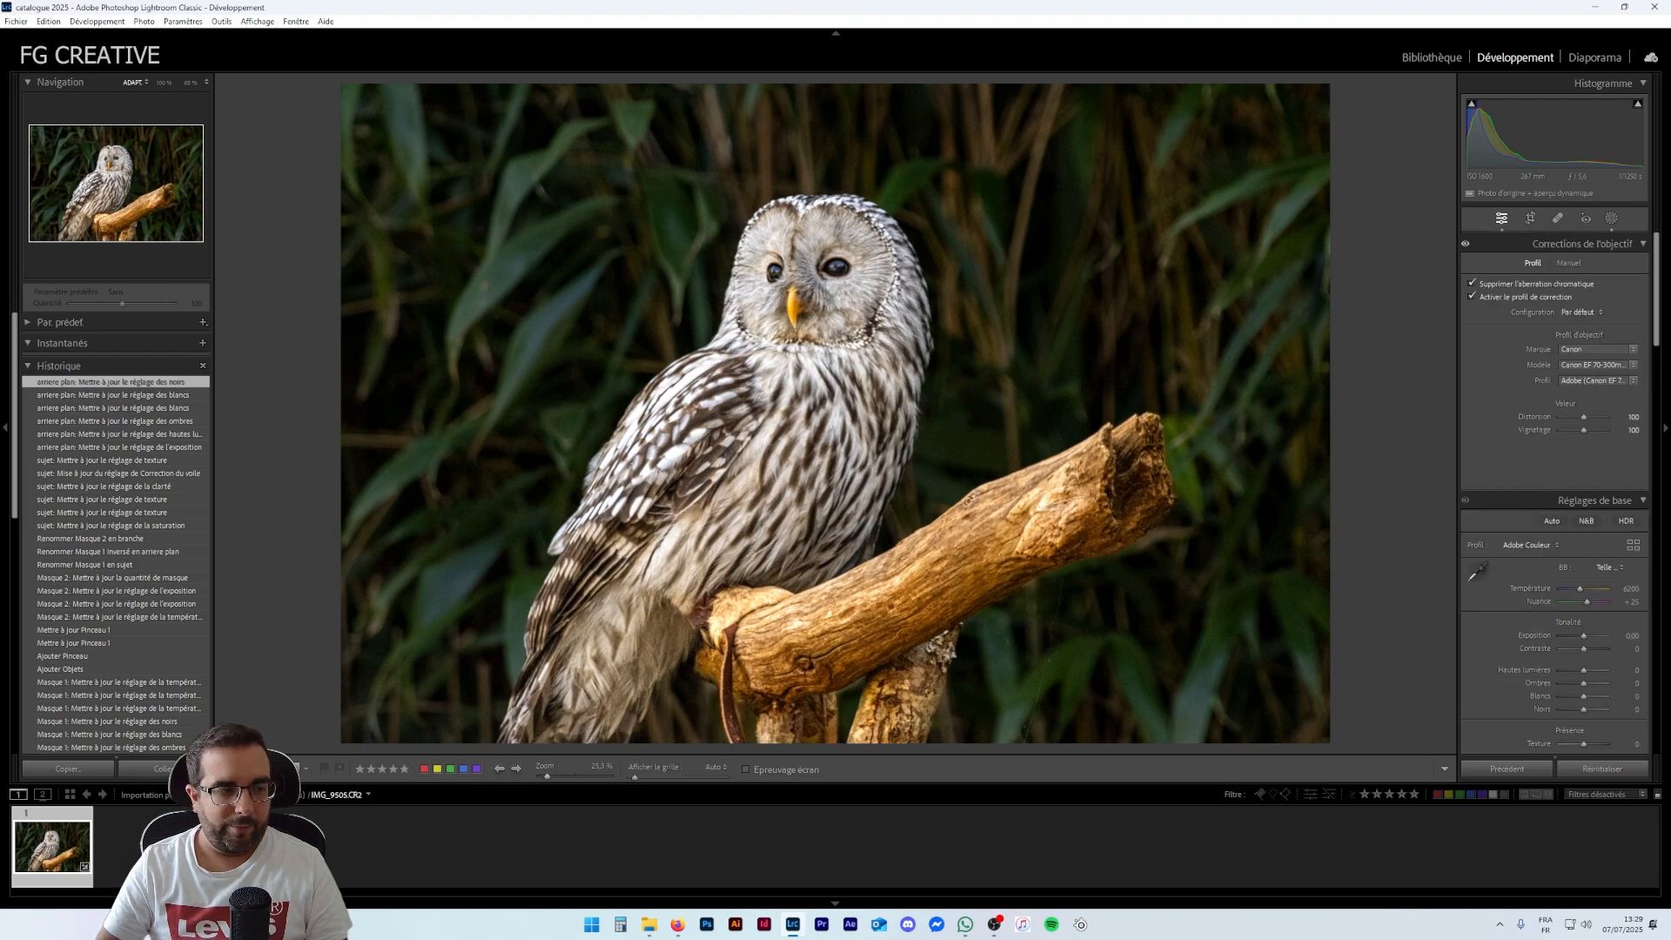
pyautogui.press('y')
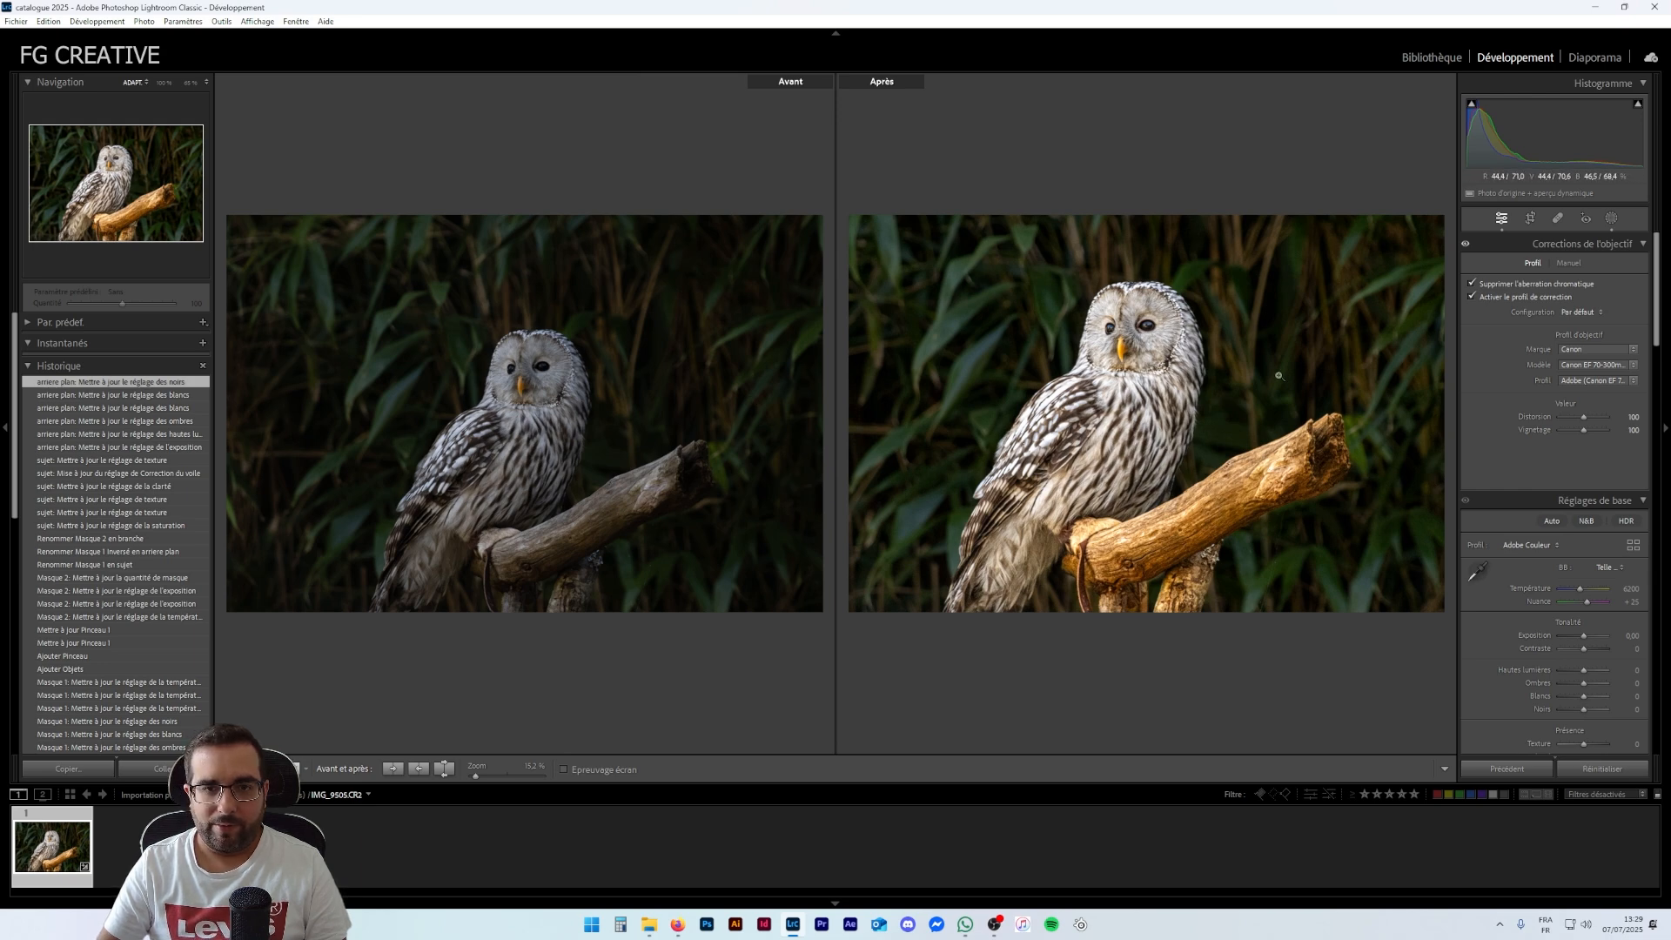
pyautogui.click(1612, 219)
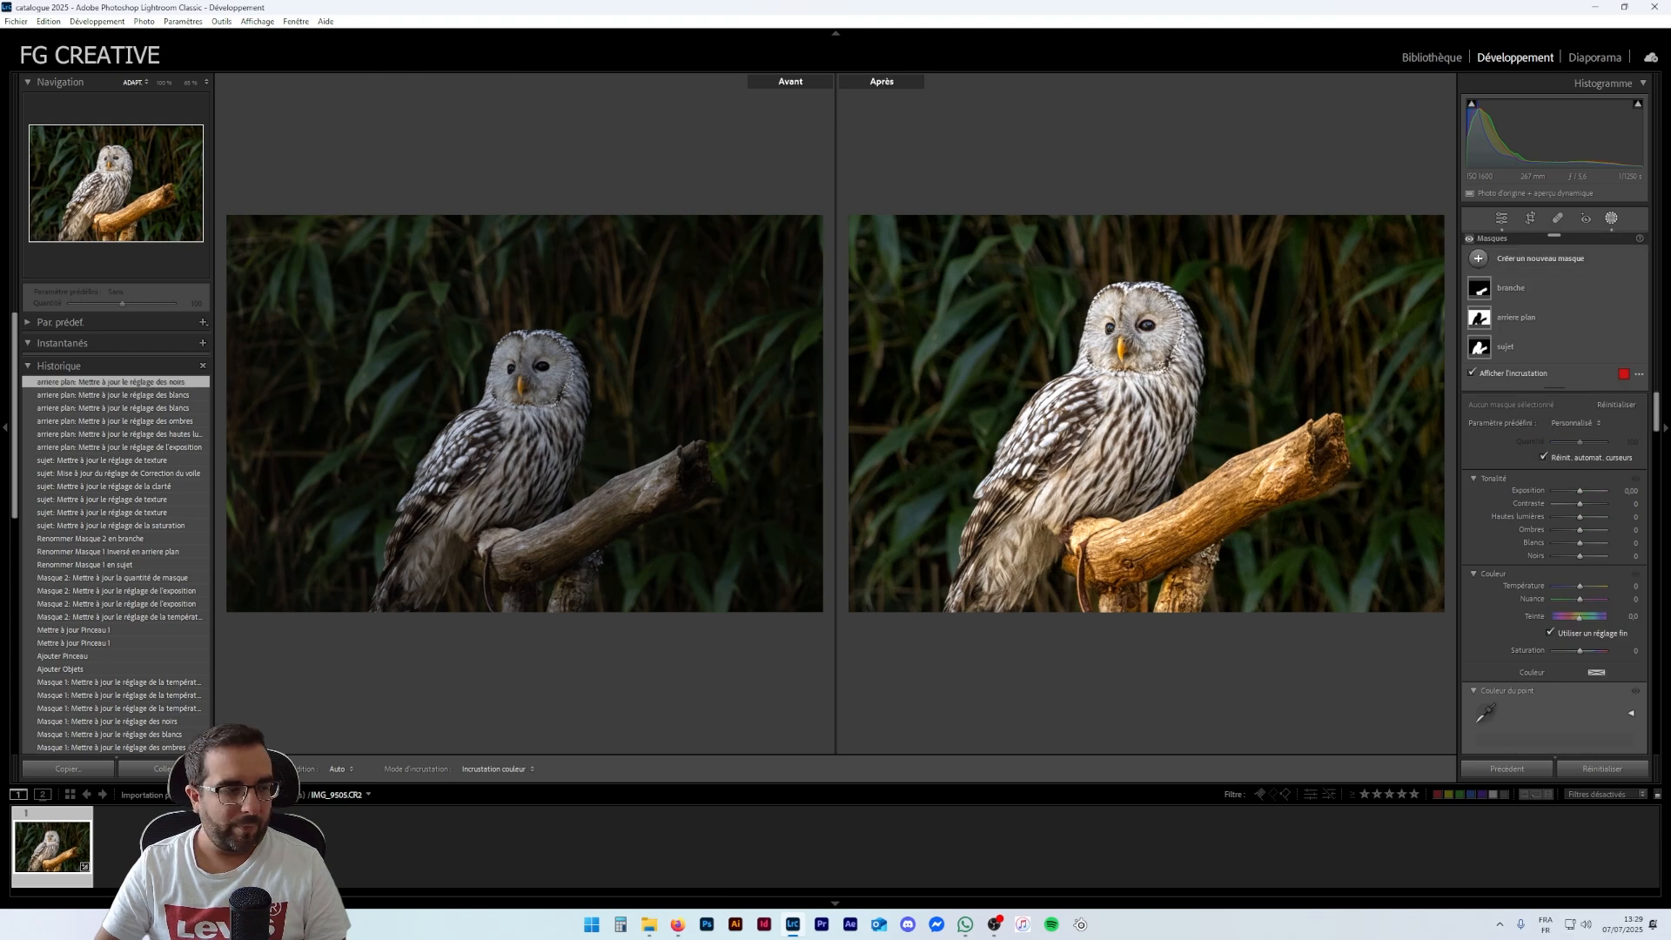
pyautogui.click(1500, 219)
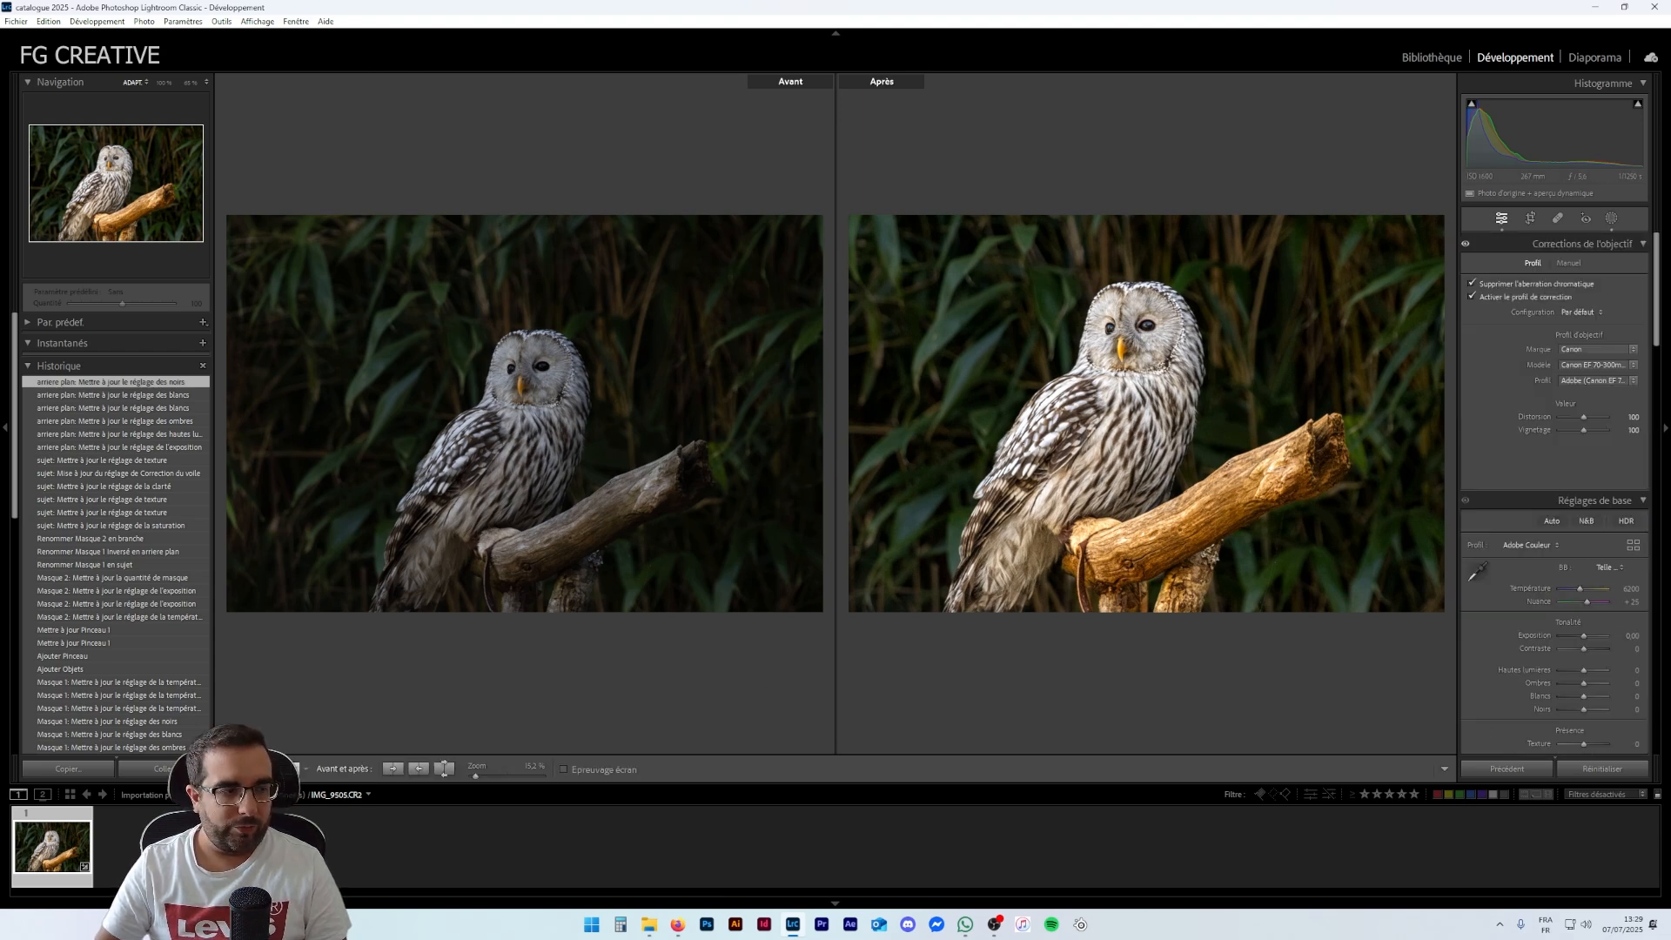
pyautogui.press('y')
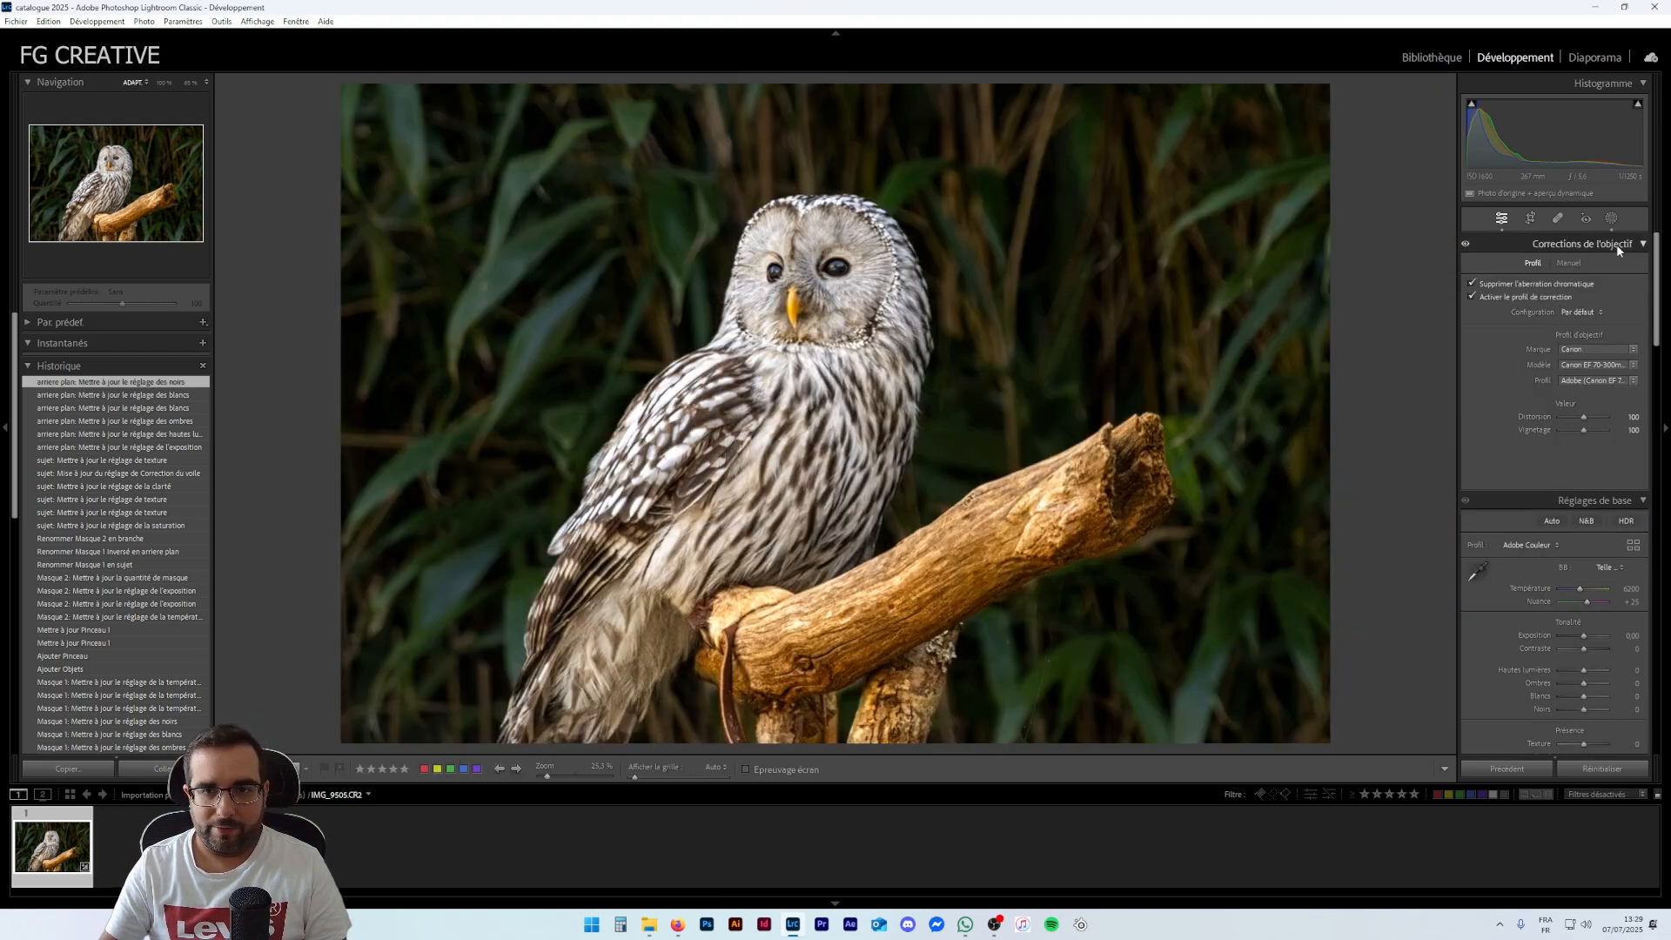
# Set the arriere plan mask's Saturation to 42 and undo the trial Temperature increase
pyautogui.click(1610, 219)
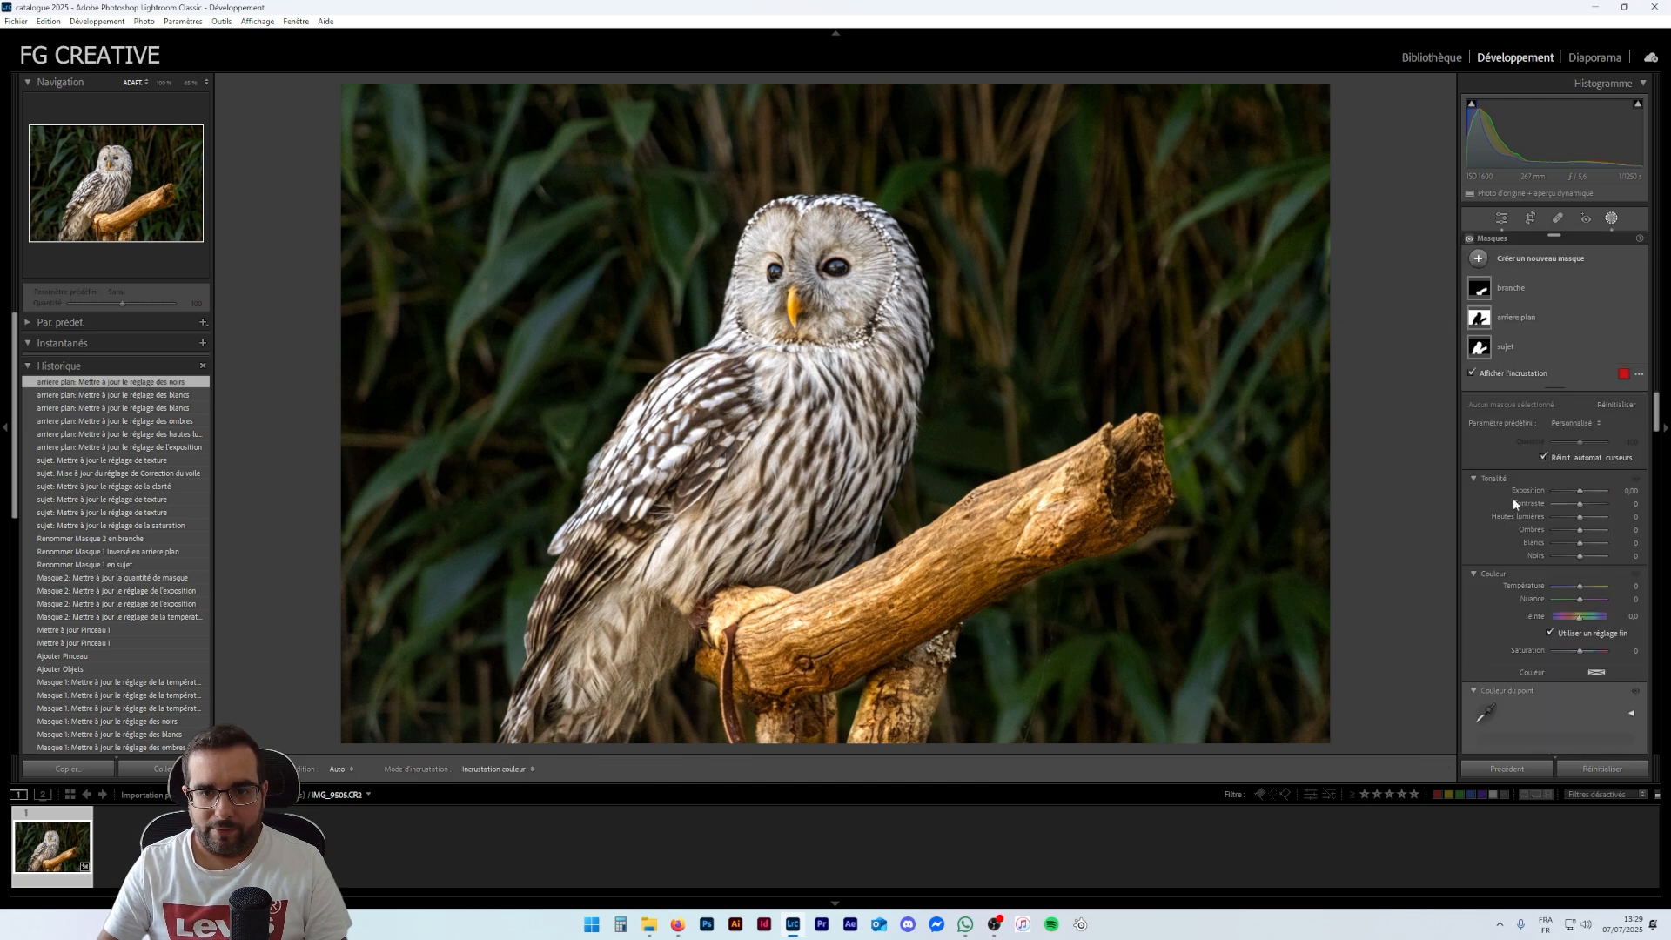
pyautogui.click(1544, 323)
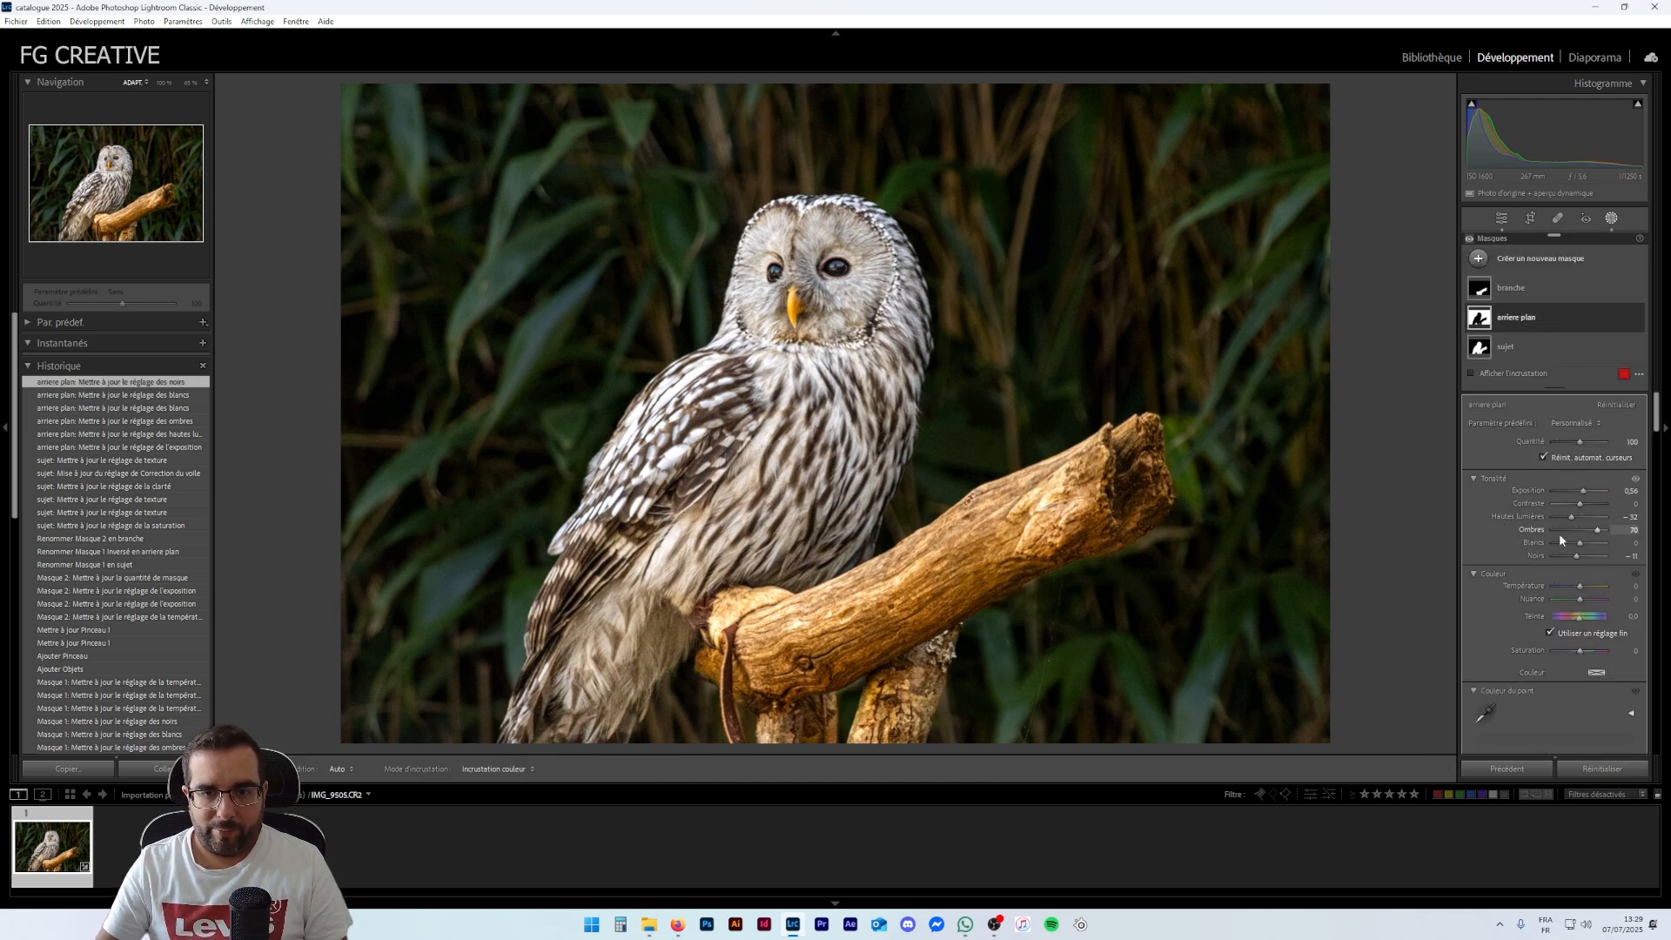
pyautogui.scroll(-2, 1515, 648)
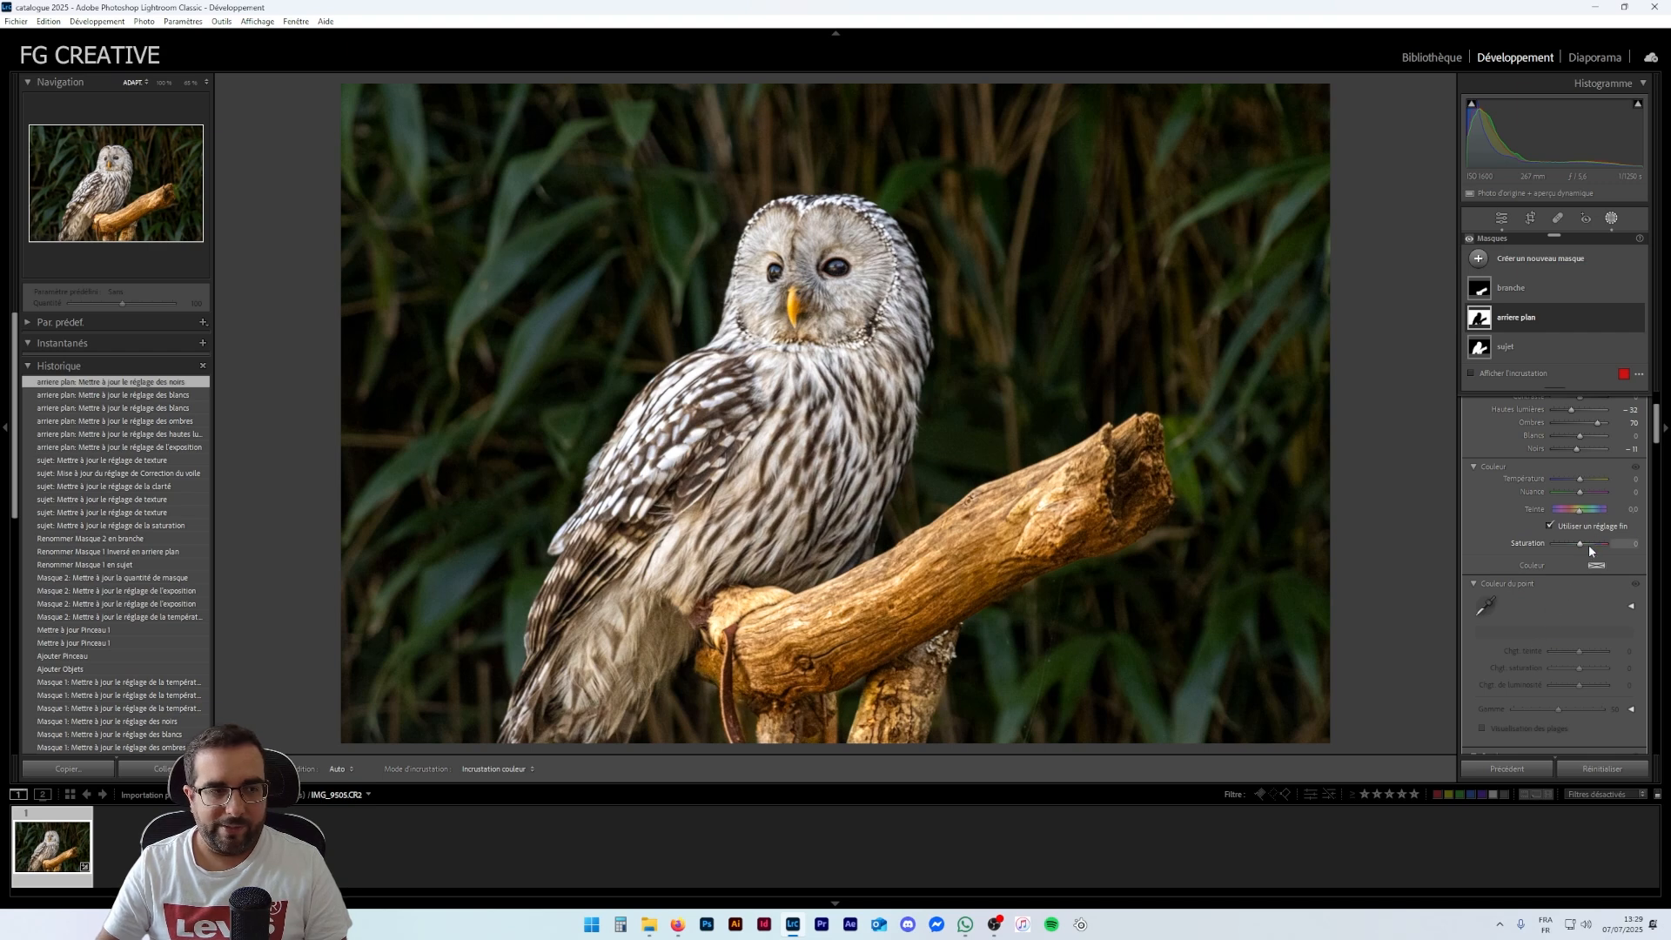
pyautogui.scroll(-2, 1586, 544)
pyautogui.scroll(2, 1558, 550)
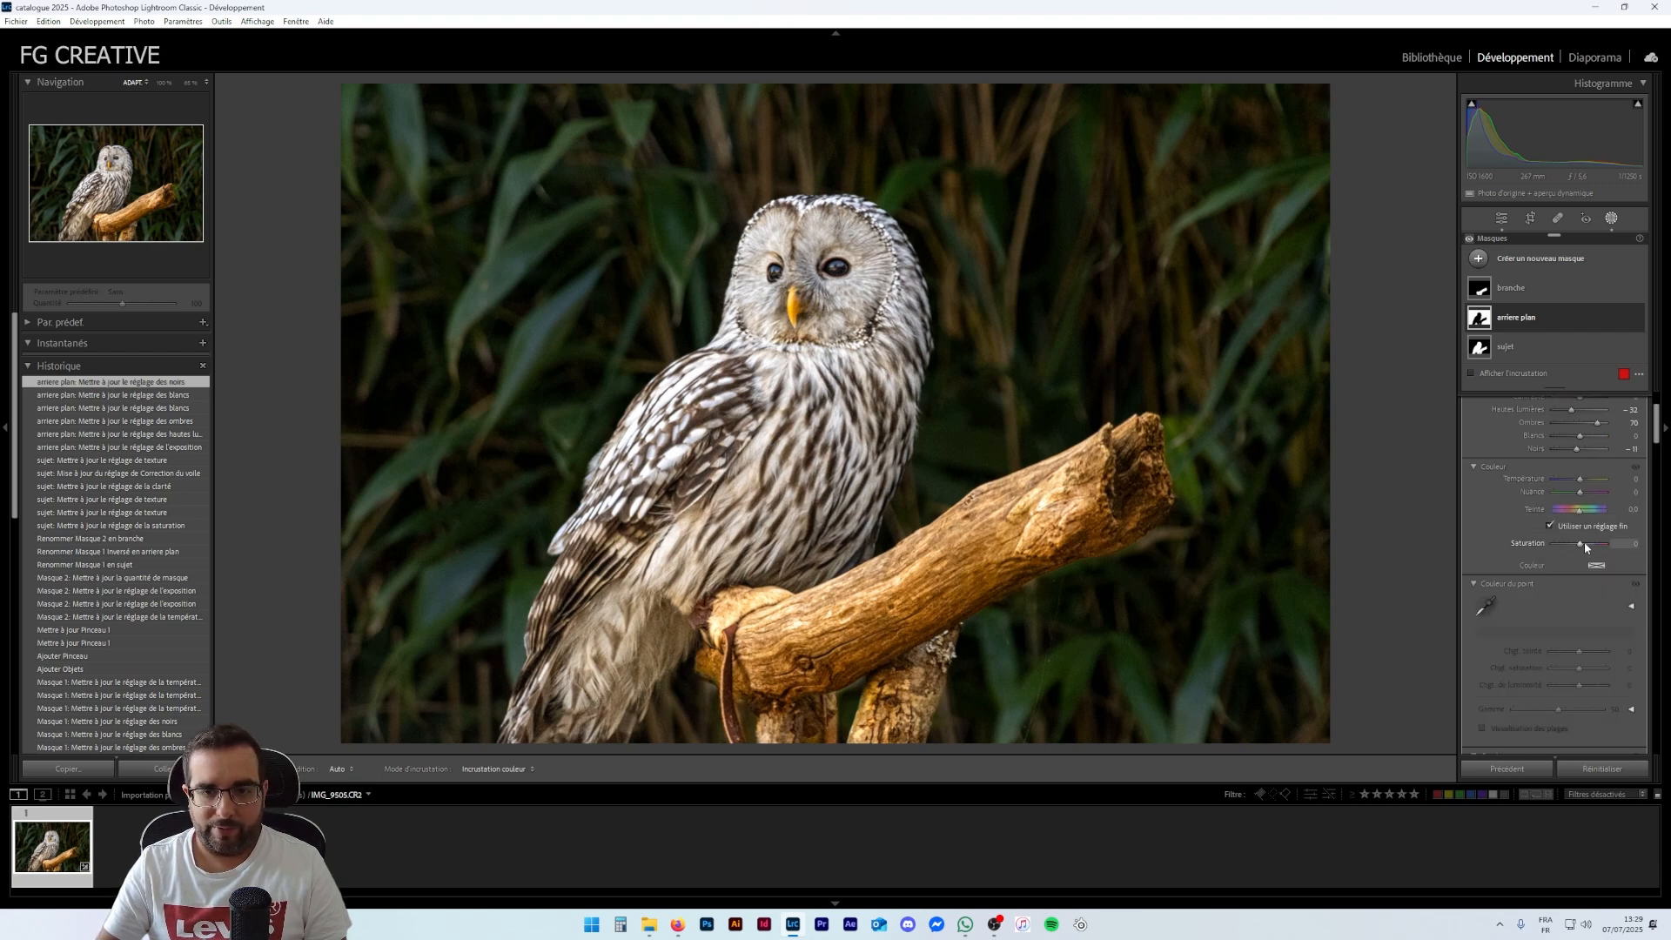
pyautogui.moveTo(1581, 543); pyautogui.dragTo(1591, 543)
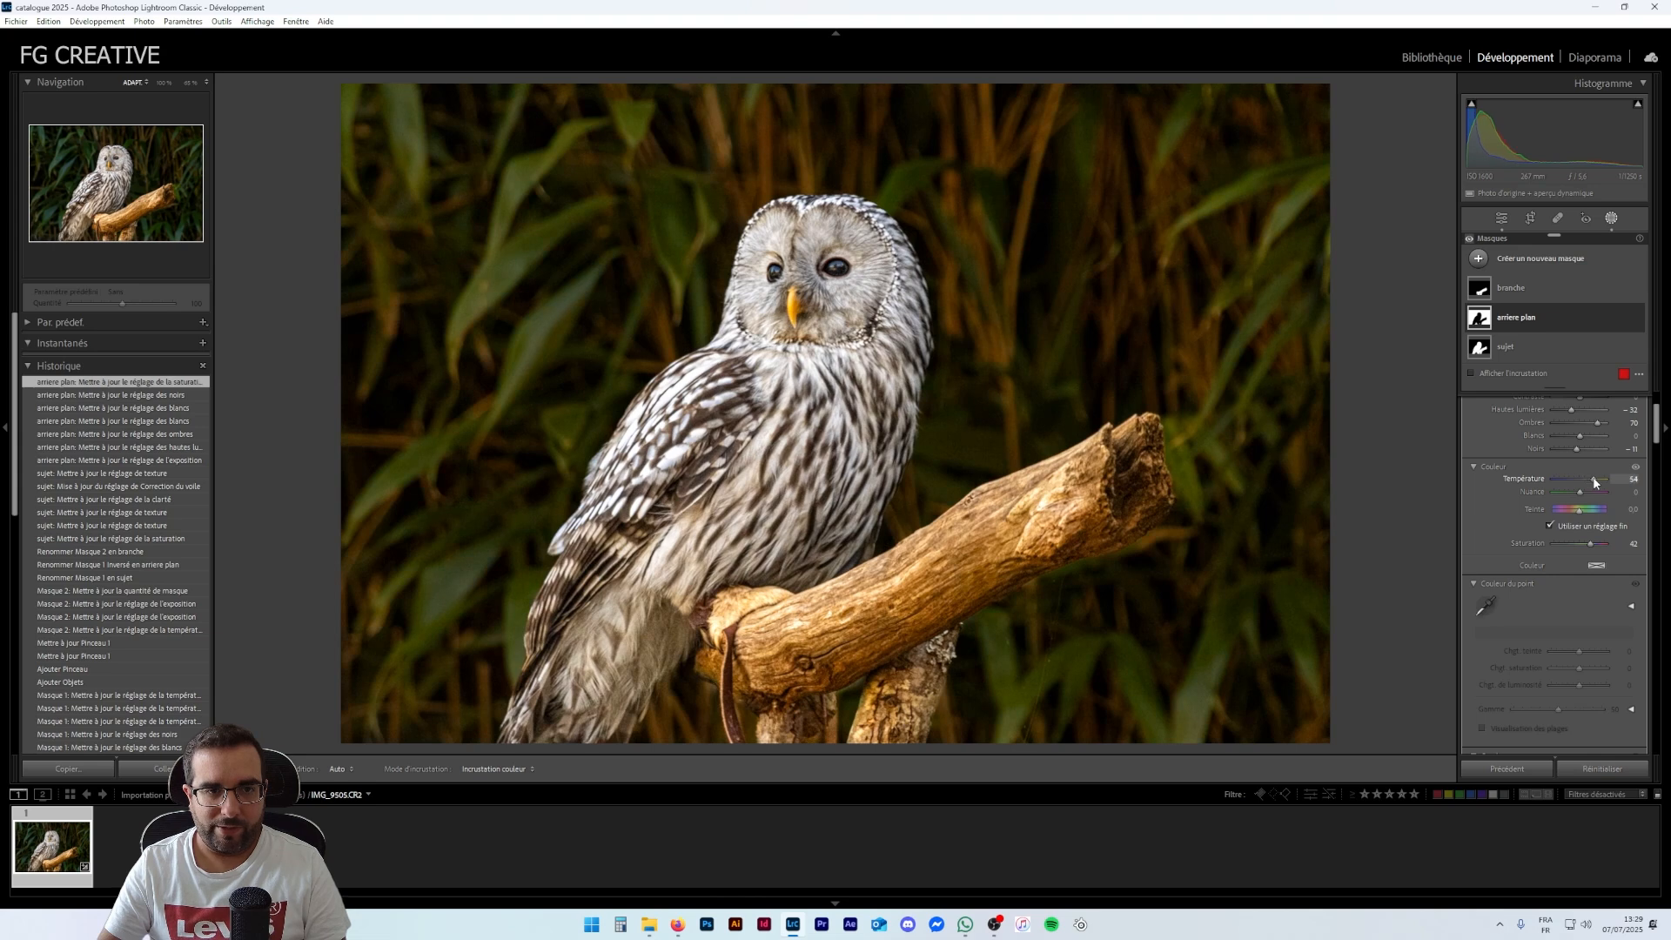
pyautogui.hotkey('ctrl', 'z')
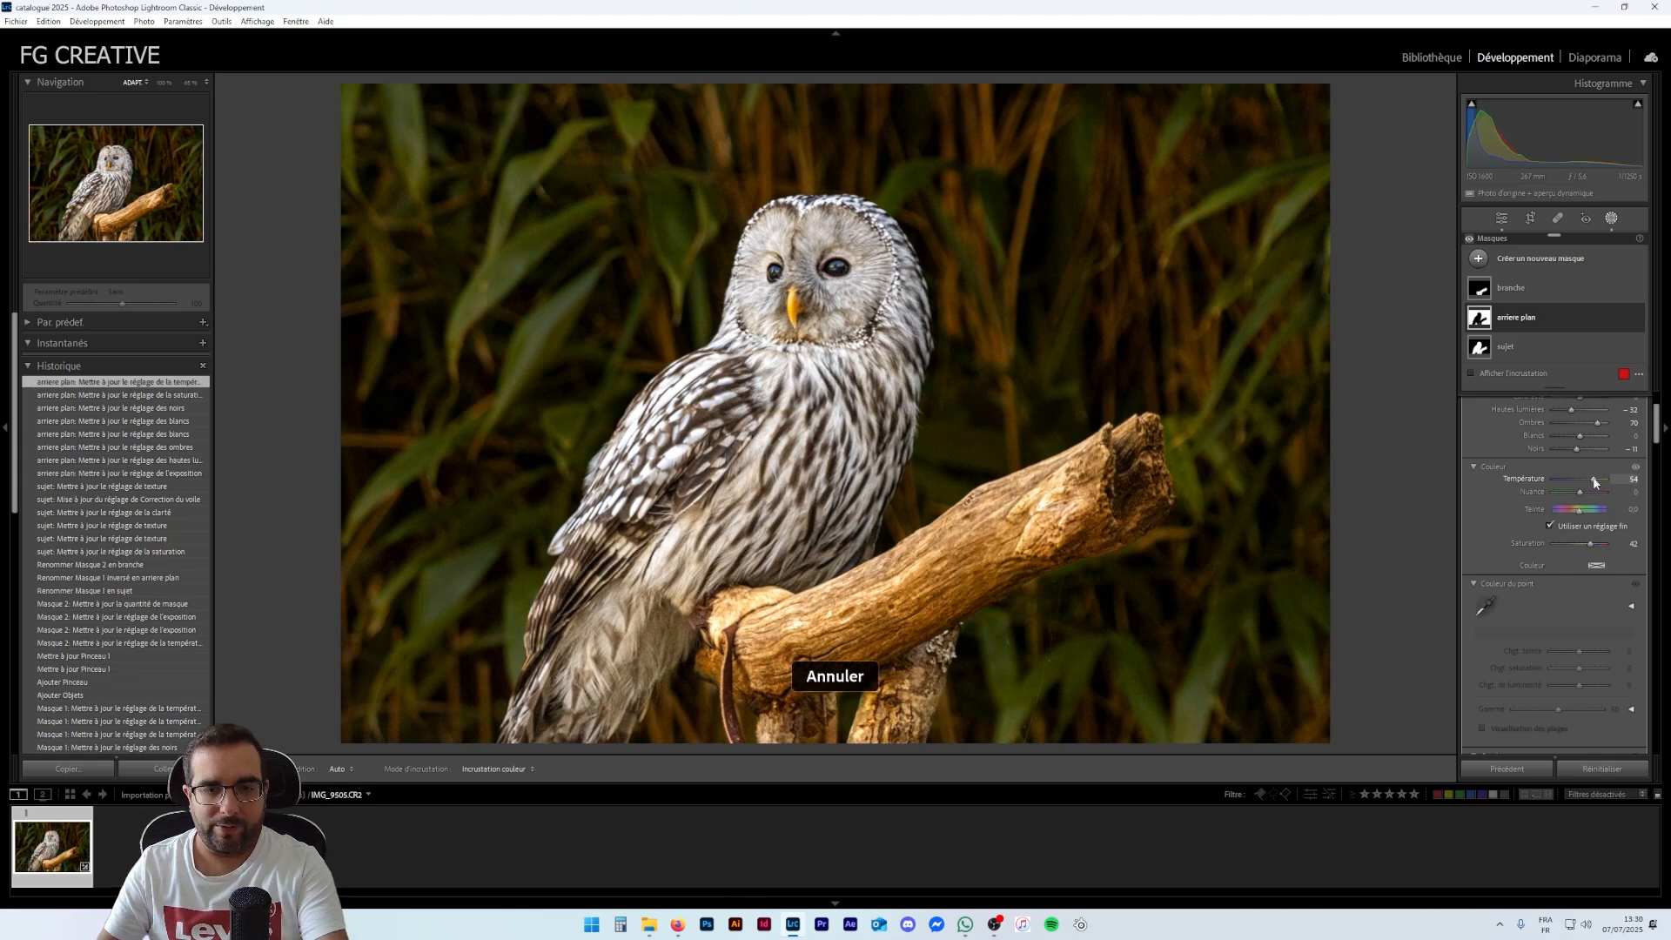
# Shape the arriere plan mask's tone curve with input/output points at 220/230, 144/138 and 35/42
pyautogui.scroll(-5, 1553, 561)
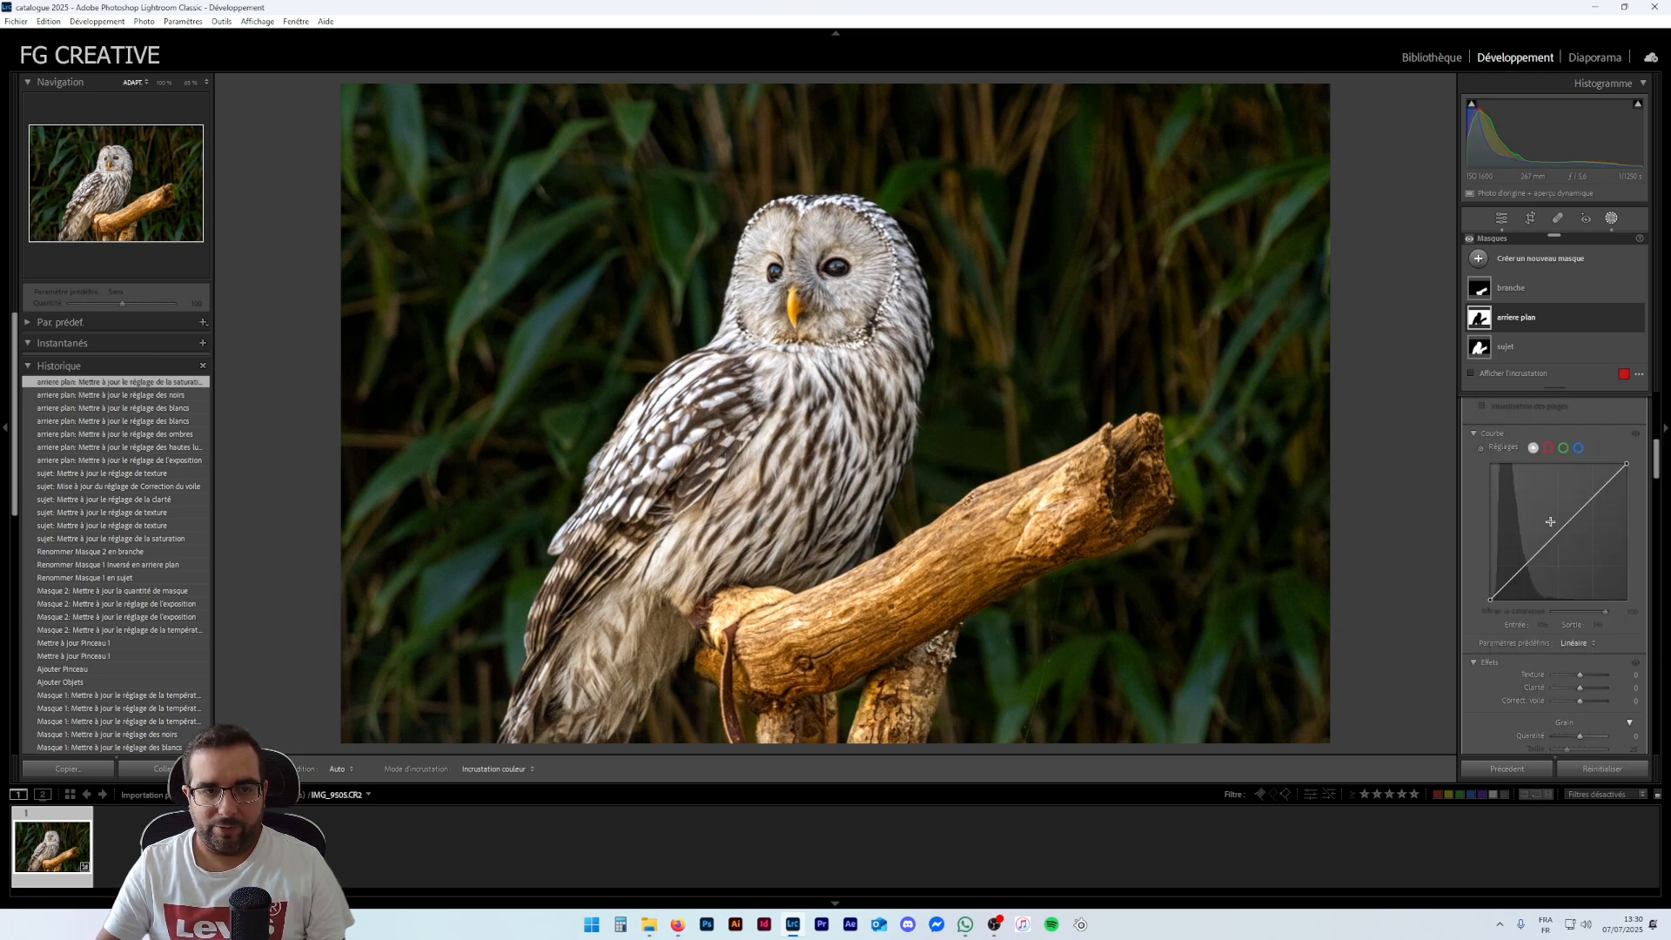
pyautogui.click(1609, 480)
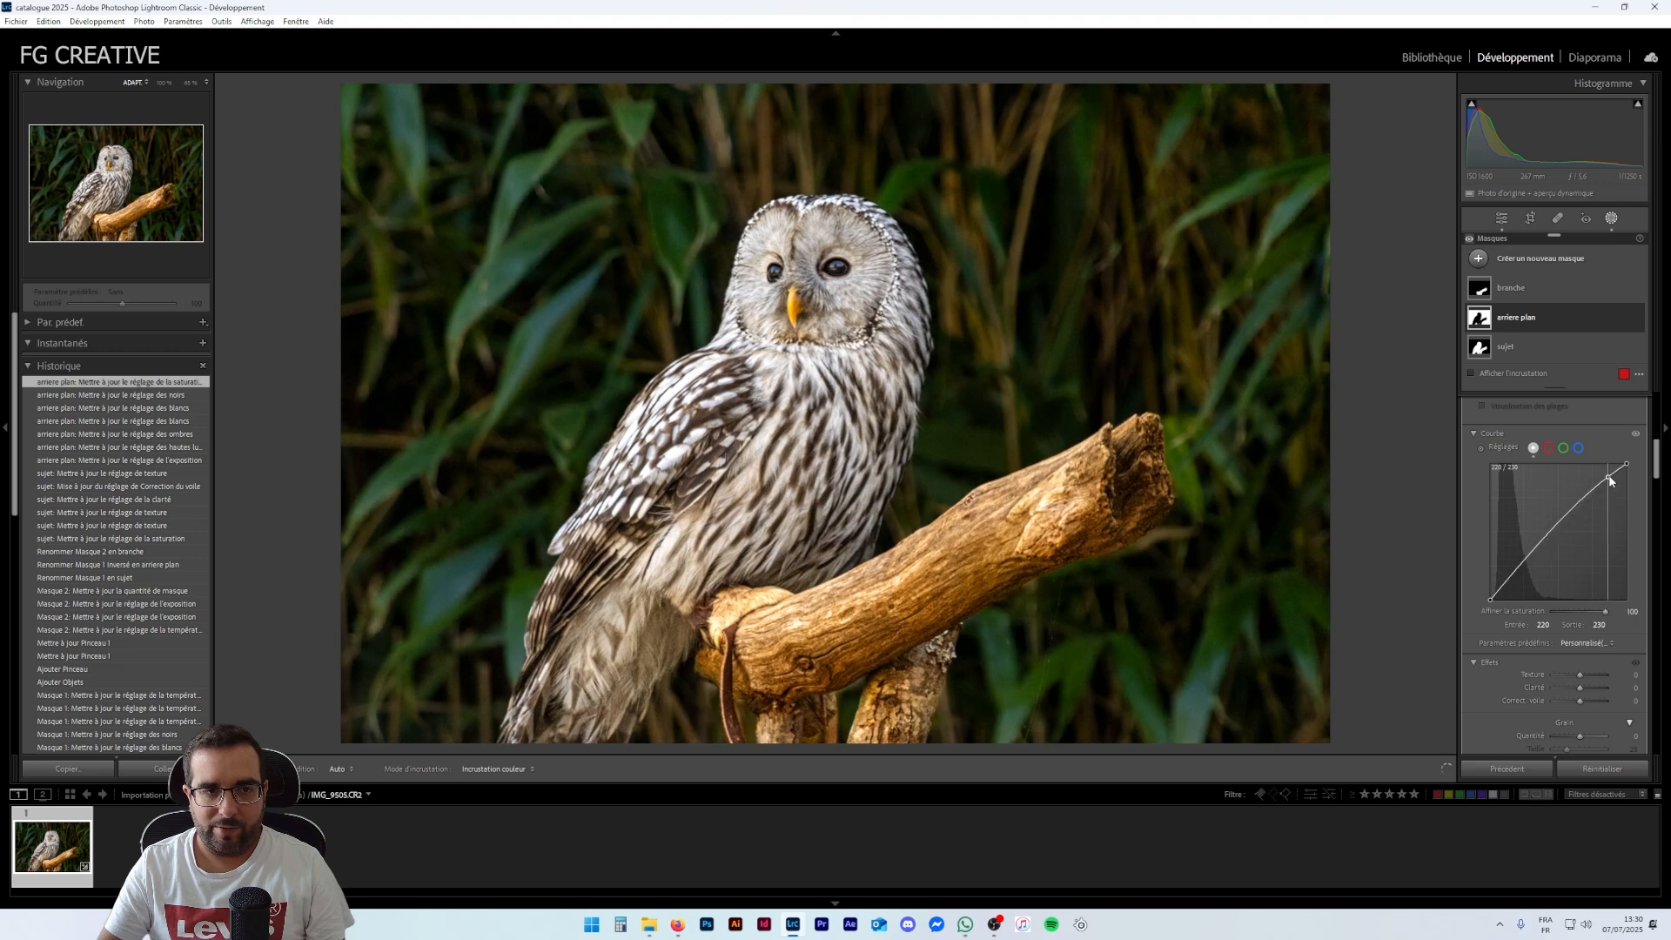
pyautogui.moveTo(1564, 522); pyautogui.dragTo(1569, 525)
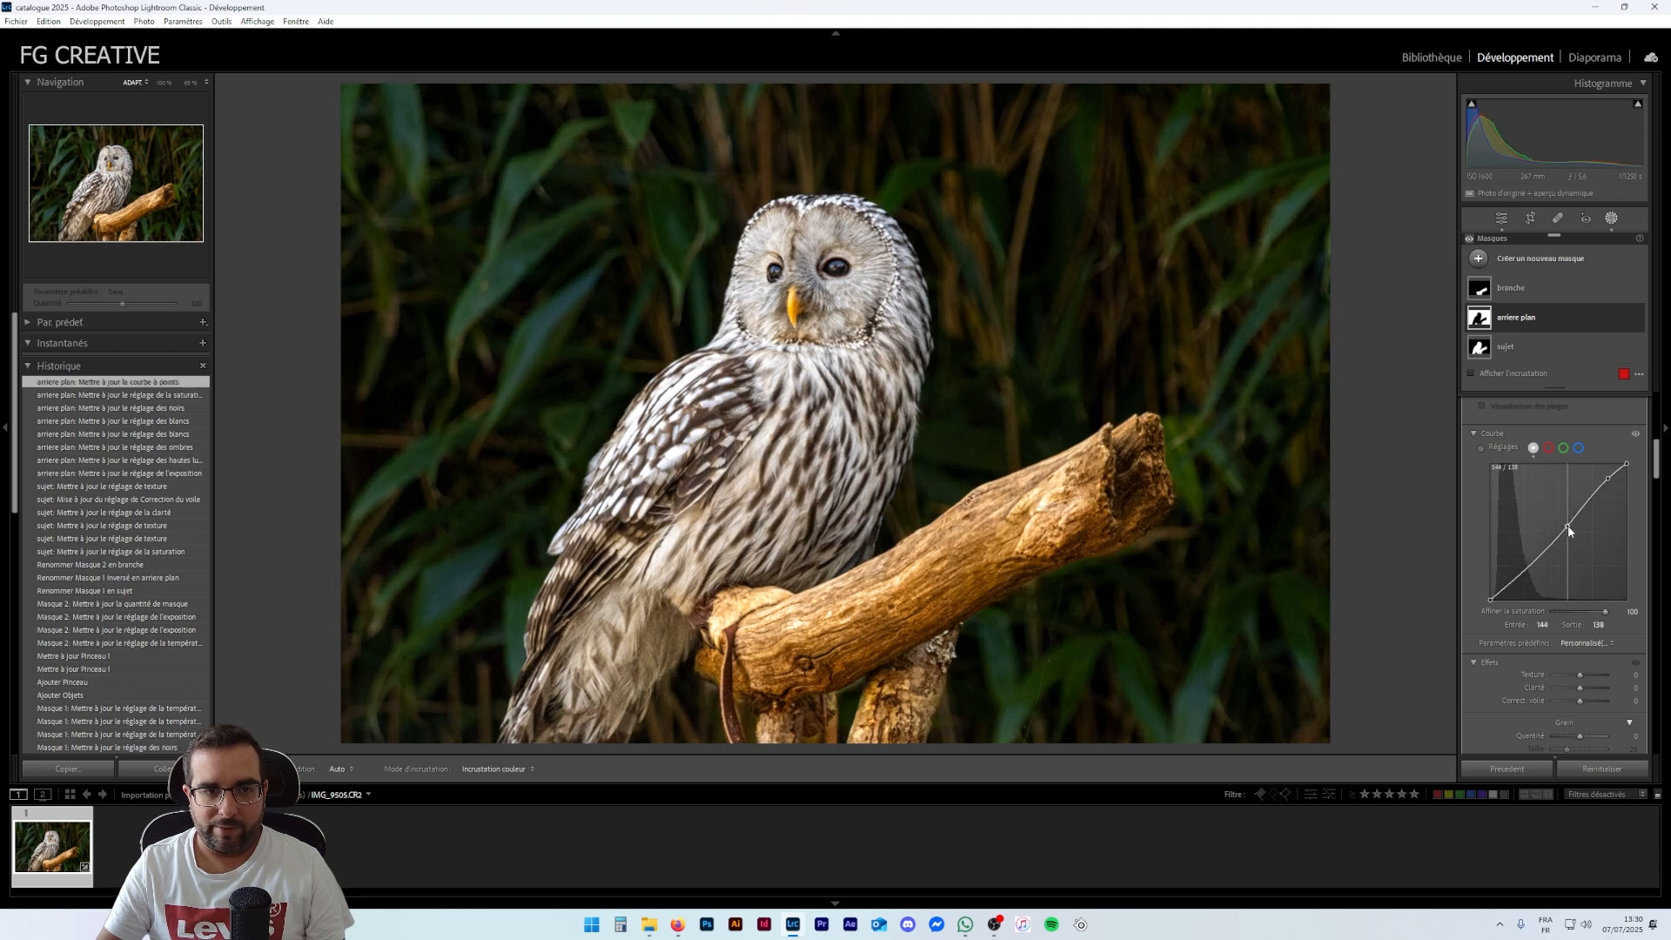
pyautogui.click(1509, 584)
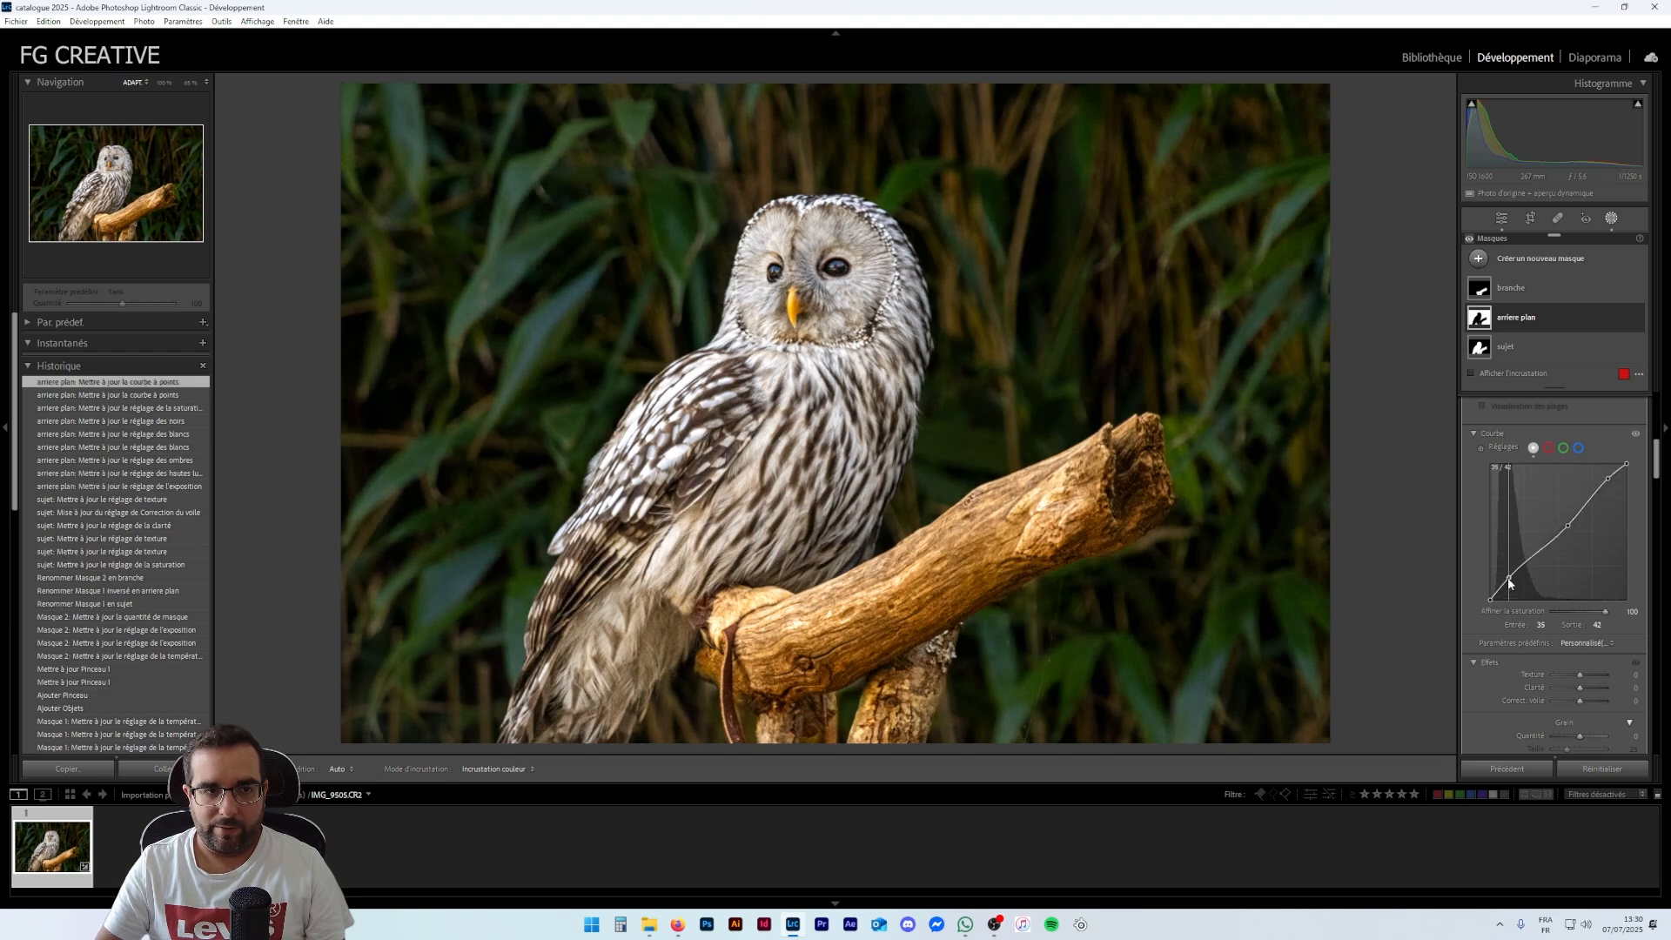
# Refine the arriere plan mask's tone curve by adjusting the shadow and midtone points and setting the highlight point to input/output 221/210
pyautogui.moveTo(1508, 584); pyautogui.dragTo(1511, 578)
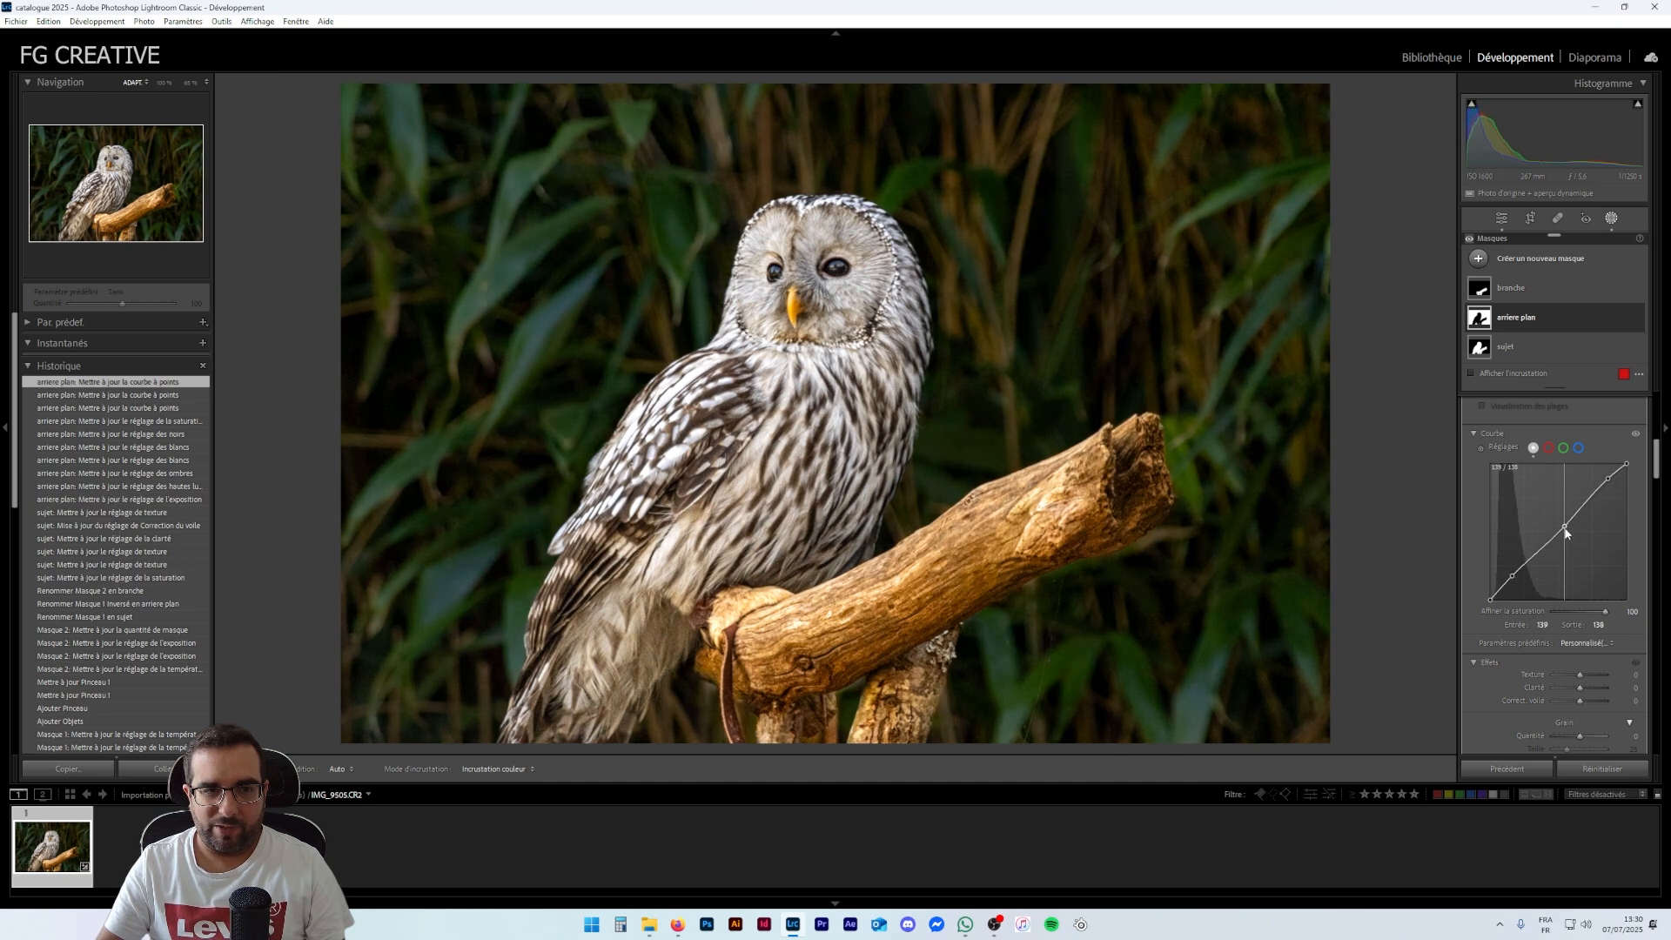
pyautogui.moveTo(1566, 532); pyautogui.dragTo(1566, 529)
pyautogui.moveTo(1610, 477); pyautogui.dragTo(1564, 531)
pyautogui.moveTo(1606, 479); pyautogui.dragTo(1610, 486)
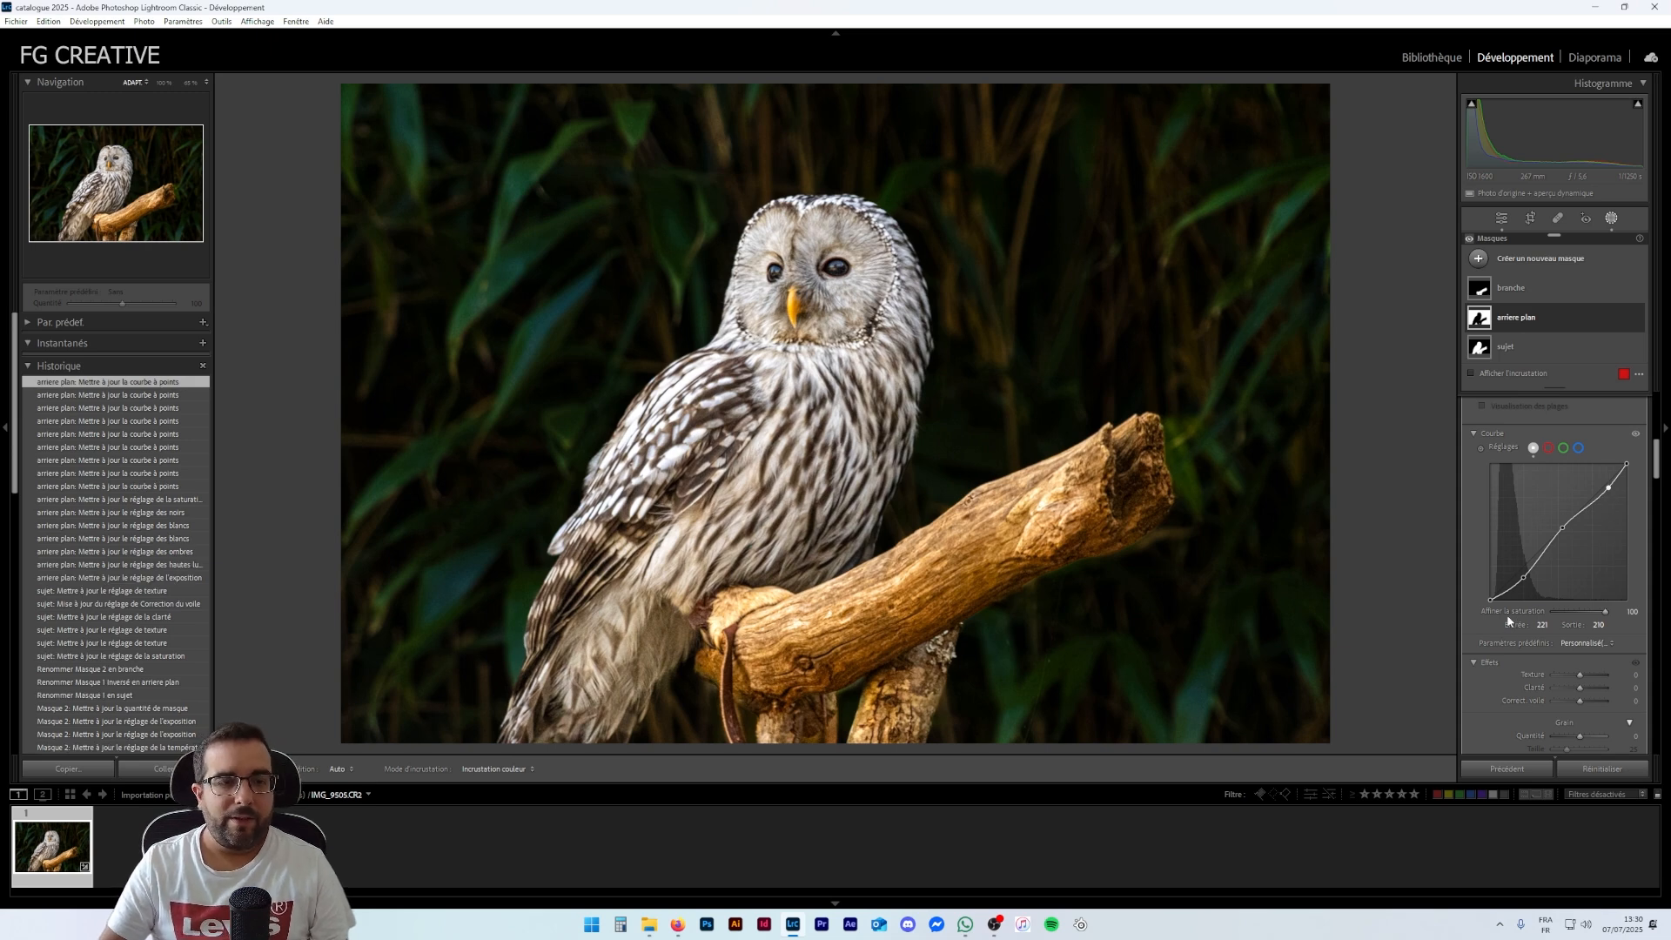
# Lower the arriere plan mask's Texture, set its Clarity to -34, and reset the trial Dehaze change to zero
pyautogui.scroll(-2, 1508, 617)
pyautogui.scroll(-2, 1508, 582)
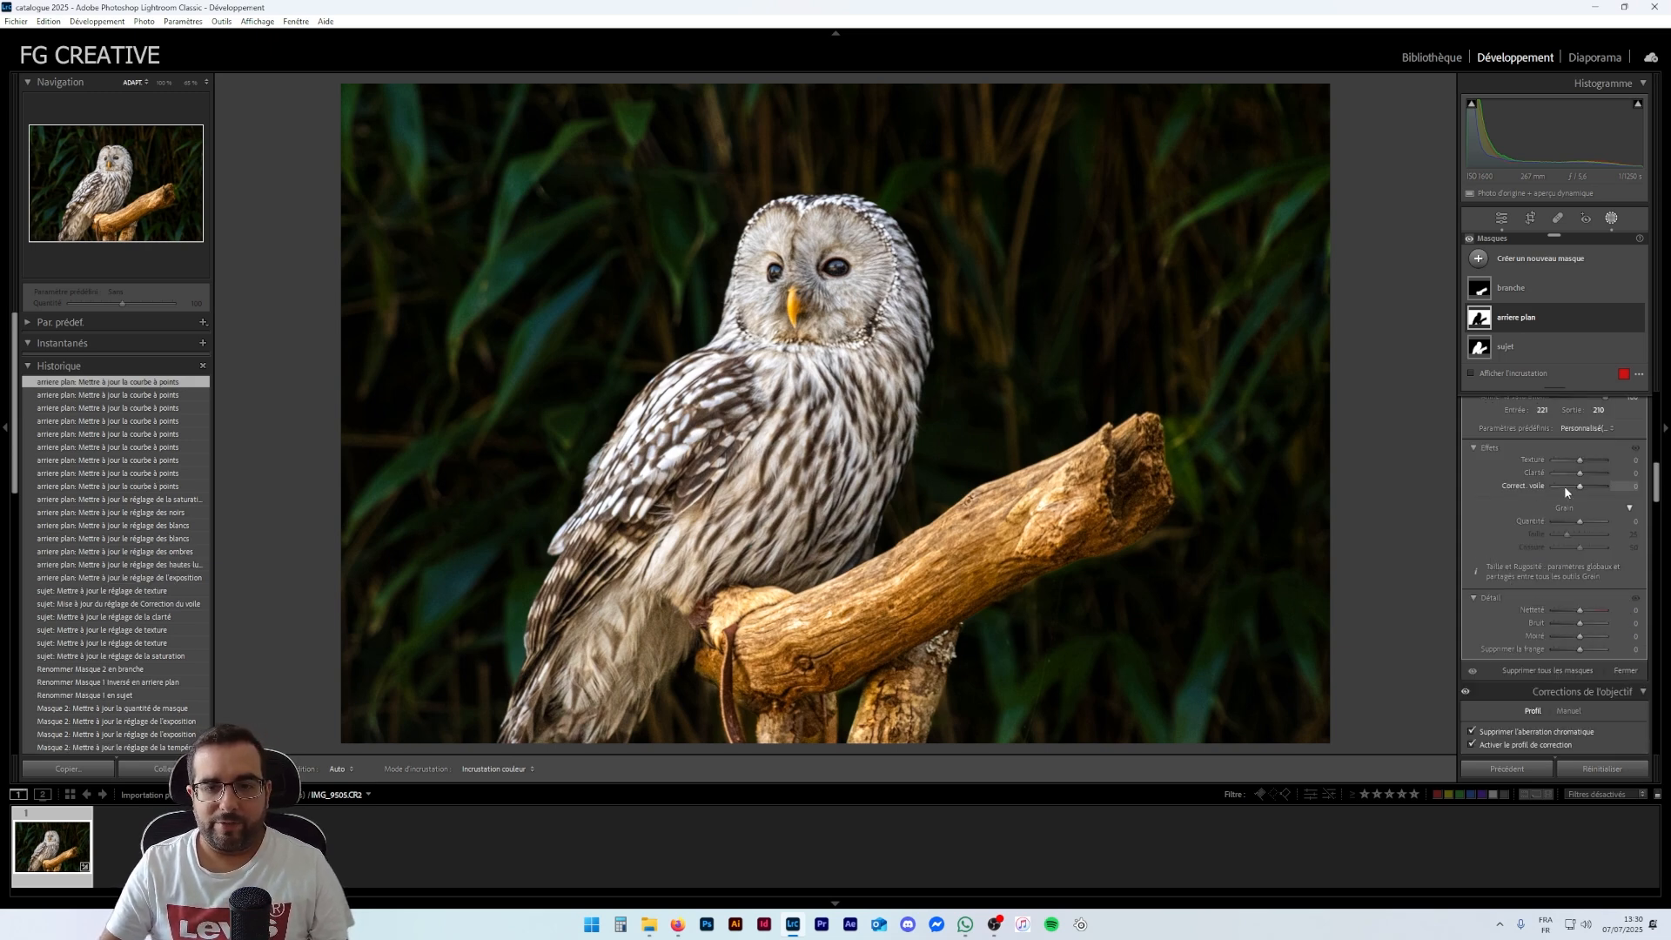
pyautogui.scroll(2, 1536, 551)
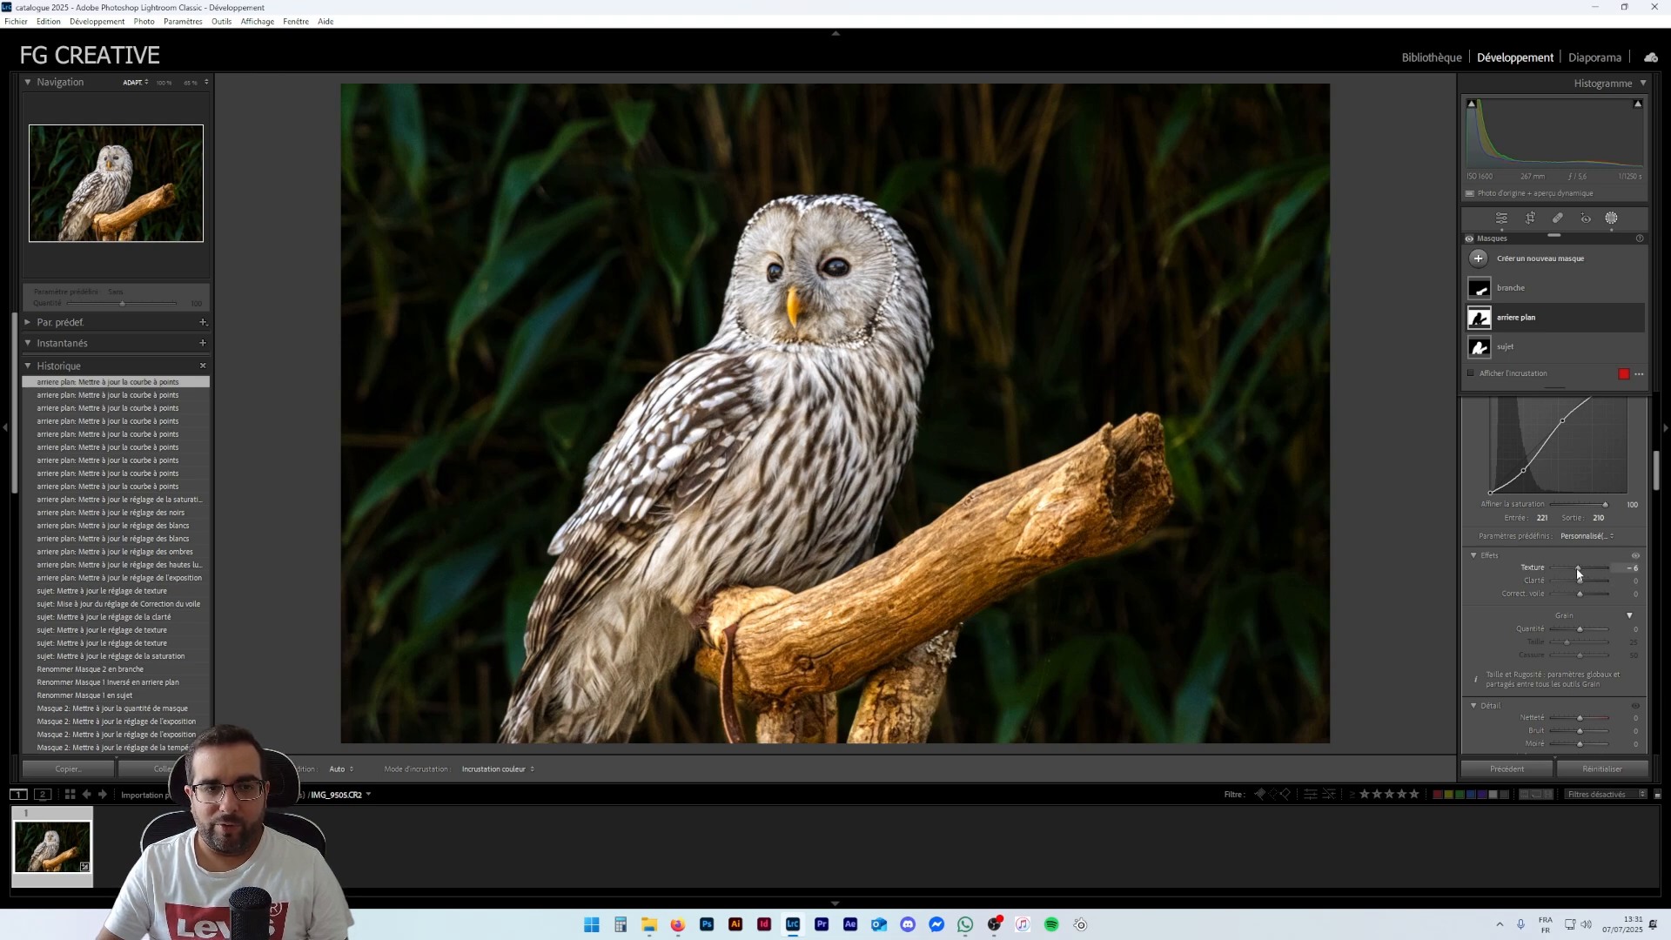
pyautogui.moveTo(1563, 573); pyautogui.dragTo(1566, 573)
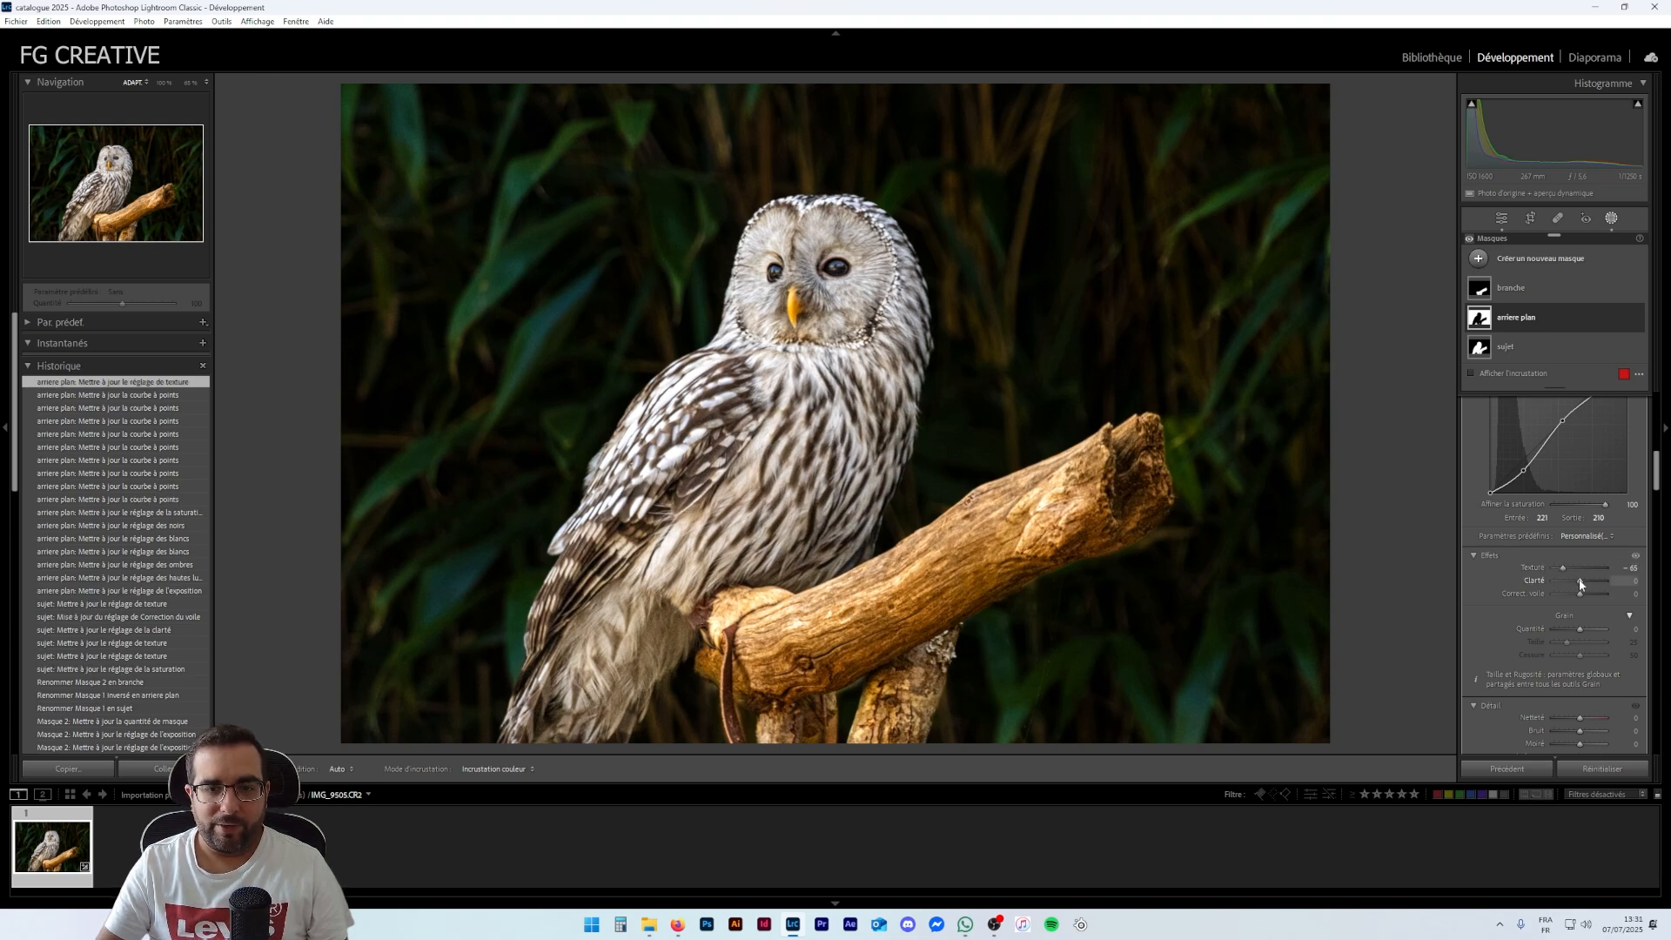
pyautogui.click(1572, 583)
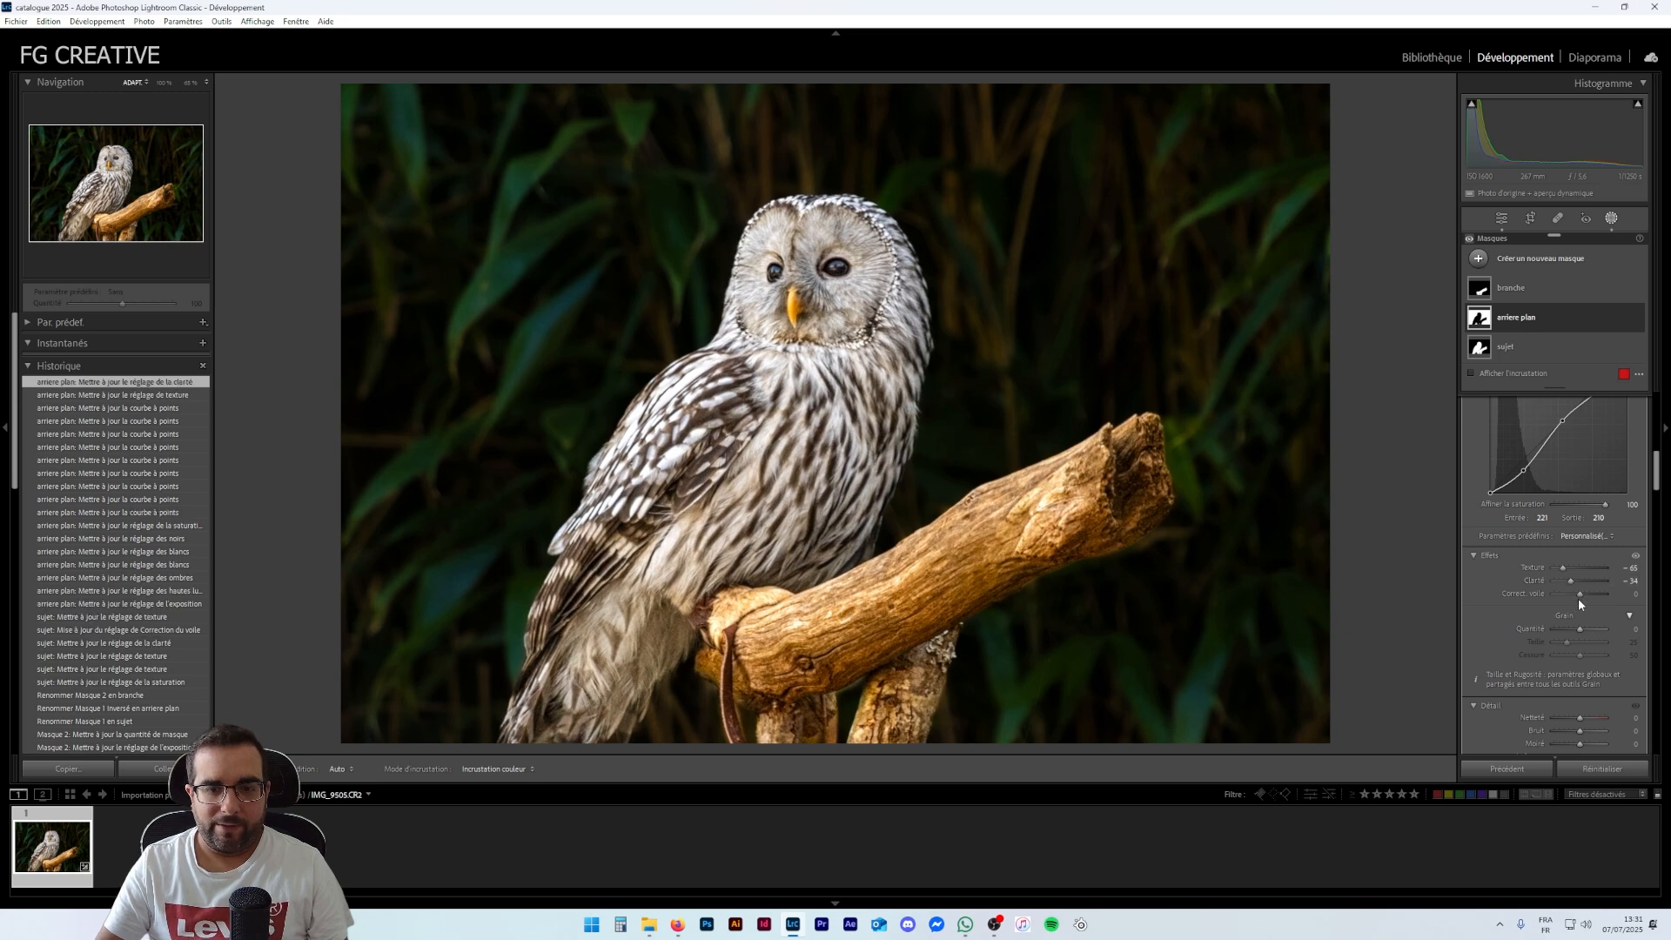
pyautogui.moveTo(1584, 595); pyautogui.dragTo(1586, 591)
pyautogui.doubleClick(1586, 592)
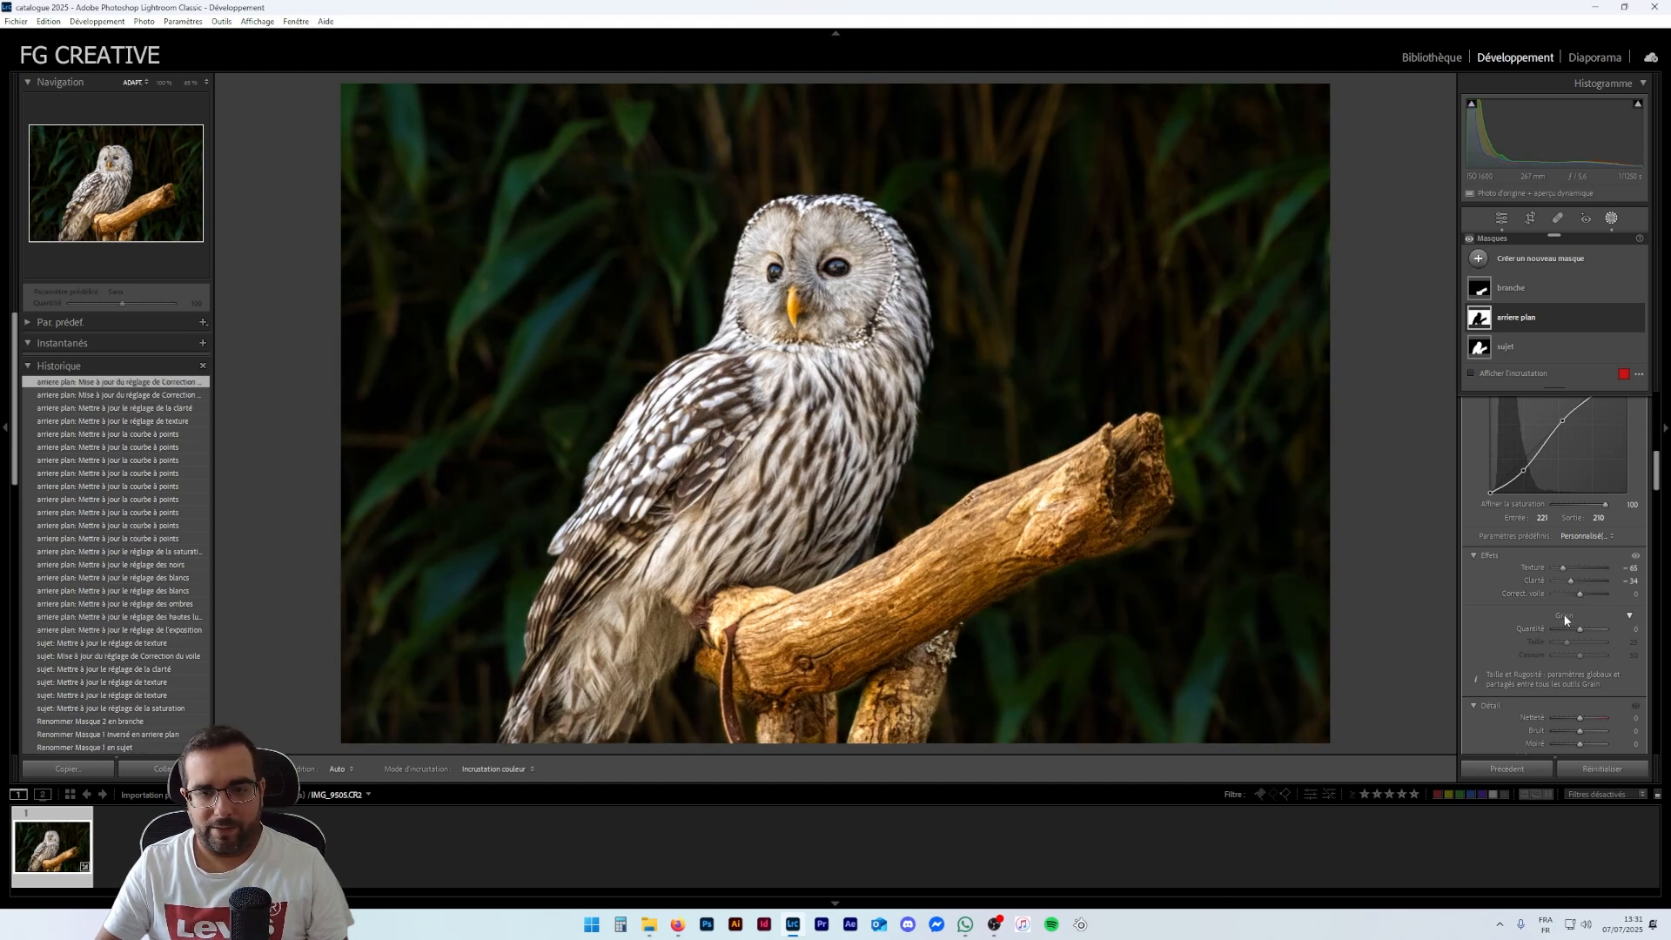
# Return to the global adjustments, reset the trial Saturation increase, and set the whole photo's Vibrance to 32
pyautogui.scroll(-2, 1538, 618)
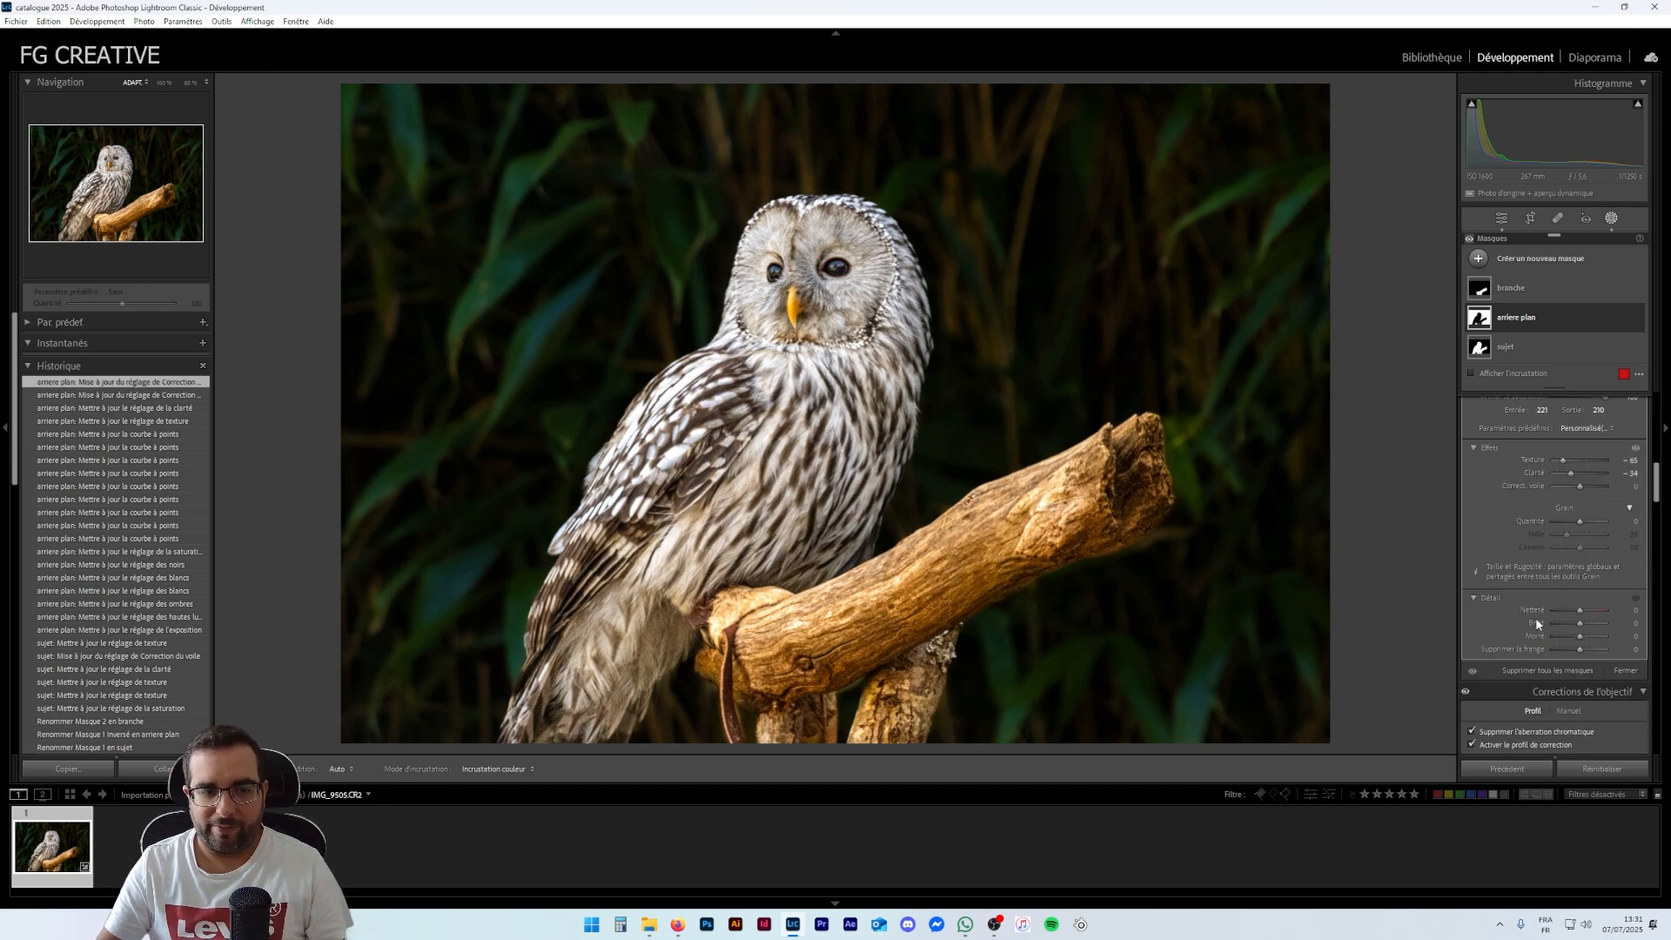
pyautogui.scroll(-5, 1535, 618)
pyautogui.scroll(5, 1523, 618)
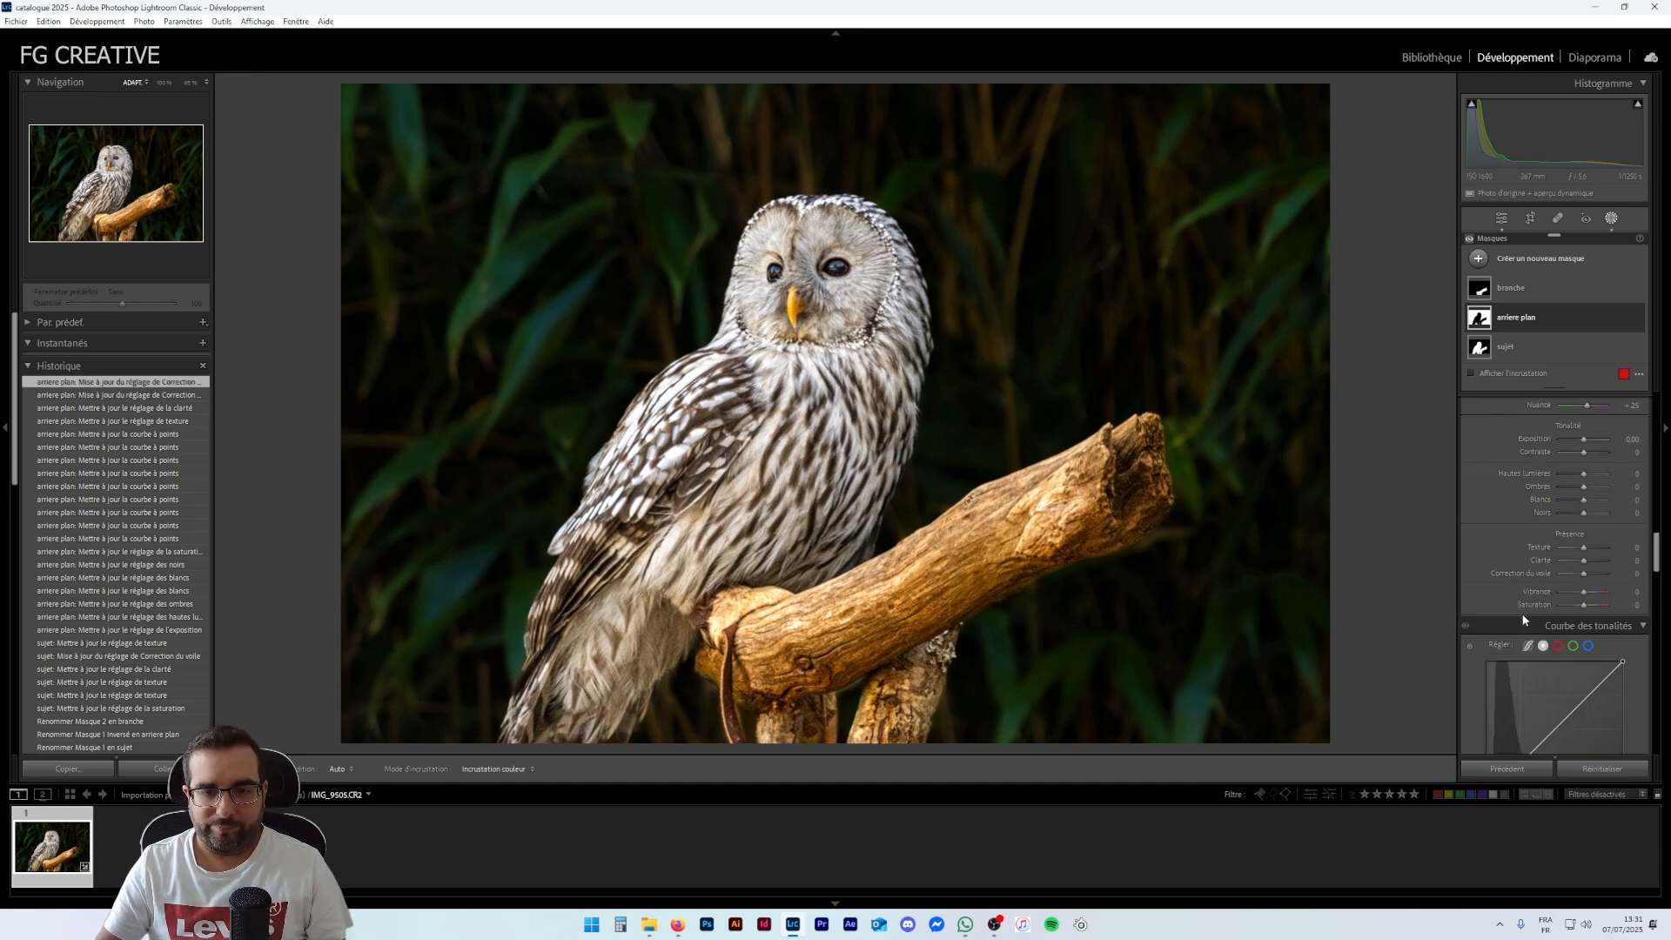
pyautogui.click(1502, 219)
pyautogui.scroll(5, 1523, 487)
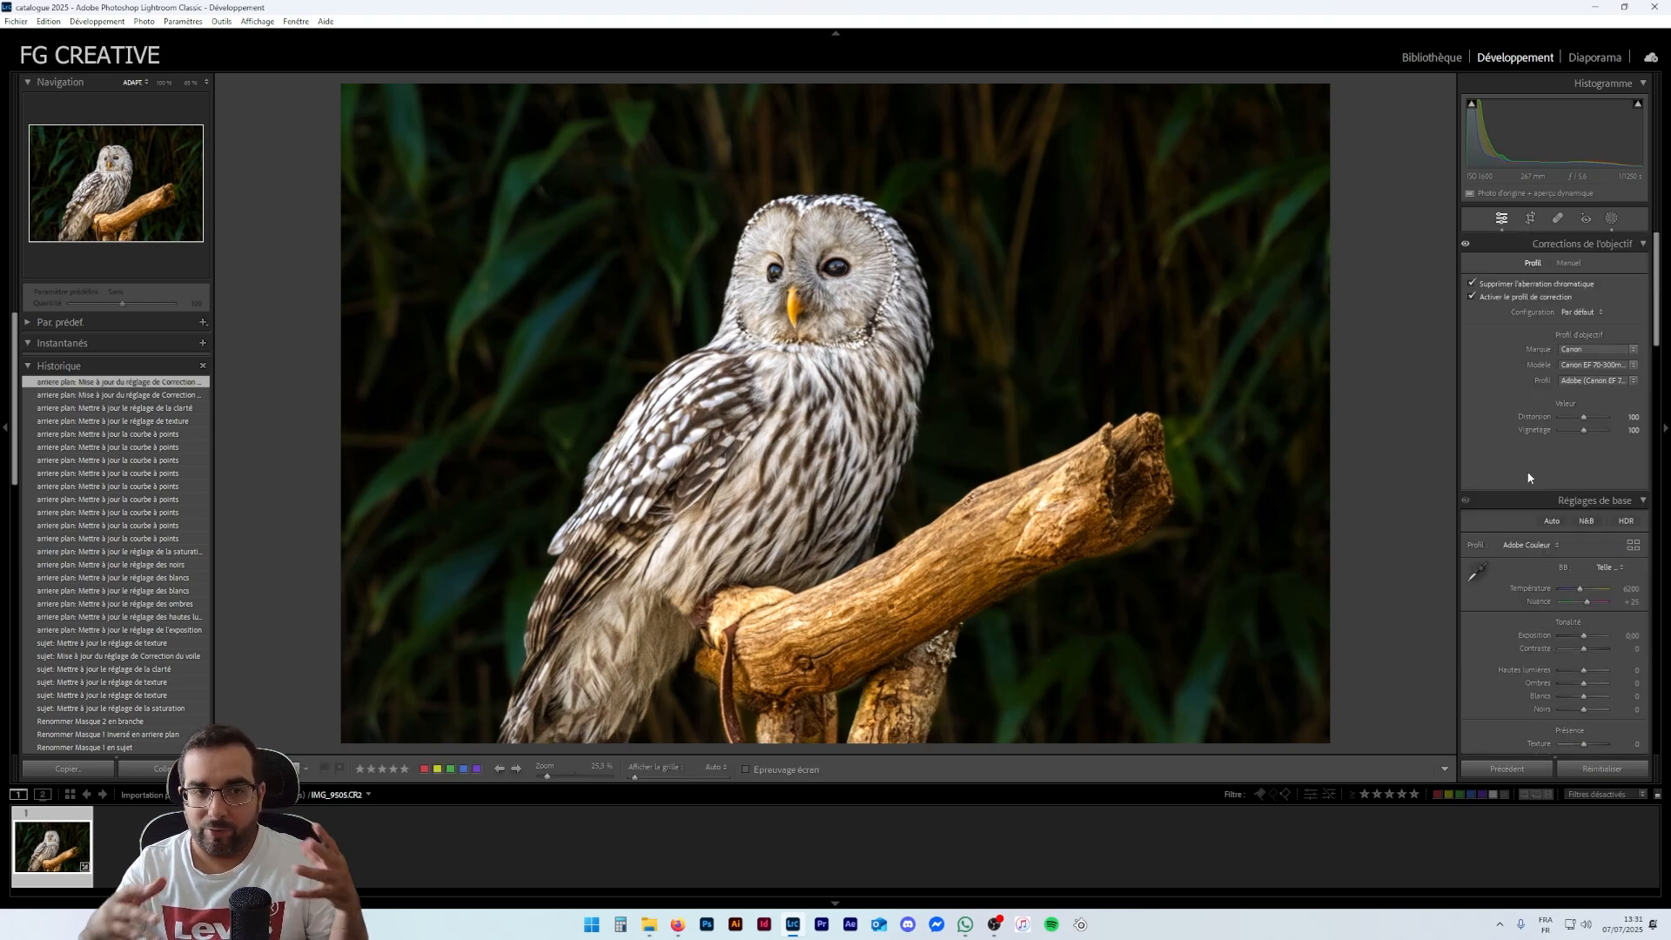
pyautogui.scroll(-3, 1552, 540)
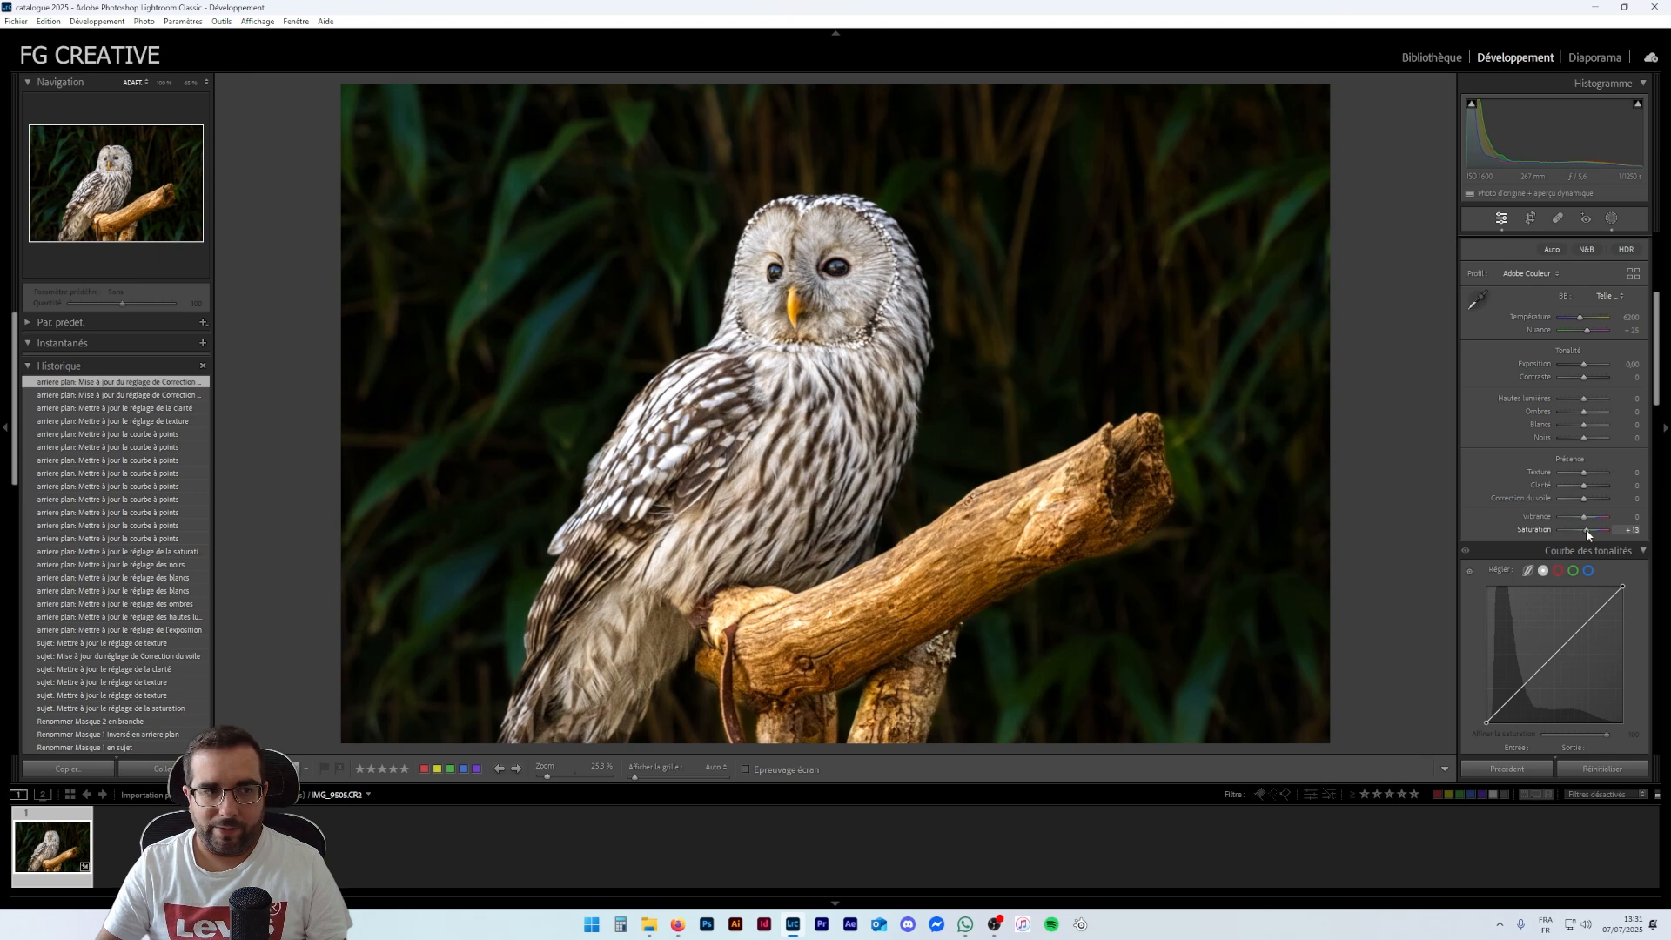
pyautogui.moveTo(1590, 529); pyautogui.dragTo(1586, 532)
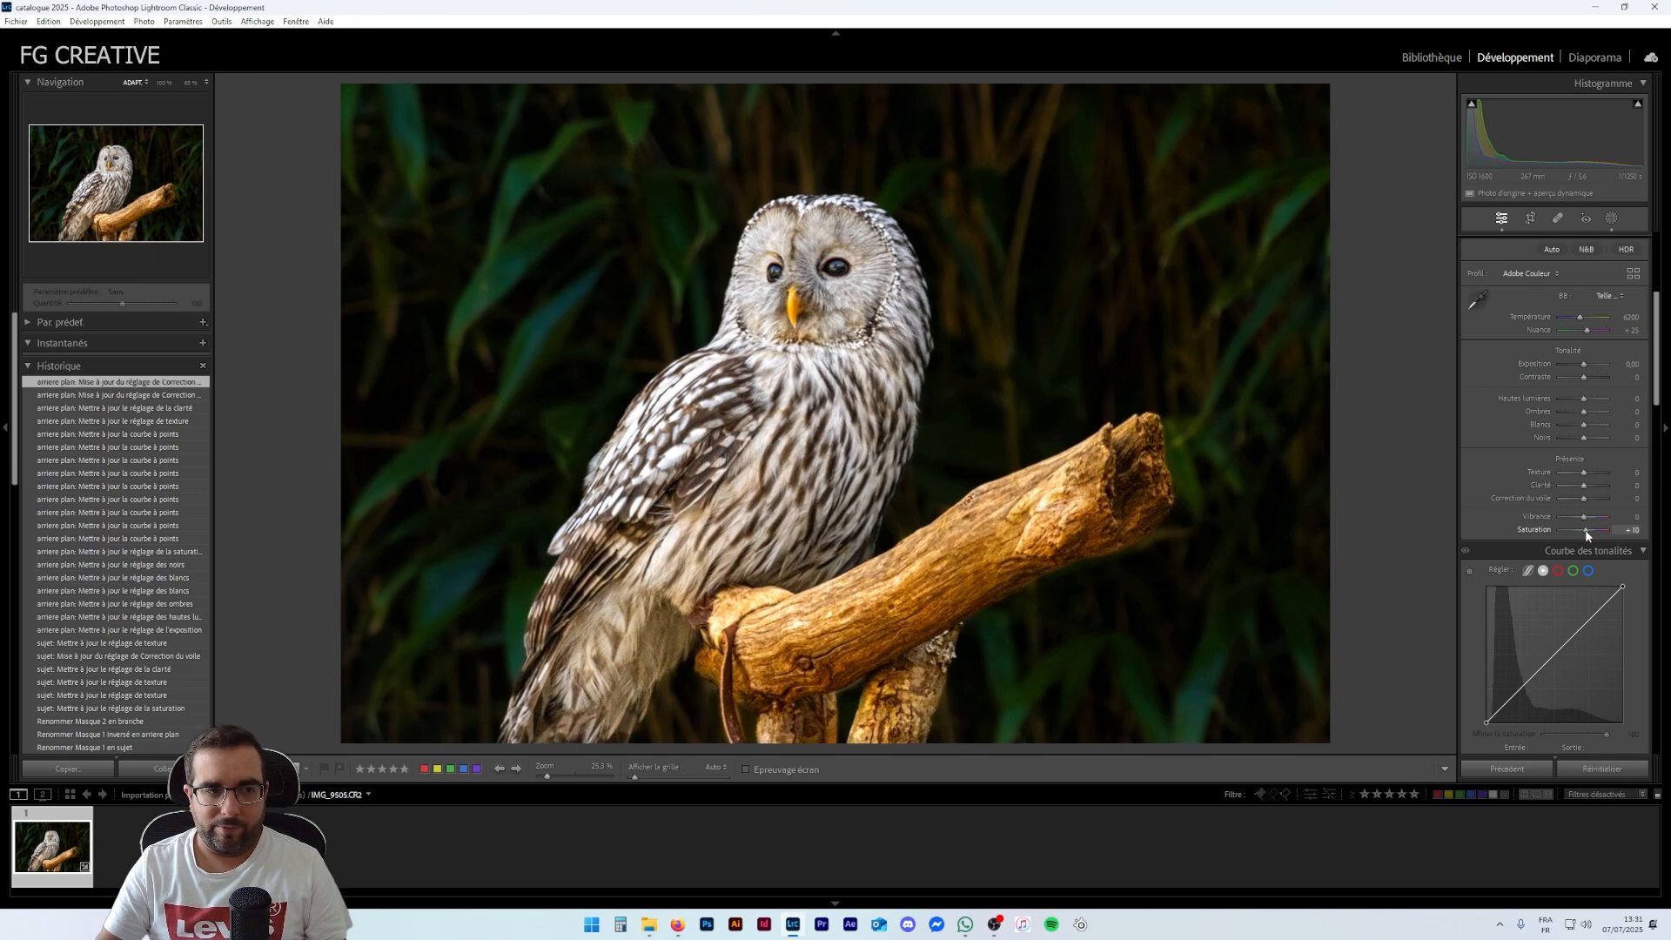
pyautogui.doubleClick(1586, 530)
pyautogui.moveTo(1584, 519); pyautogui.dragTo(1591, 520)
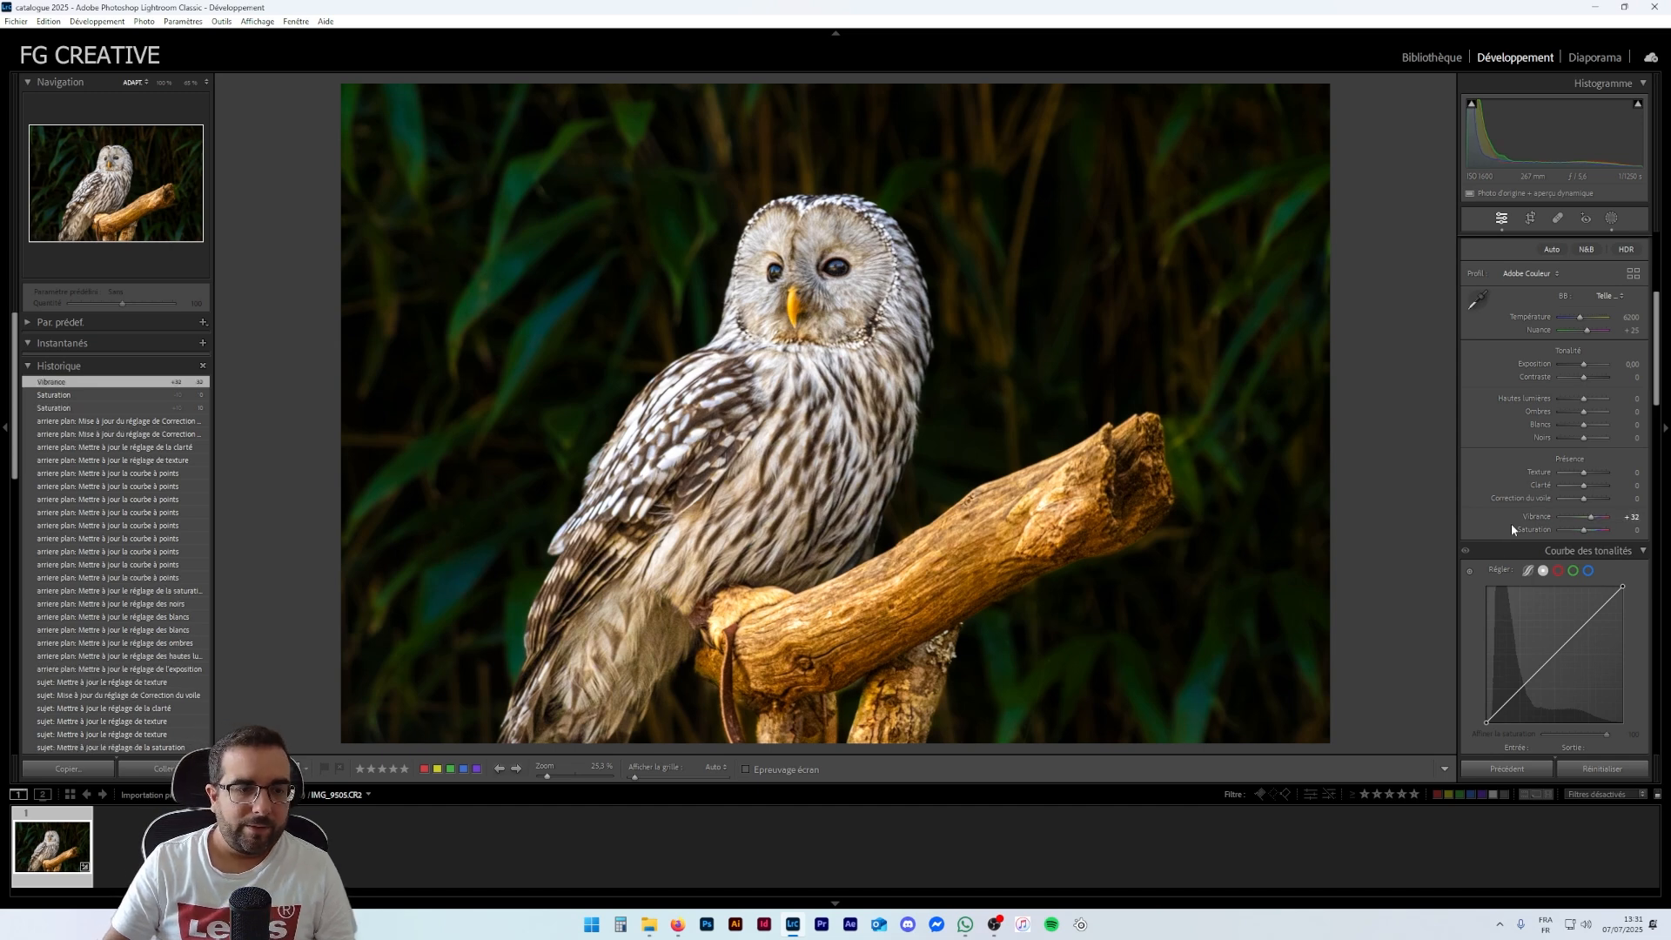
# Switch the colour mixer to HSL and raise the beak's saturation with targeted adjustment, setting orange to 28 and yellow to 21
pyautogui.scroll(-5, 1511, 524)
pyautogui.scroll(-2, 1502, 519)
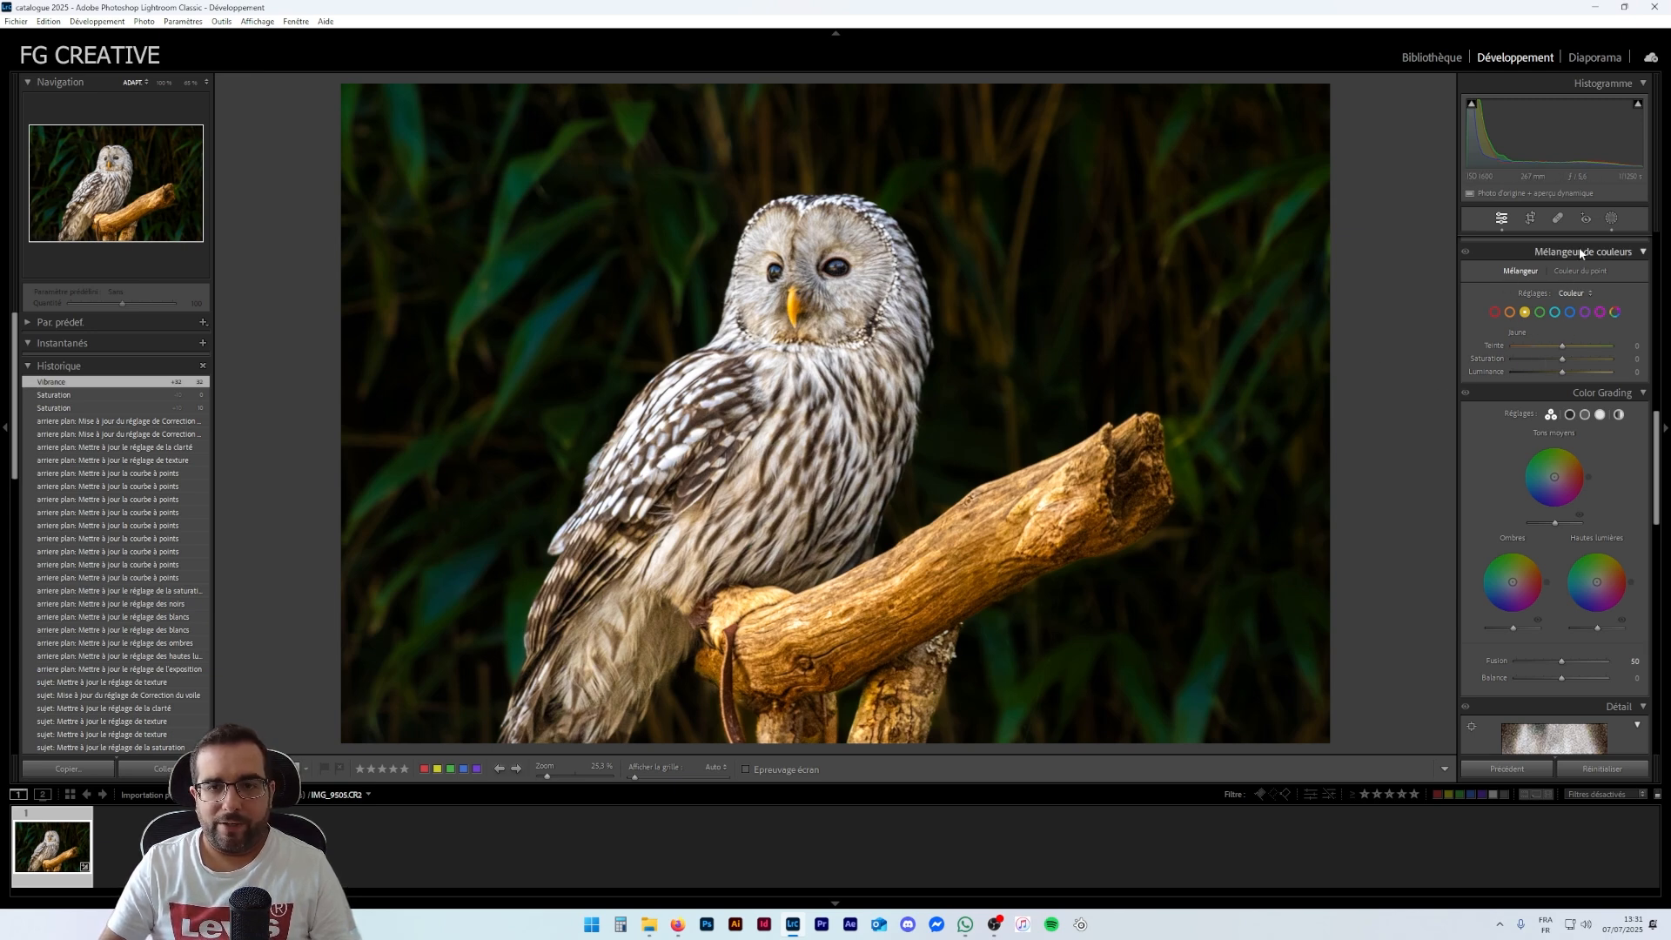
pyautogui.click(1574, 293)
pyautogui.click(1553, 316)
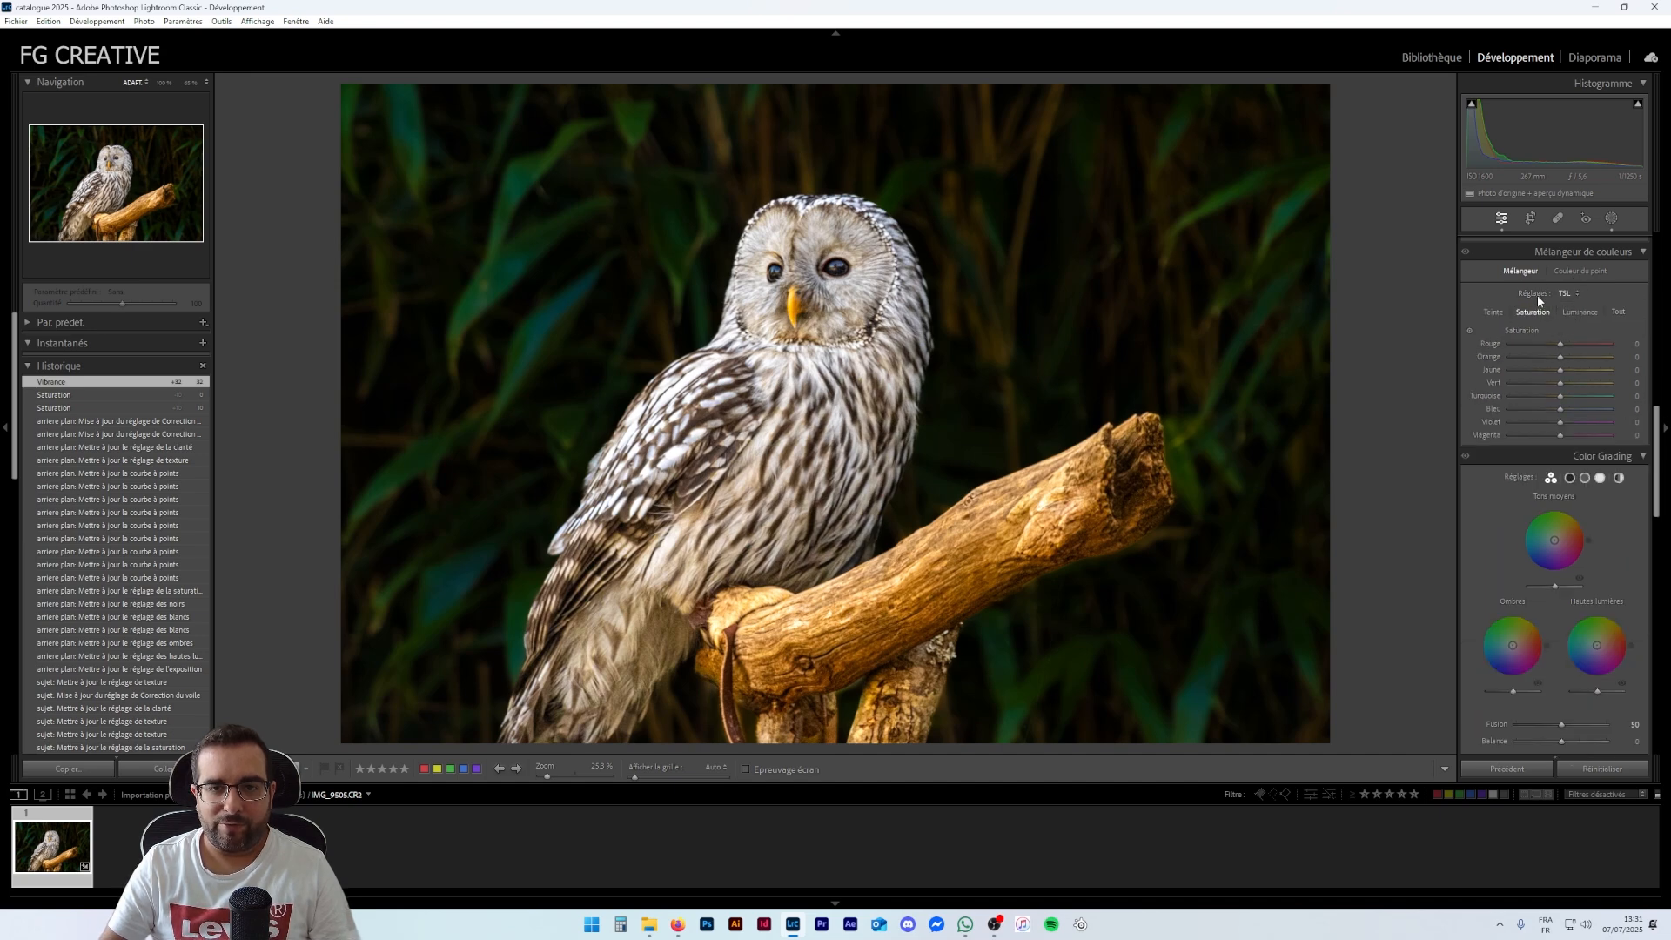
pyautogui.click(1470, 332)
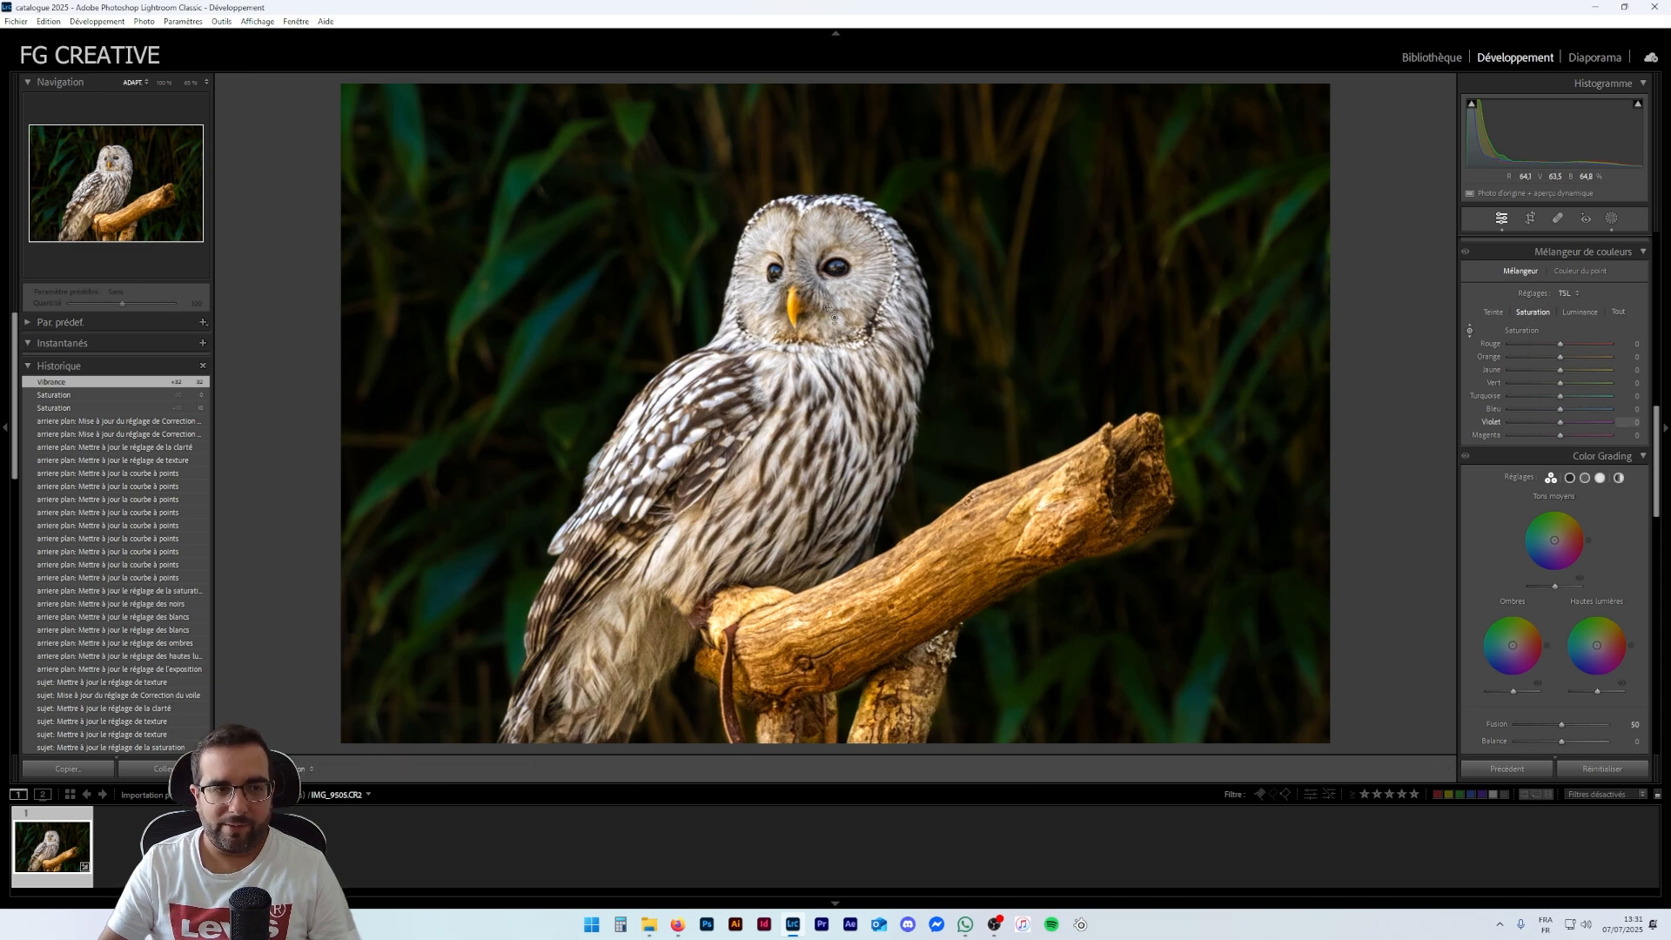
pyautogui.moveTo(793, 305); pyautogui.dragTo(793, 287)
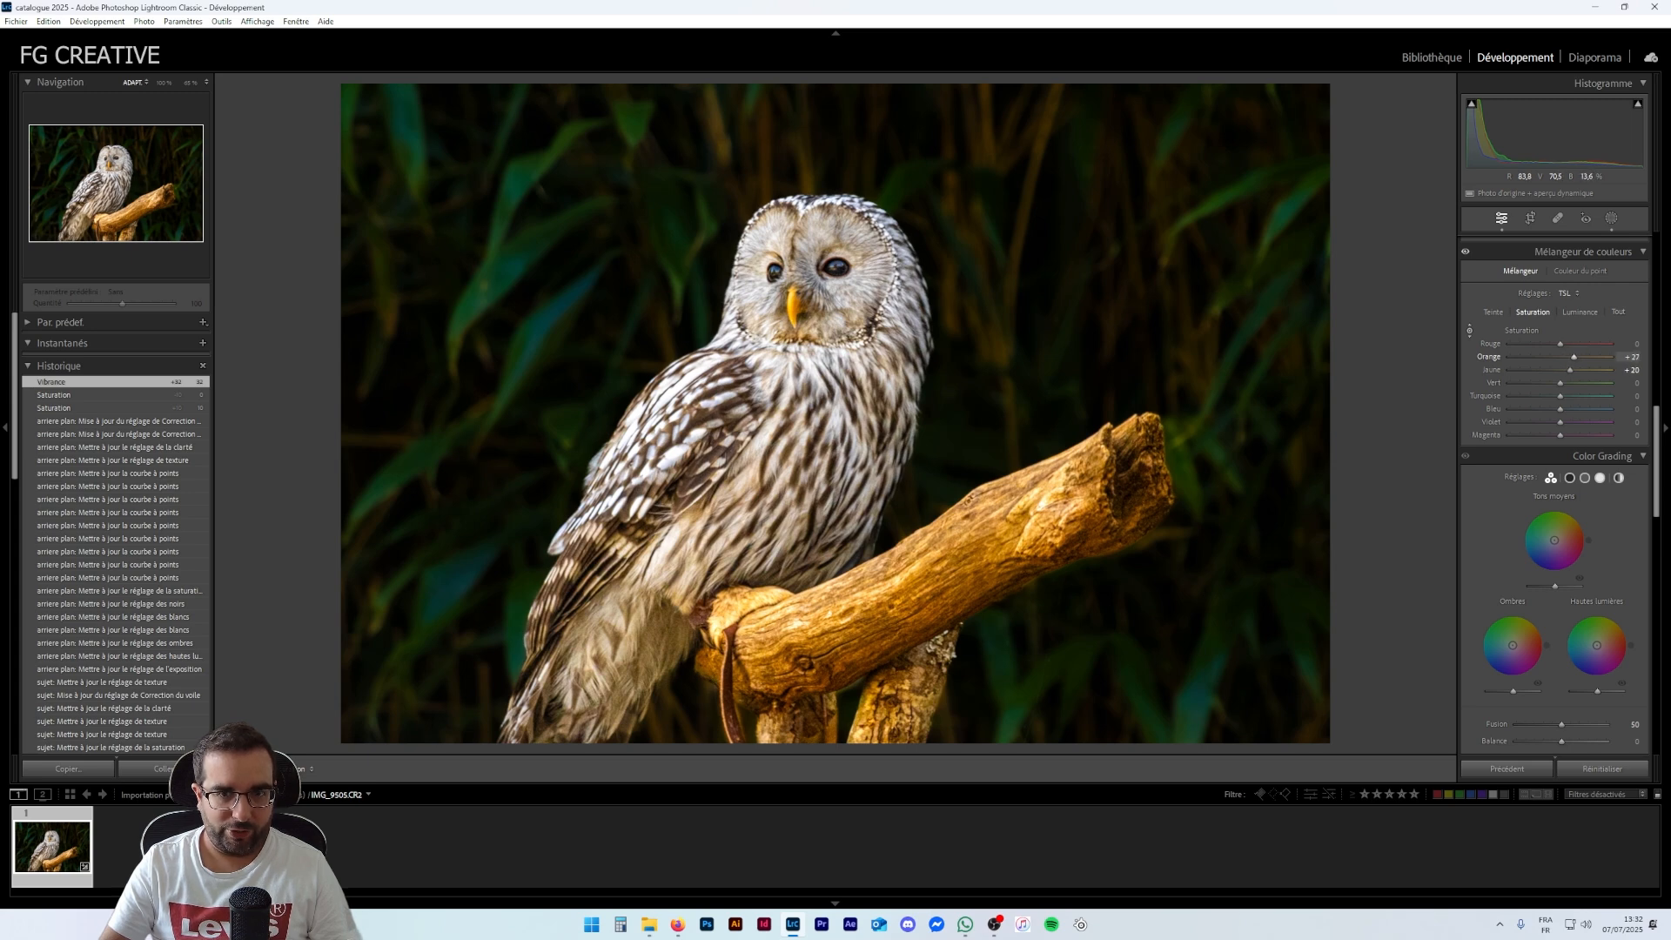
pyautogui.scroll(-3, 1521, 366)
pyautogui.scroll(3, 1514, 366)
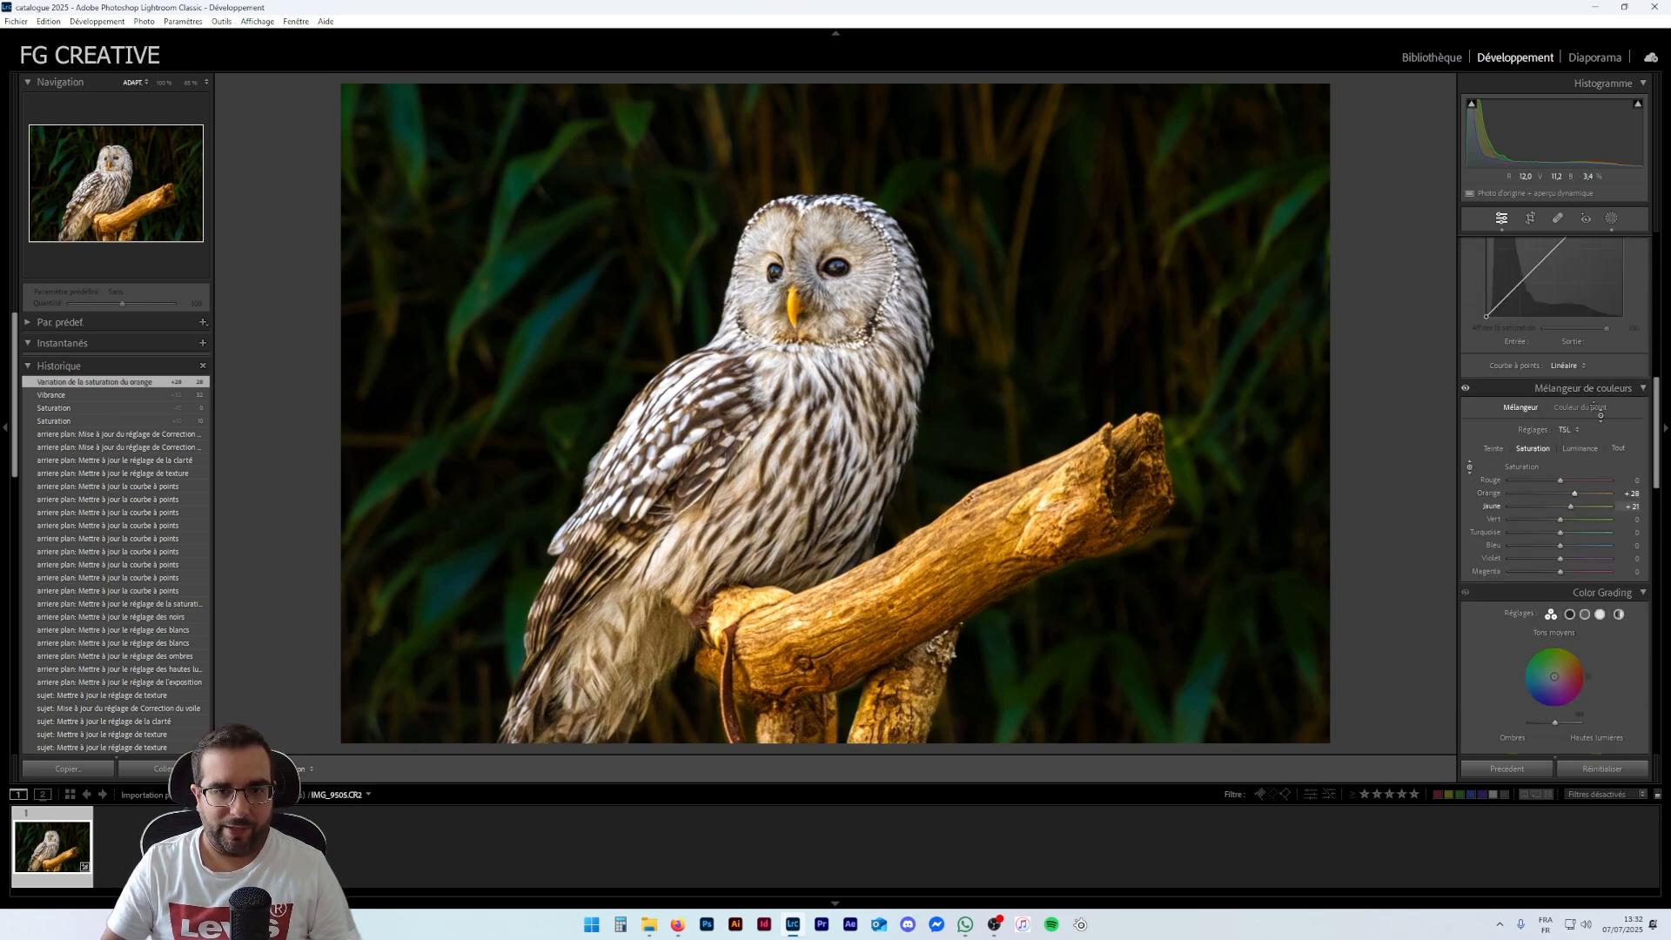
# Adjust luminance from the beak and branch with targeted adjustment, leaving orange at 0 and yellow at 1
pyautogui.click(1578, 449)
pyautogui.click(1470, 467)
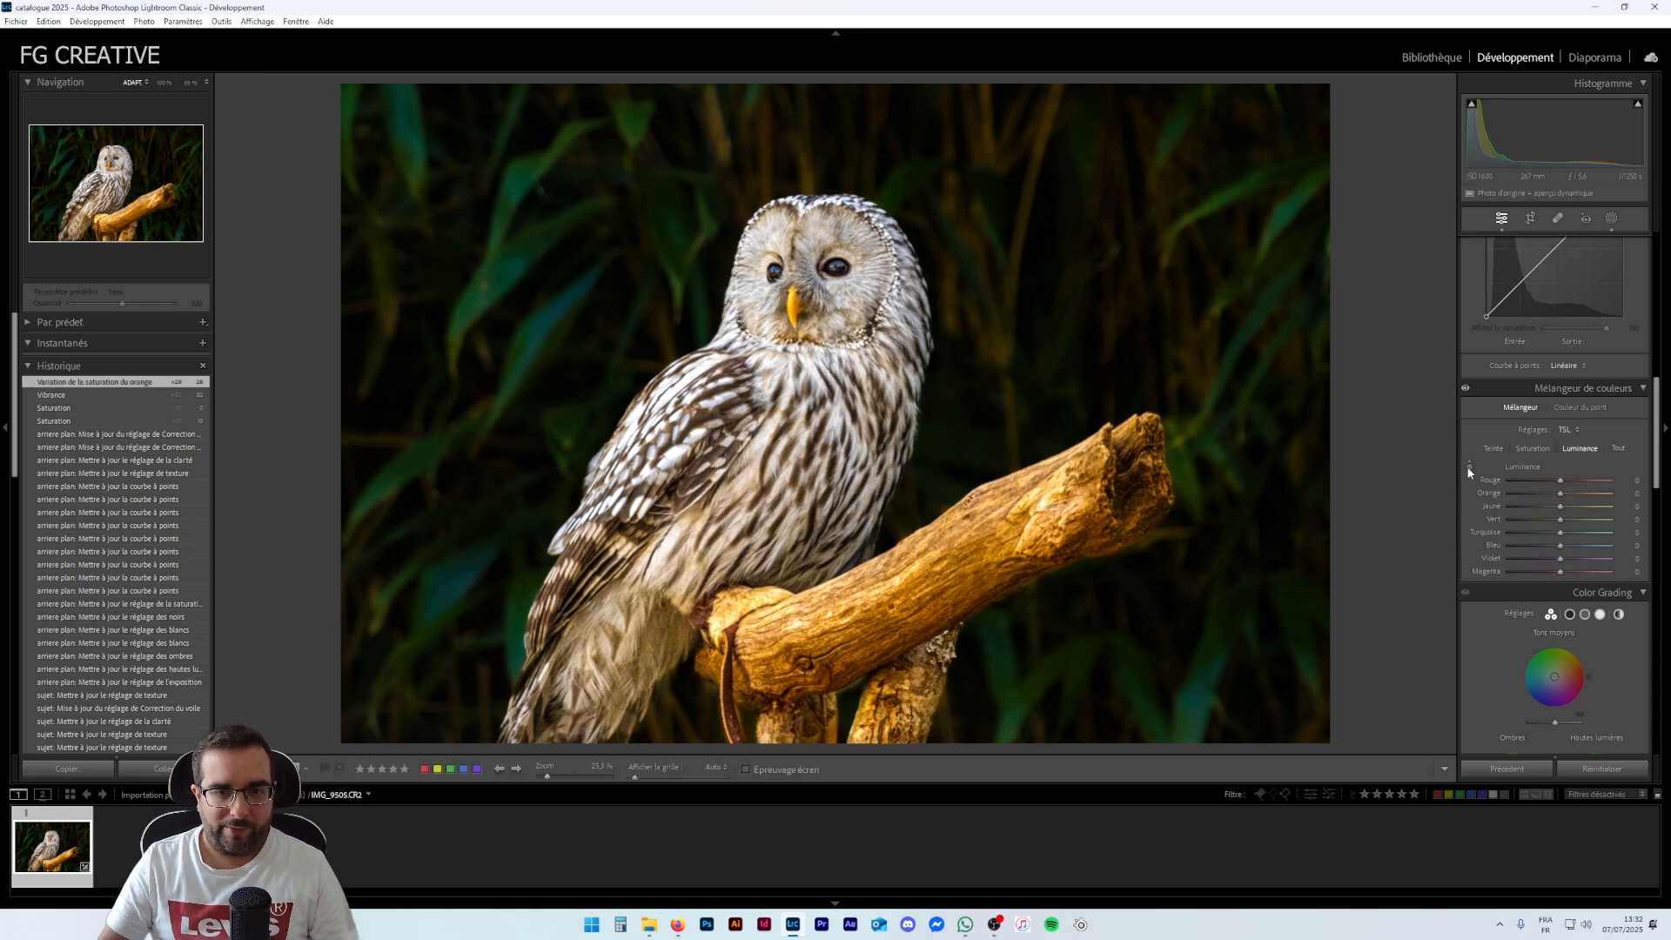
pyautogui.moveTo(797, 318)
pyautogui.mouseDown()
pyautogui.moveTo(797, 291)
pyautogui.moveTo(797, 318)
pyautogui.mouseUp()
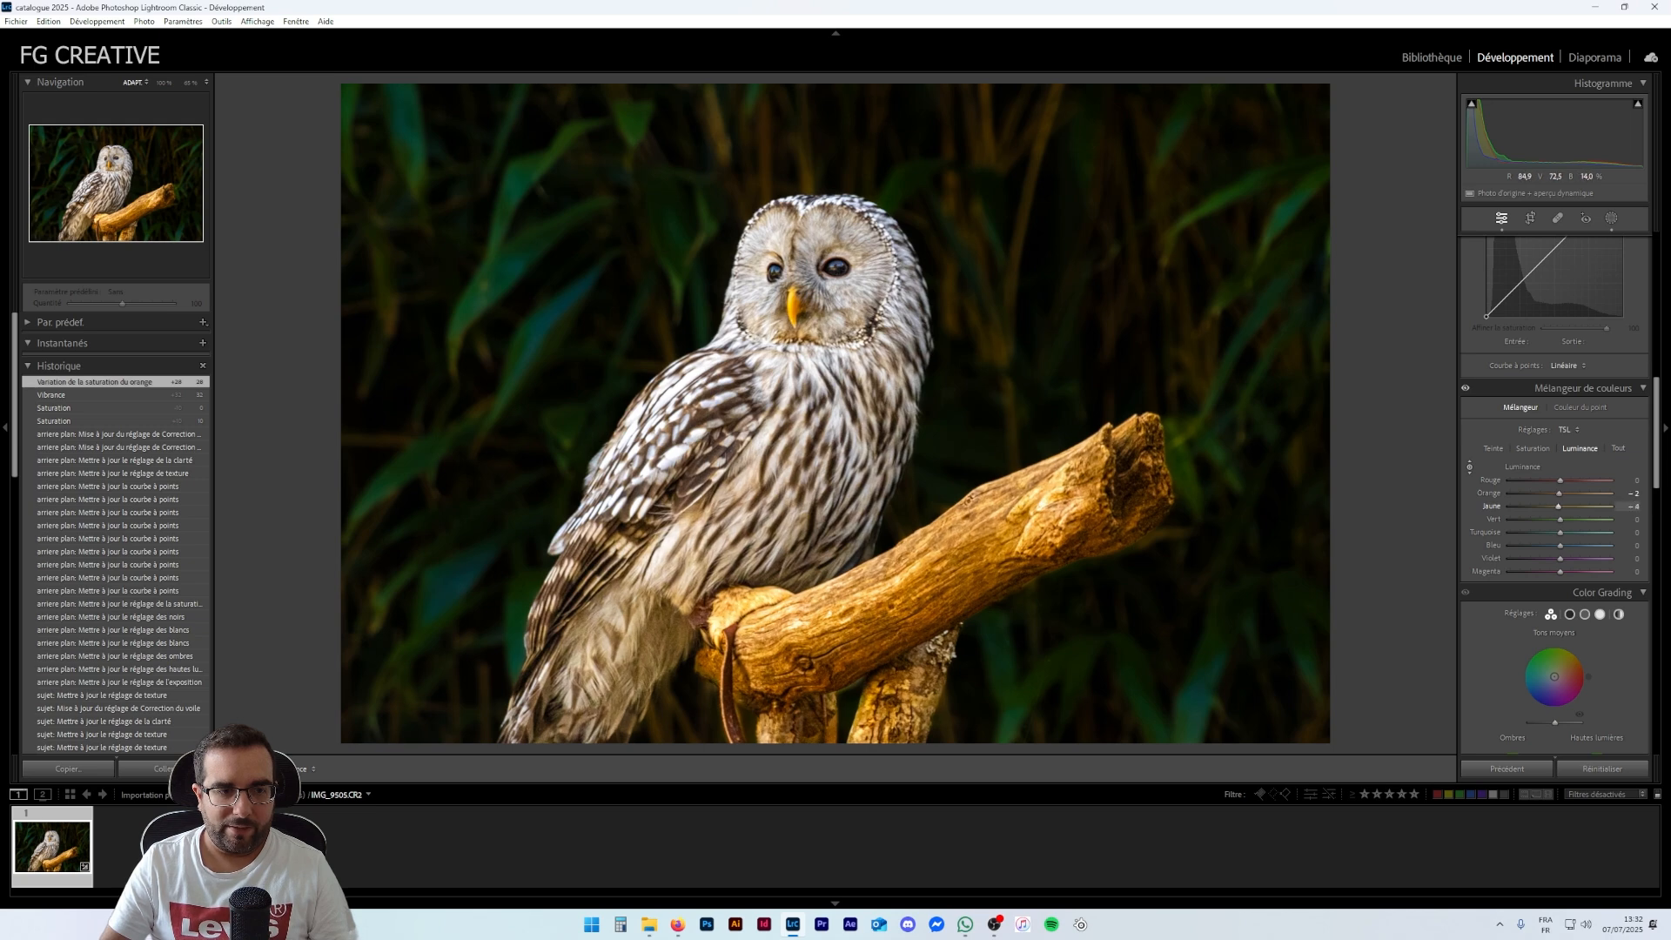
pyautogui.moveTo(801, 616); pyautogui.dragTo(802, 611)
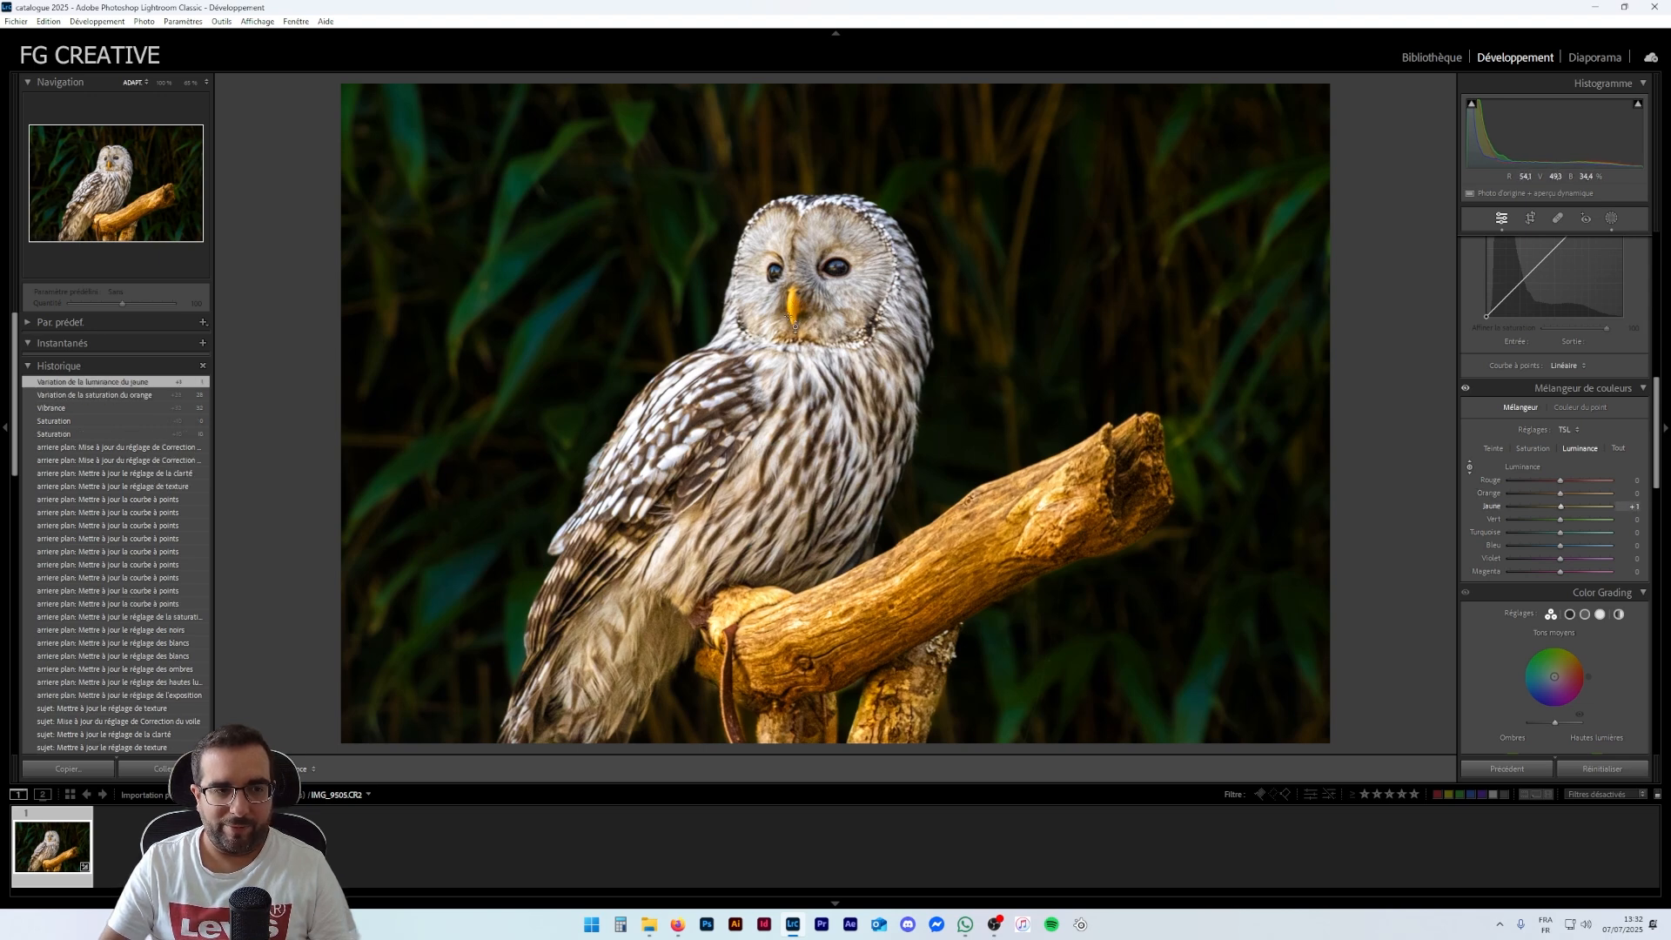
pyautogui.click(1470, 468)
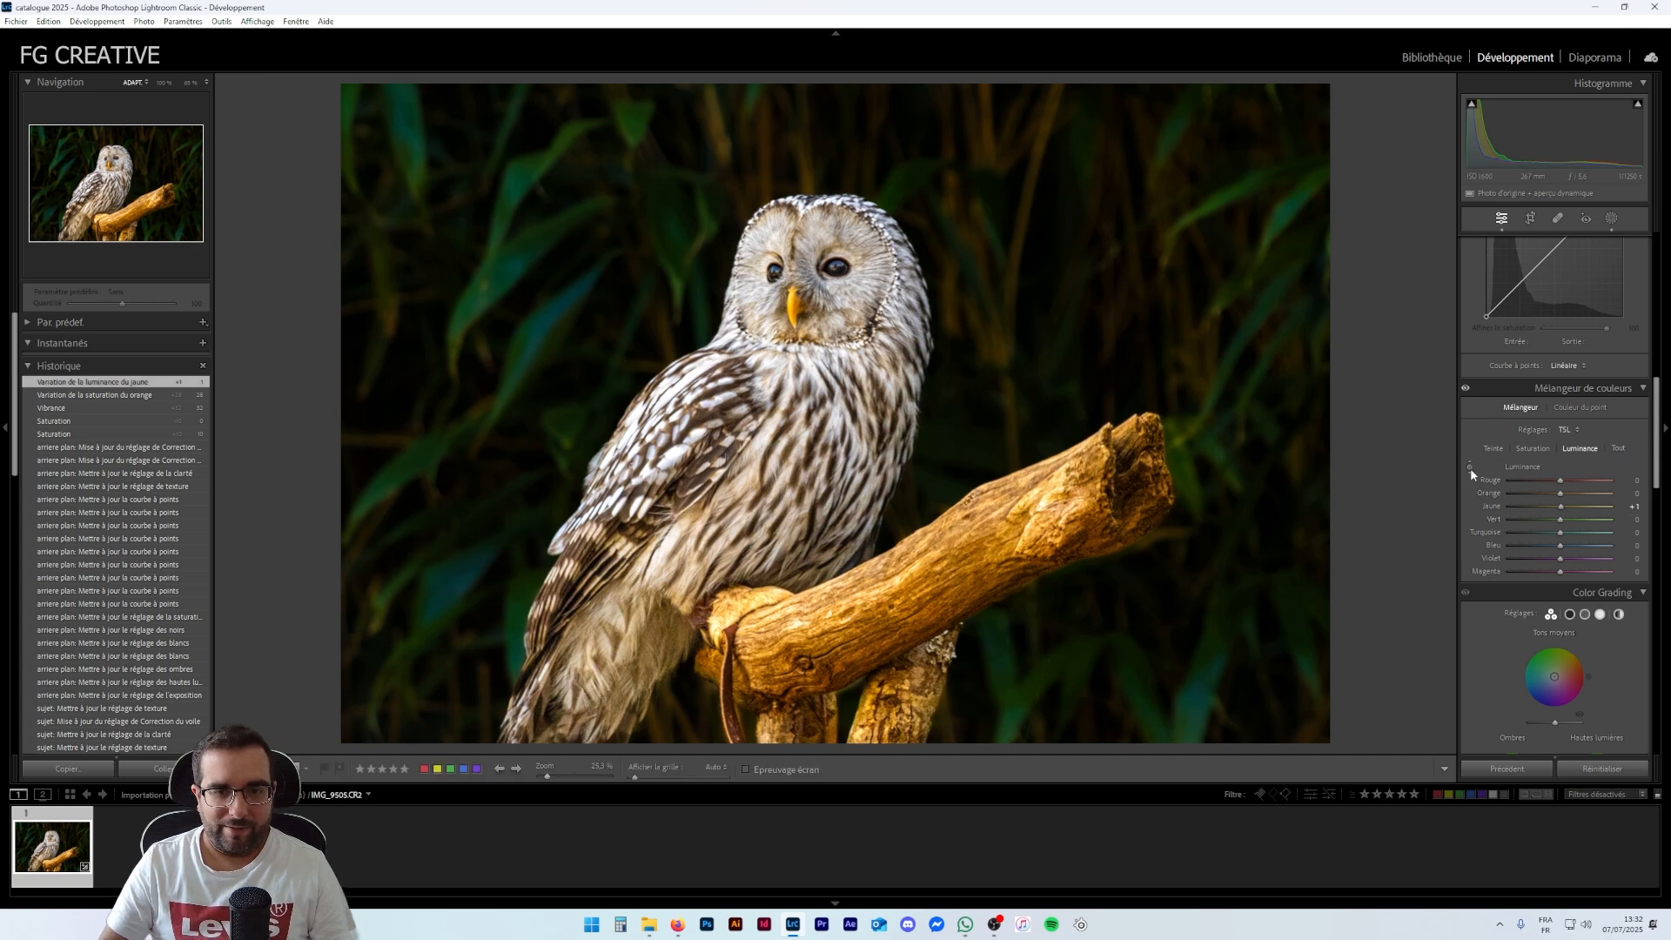
# Darken the photo's edges with a post-crop vignette, setting its amount to -24
pyautogui.scroll(-10, 1532, 400)
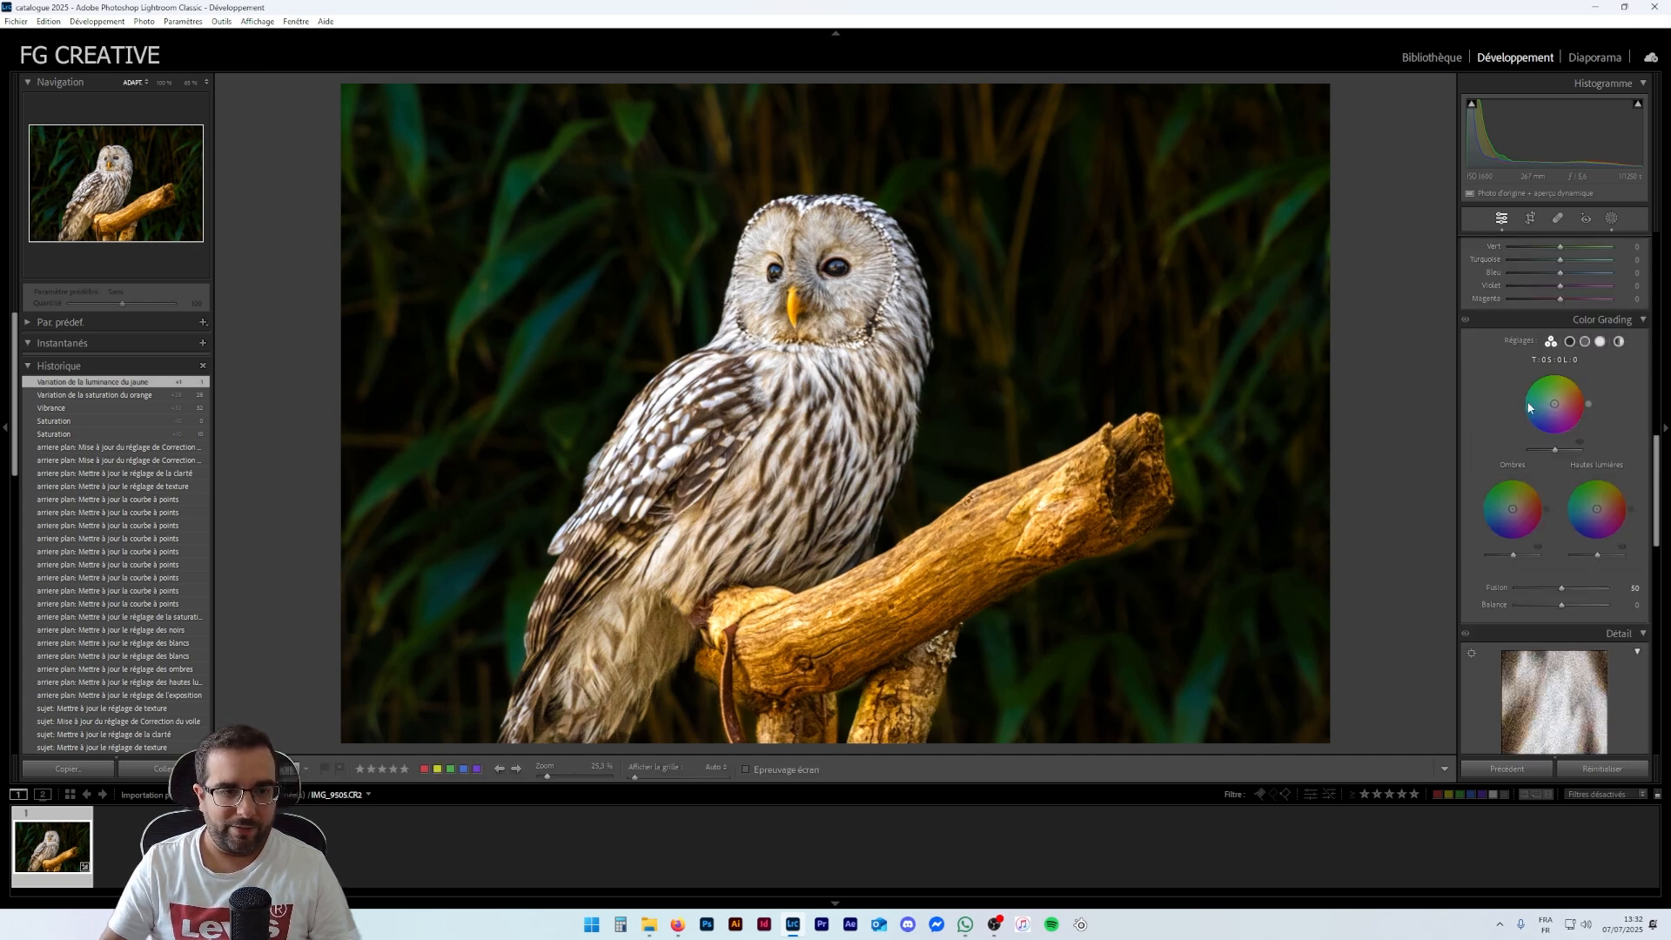
pyautogui.scroll(-8, 1529, 404)
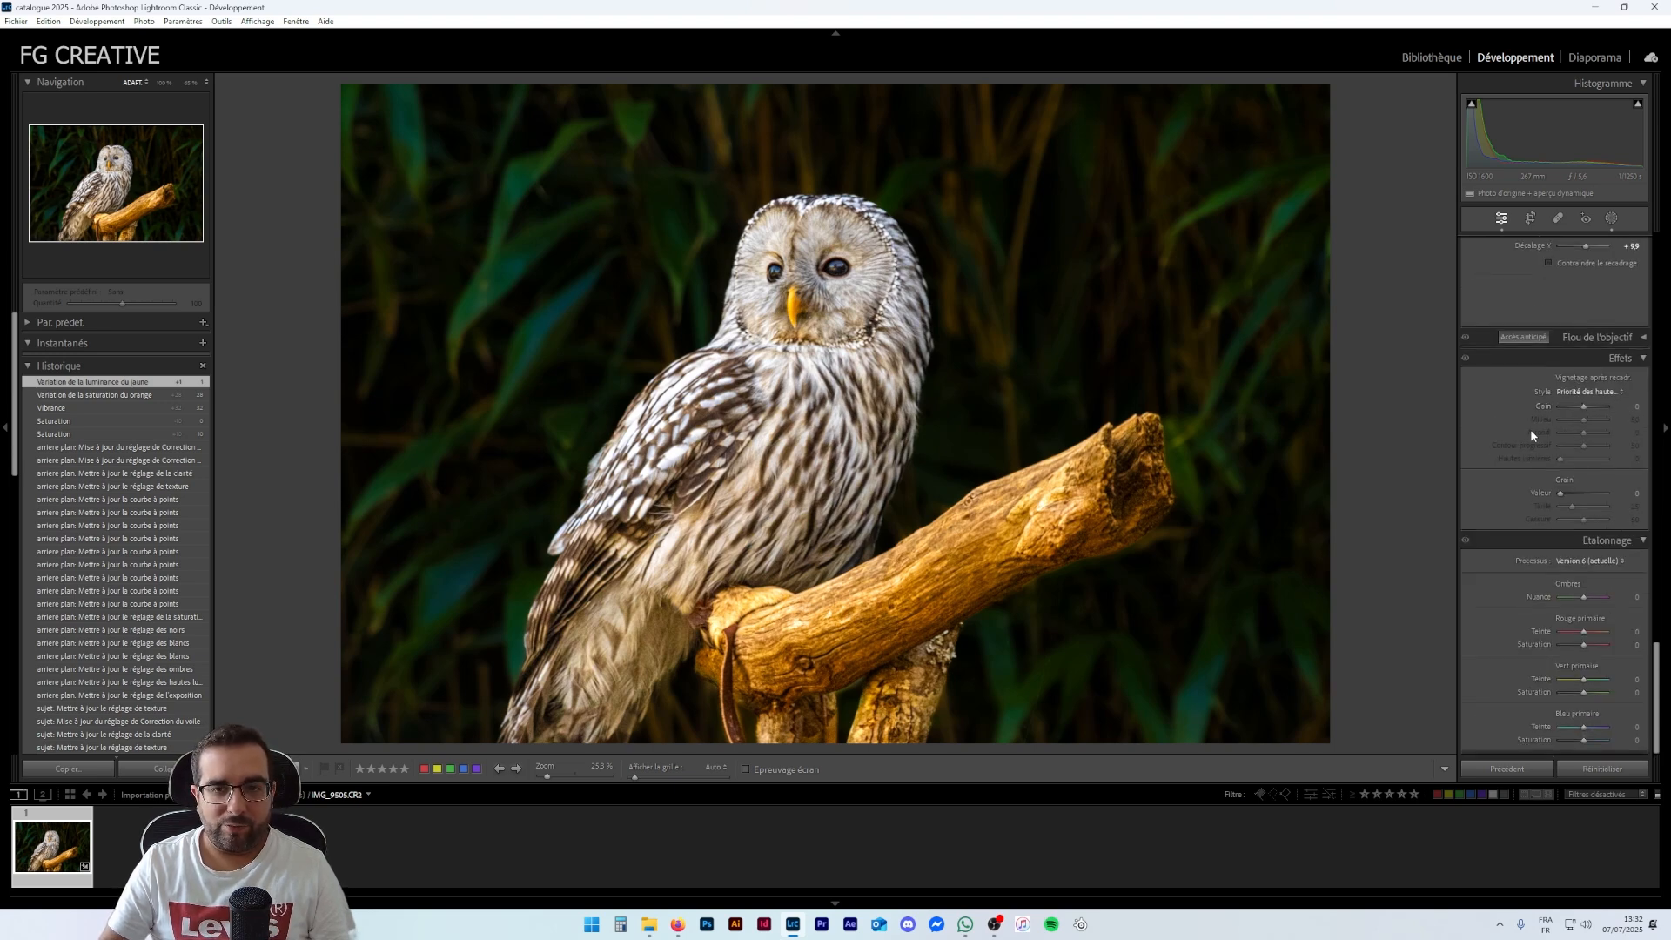
pyautogui.moveTo(1584, 406); pyautogui.dragTo(1579, 408)
pyautogui.click(1581, 407)
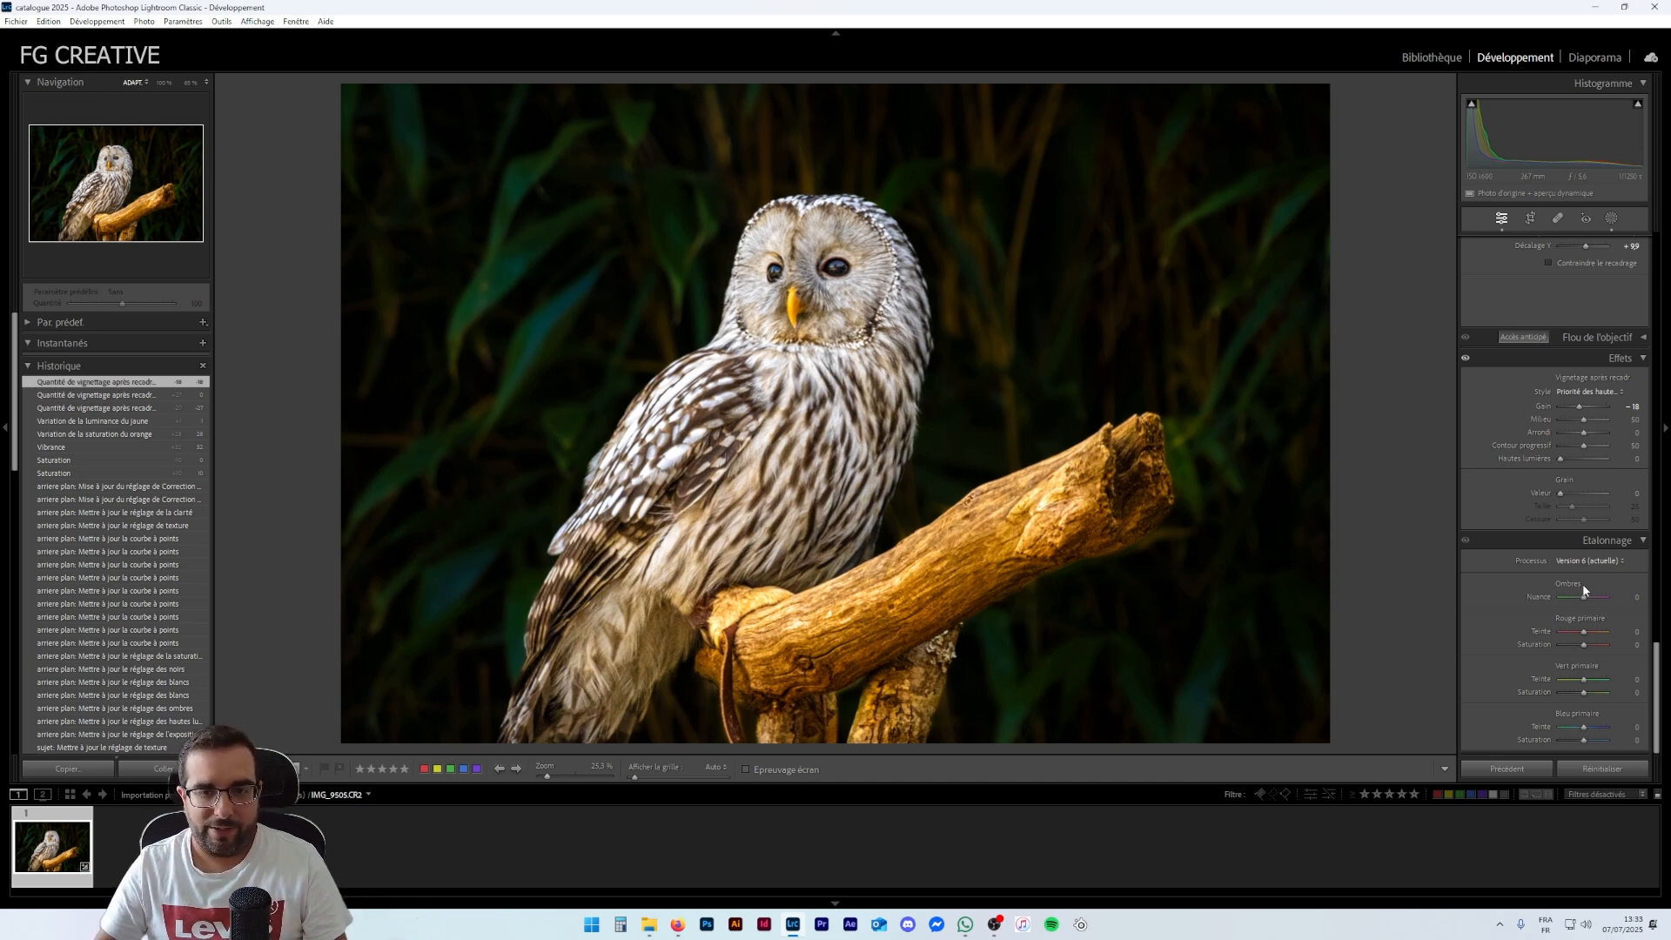
pyautogui.moveTo(1579, 407)
pyautogui.mouseDown()
pyautogui.moveTo(1552, 410)
pyautogui.moveTo(1577, 415)
pyautogui.mouseUp()
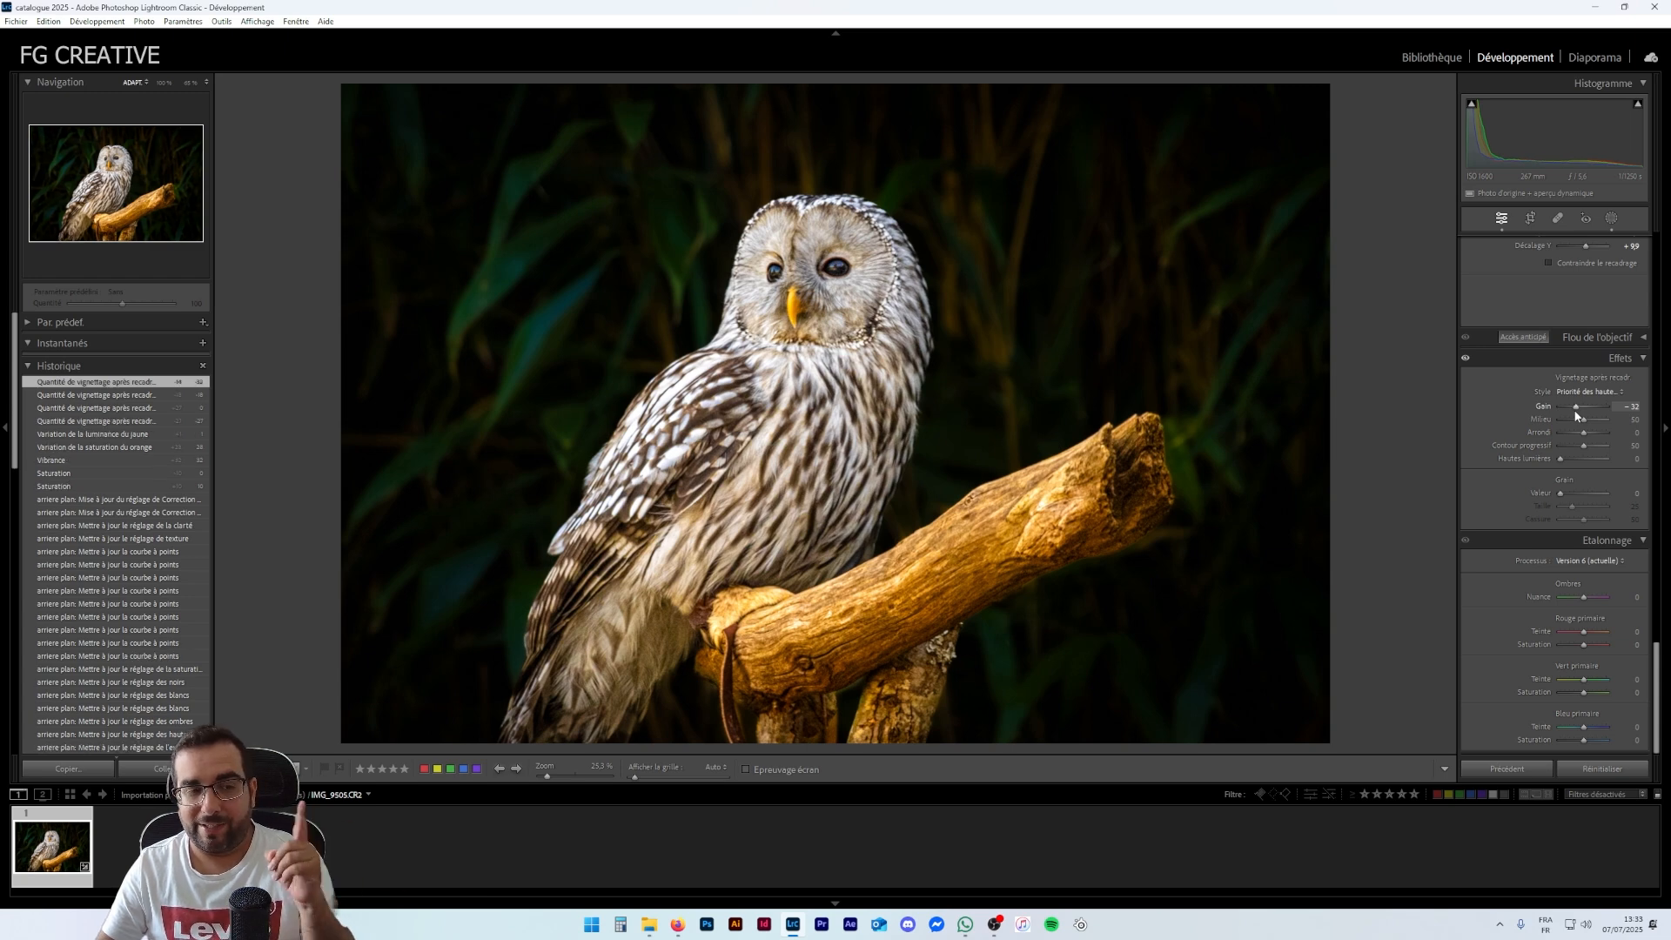
pyautogui.moveTo(1578, 408); pyautogui.dragTo(1575, 409)
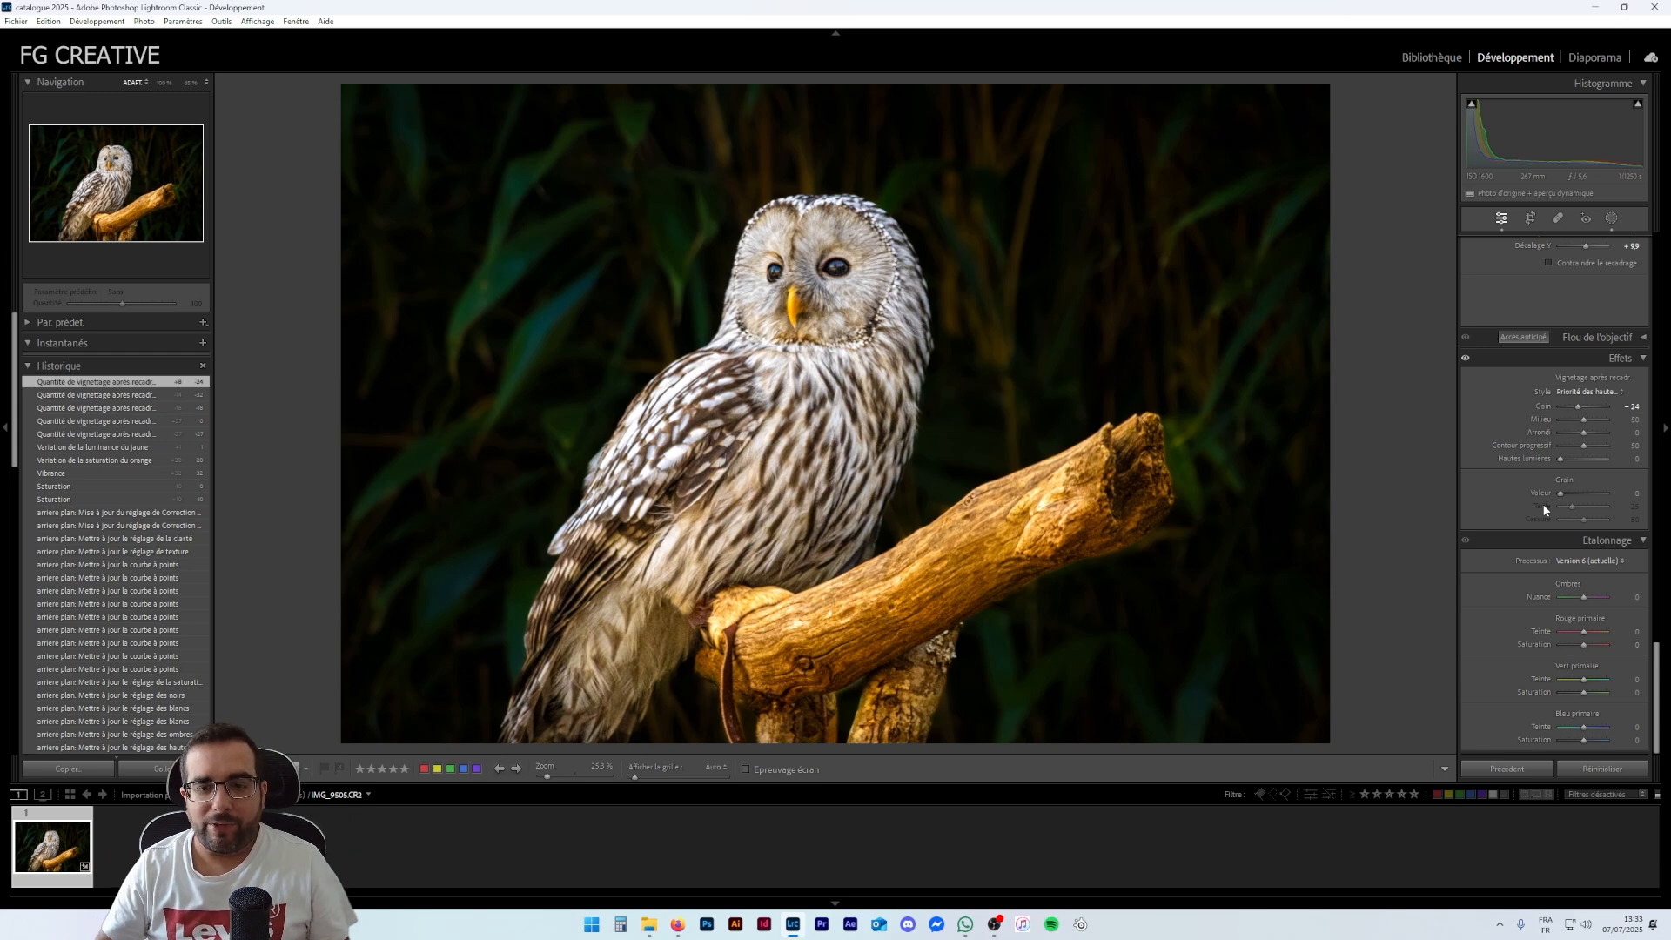
# Apply AI noise reduction at an amount of 80, generating an enhanced DNG stacked with the original
pyautogui.scroll(-8, 1544, 510)
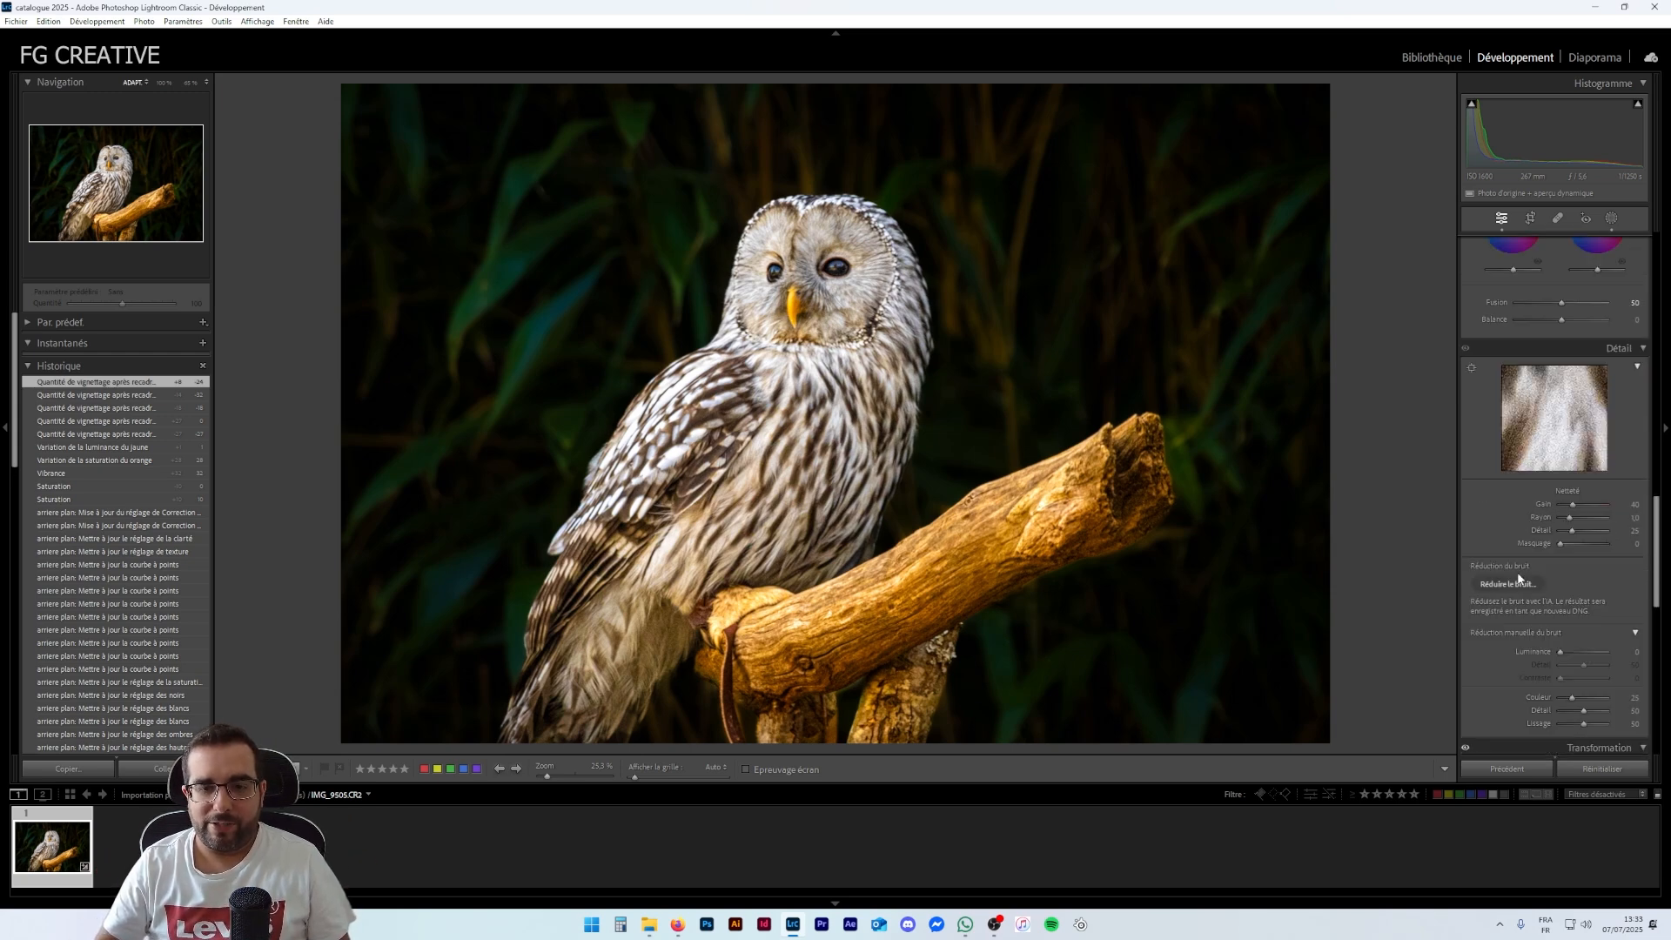
pyautogui.click(1497, 583)
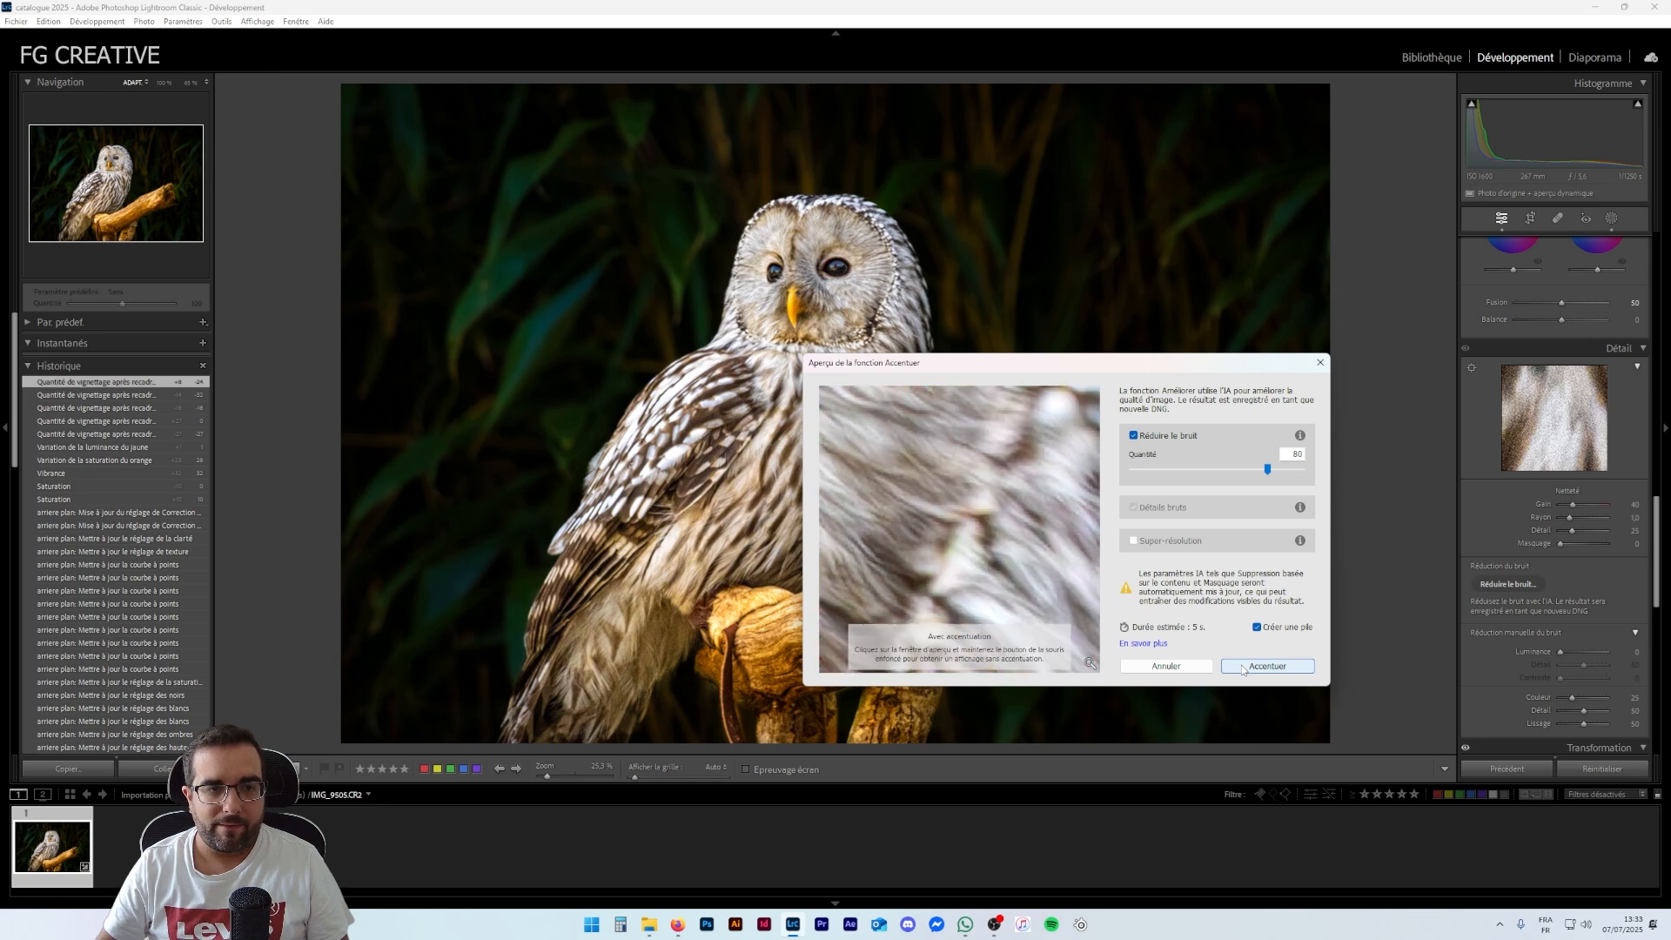
pyautogui.click(1243, 667)
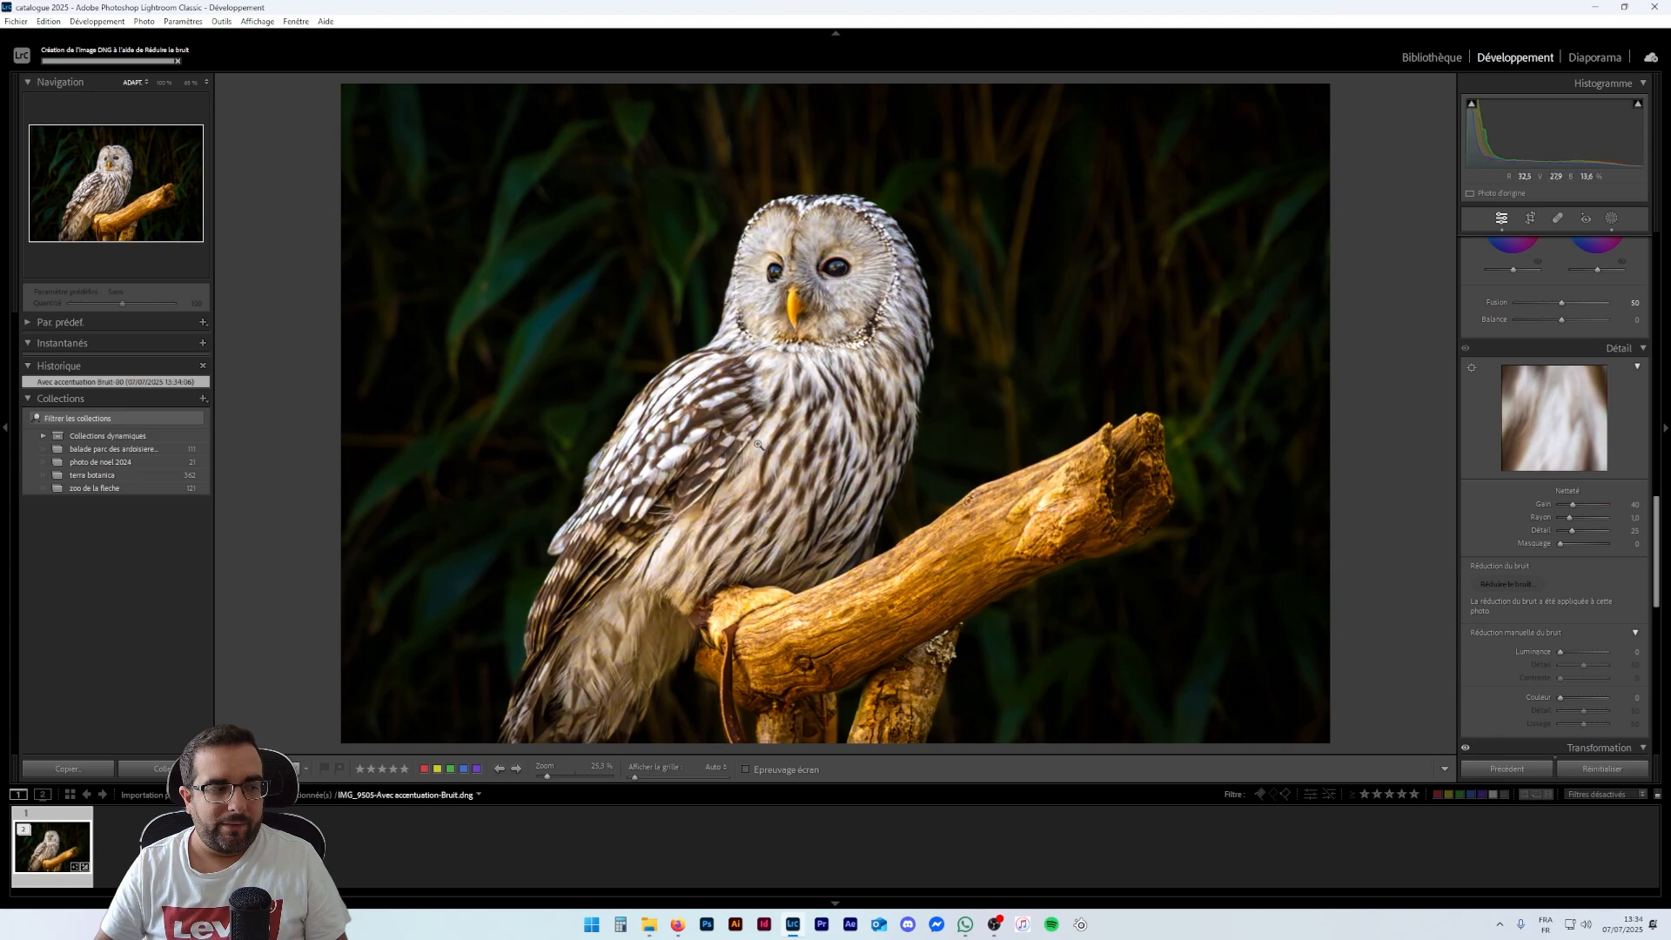
# Examine the denoised DNG's detail up close on the owl's face, beak and plumage, then return to the full photo
pyautogui.click(802, 338)
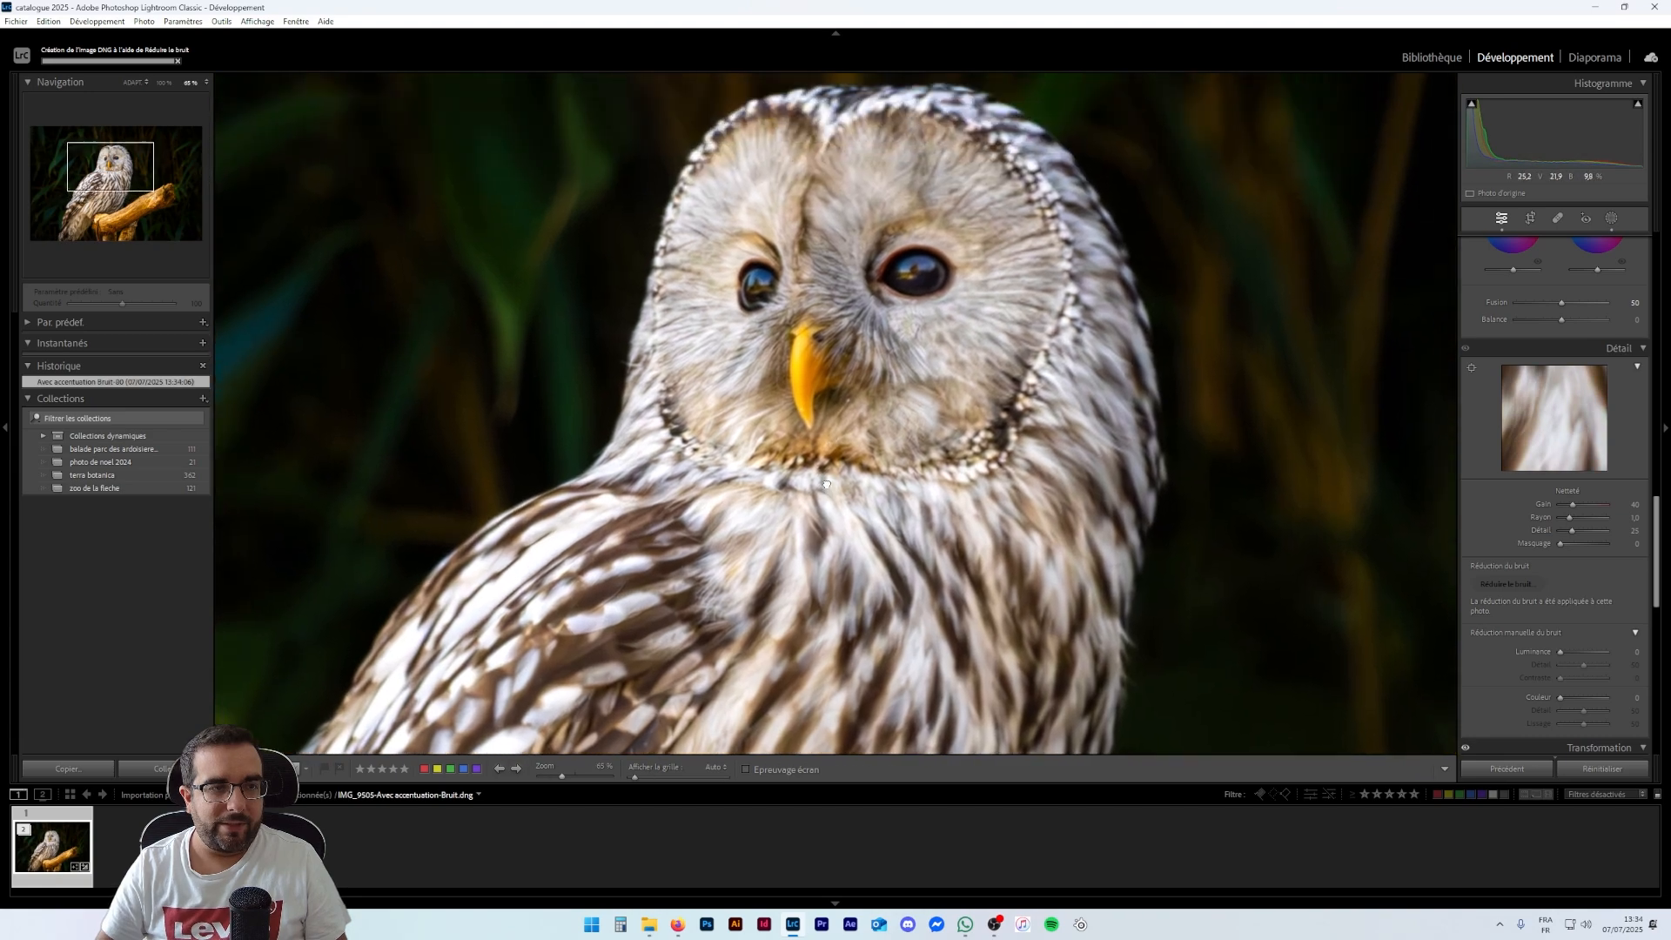
pyautogui.moveTo(833, 499); pyautogui.dragTo(1023, 82)
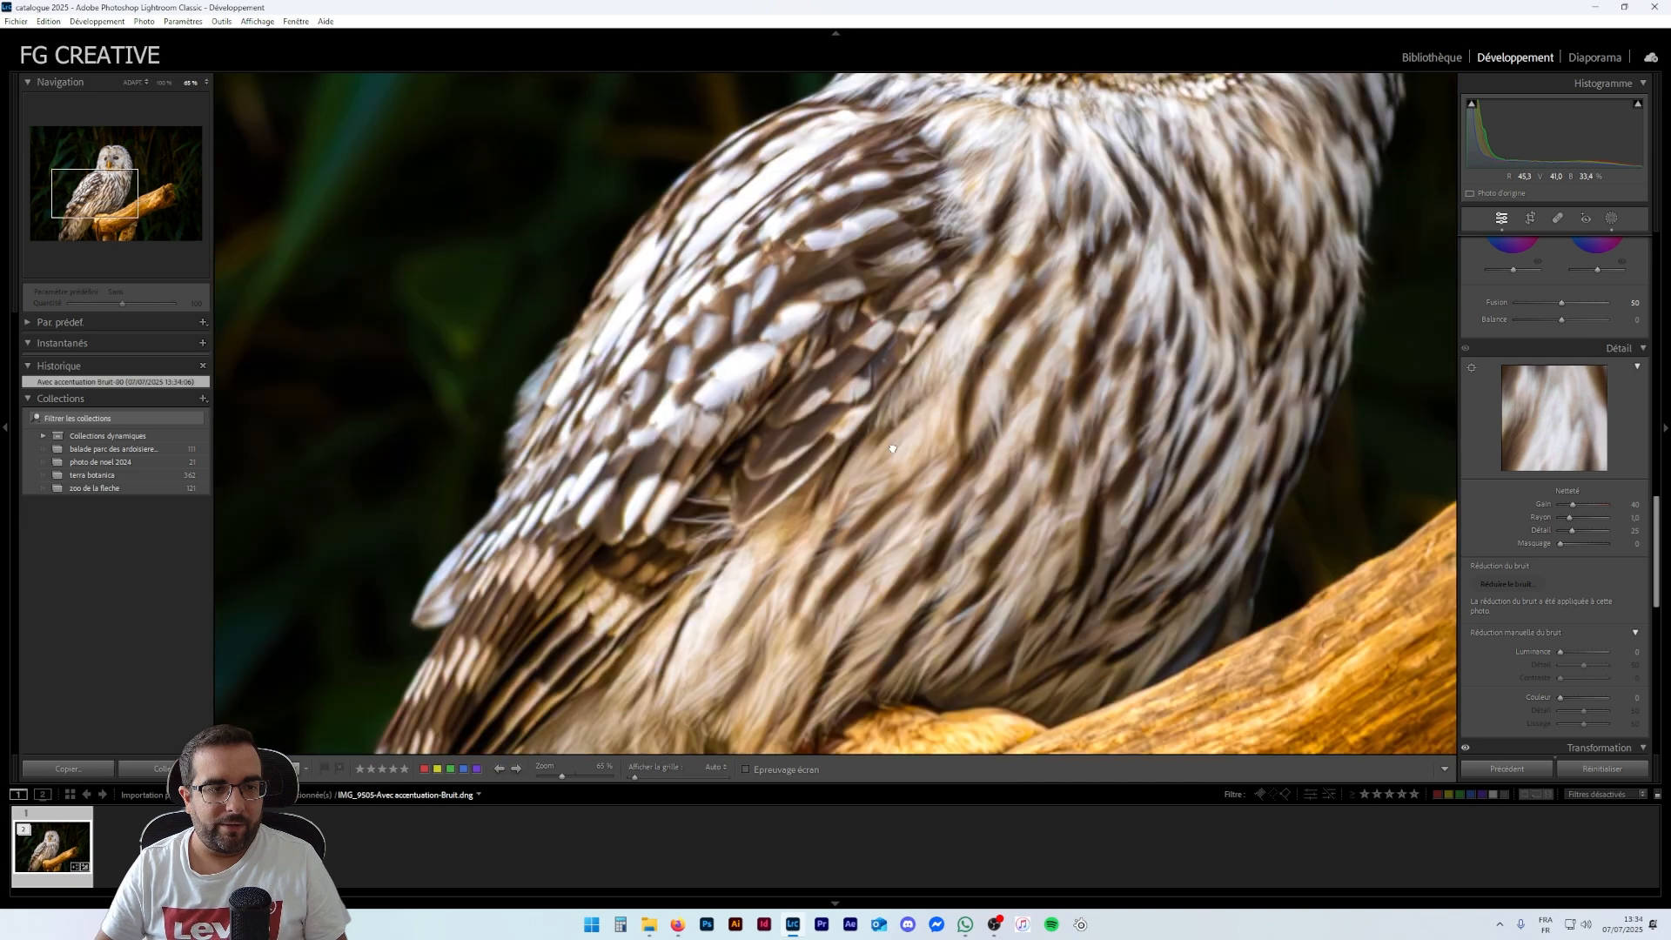
pyautogui.click(892, 449)
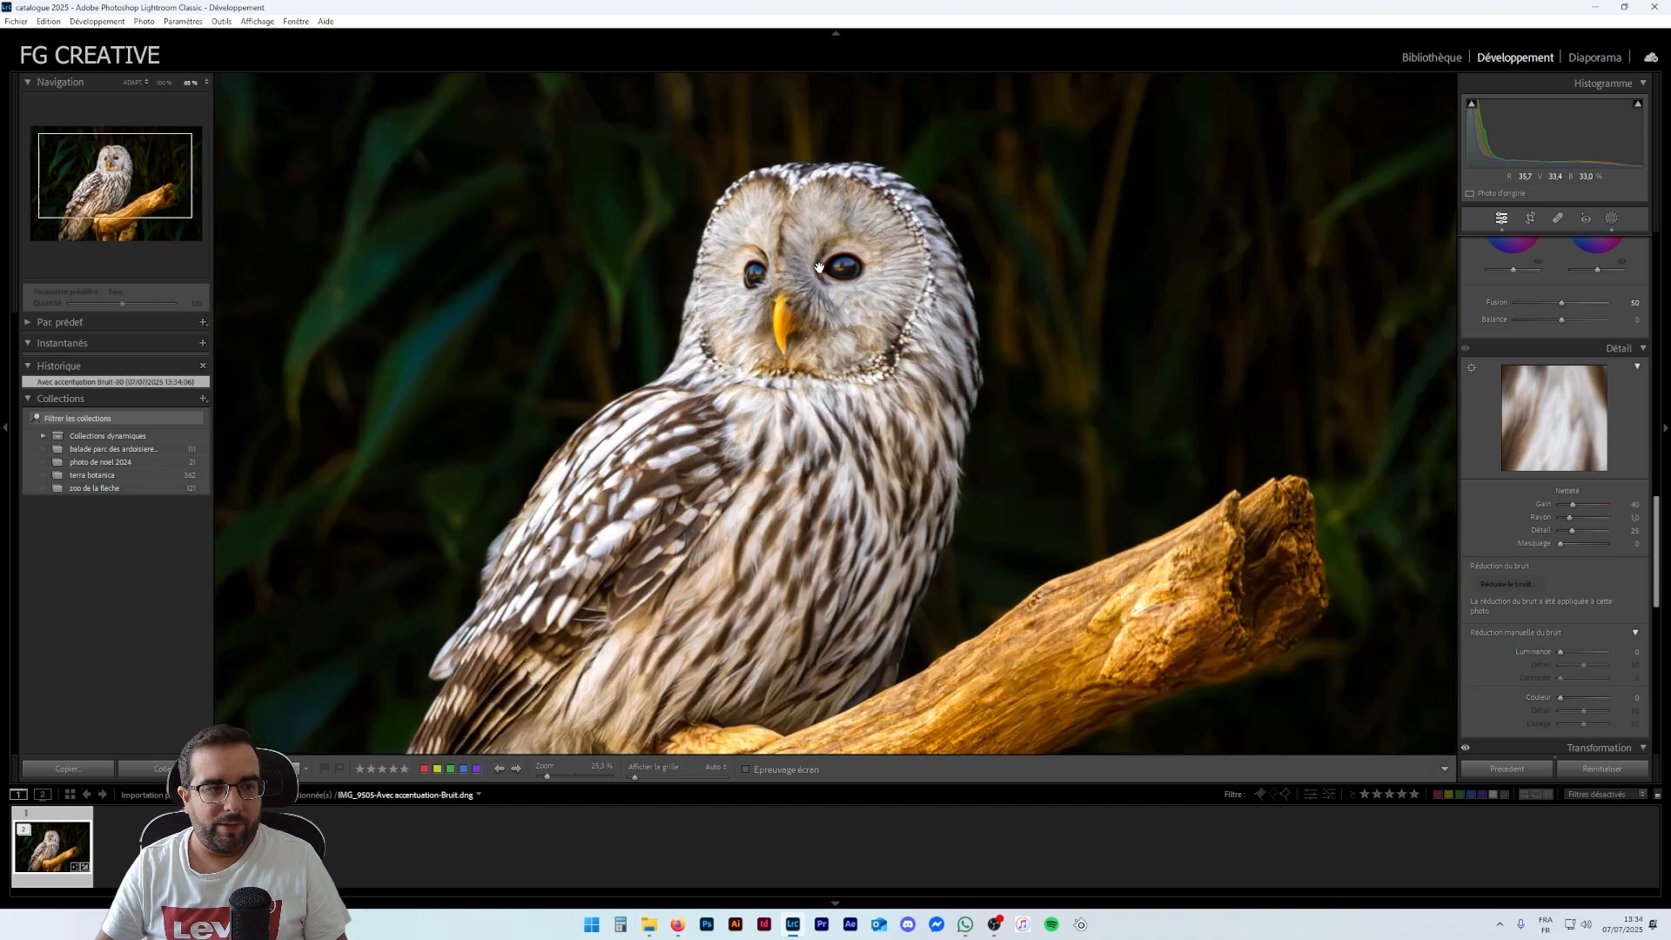
pyautogui.click(809, 270)
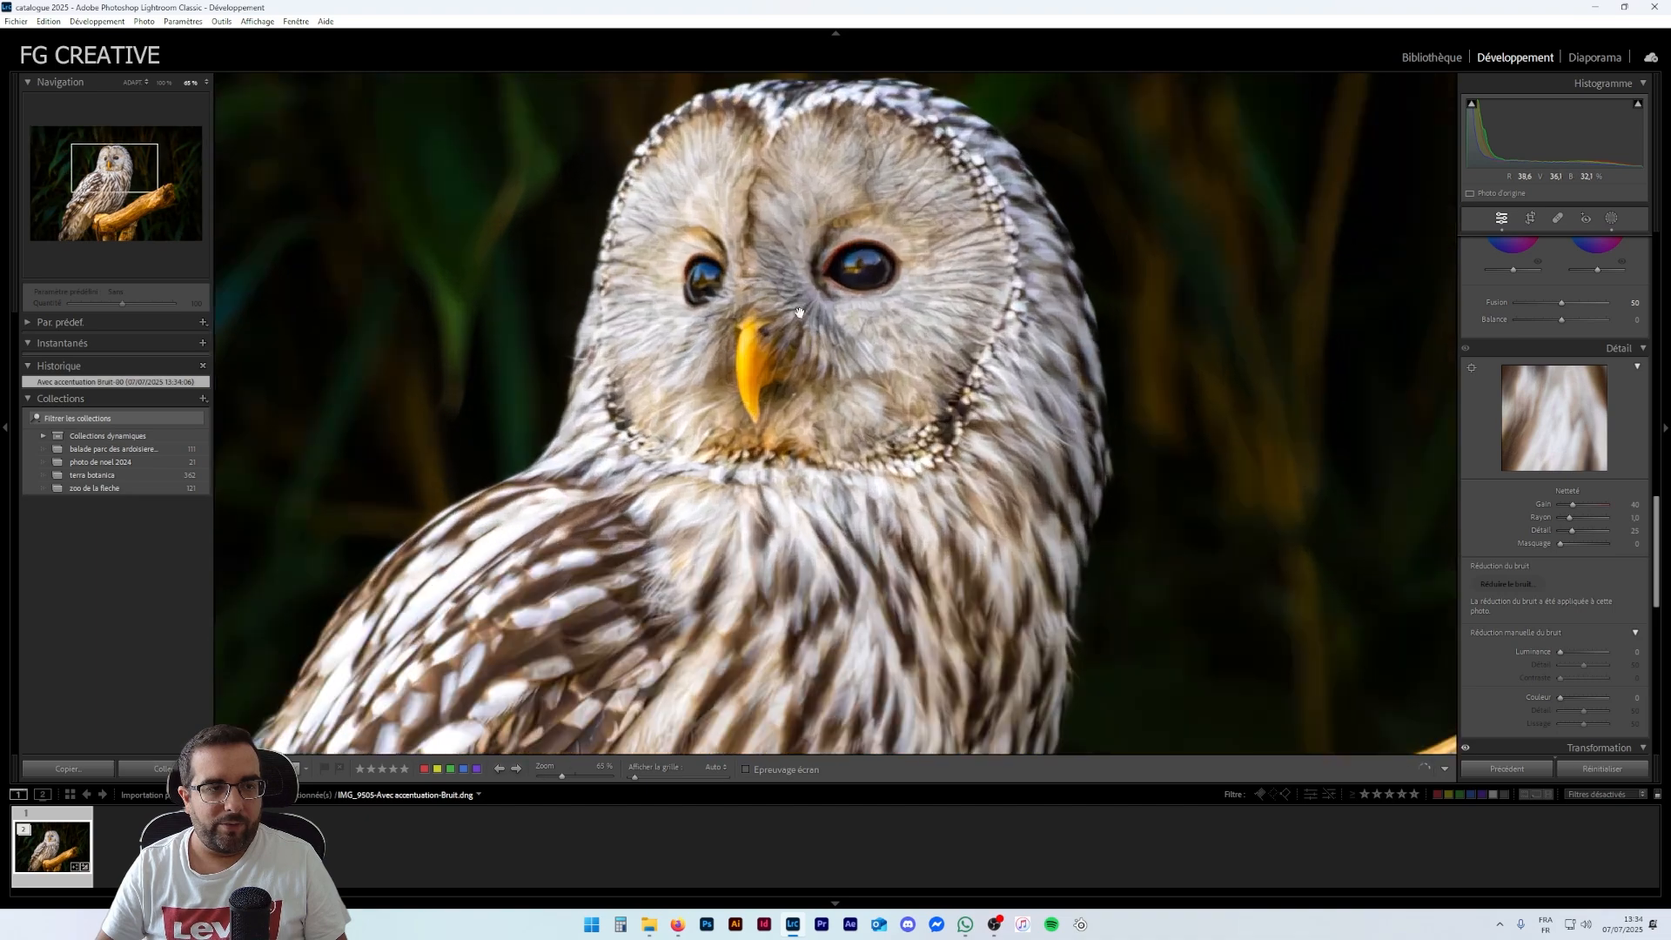
pyautogui.click(805, 268)
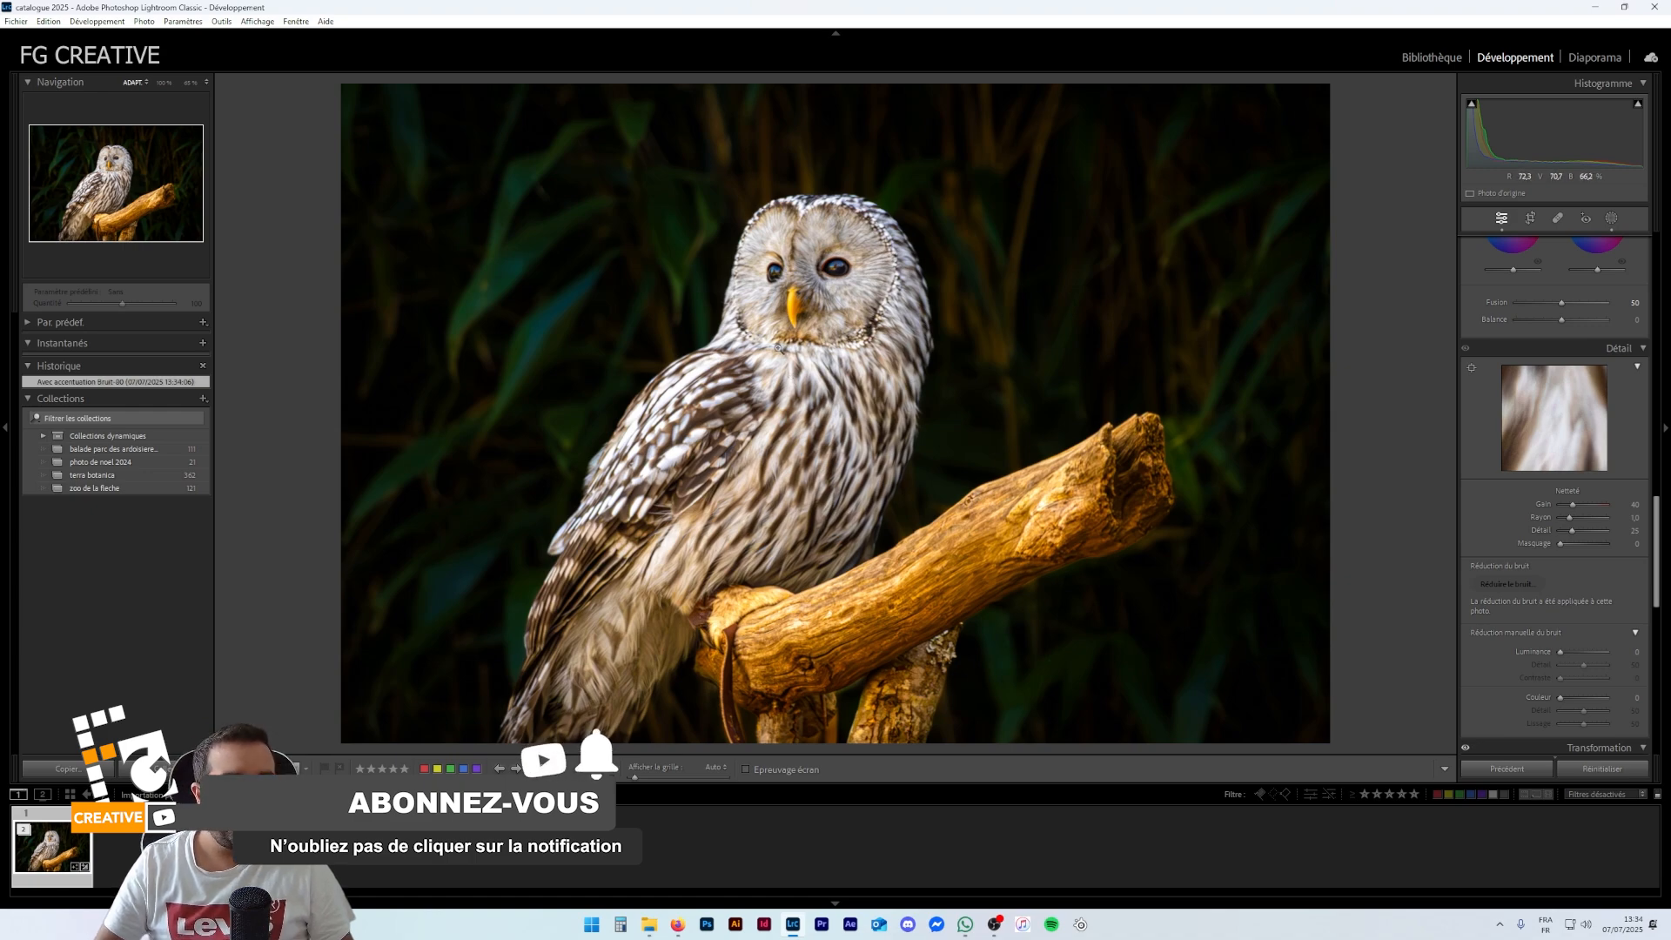
pyautogui.click(795, 335)
pyautogui.moveTo(822, 331); pyautogui.dragTo(694, 274)
pyautogui.scroll(-3, 802, 435)
pyautogui.click(849, 380)
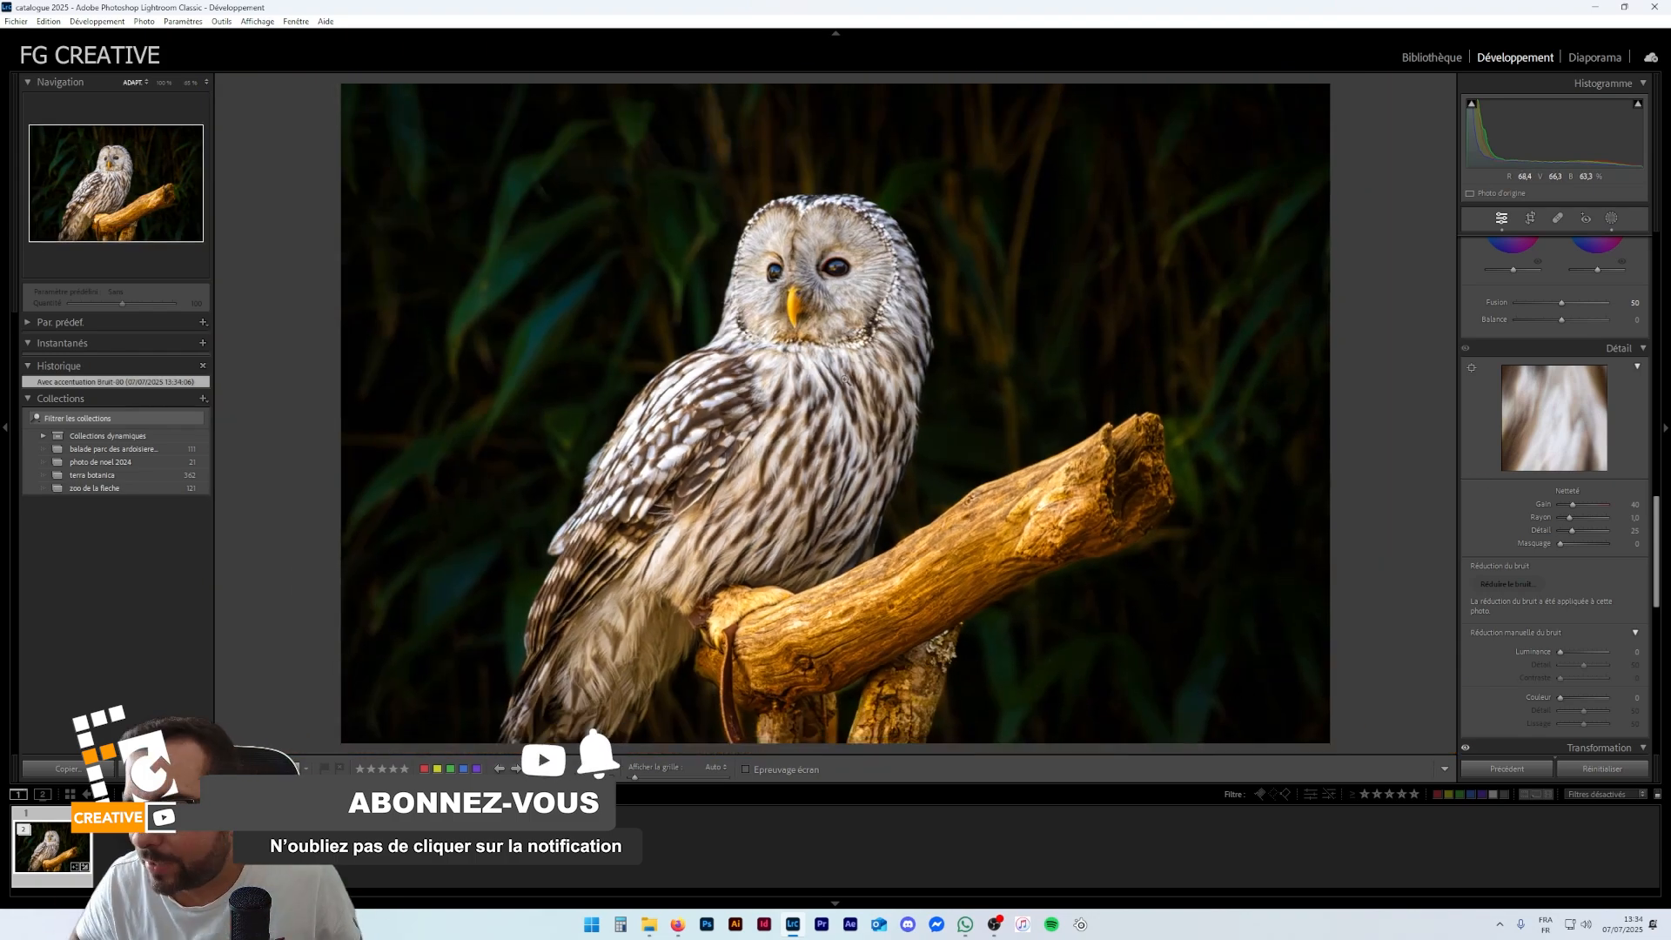